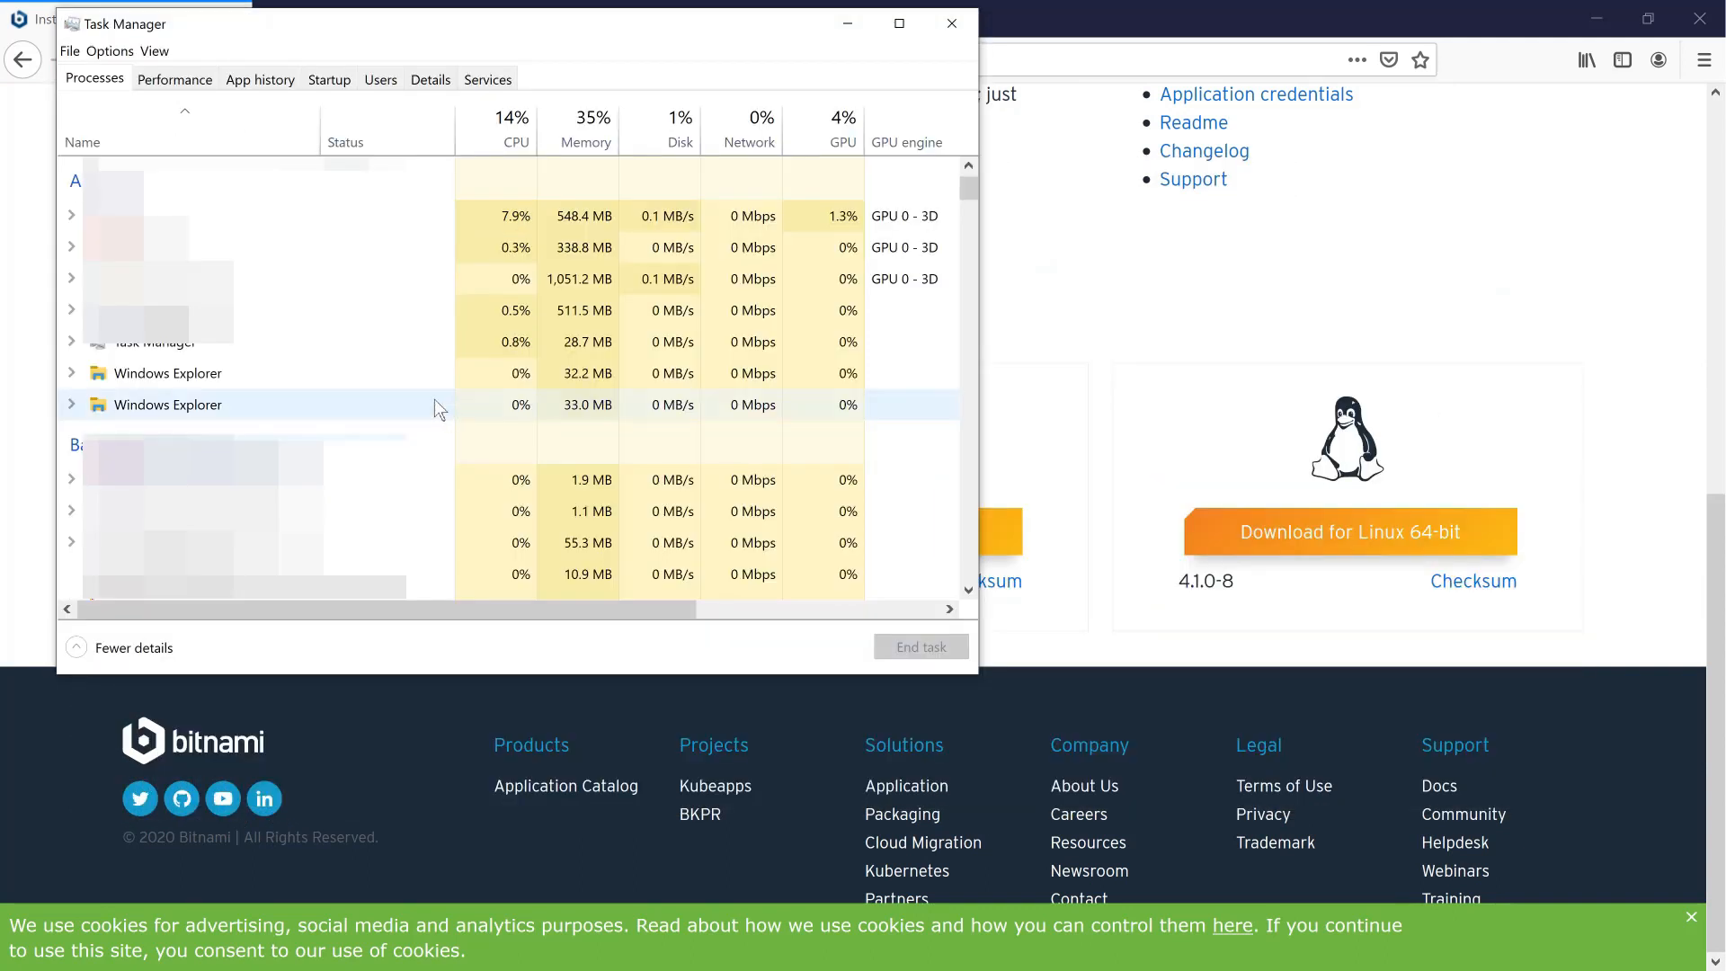
- Scroll Task Manager's Processes list shown over the Bitnami Redmine installer page
scroll(434, 399, down, 2)
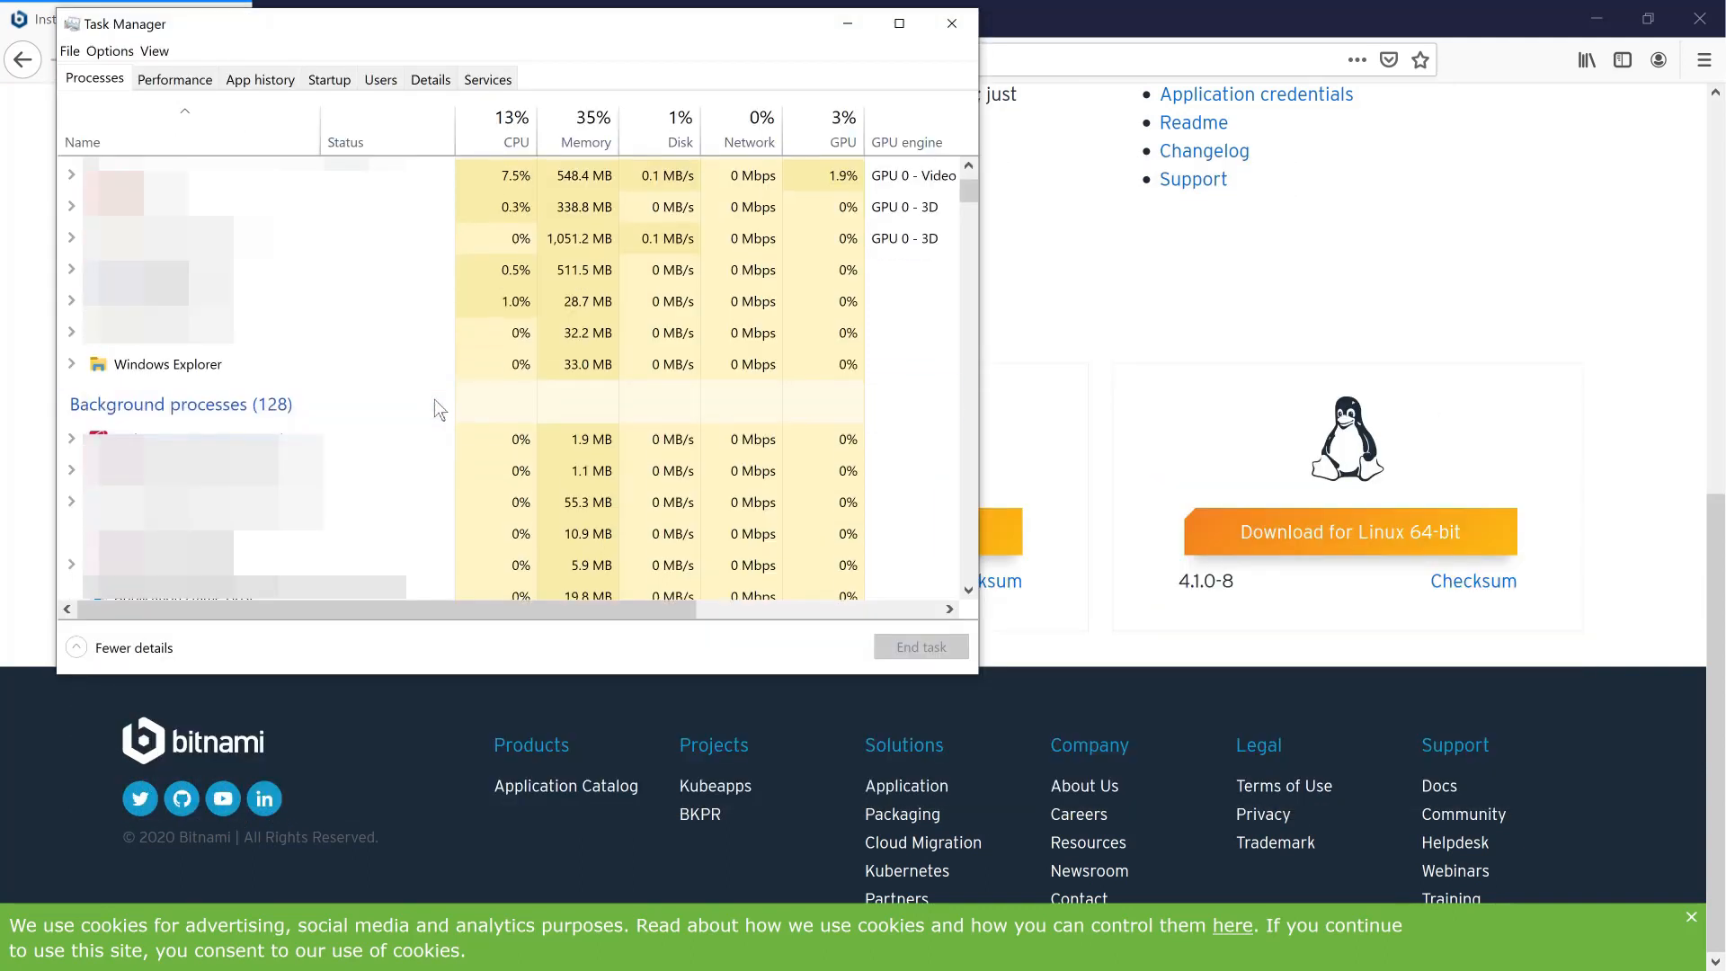
- Expand Apache HTTP Server to confirm the redmineApache service, then minimize Task Manager
scroll(435, 399, down, 2)
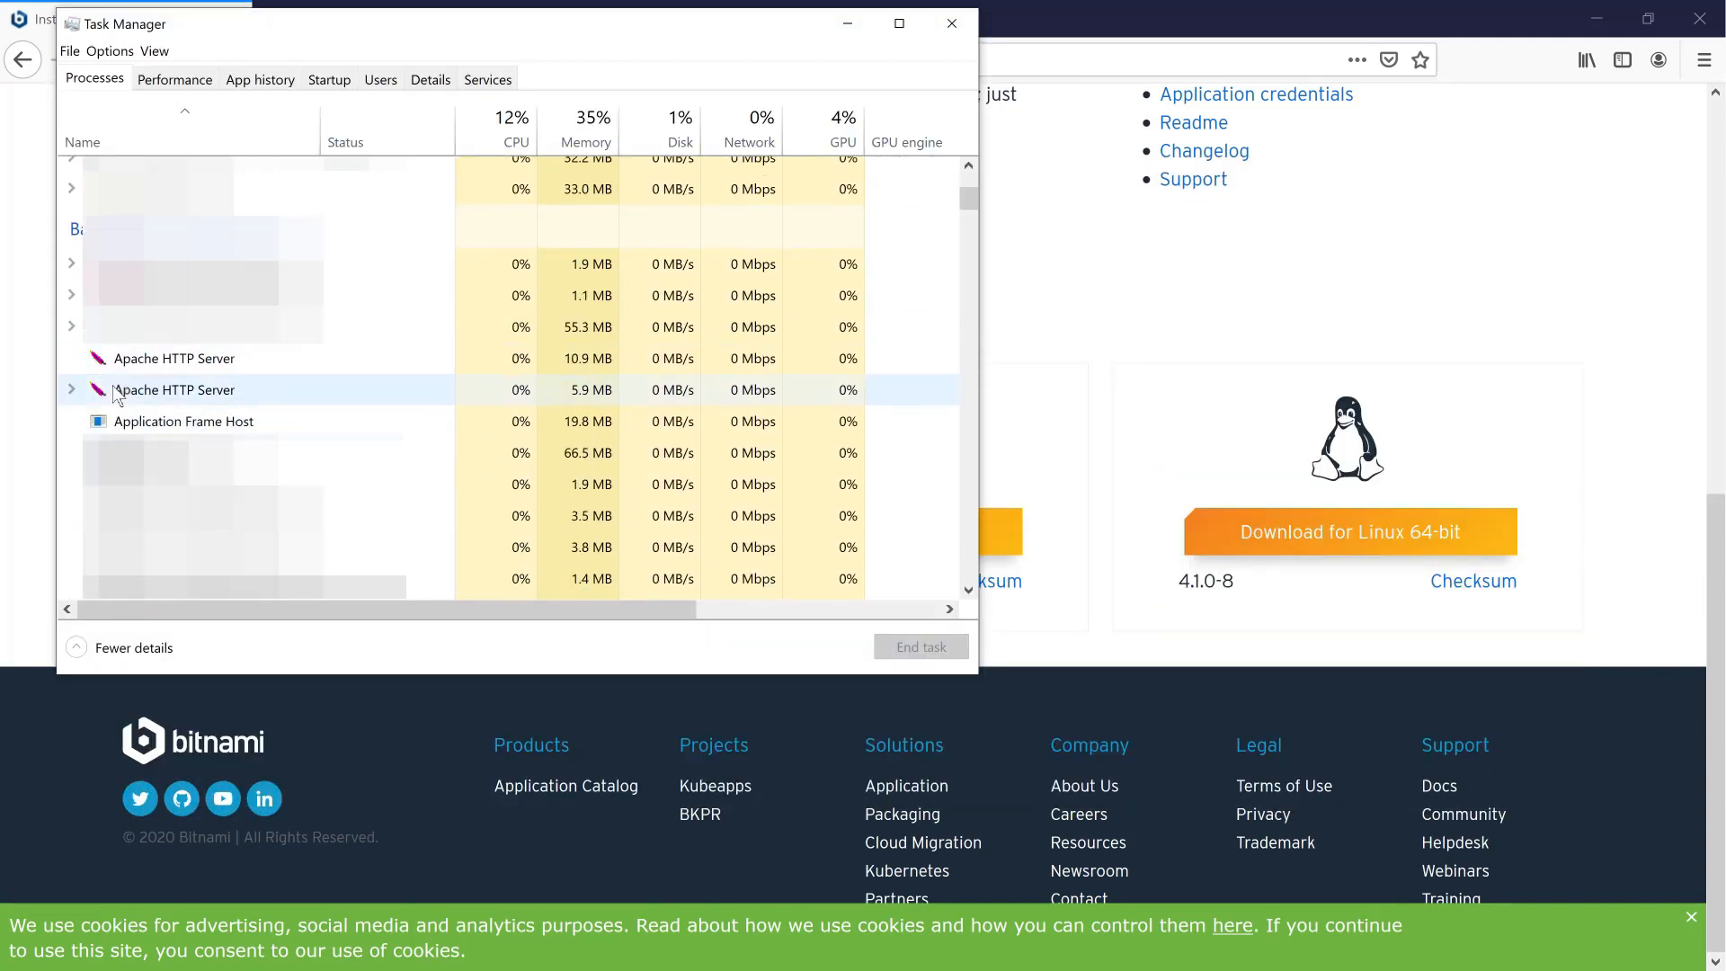
click(72, 389)
click(147, 420)
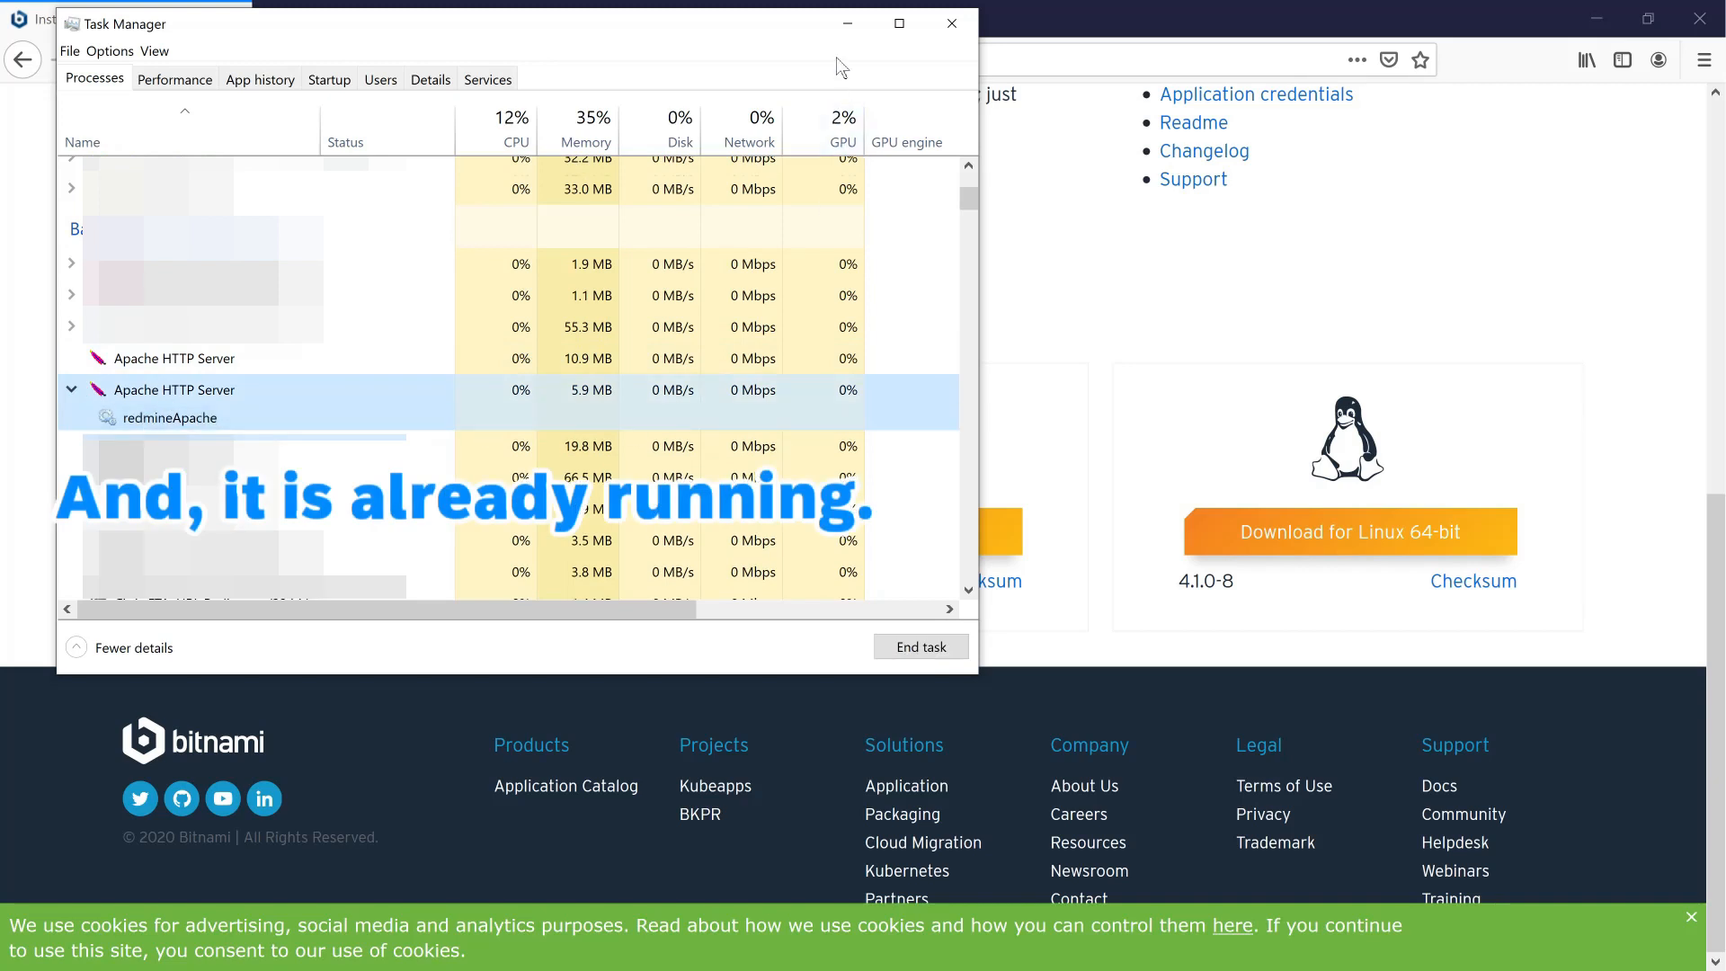
click(845, 36)
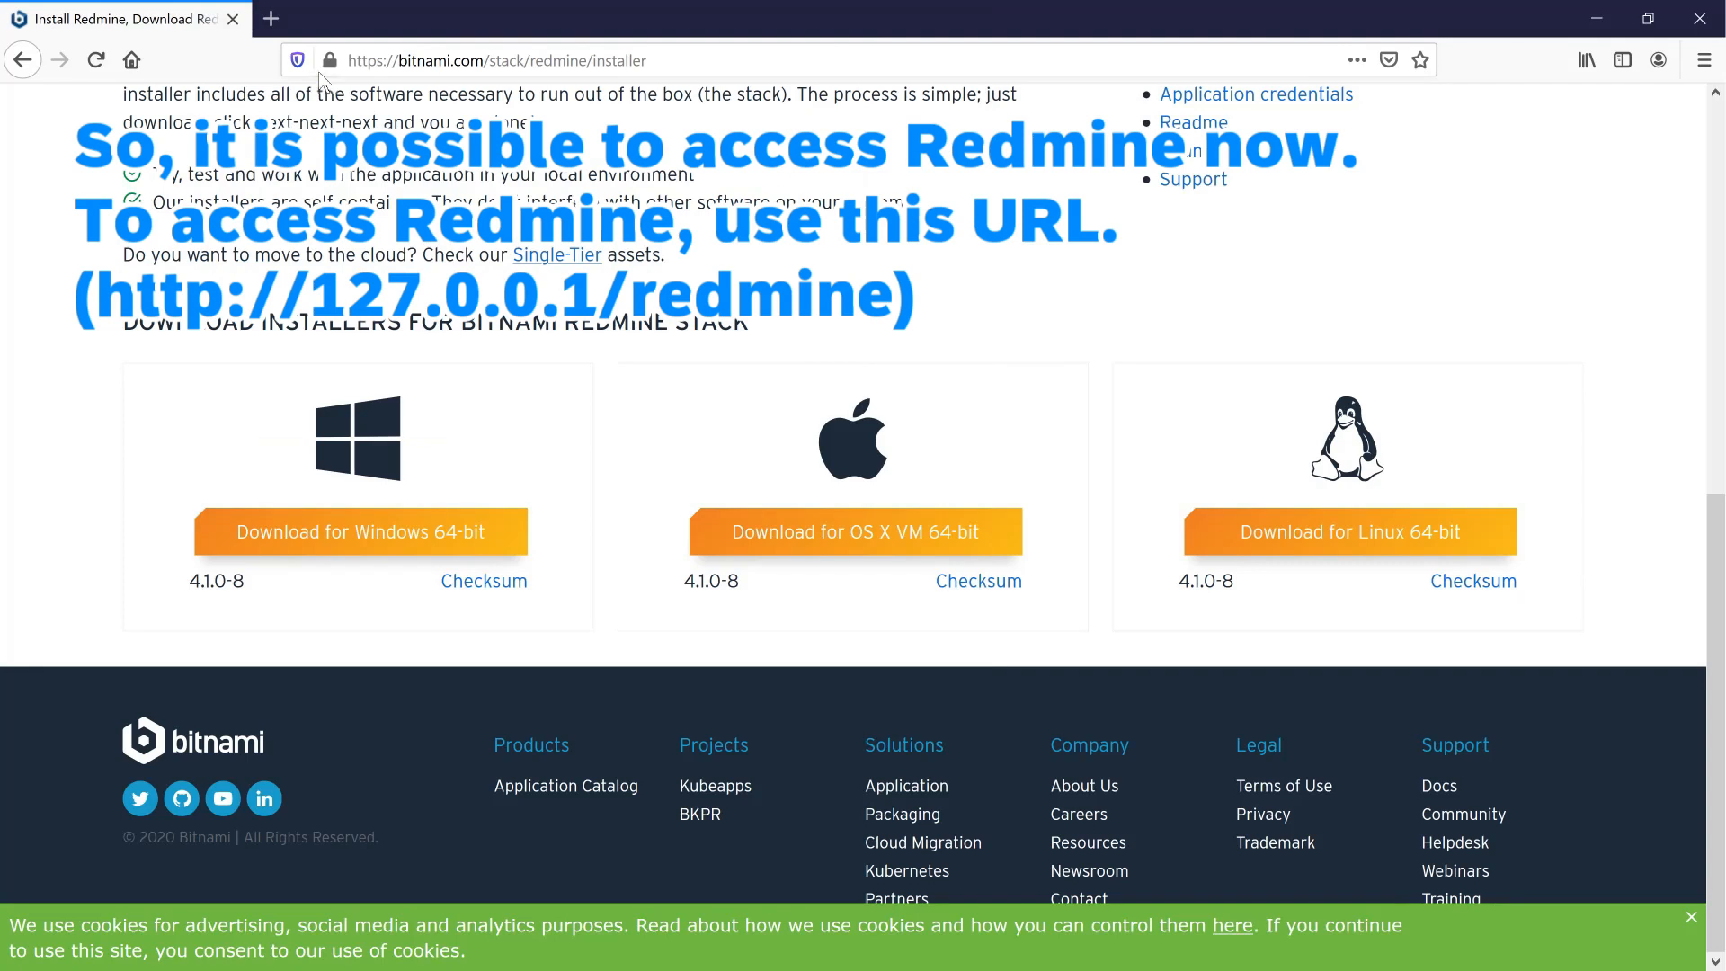
- Load 127.0.0.1/redmine in a new browser tab
click(270, 18)
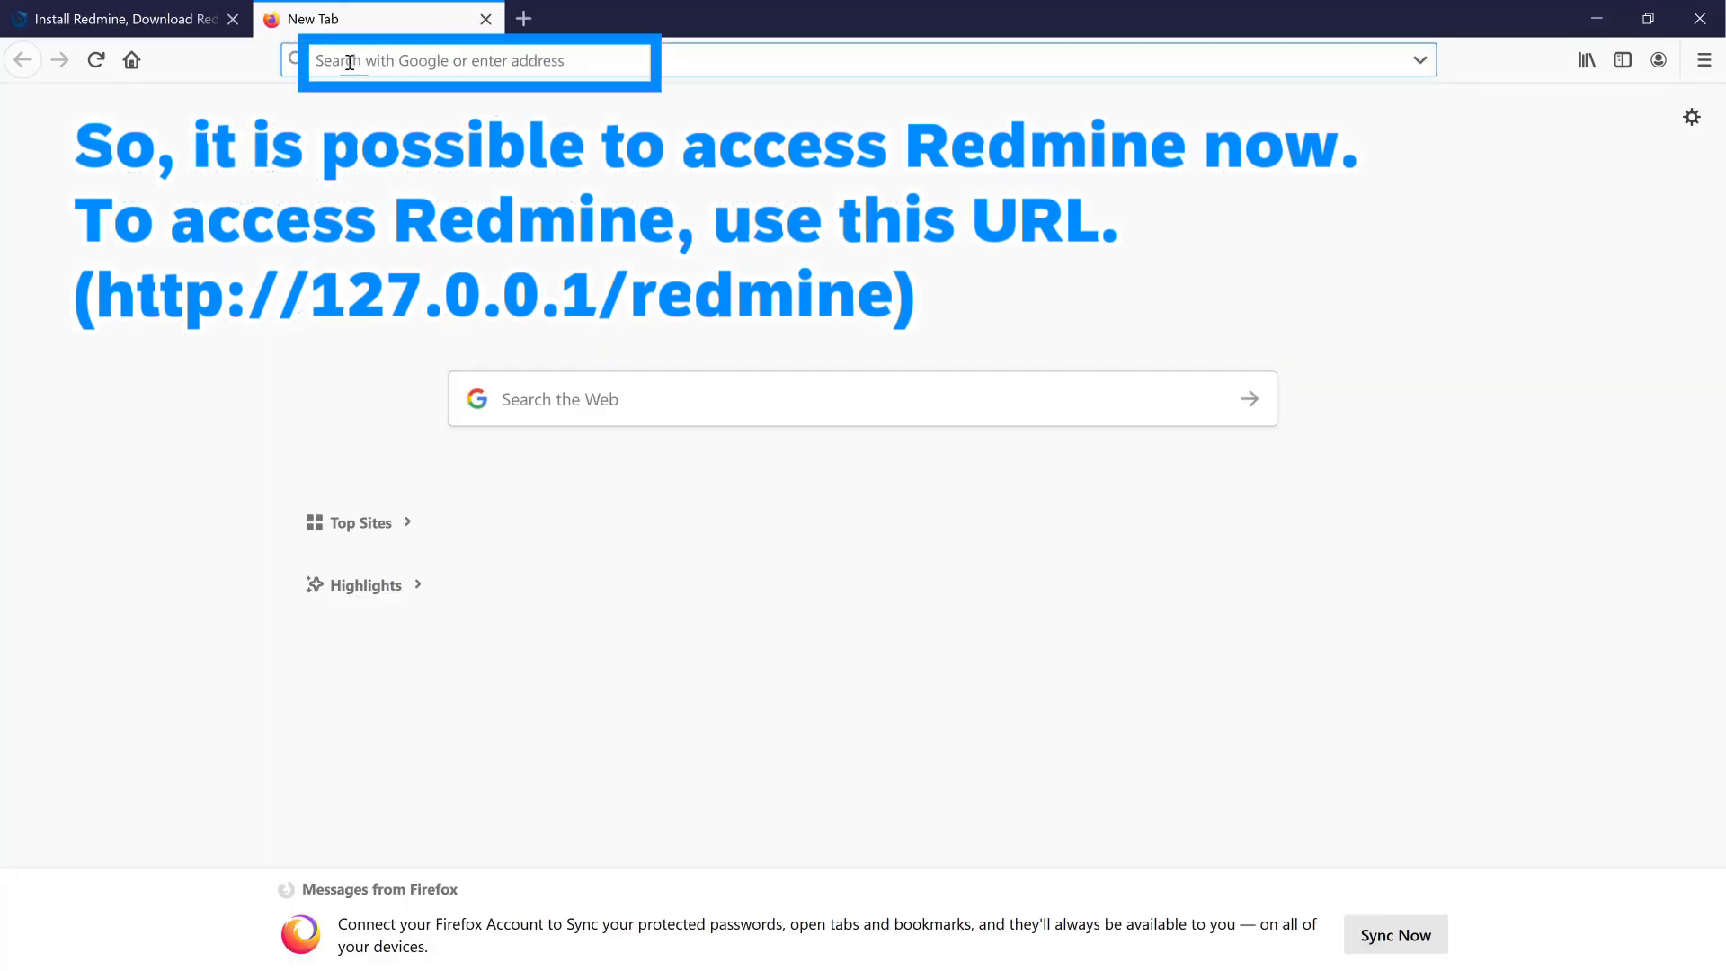
text(127)
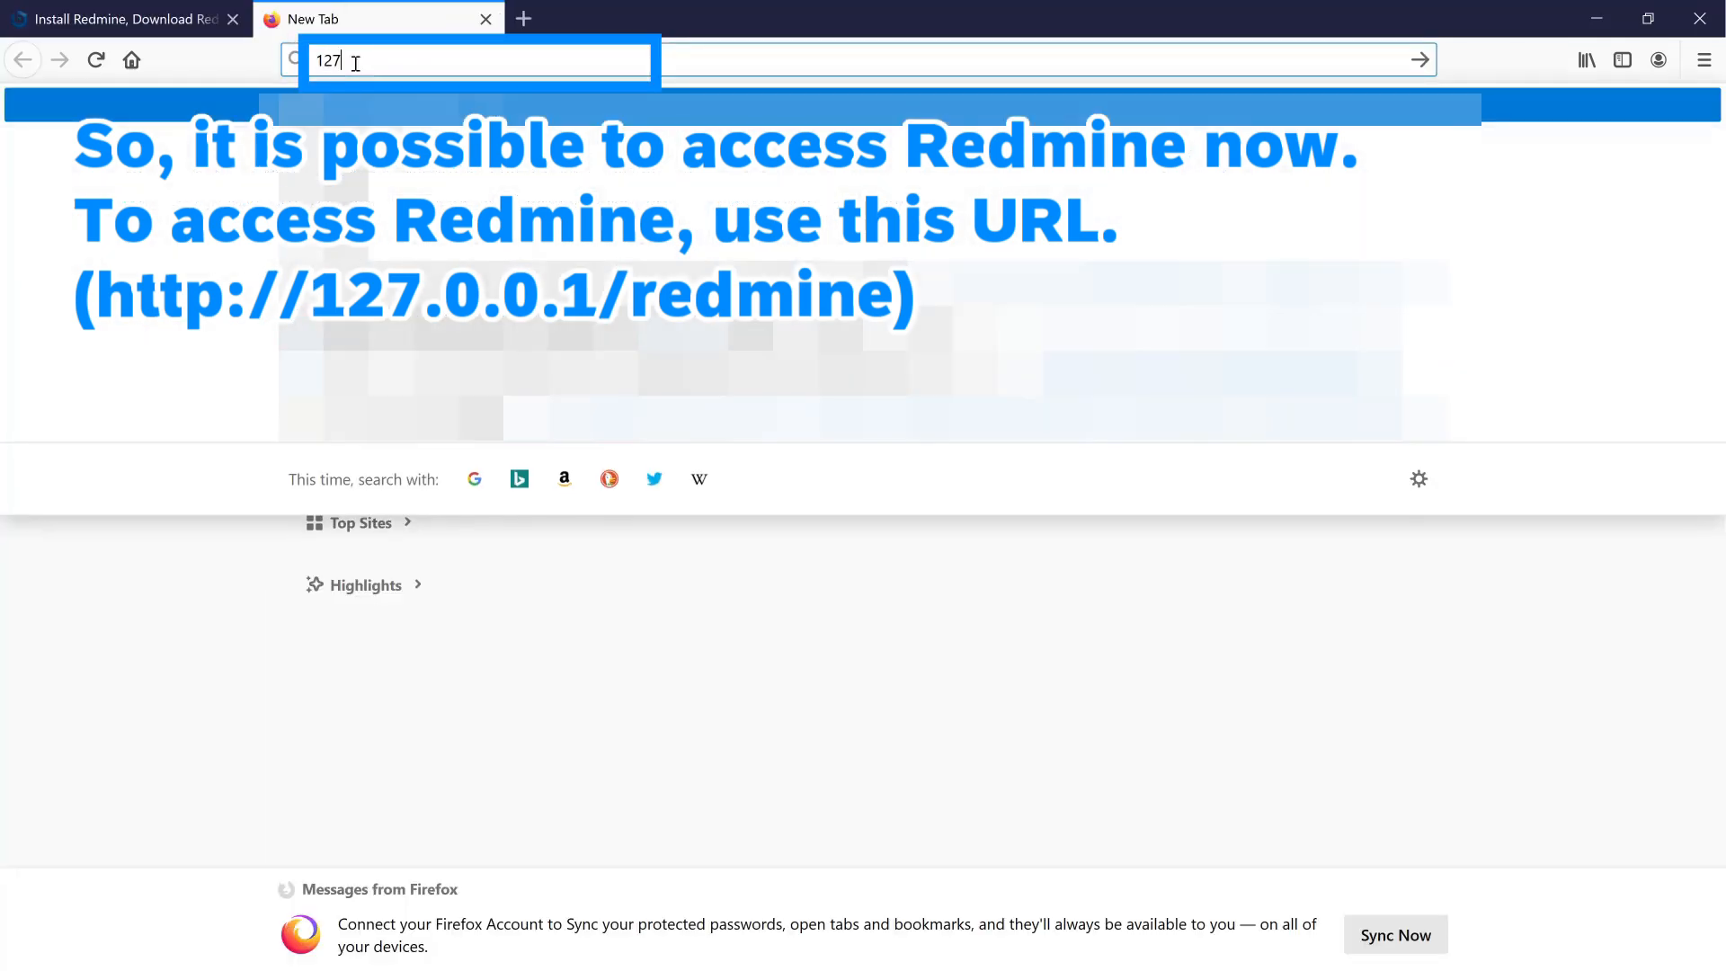
text(.0.0.1/redmine)
key(Return)
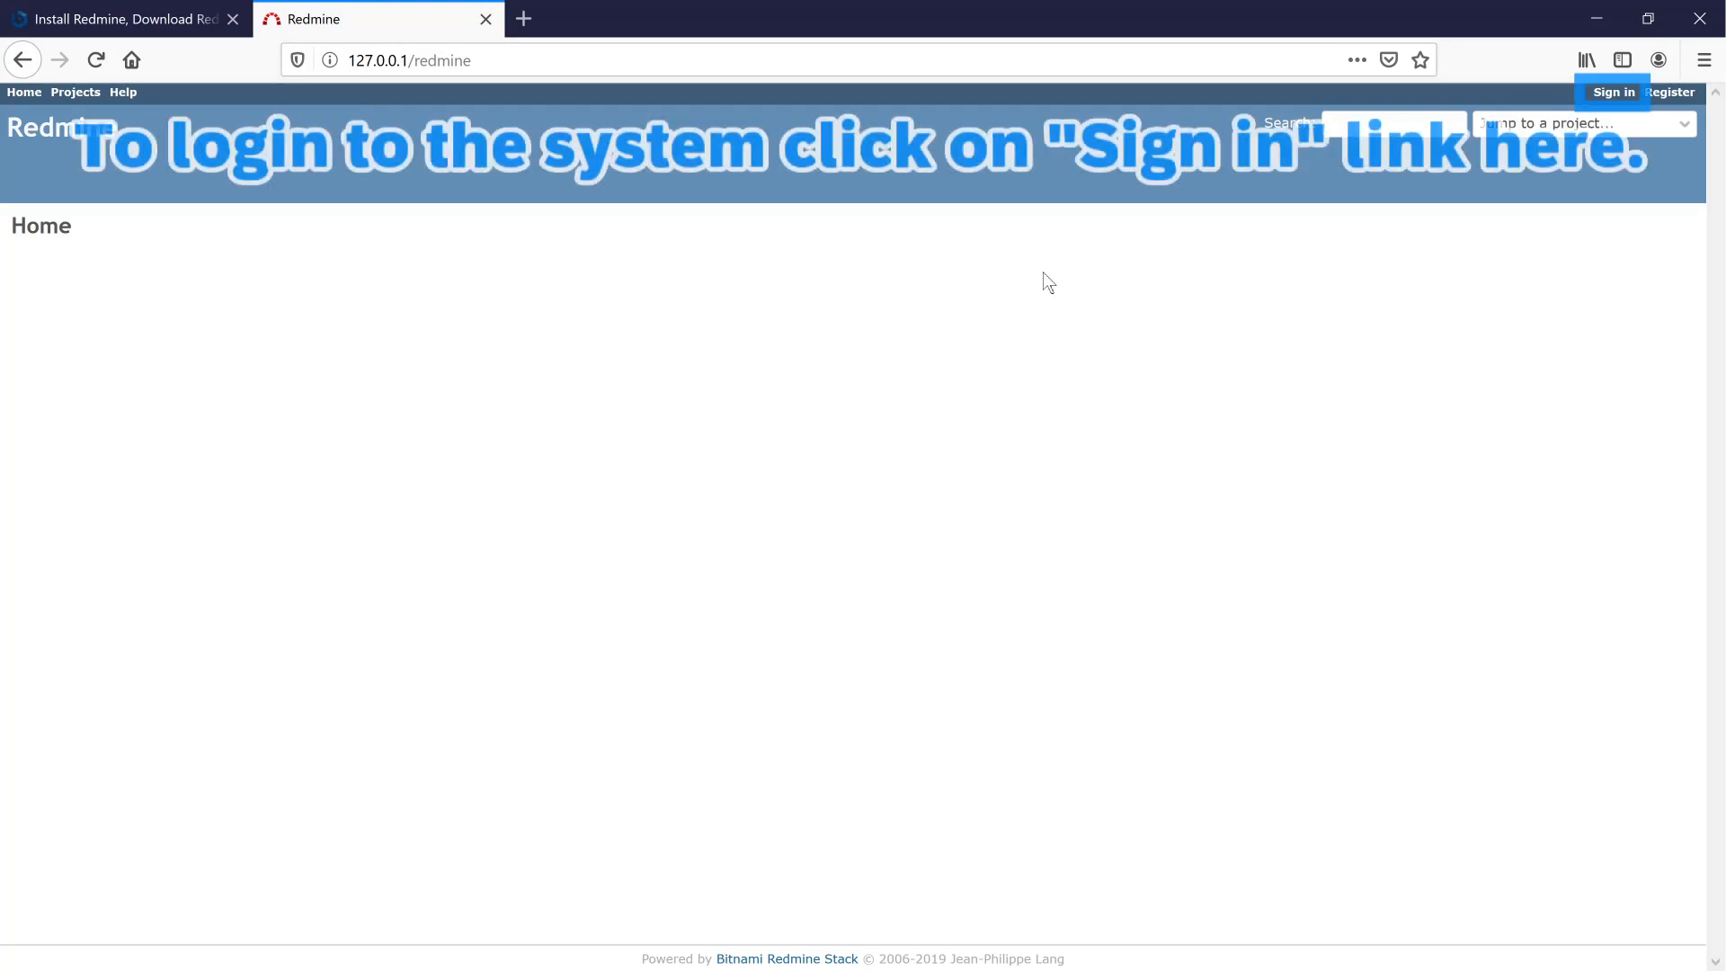
- Sign in with the administrator login and password, declining to save the login
click(1619, 96)
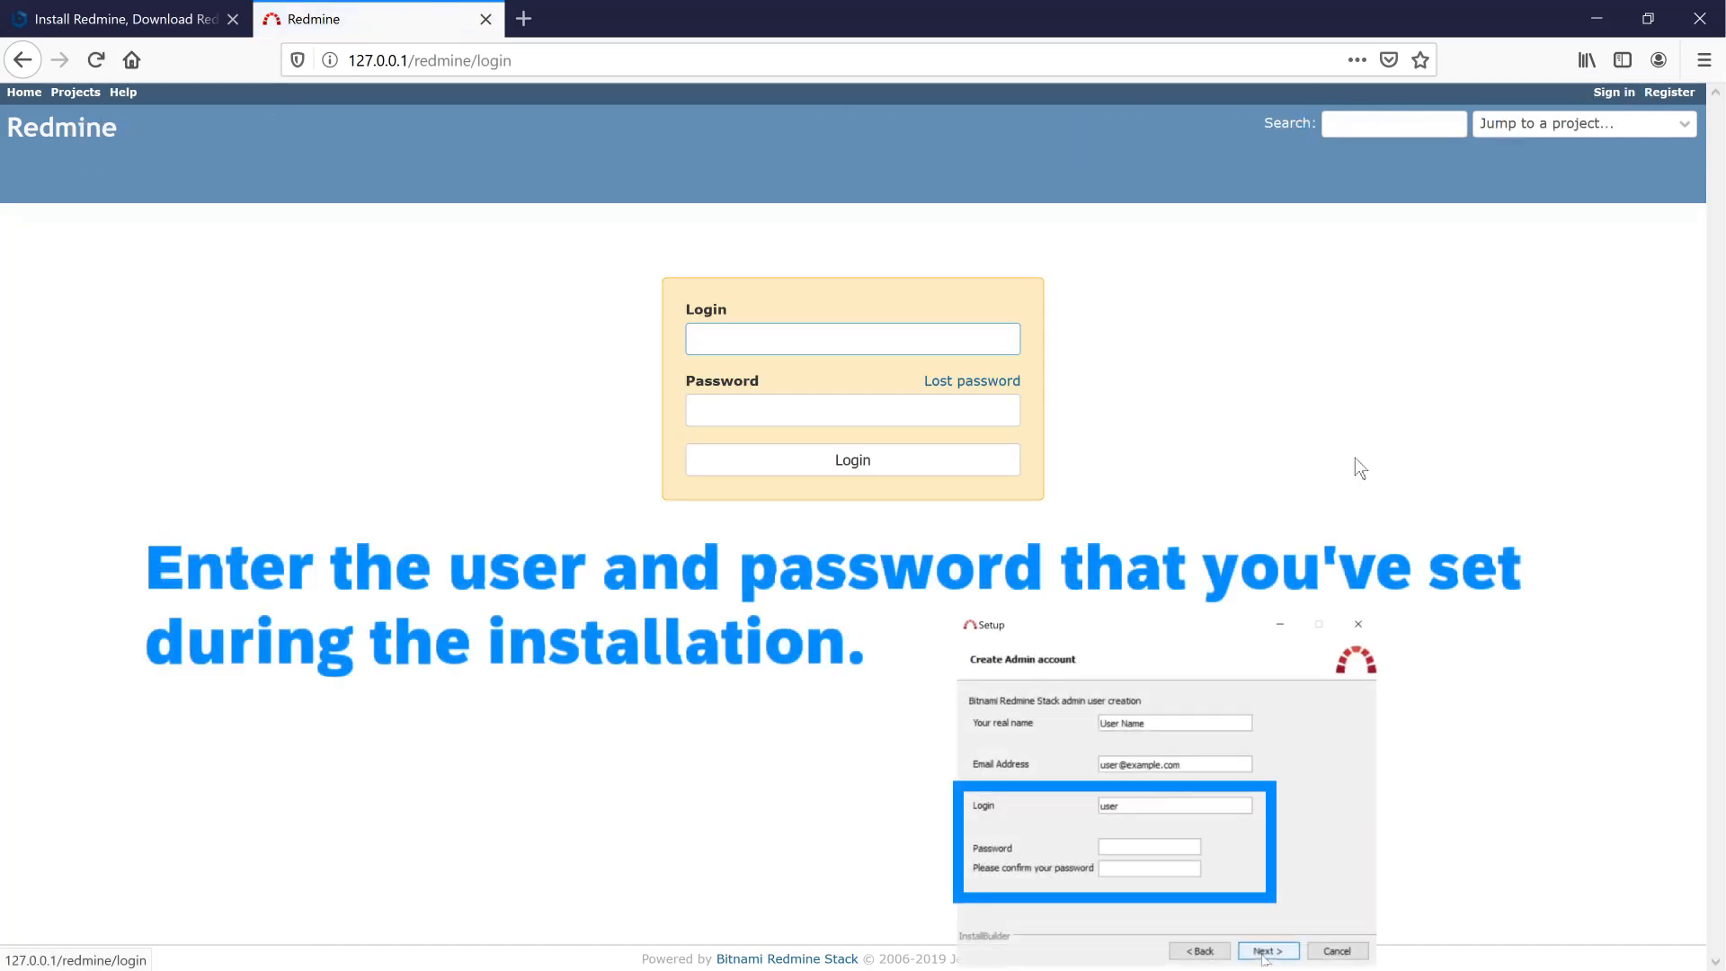
text(user)
key(Tab)
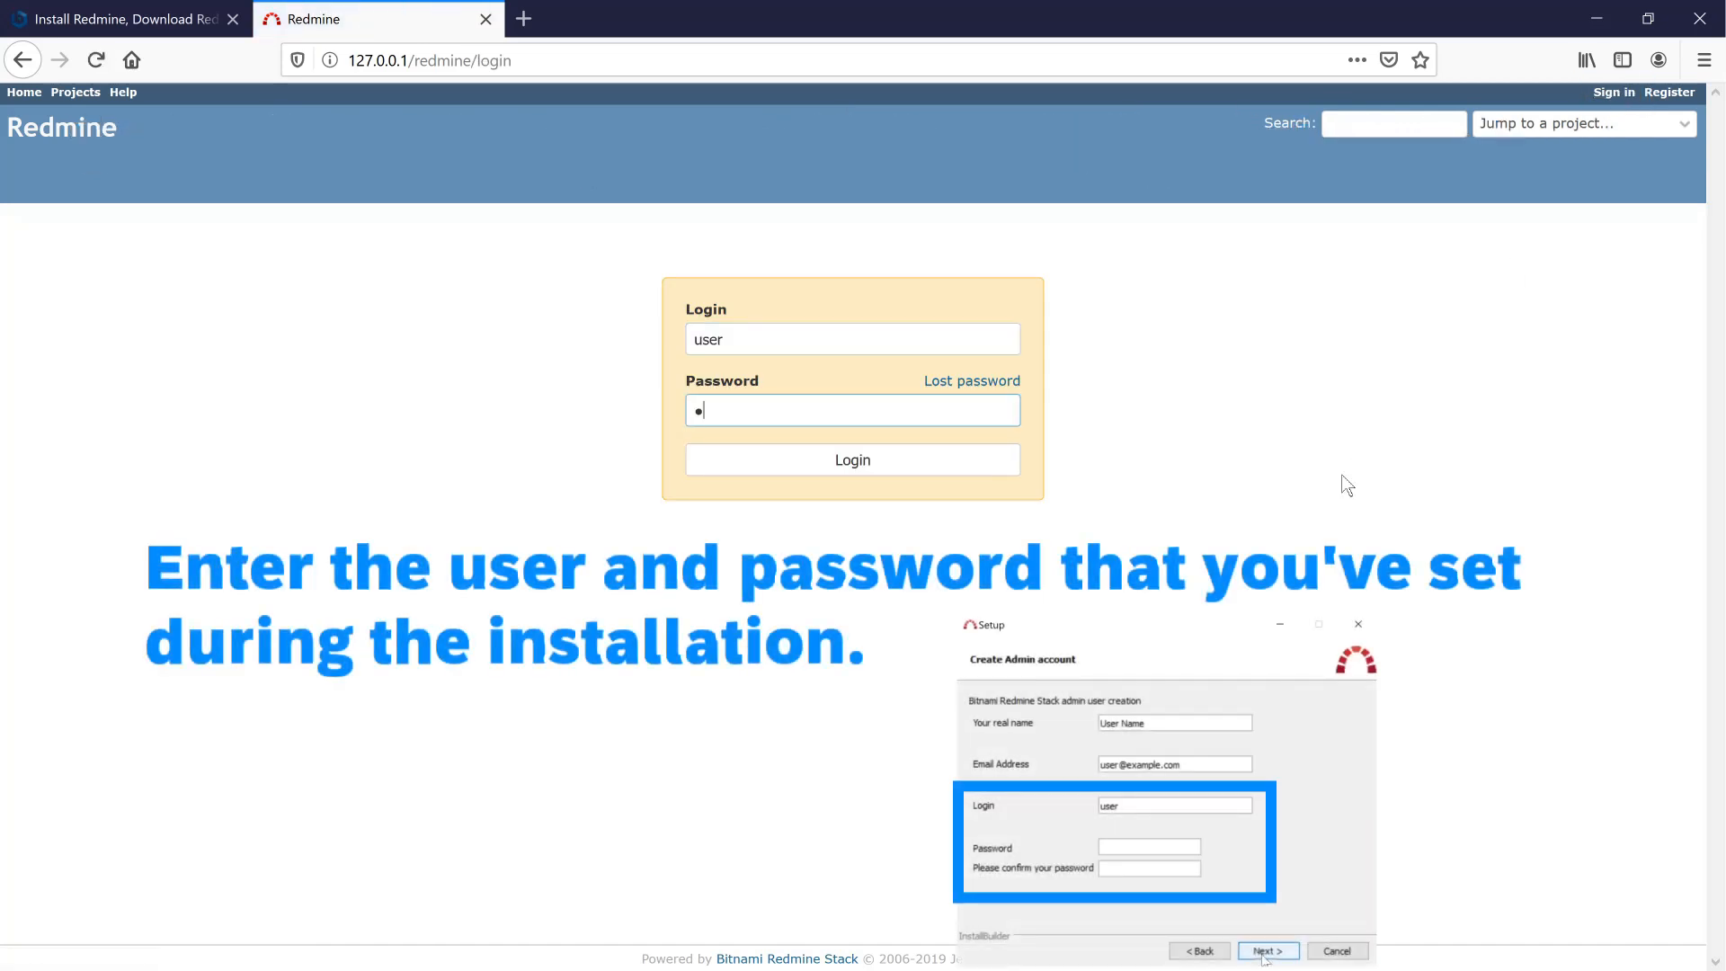
text(••)
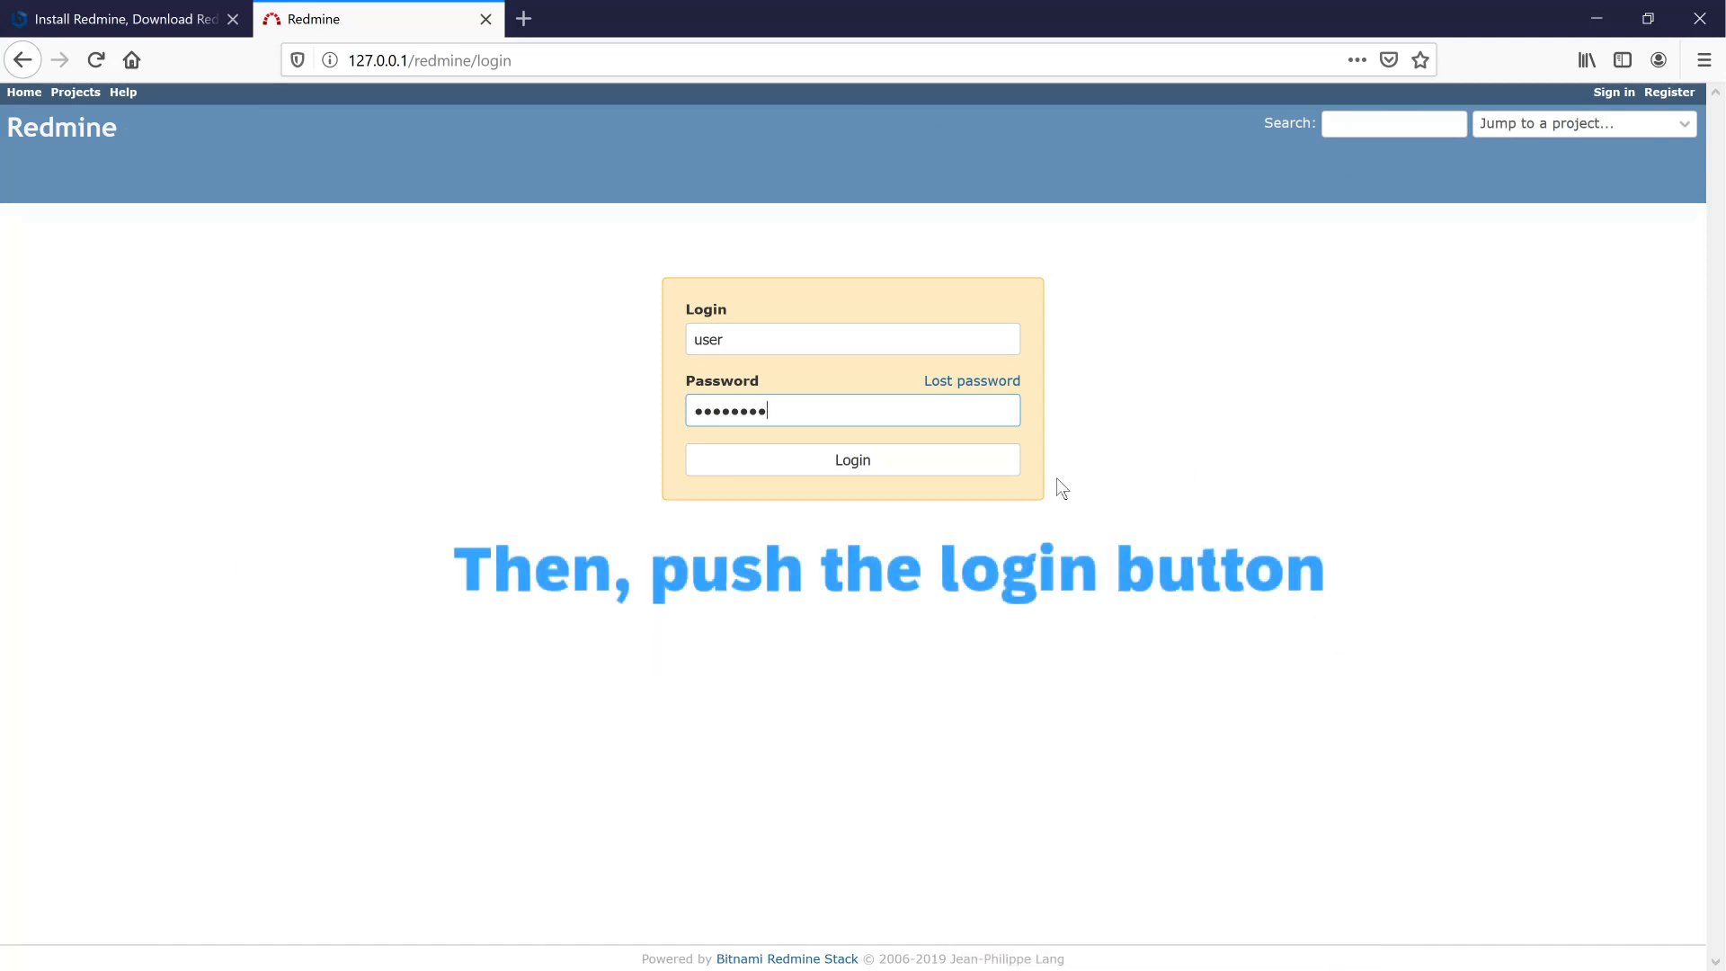
click(924, 474)
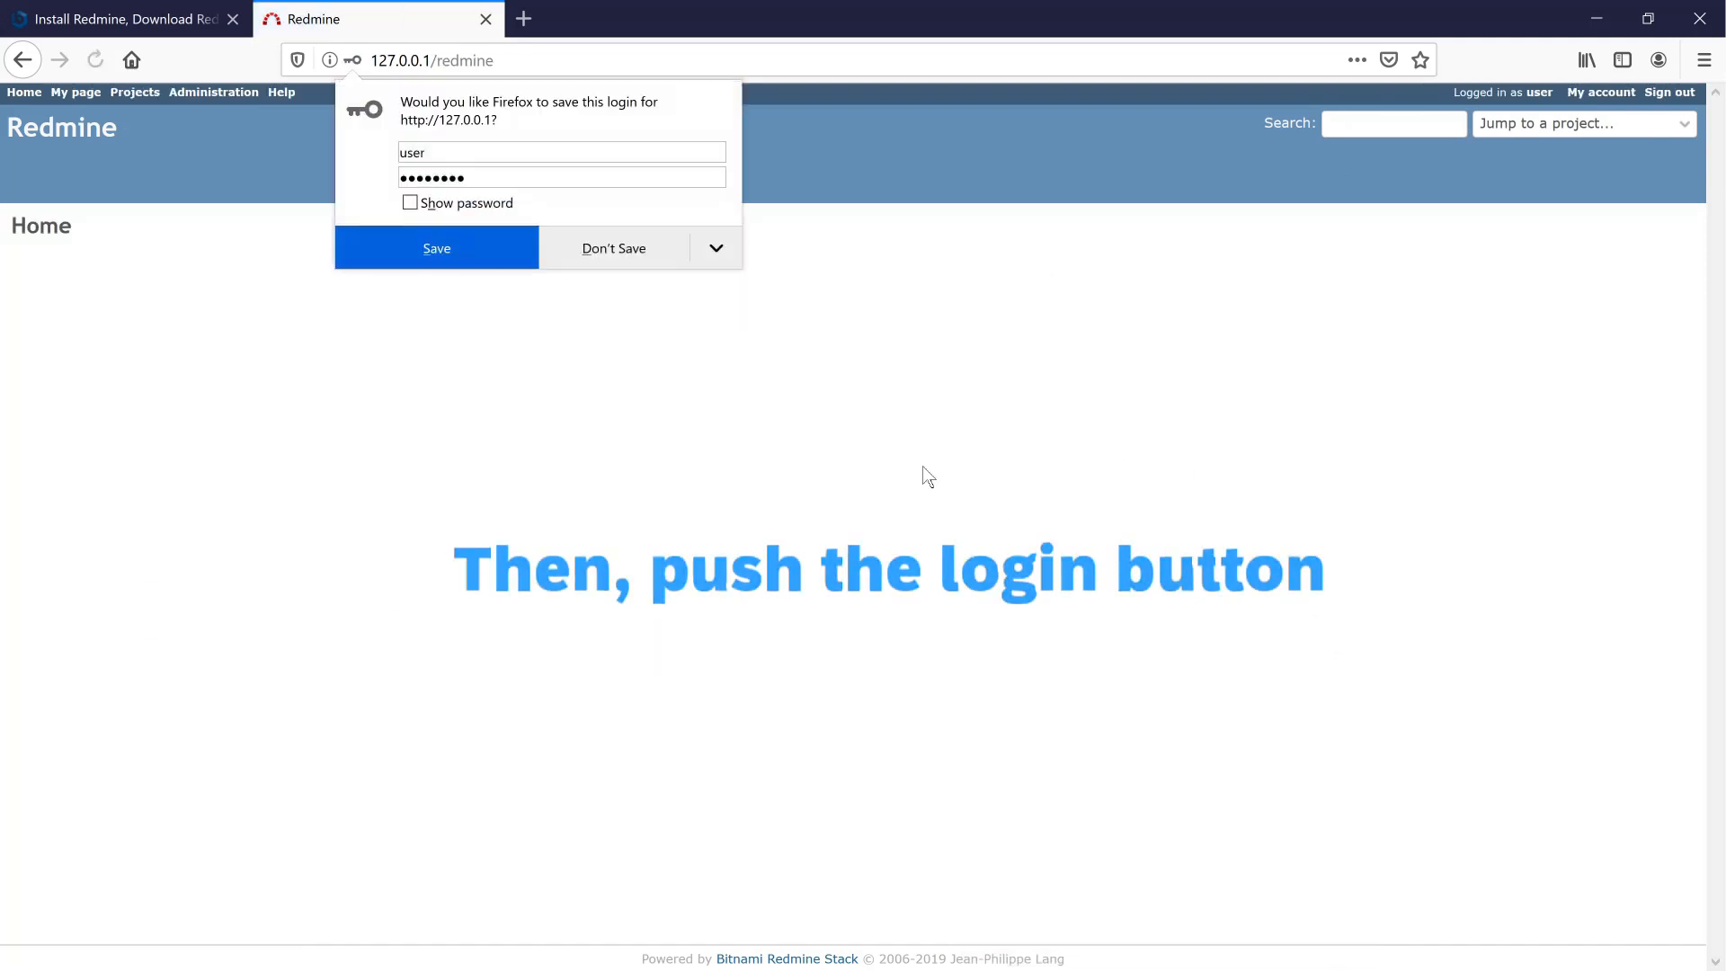
click(615, 256)
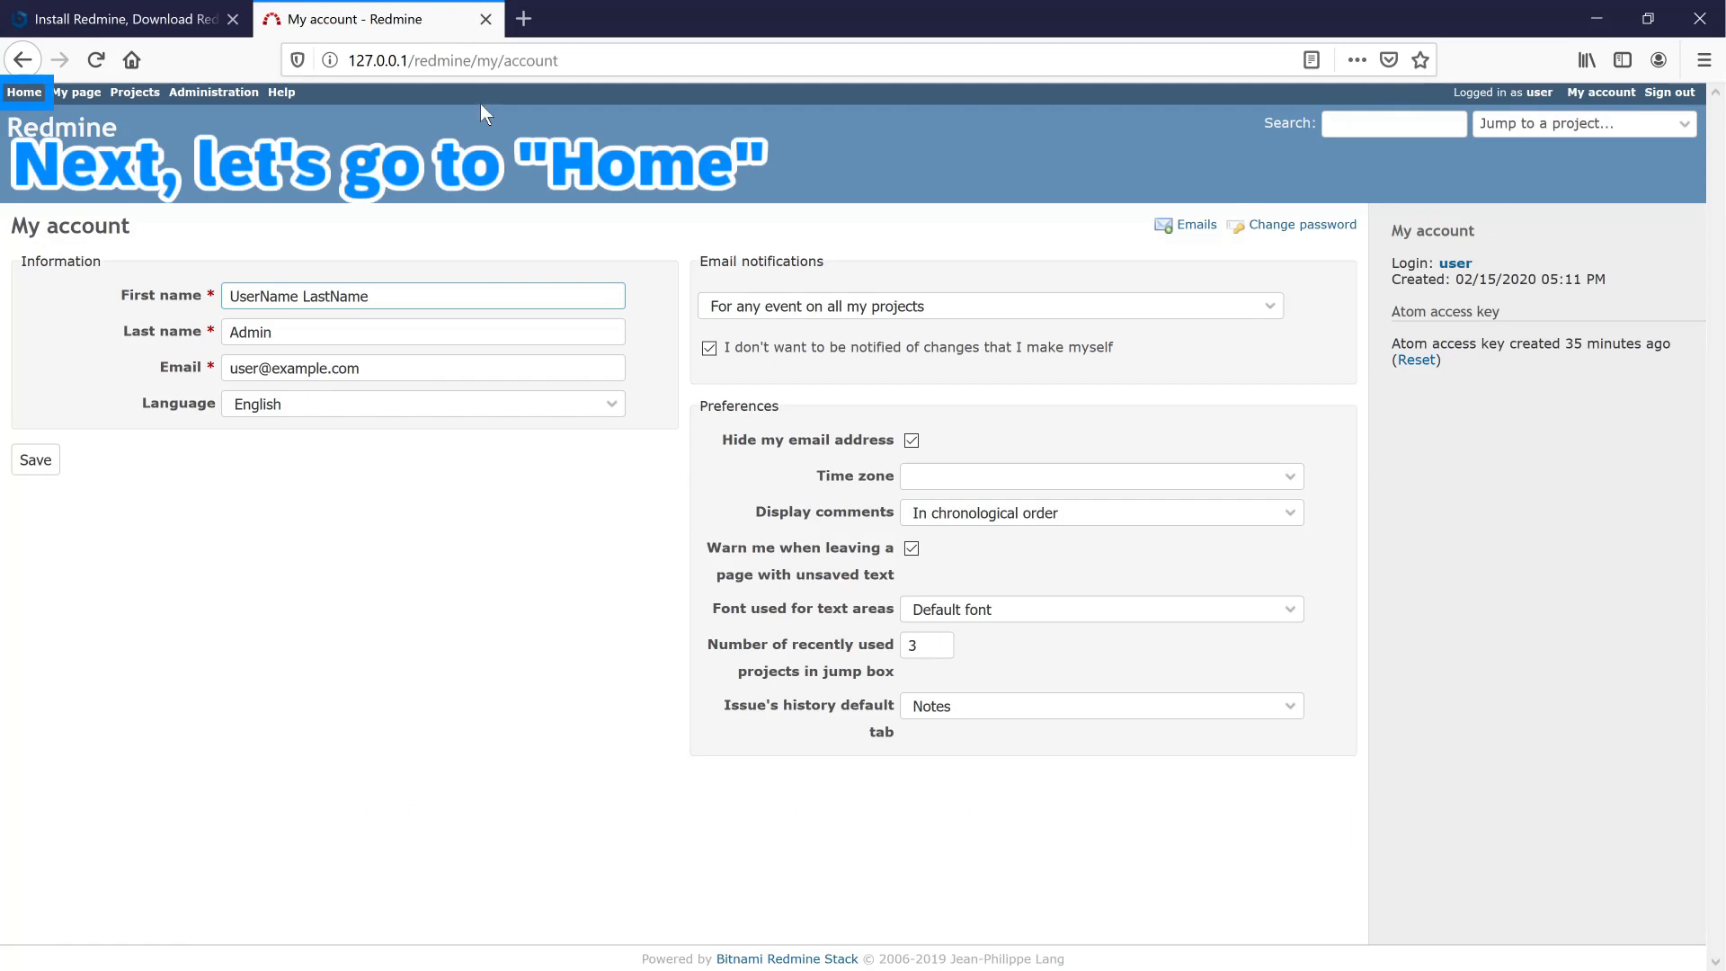
- Visit the Home page and My page, ending on the empty Projects list
click(31, 97)
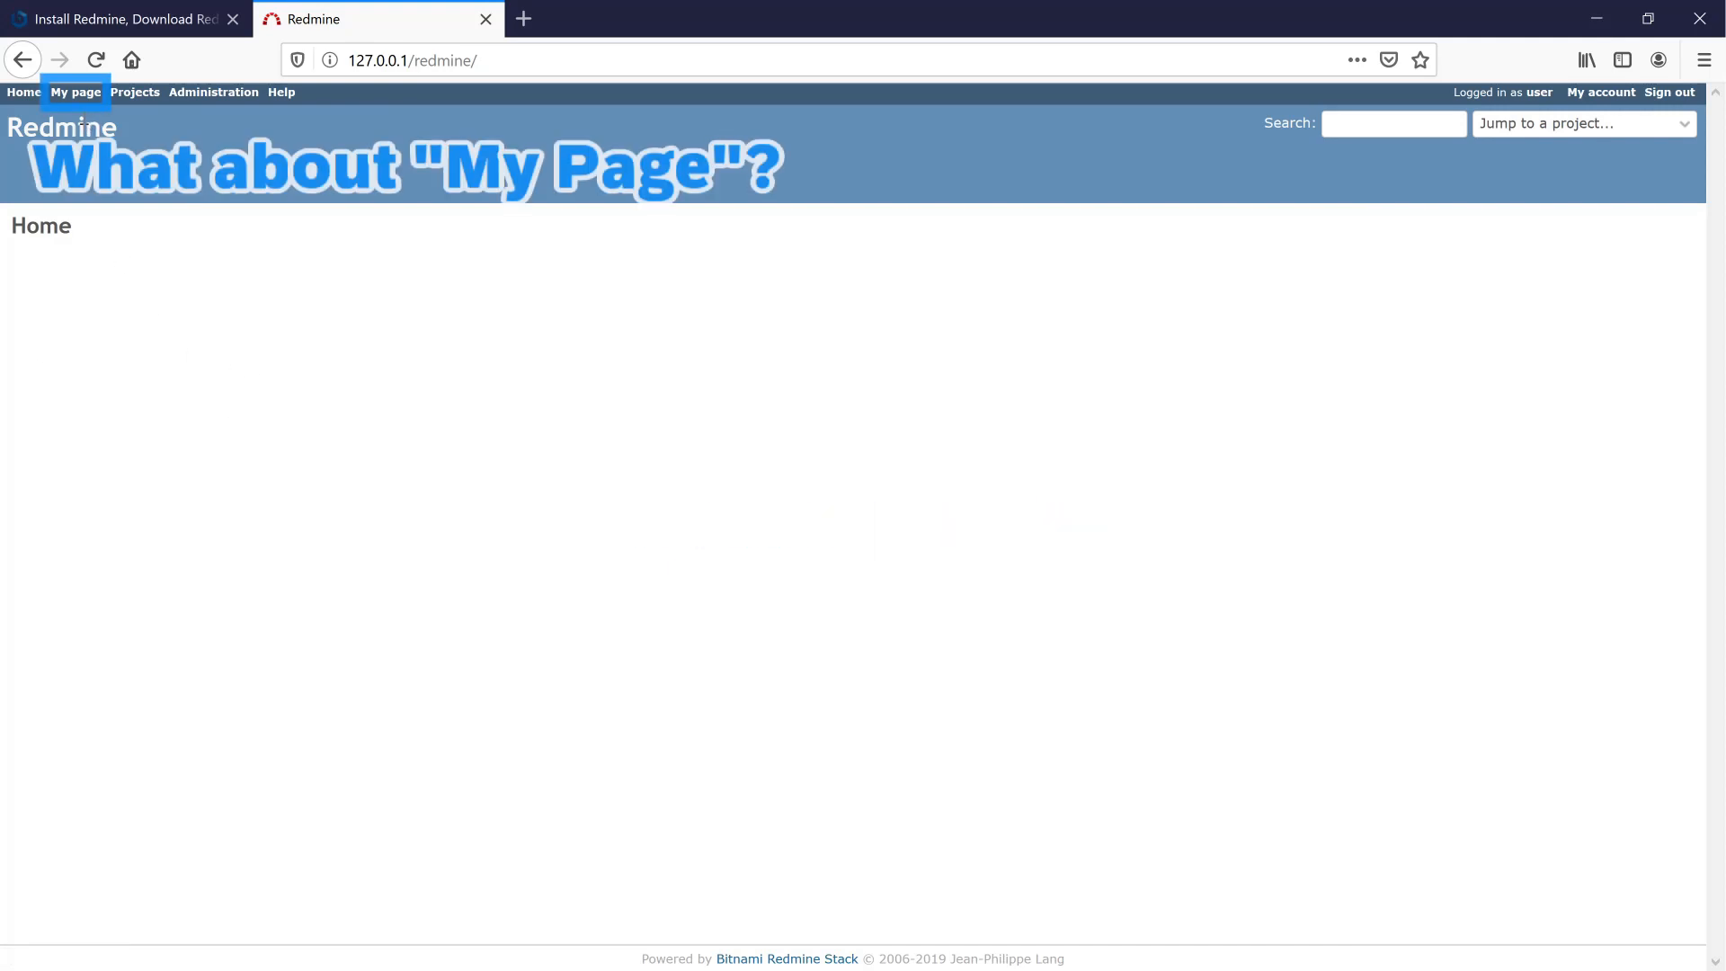
click(76, 94)
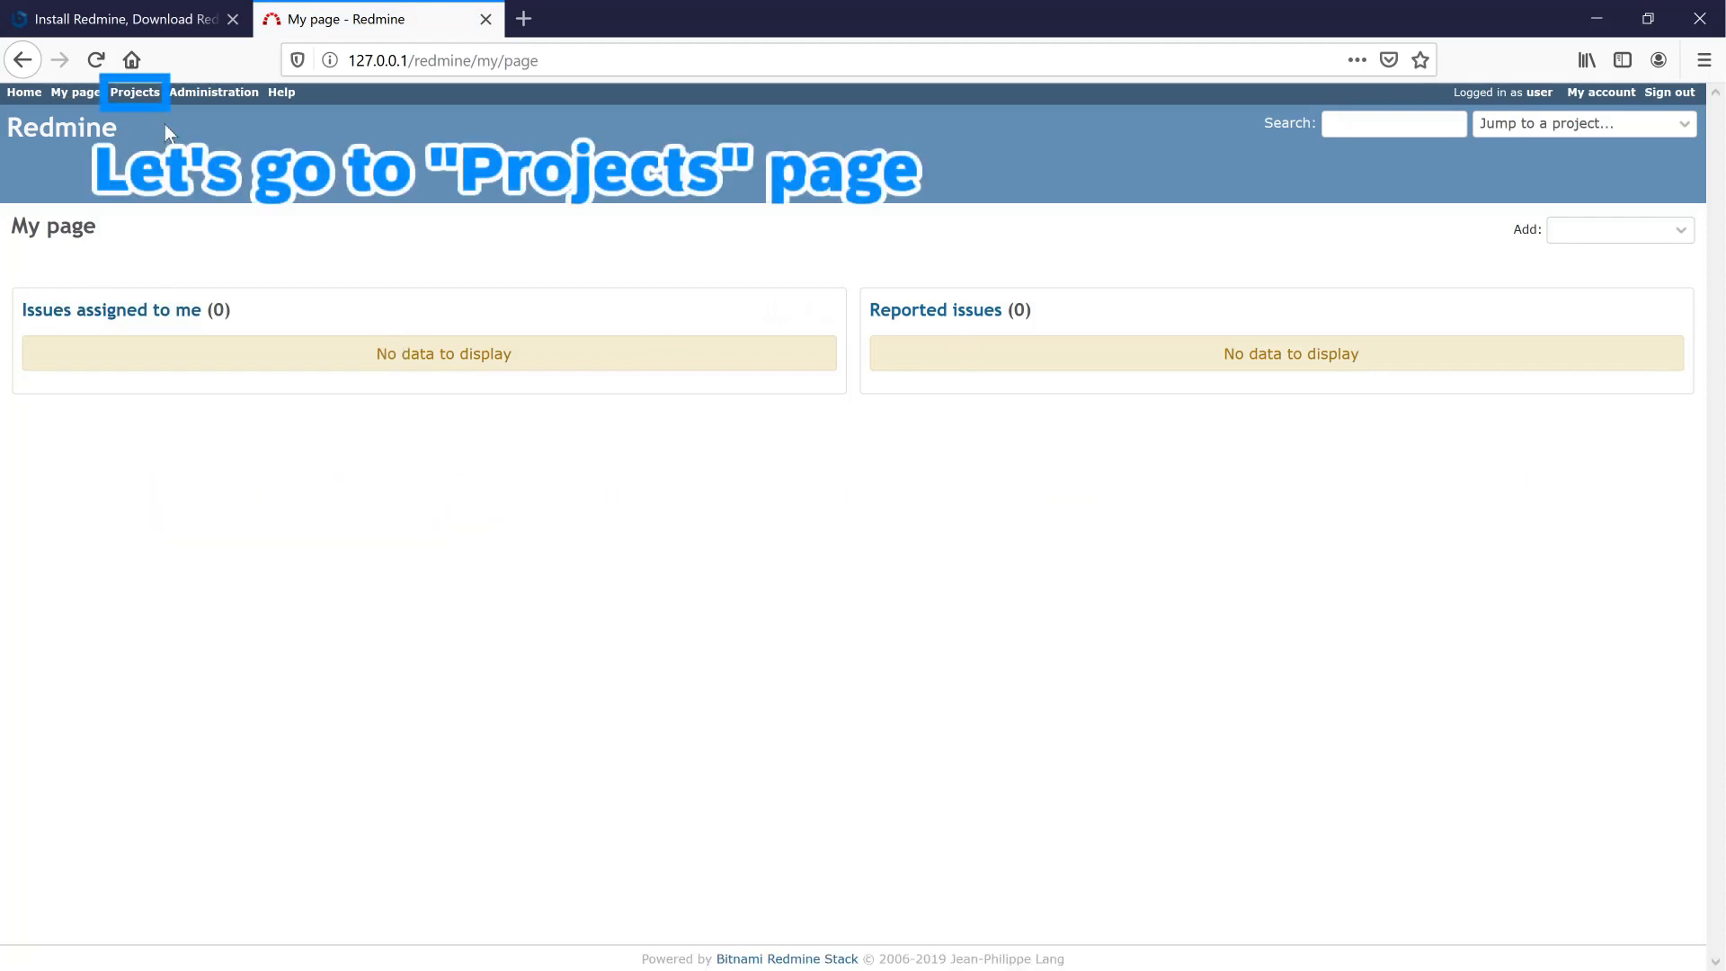
click(129, 93)
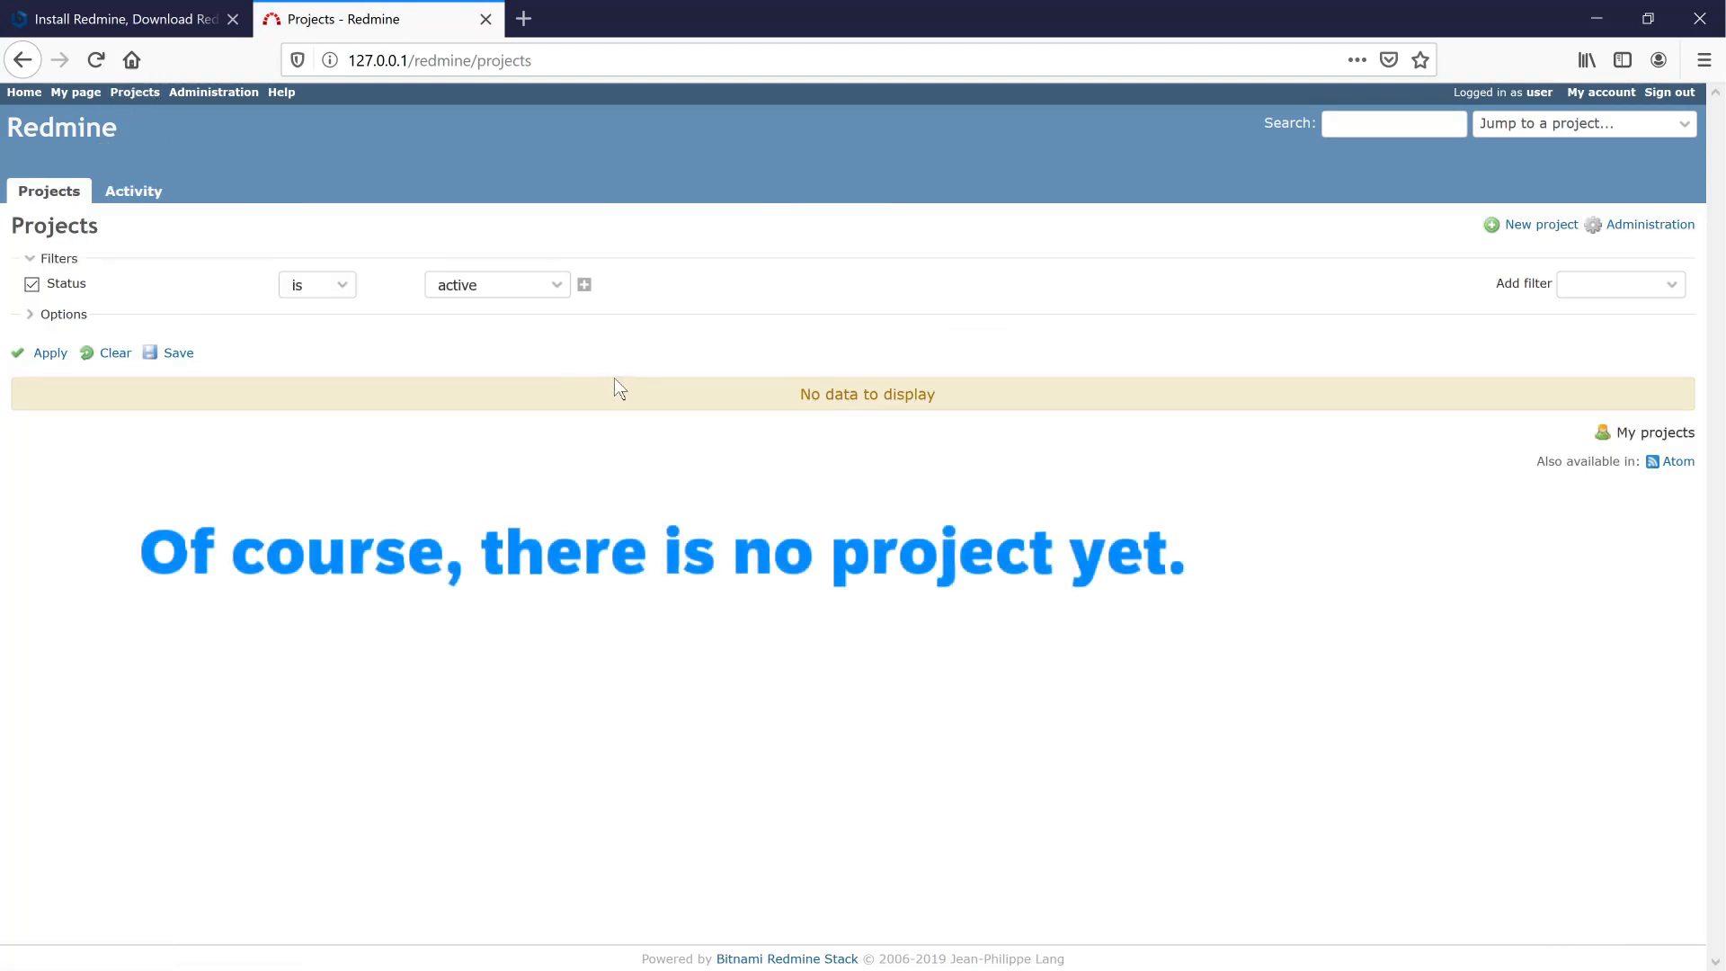
click(237, 94)
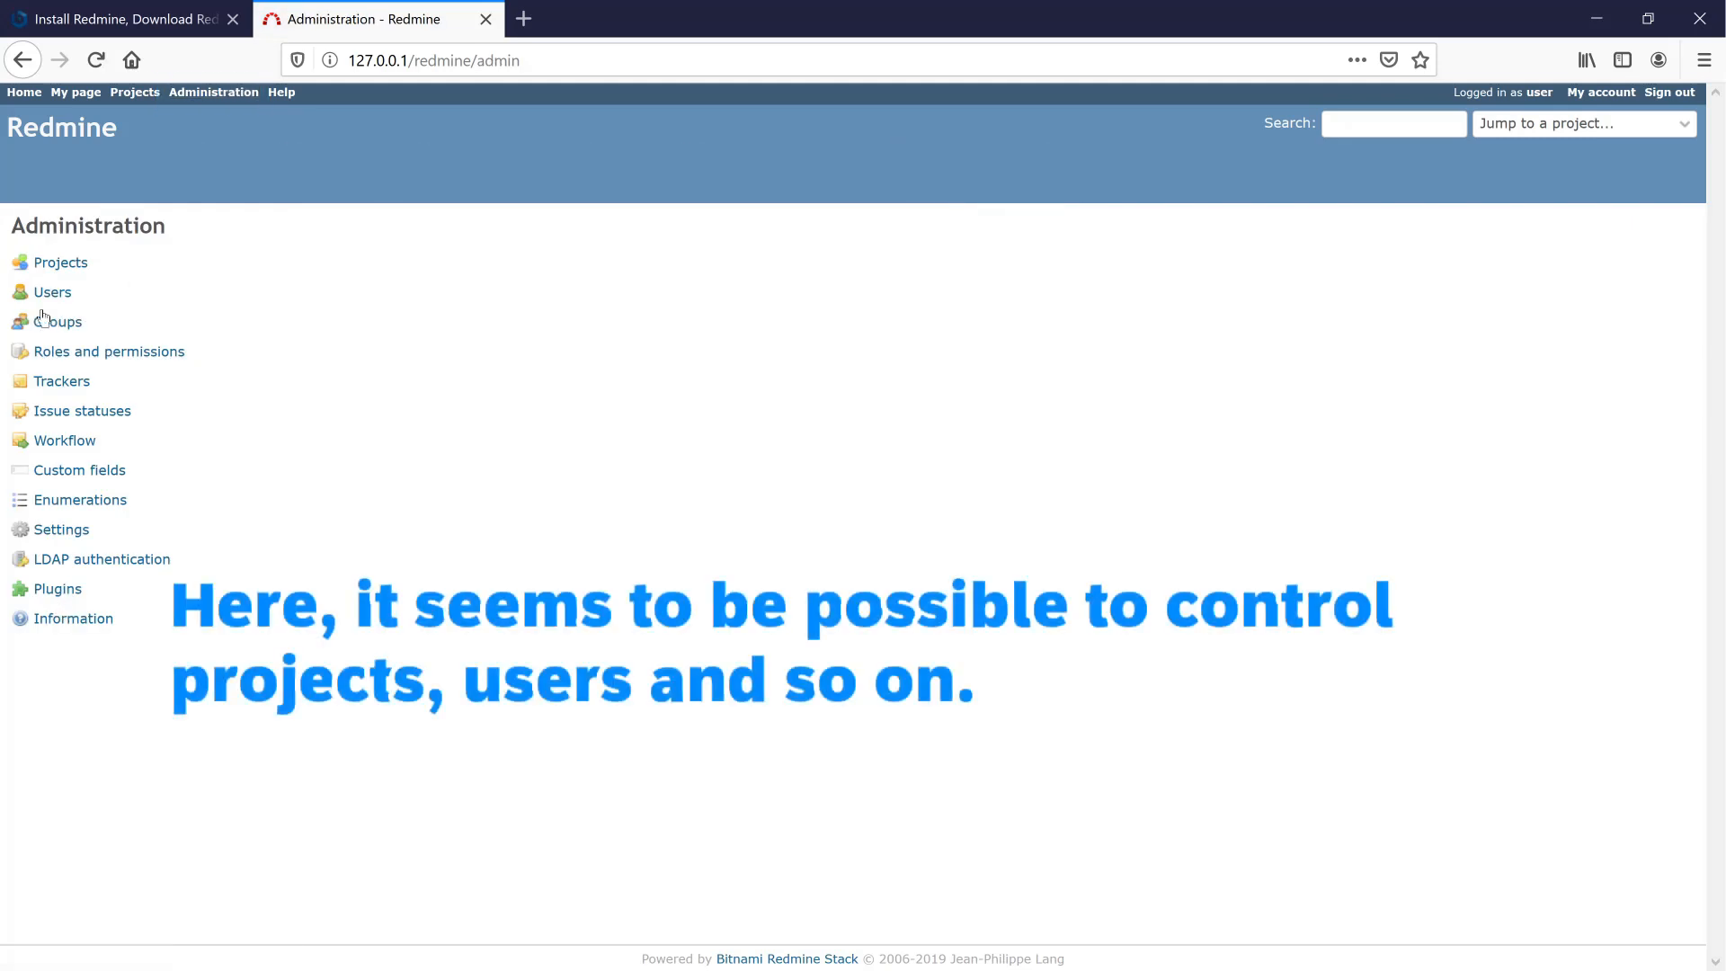
click(42, 291)
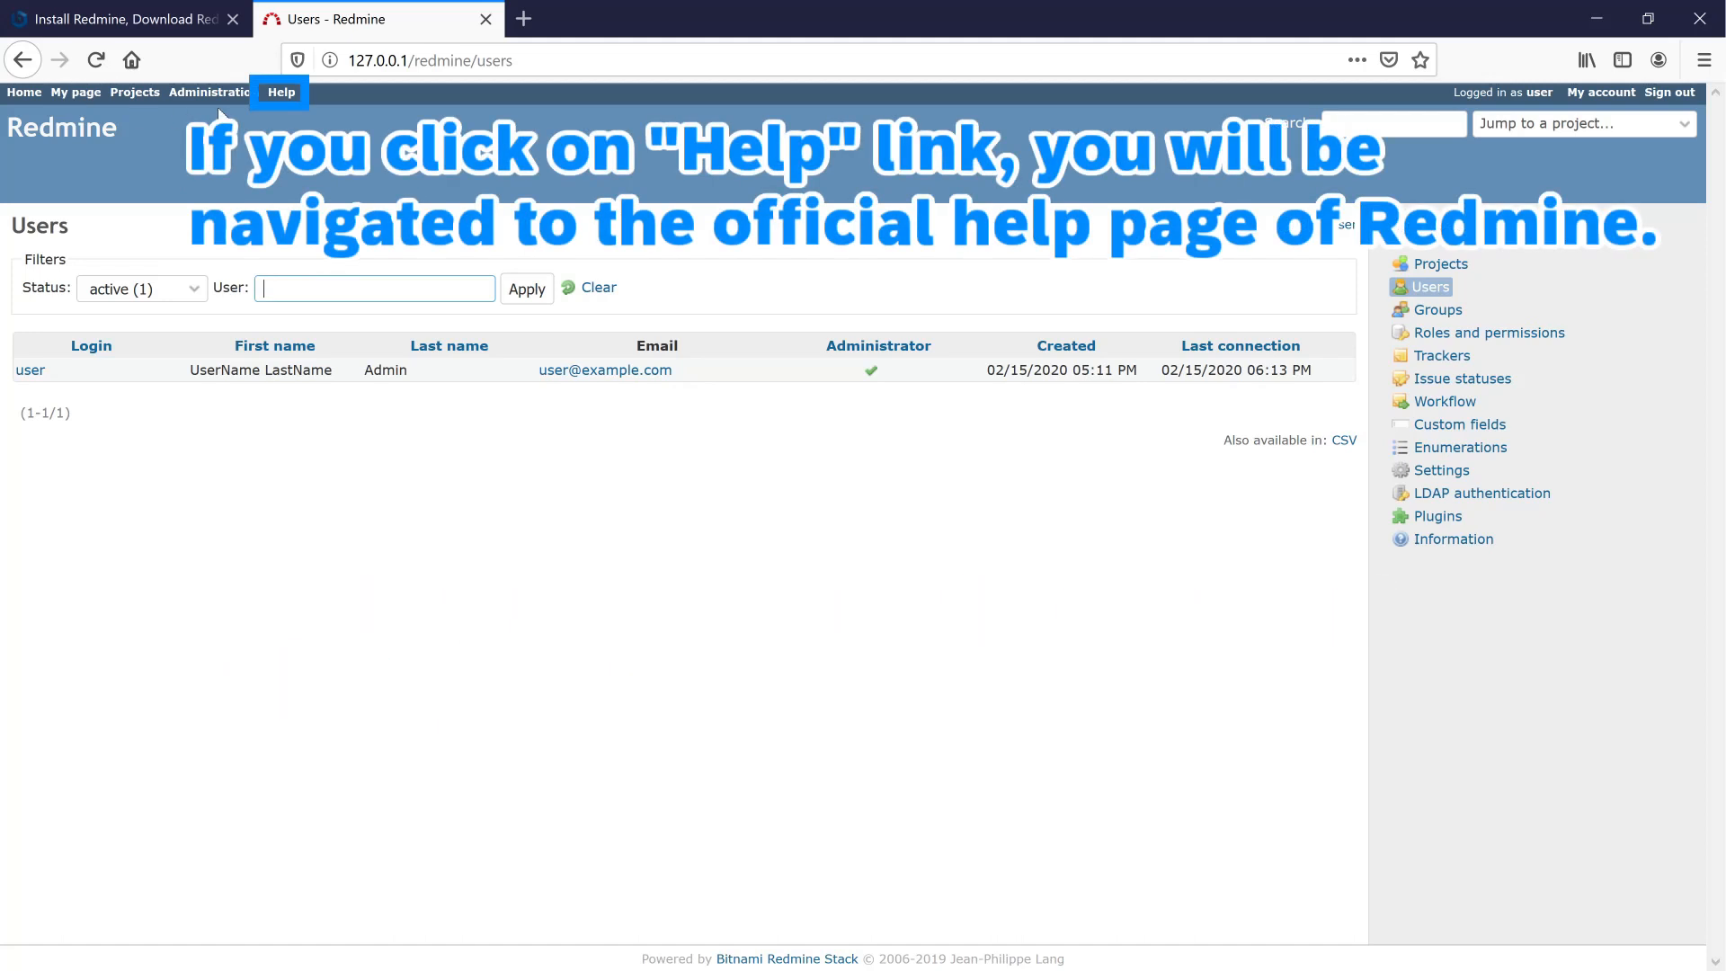
click(290, 95)
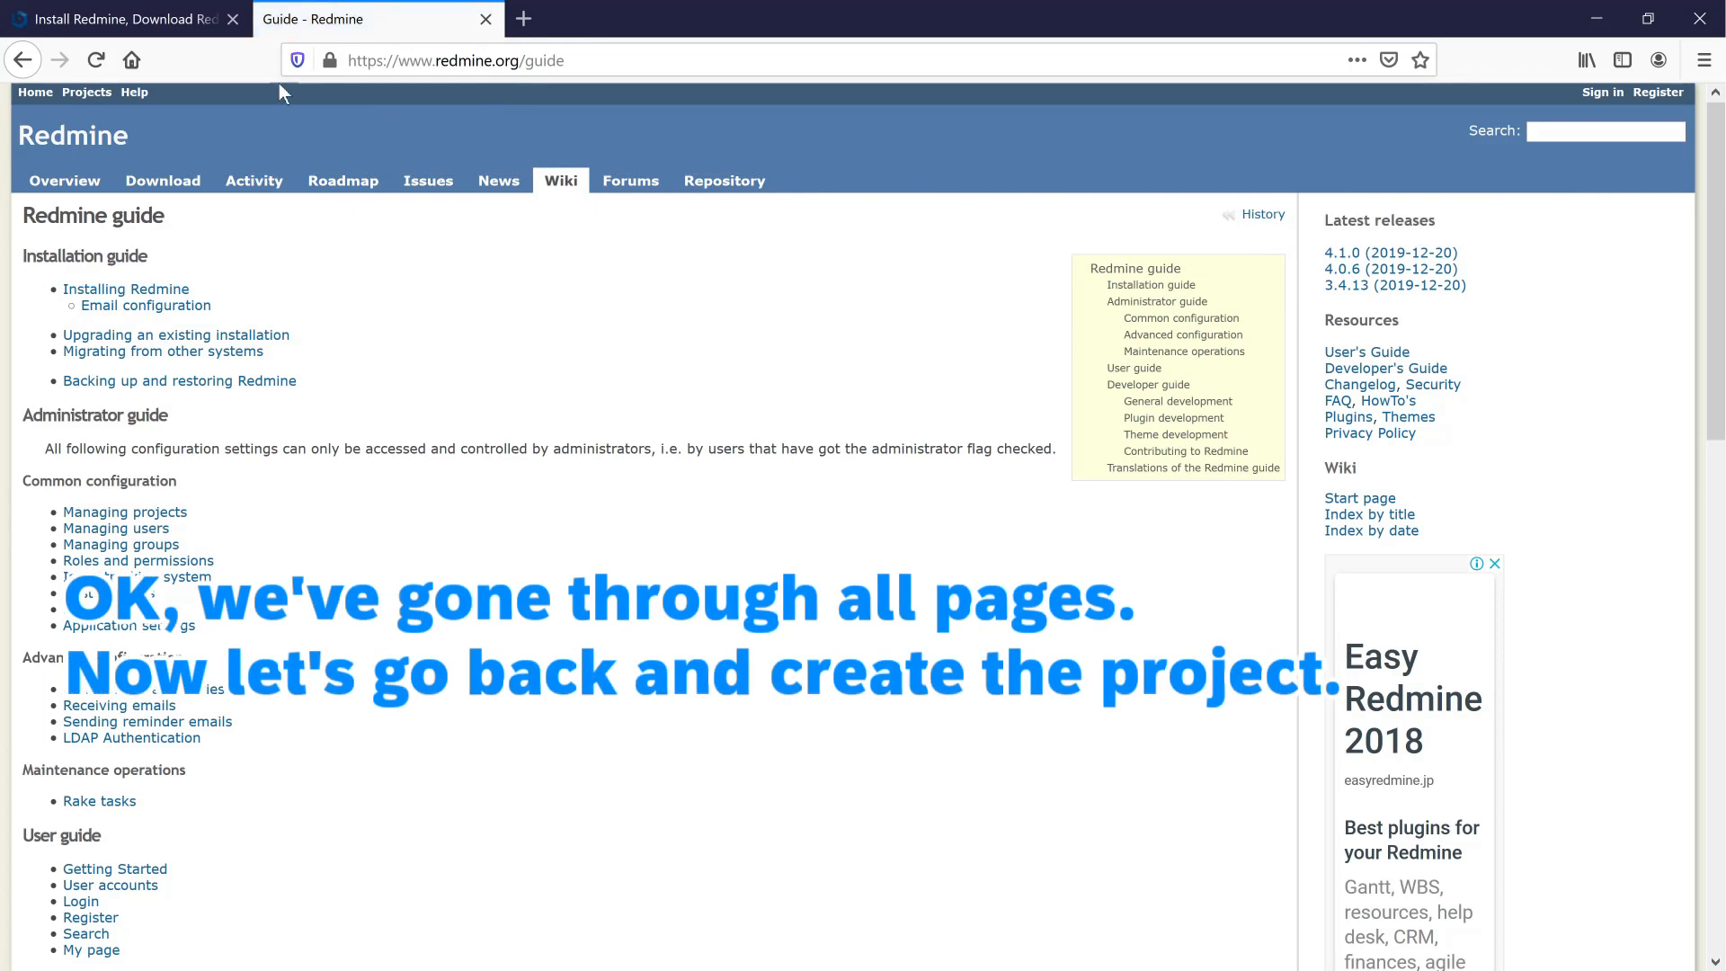
click(24, 61)
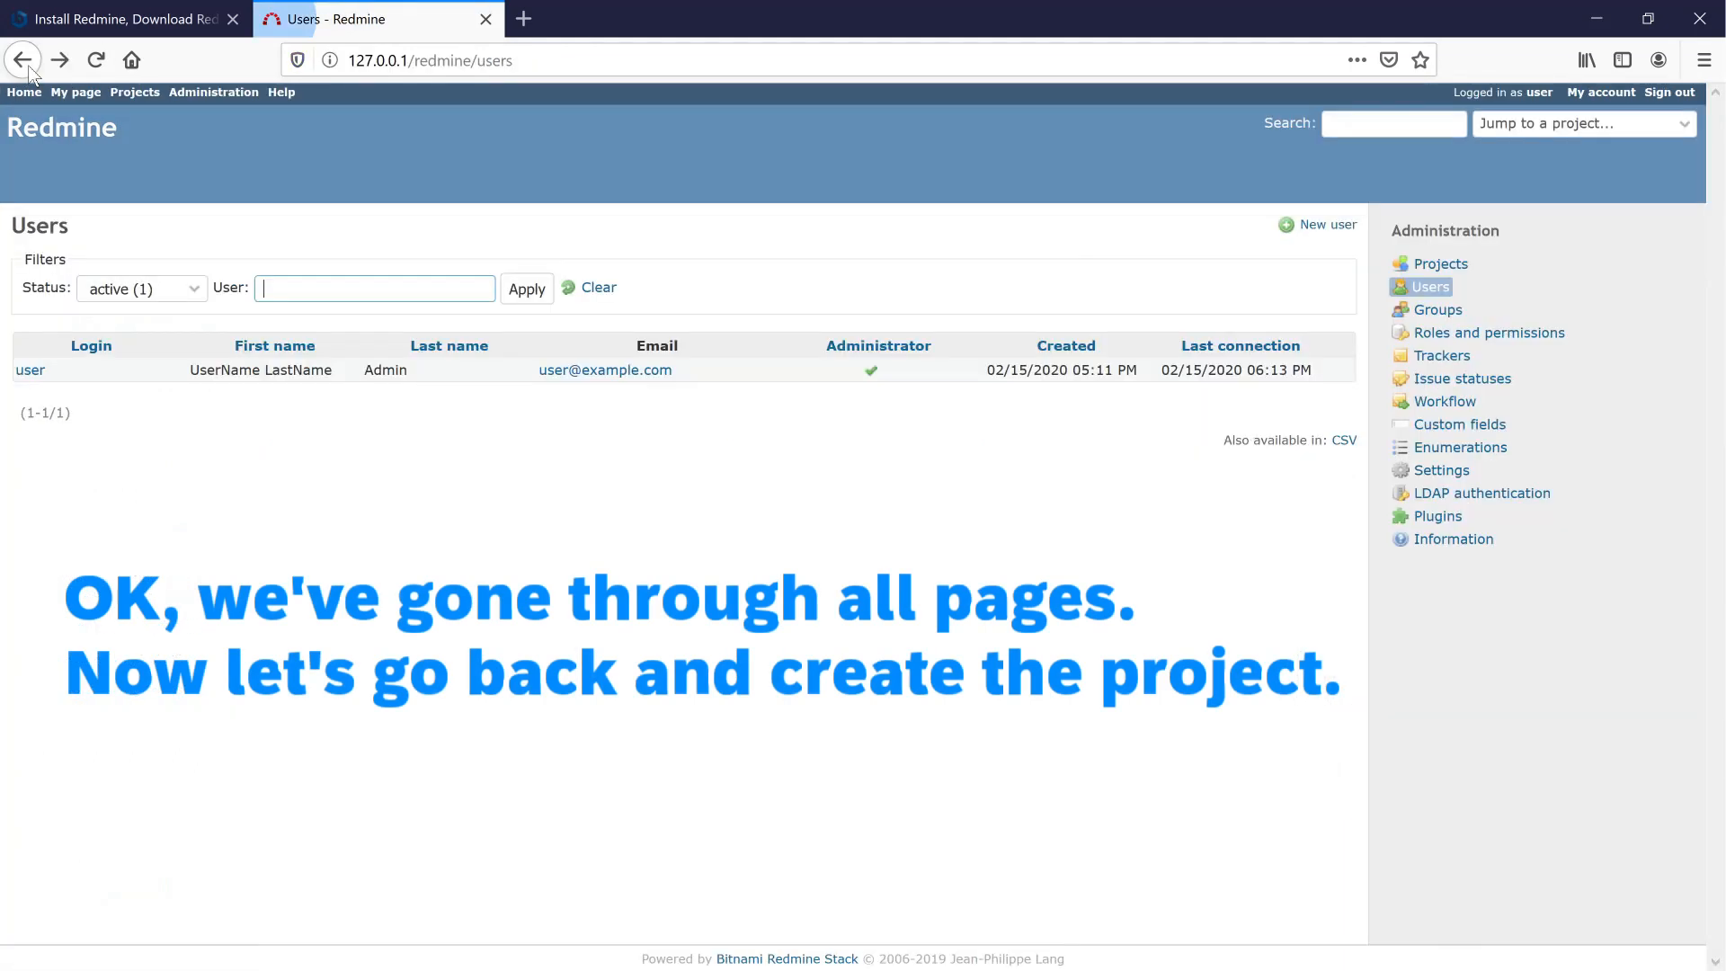
click(137, 93)
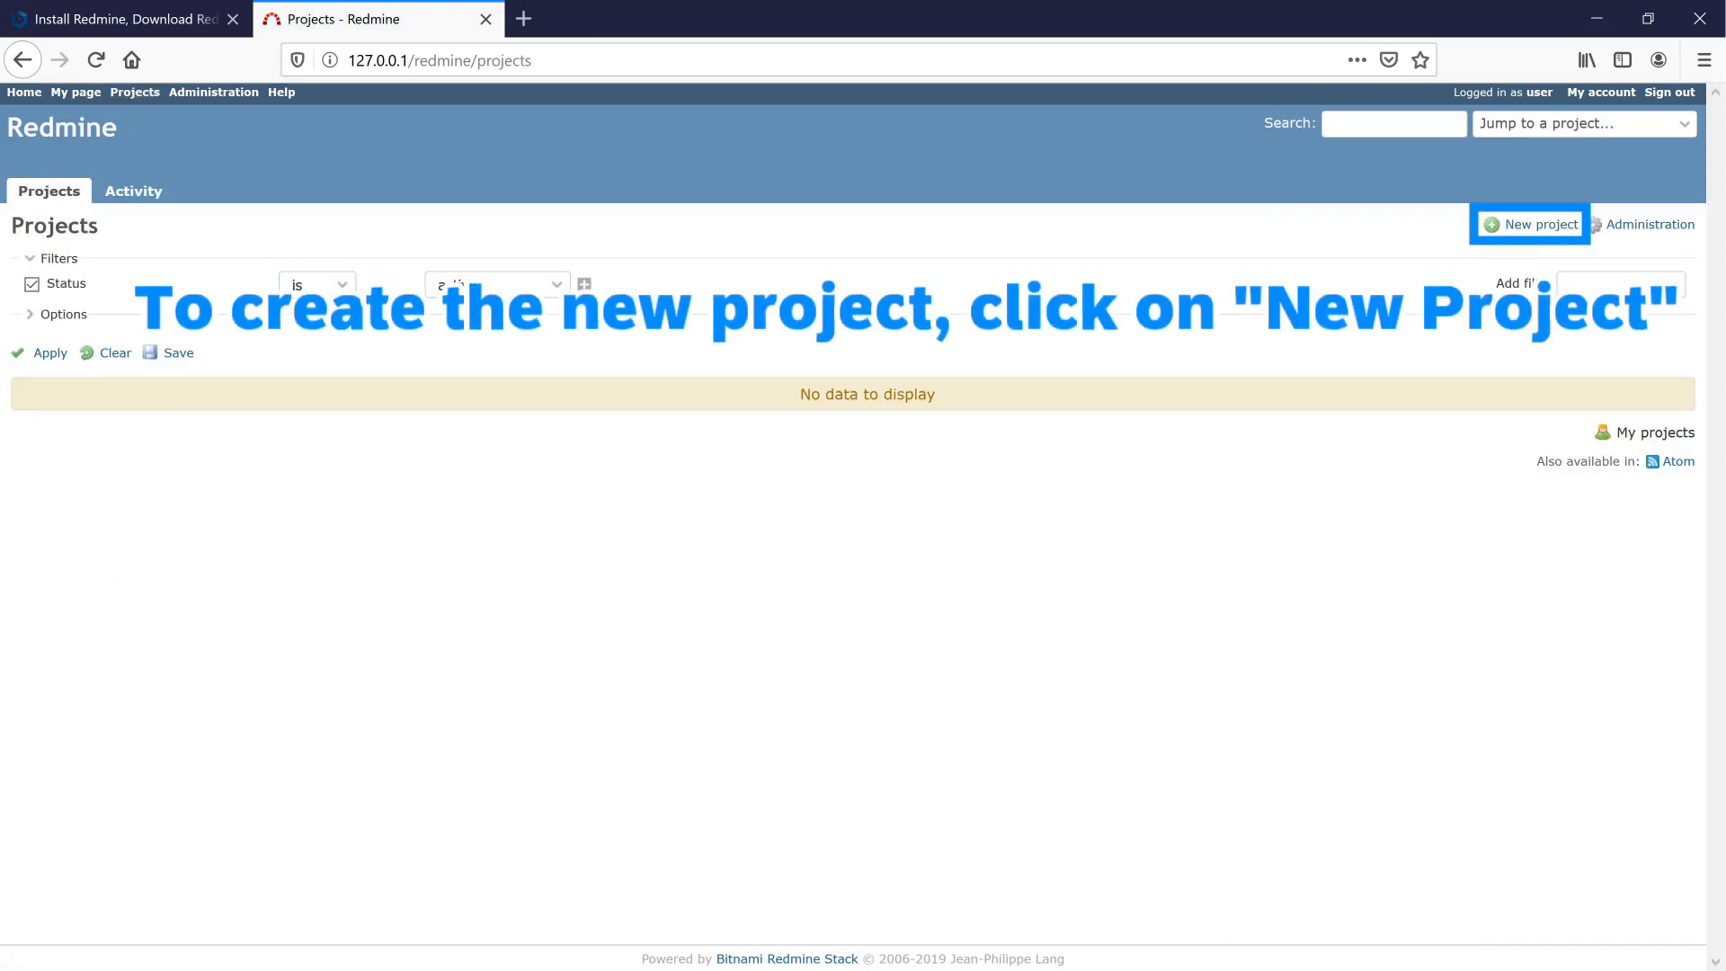
- Create 'My firsst project' with description 'This is my first project', bolding 'first'
click(1533, 225)
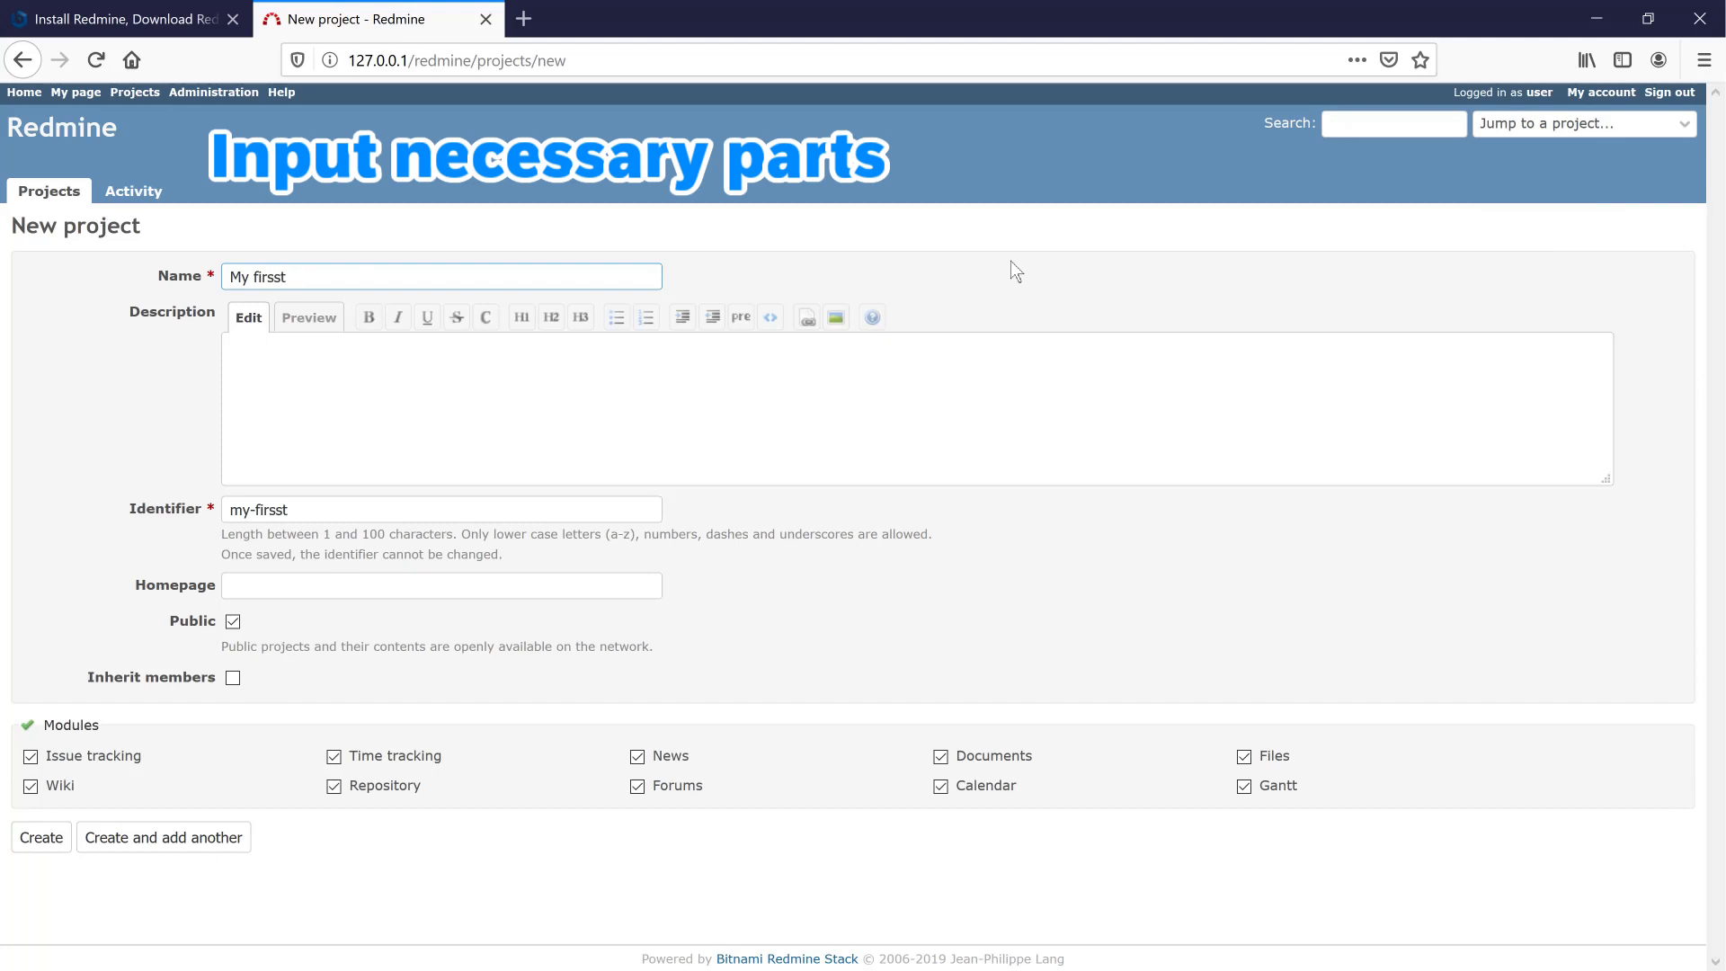
key(Tab)
key(Tab)
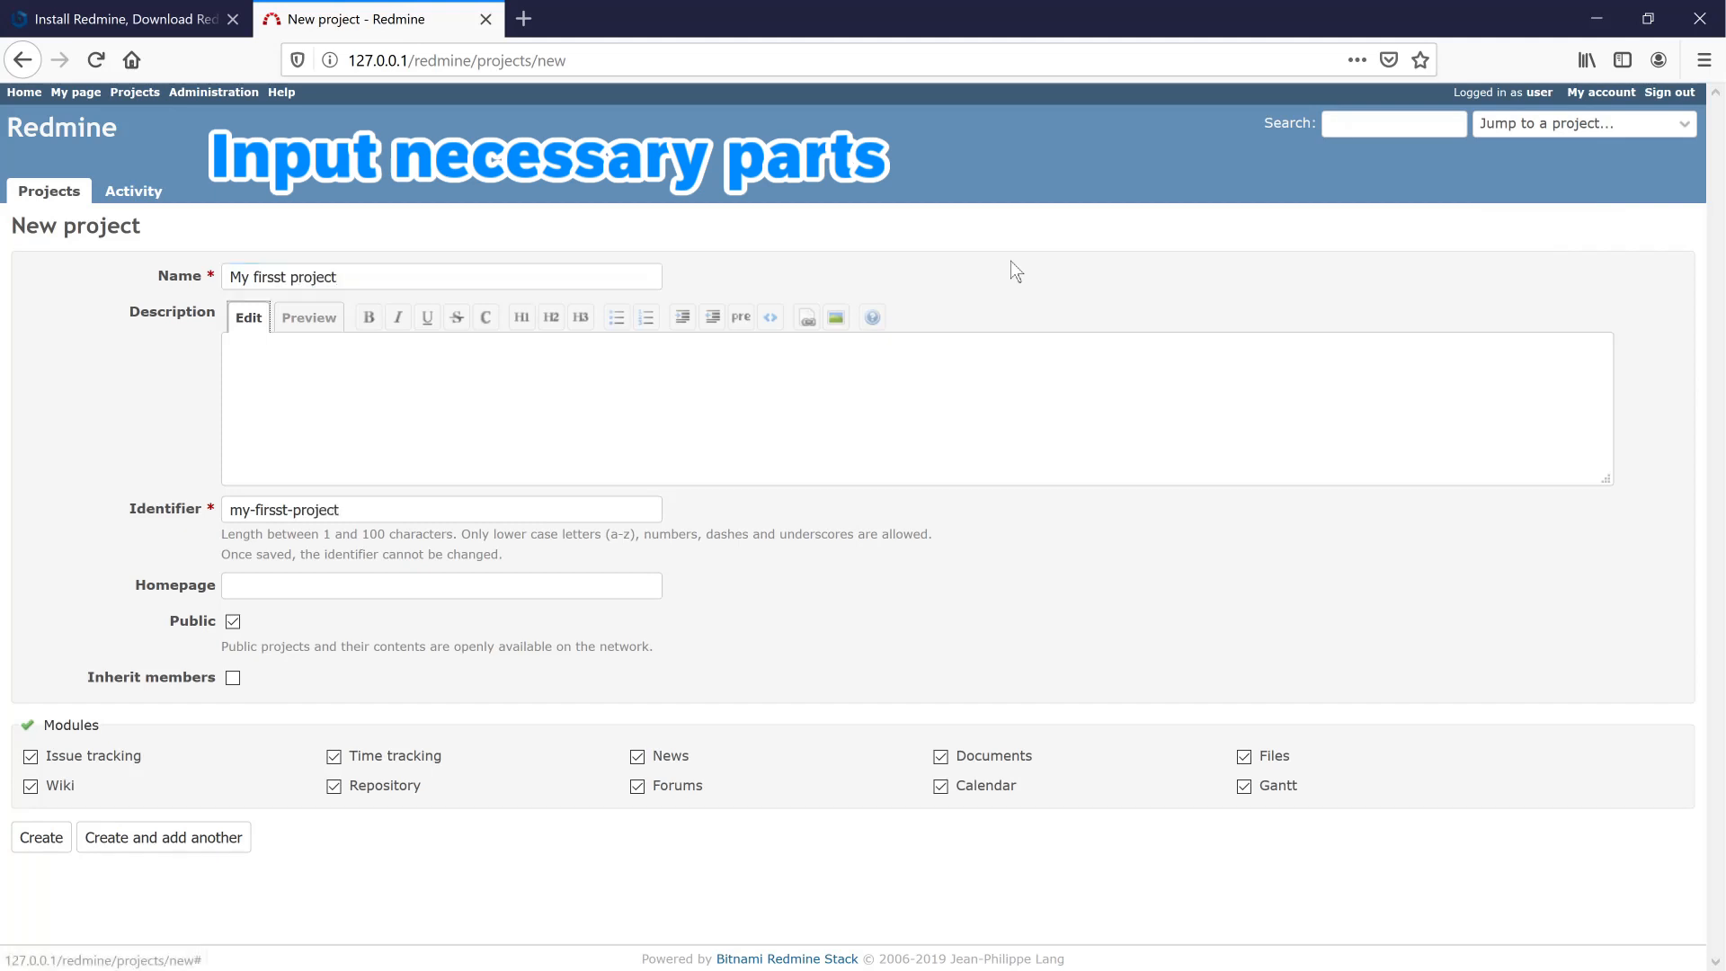
click(546, 398)
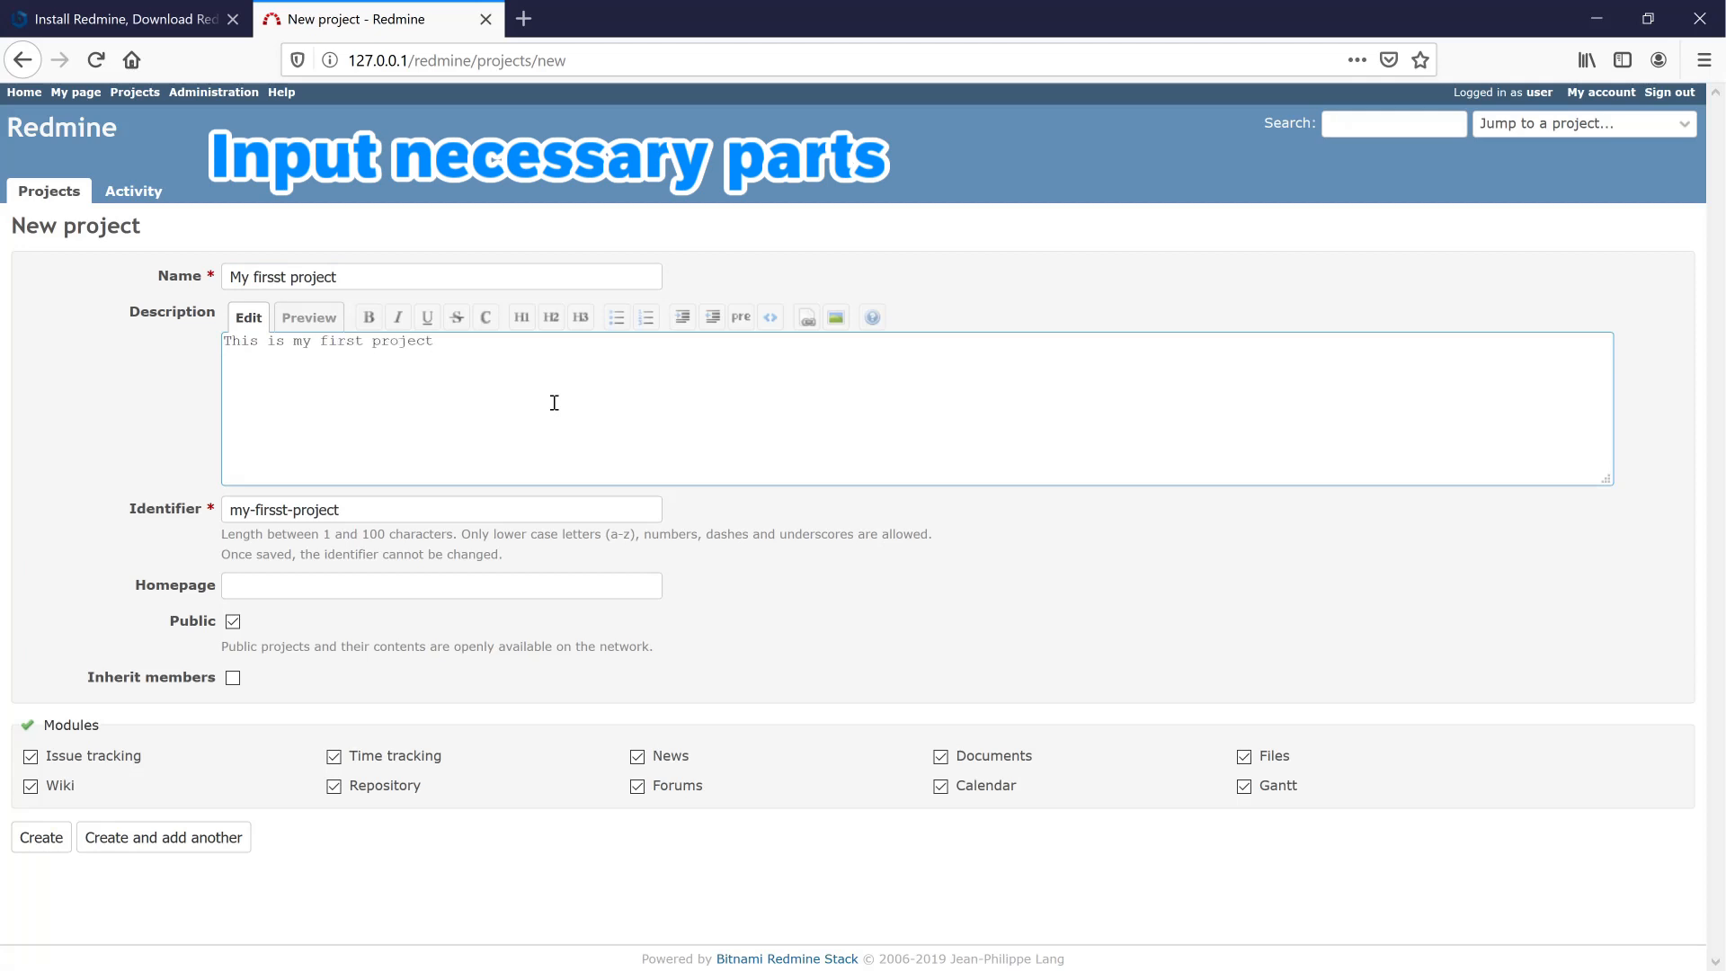
double_click(325, 342)
click(369, 318)
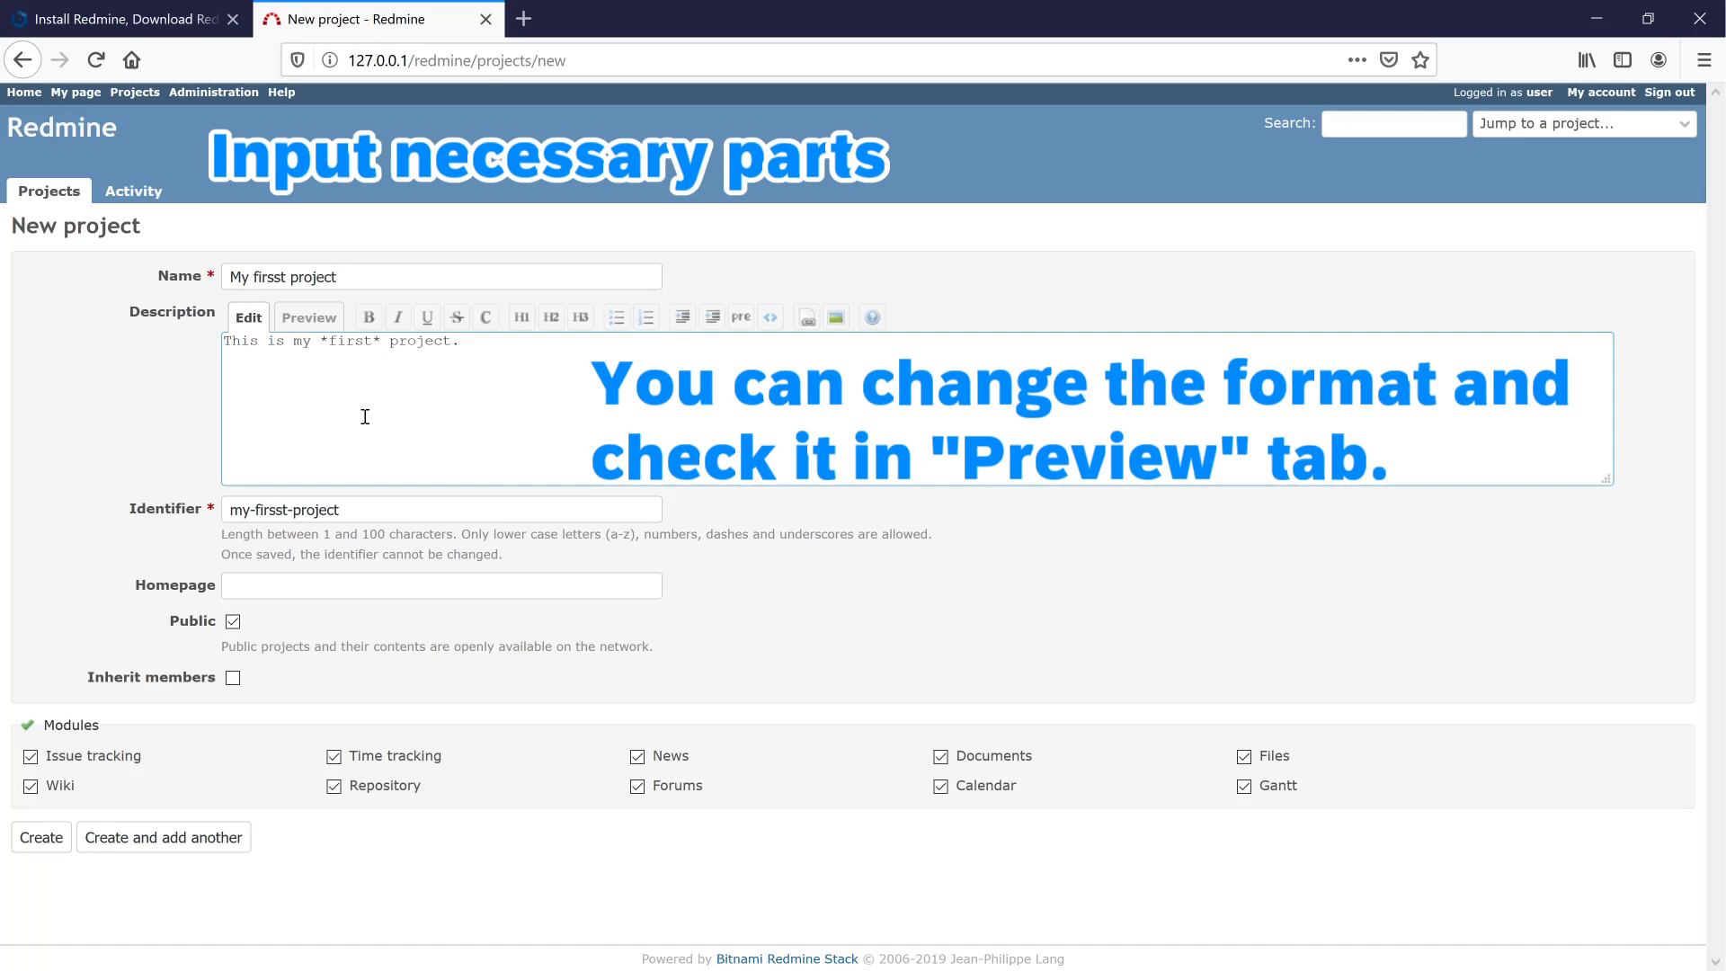
click(303, 327)
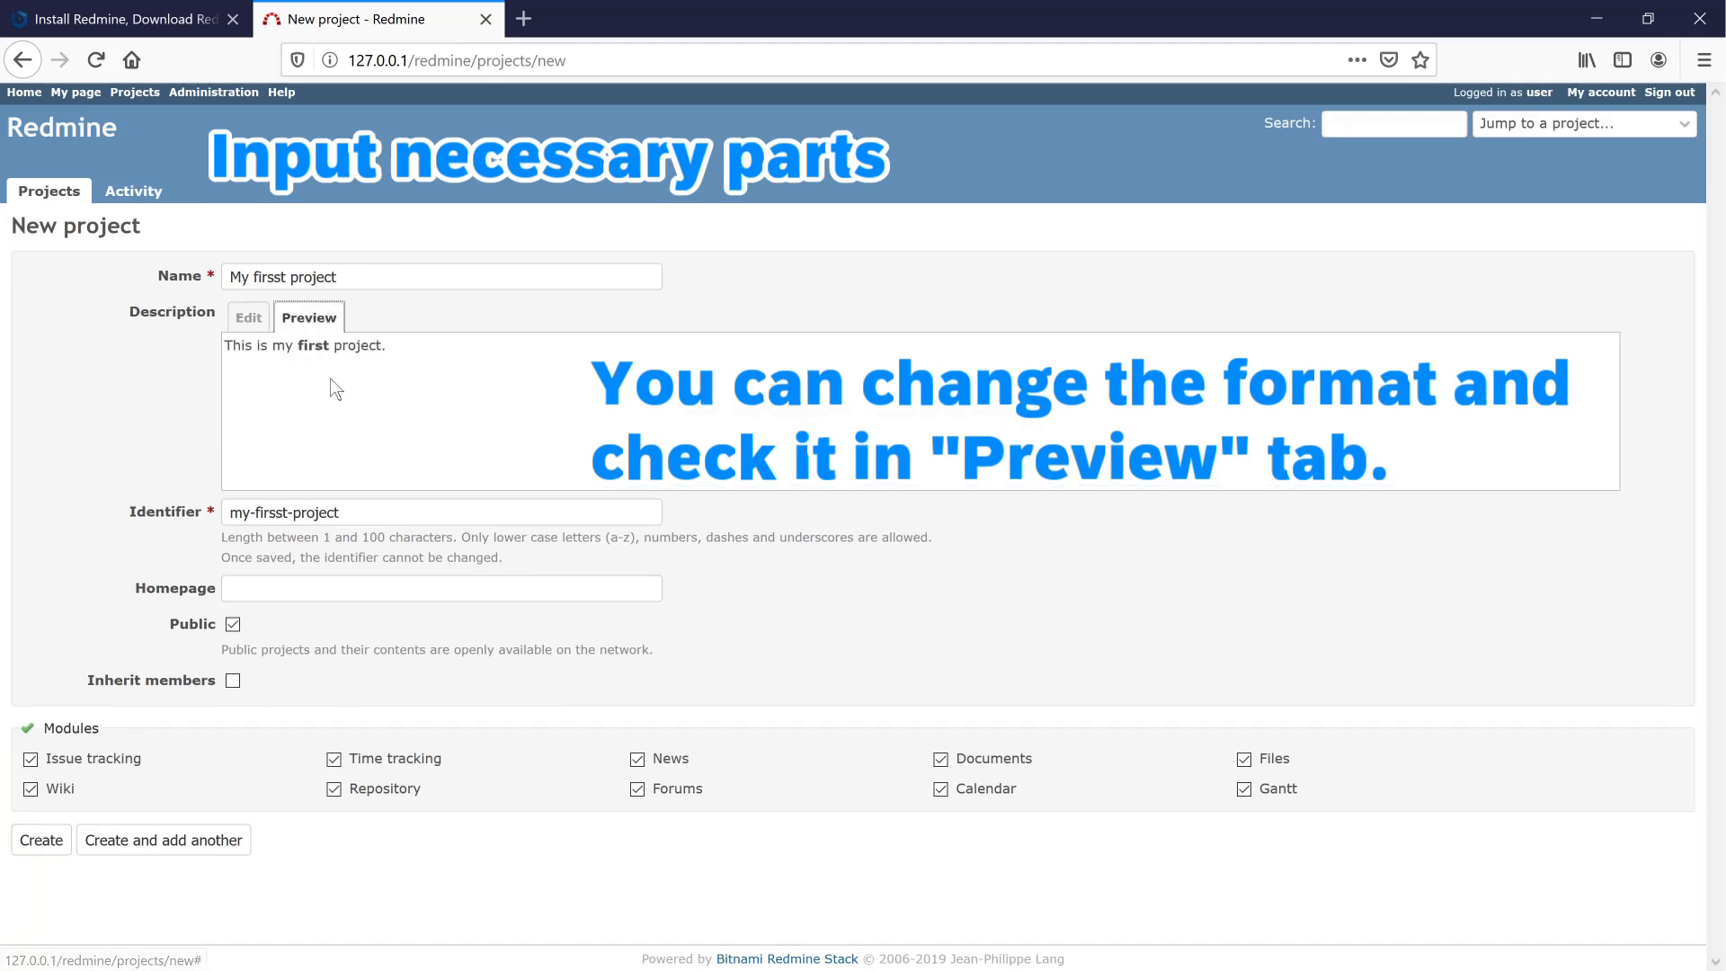
click(255, 320)
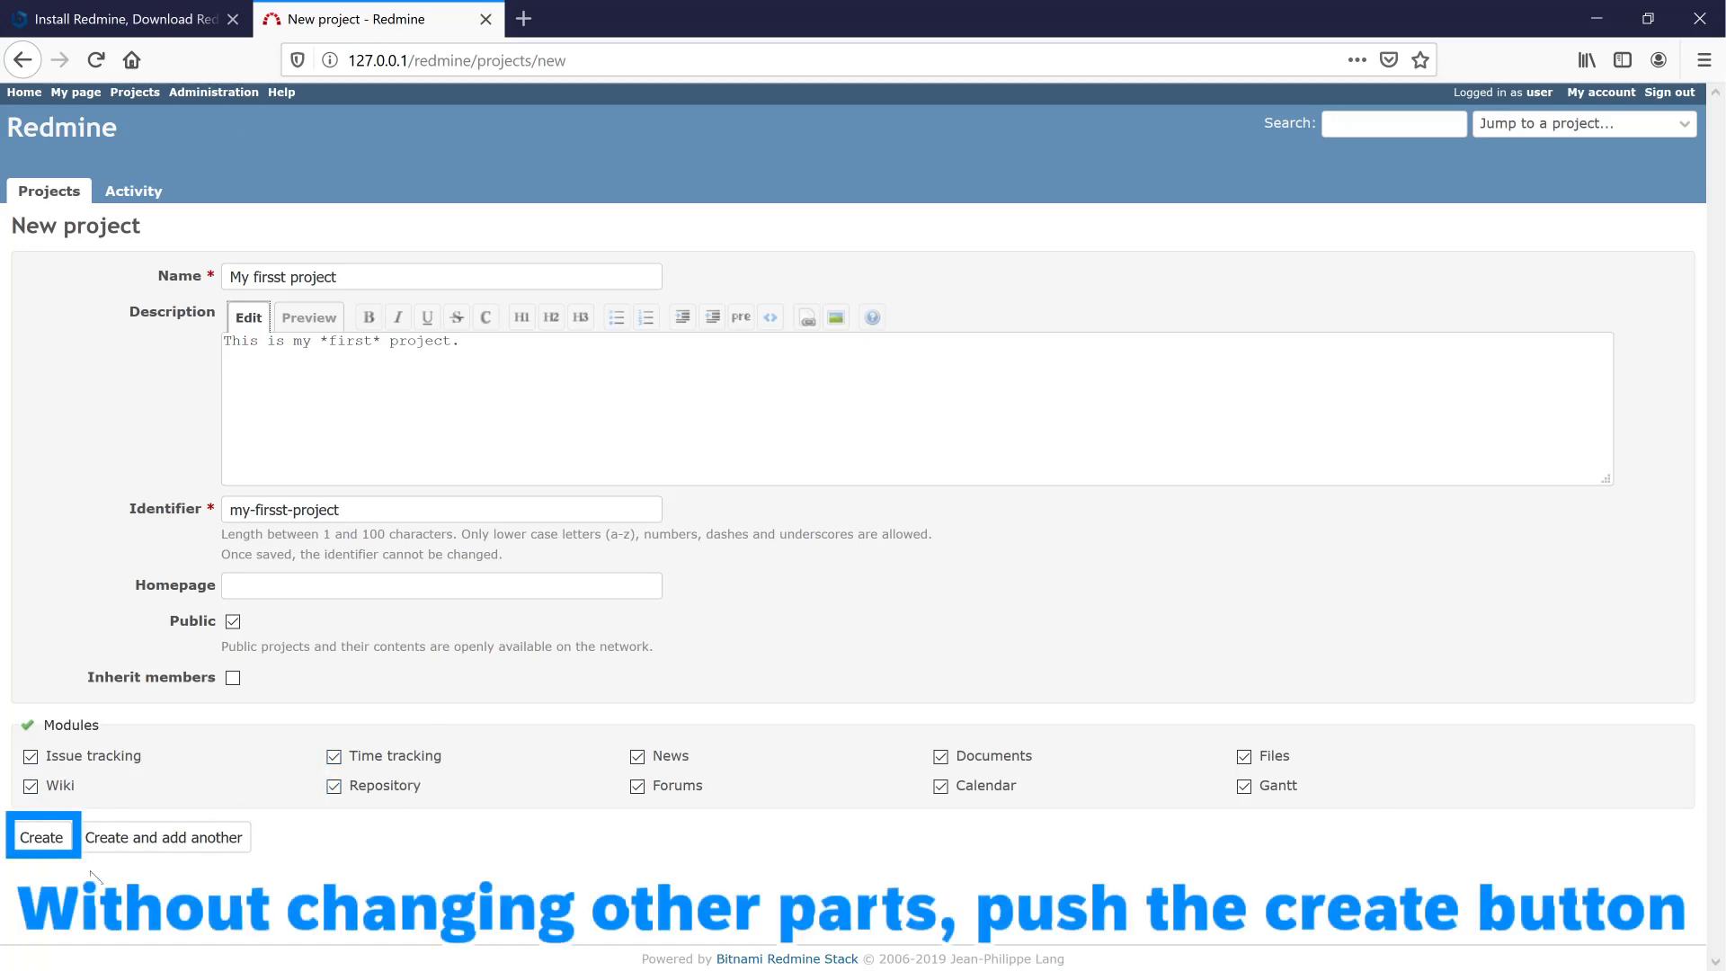
click(45, 841)
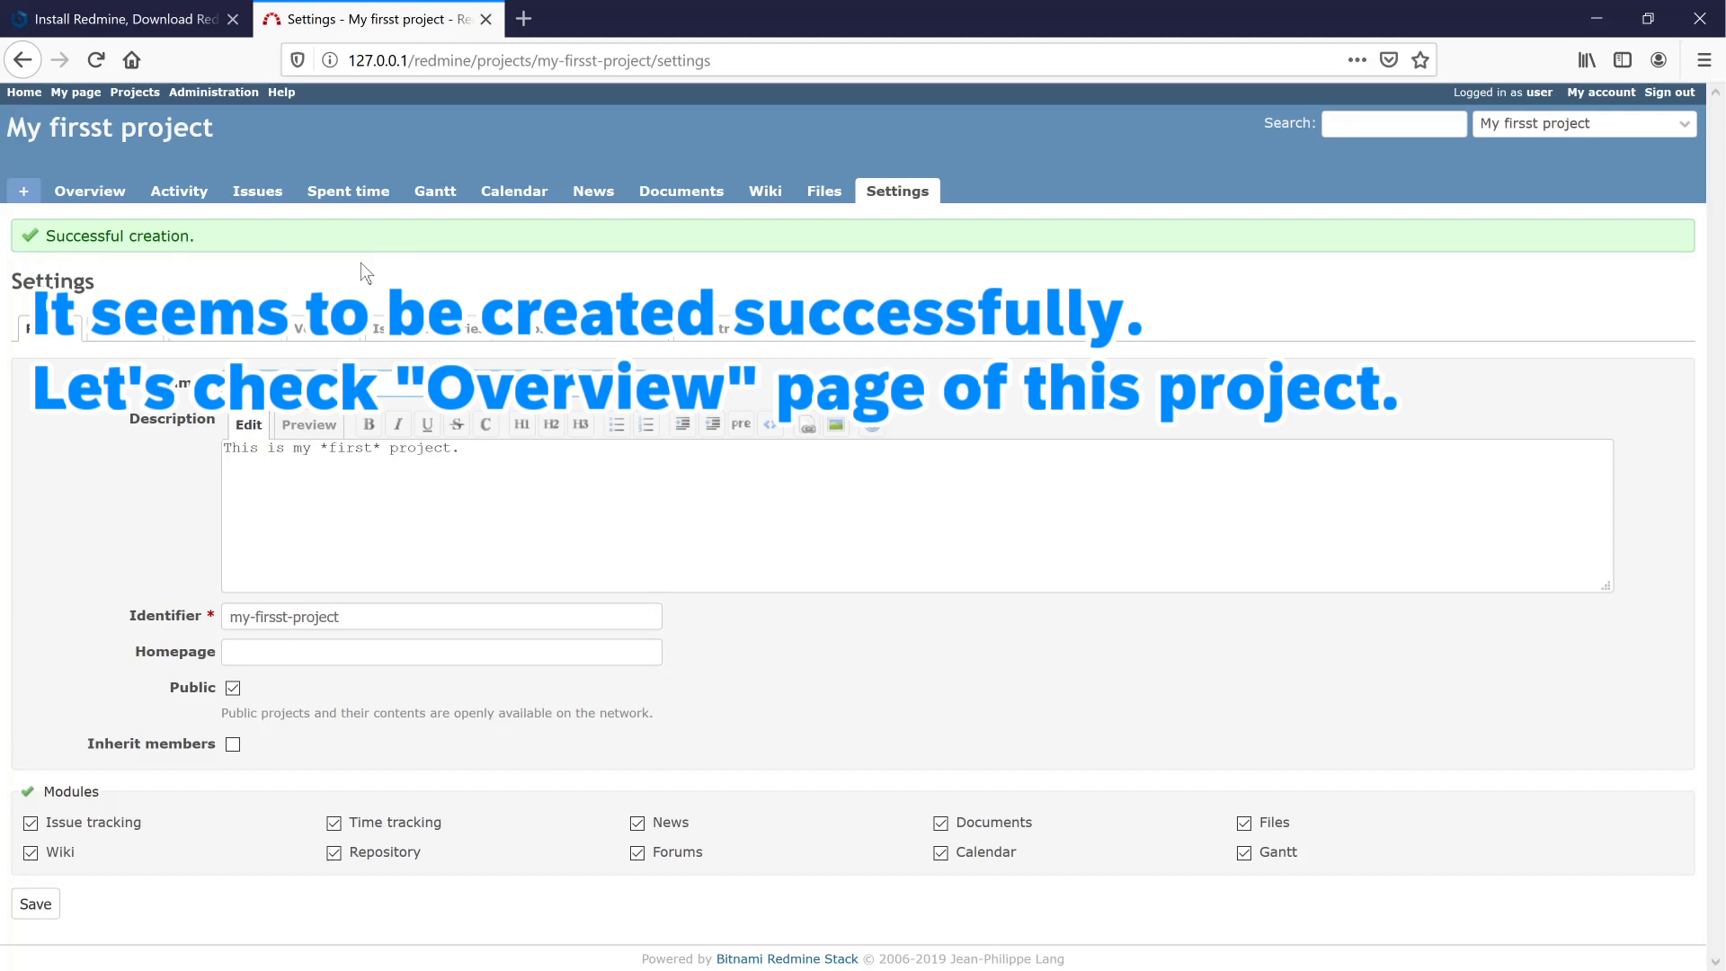
- View the project's empty Overview and Activity pages, then its empty Issues list
click(111, 192)
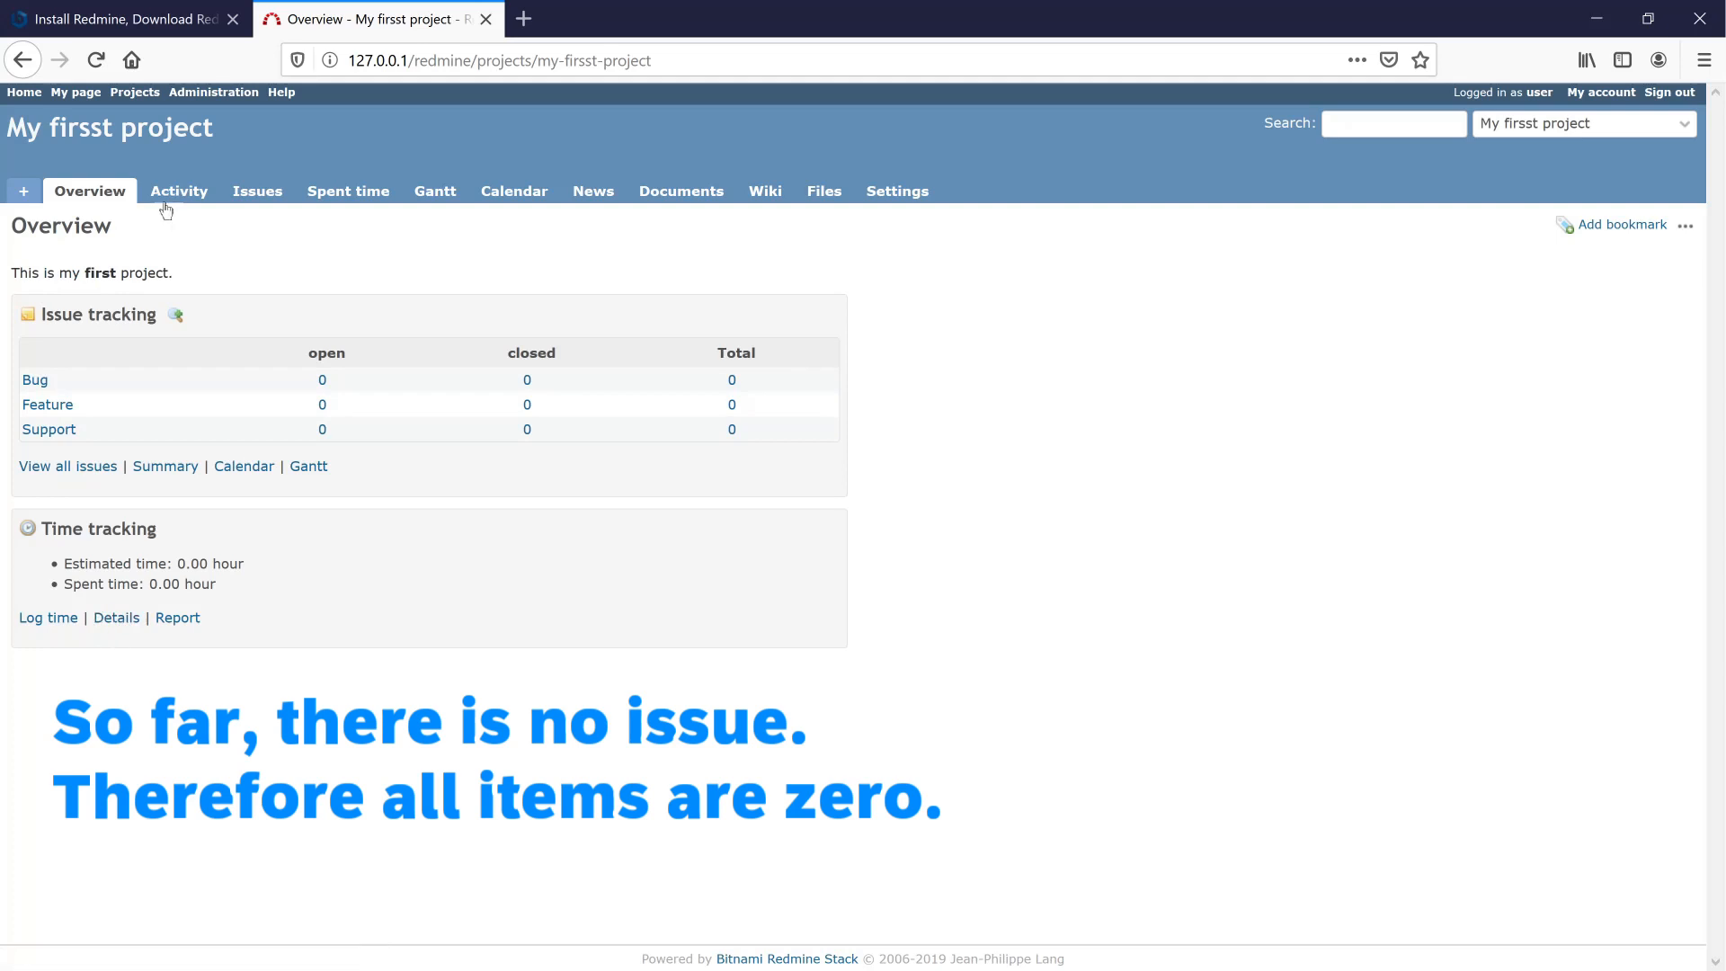
click(170, 198)
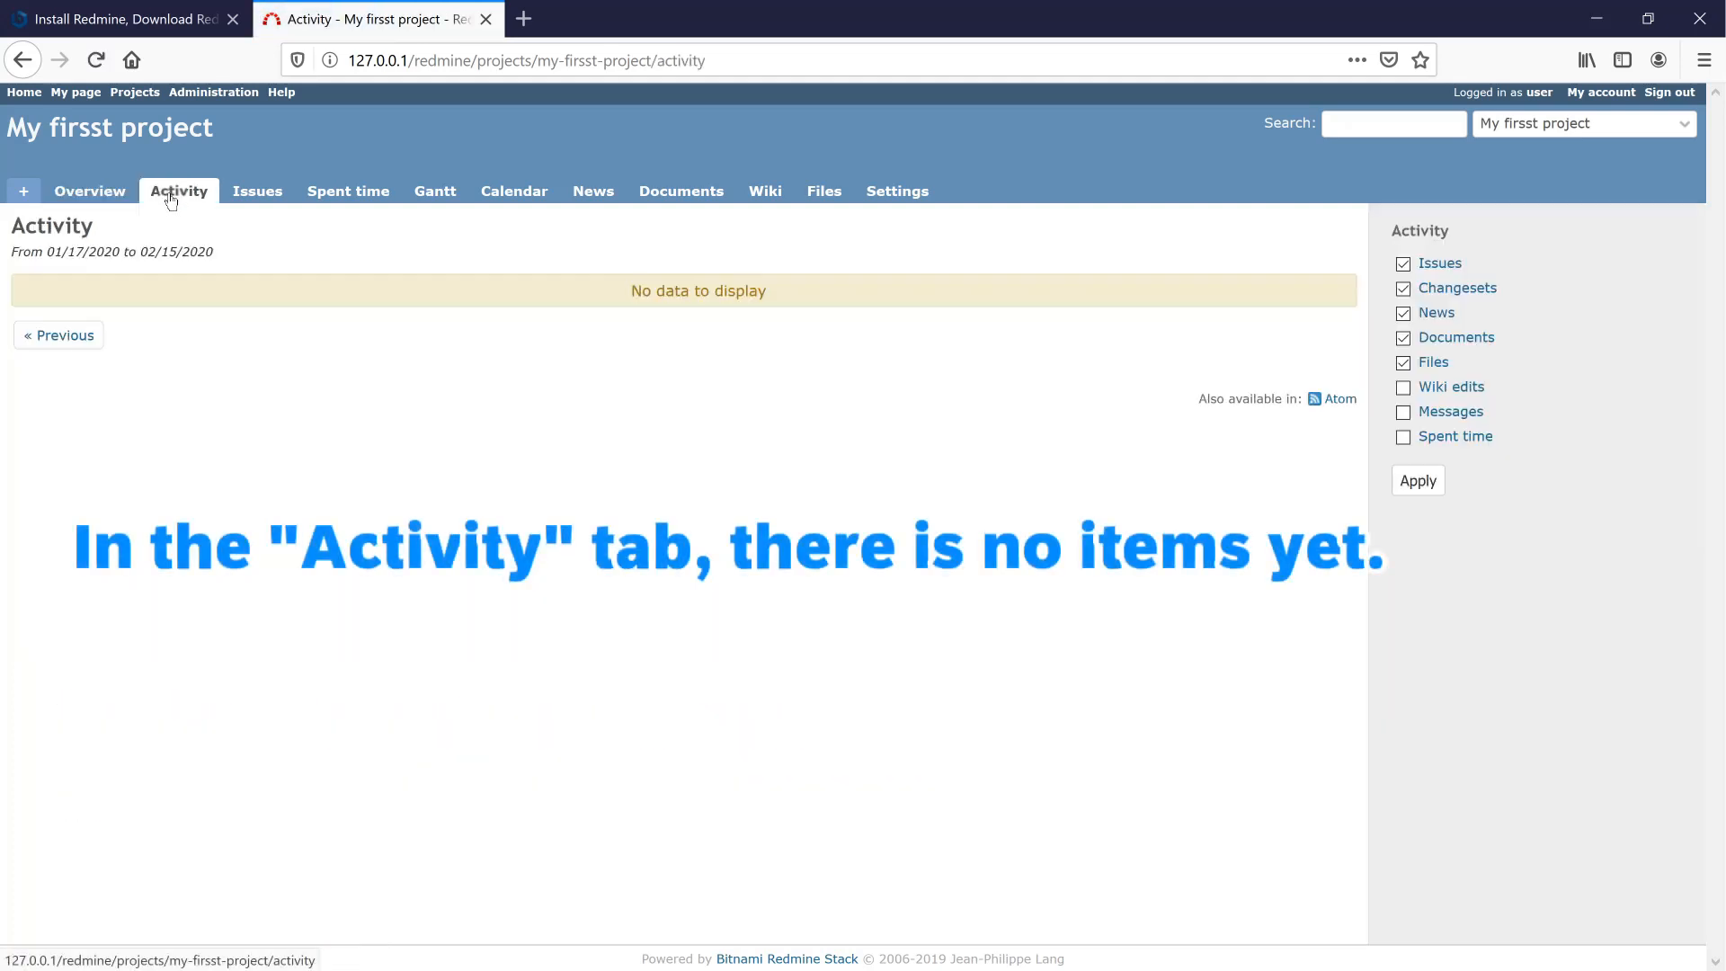
click(256, 198)
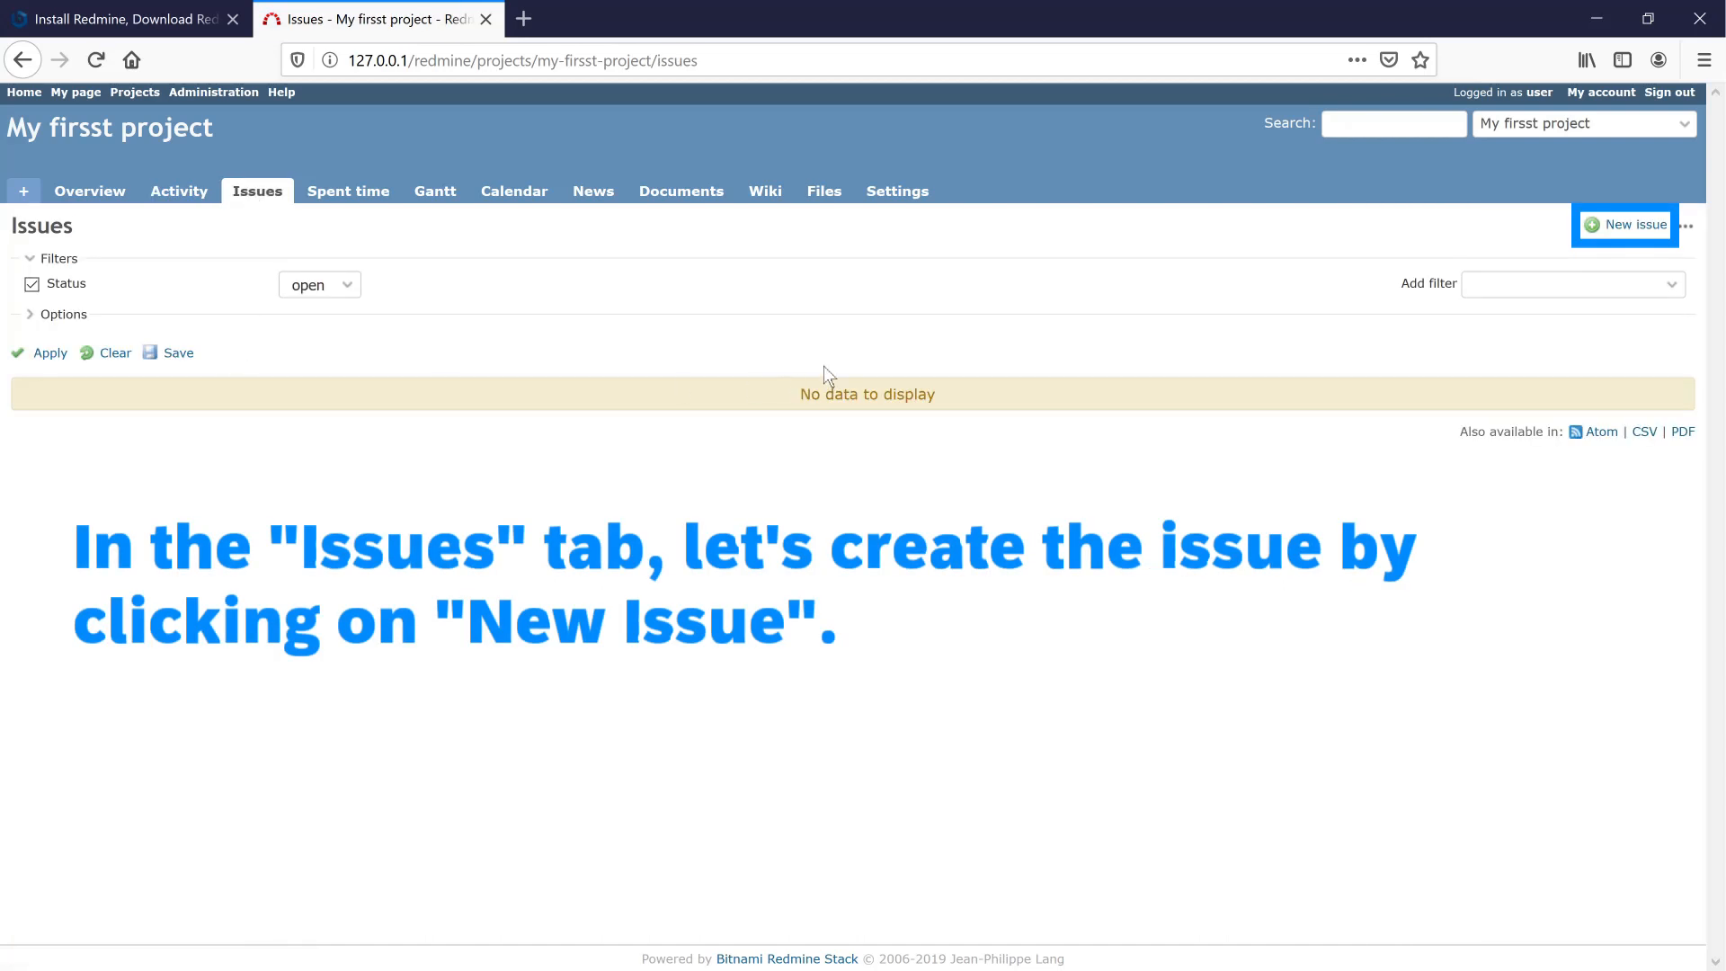
- Start a new issue in the project, keeping the tracker as Bug
click(1612, 227)
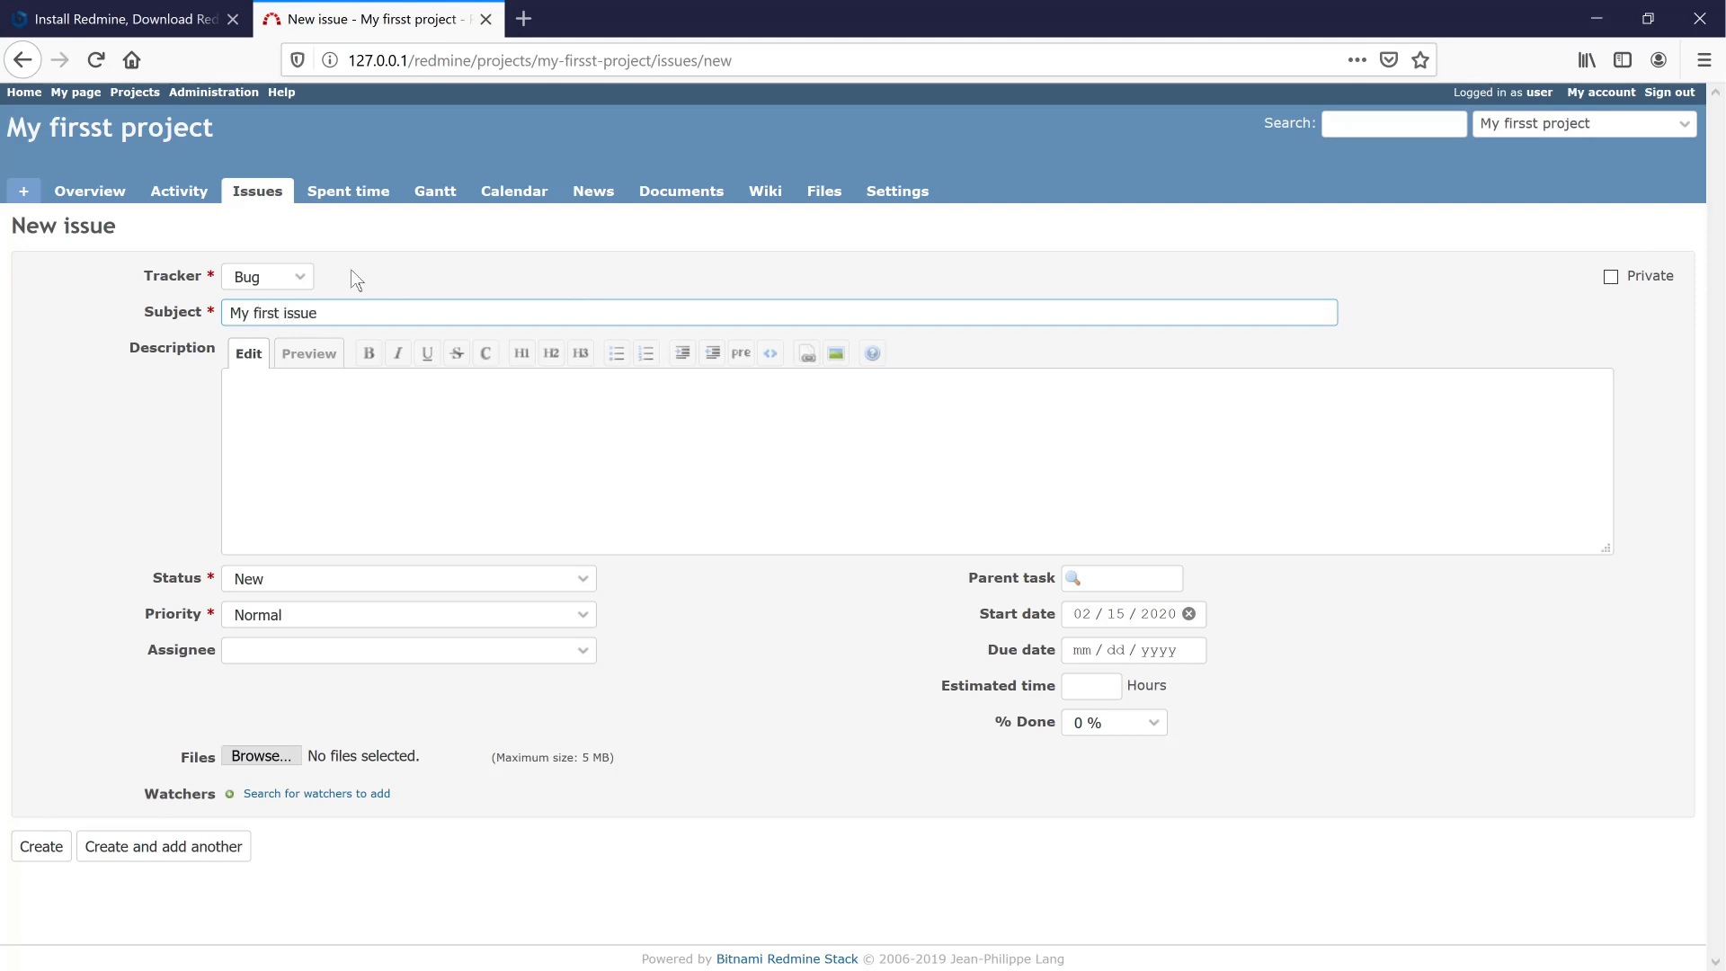
click(304, 278)
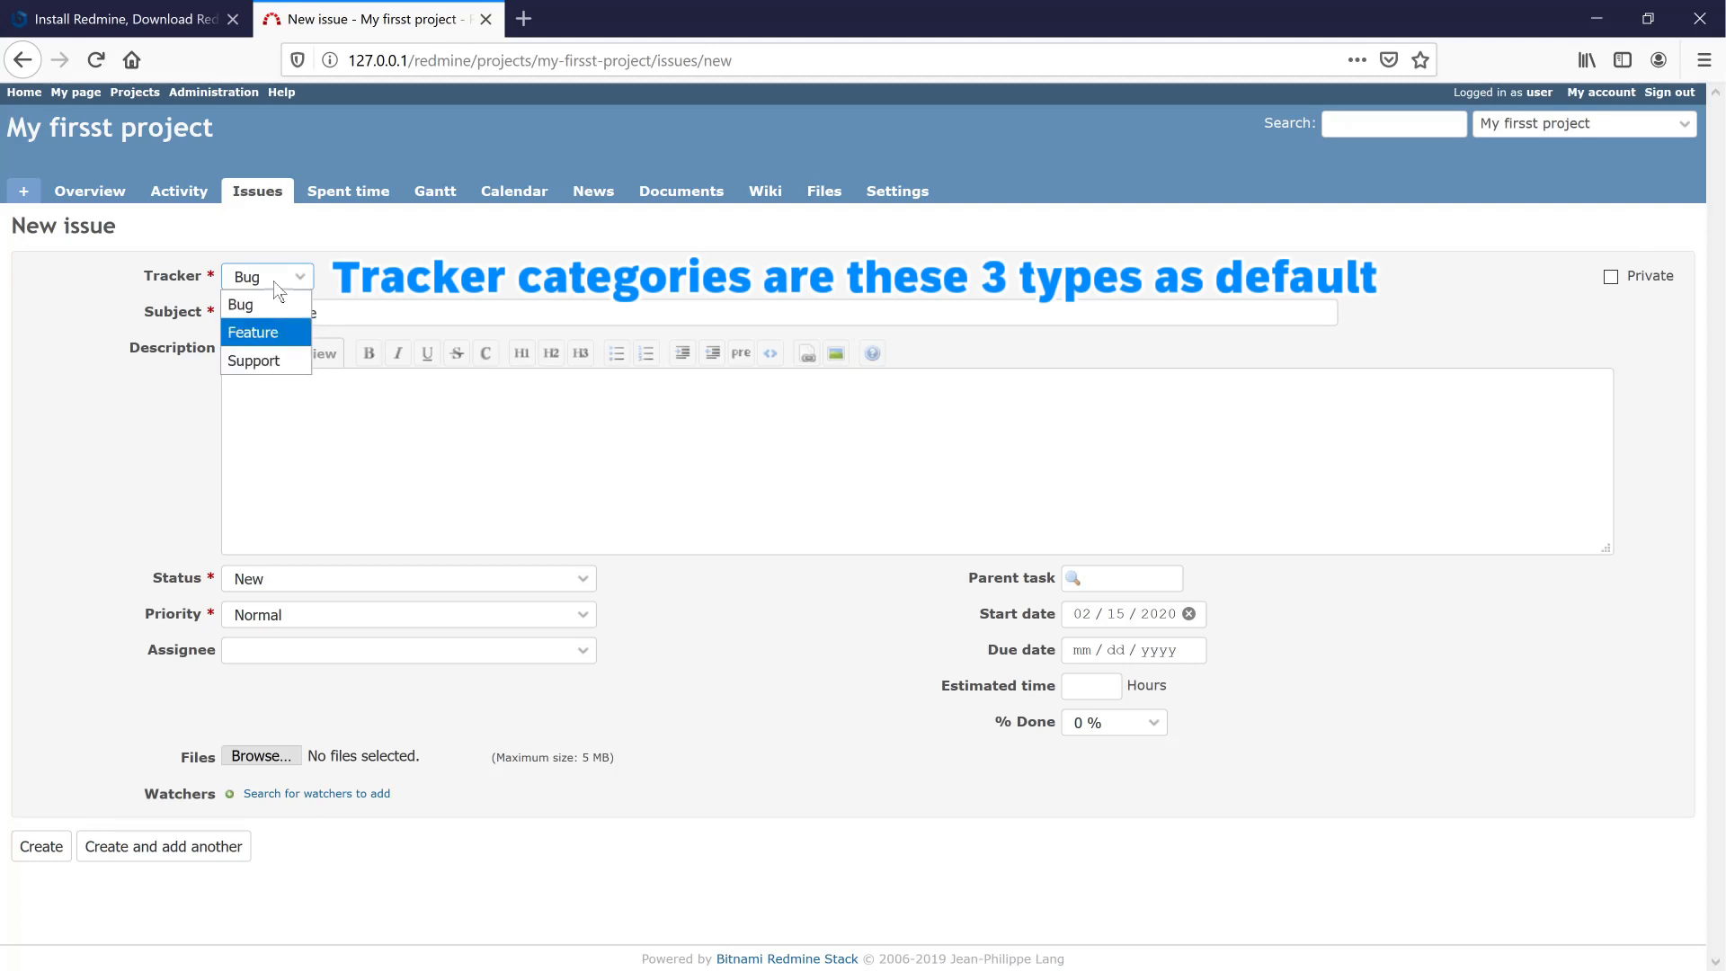
click(260, 304)
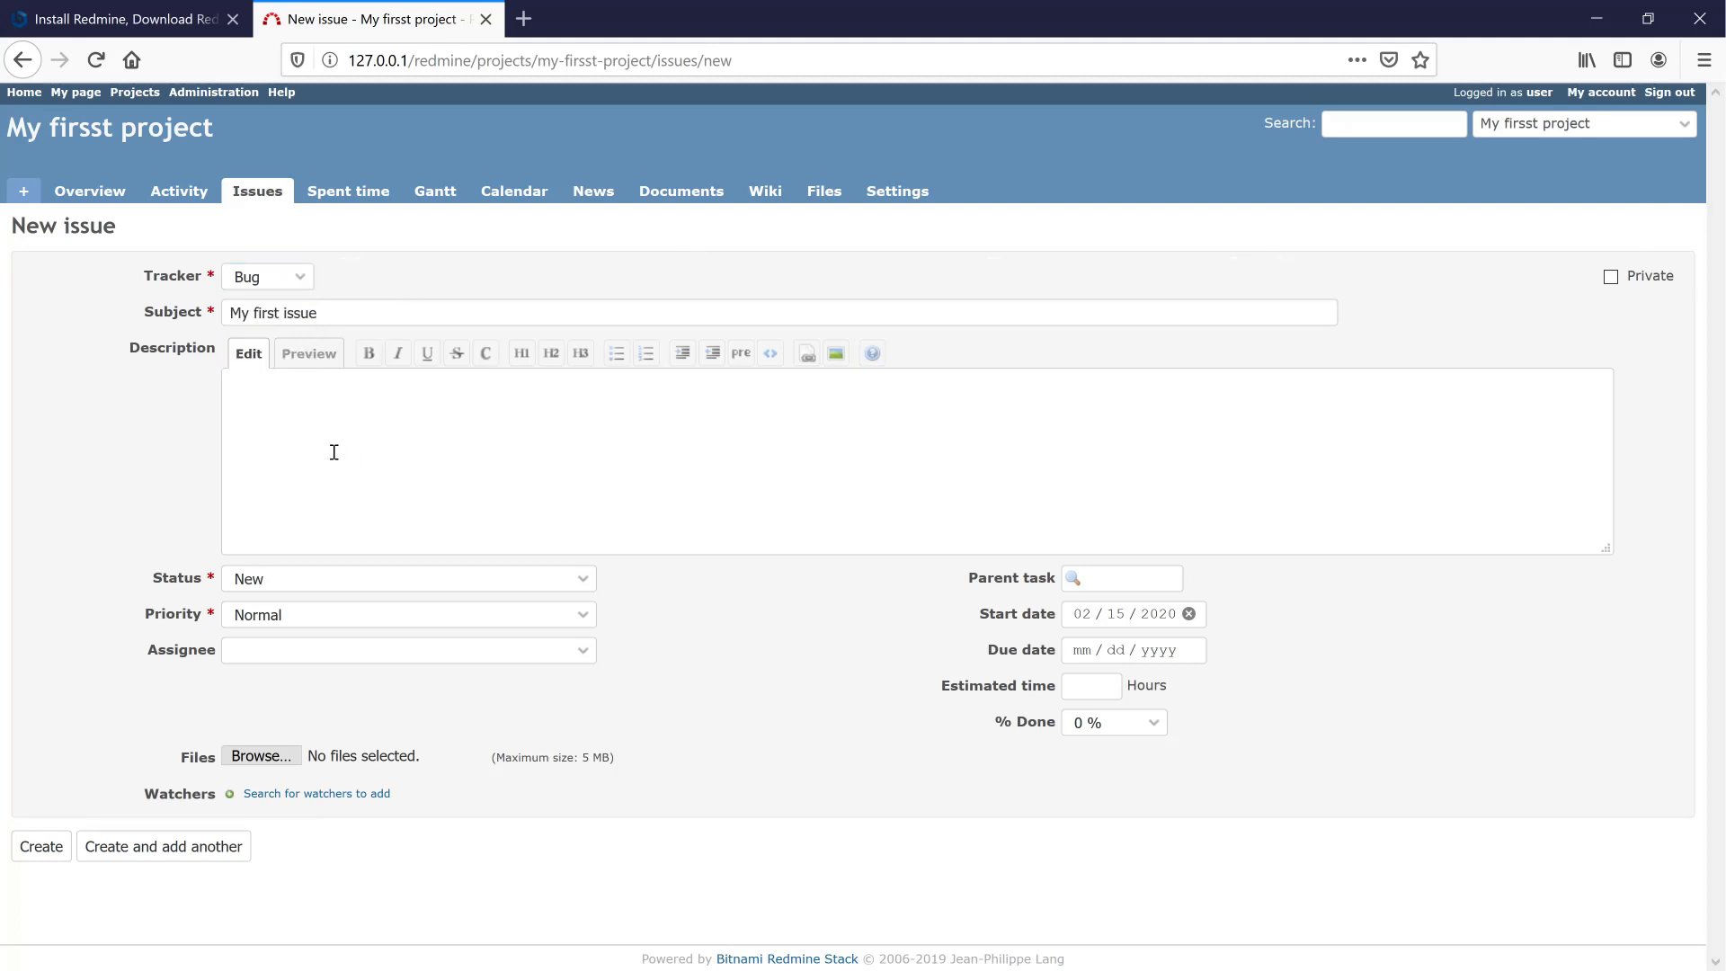
- Write the two-line description with an h1 first line and a blank line, previewing it
click(315, 413)
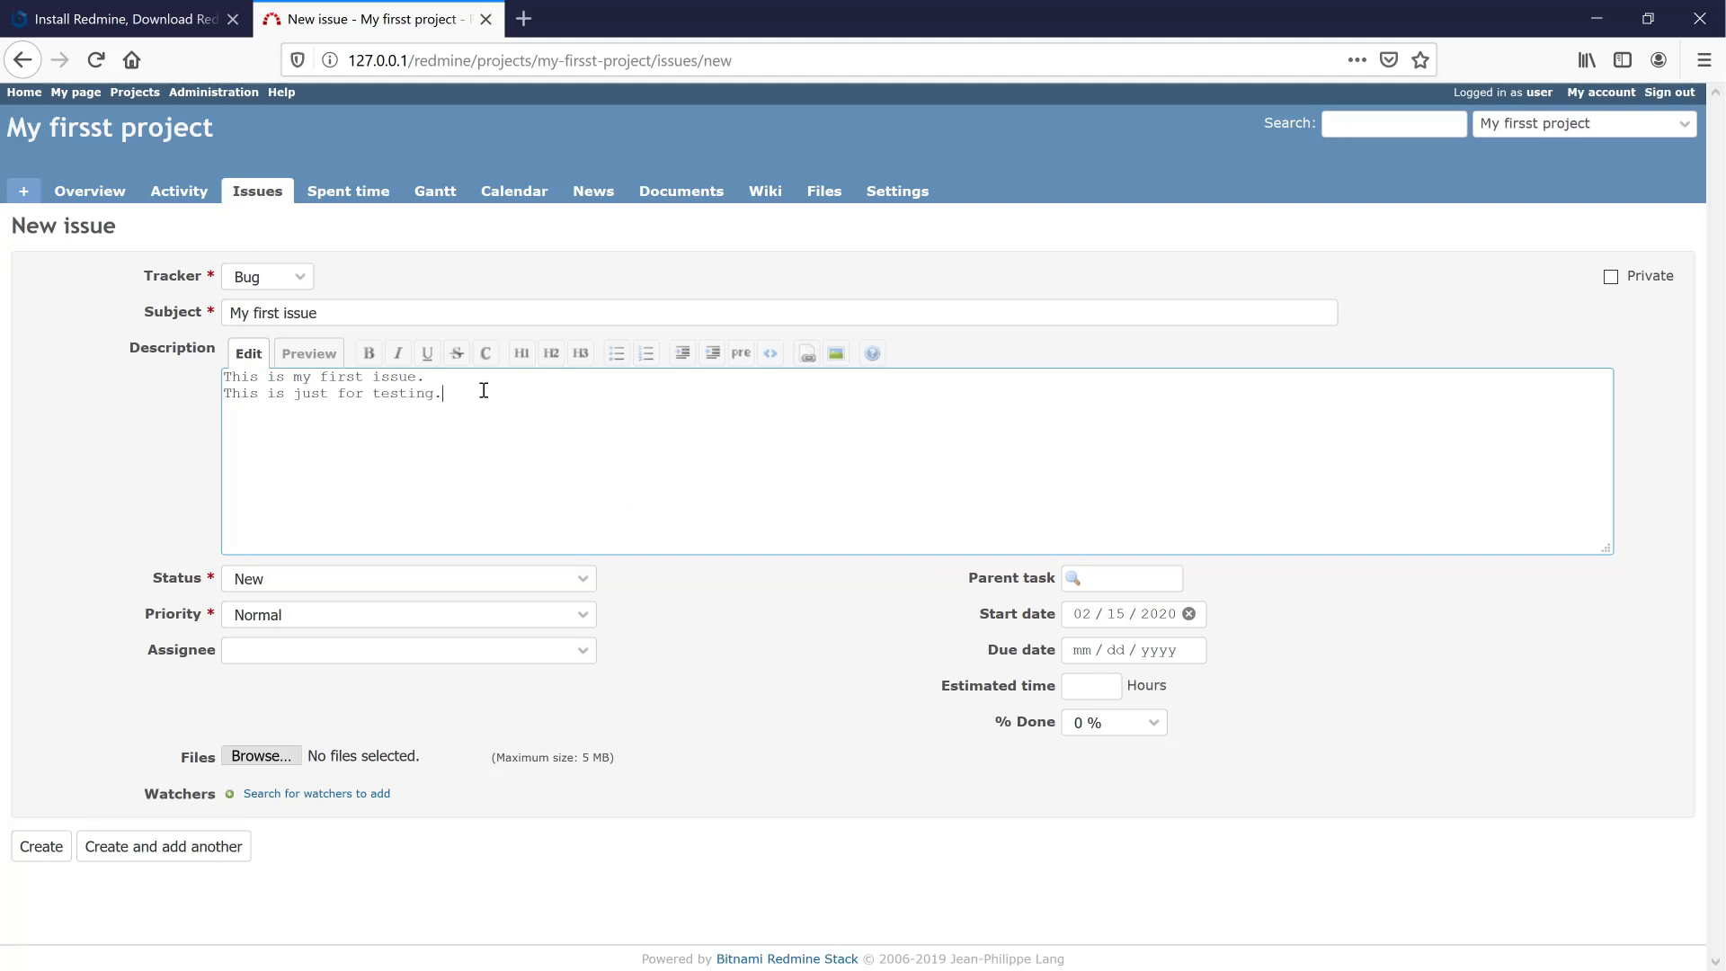
drag(428, 377, 194, 375)
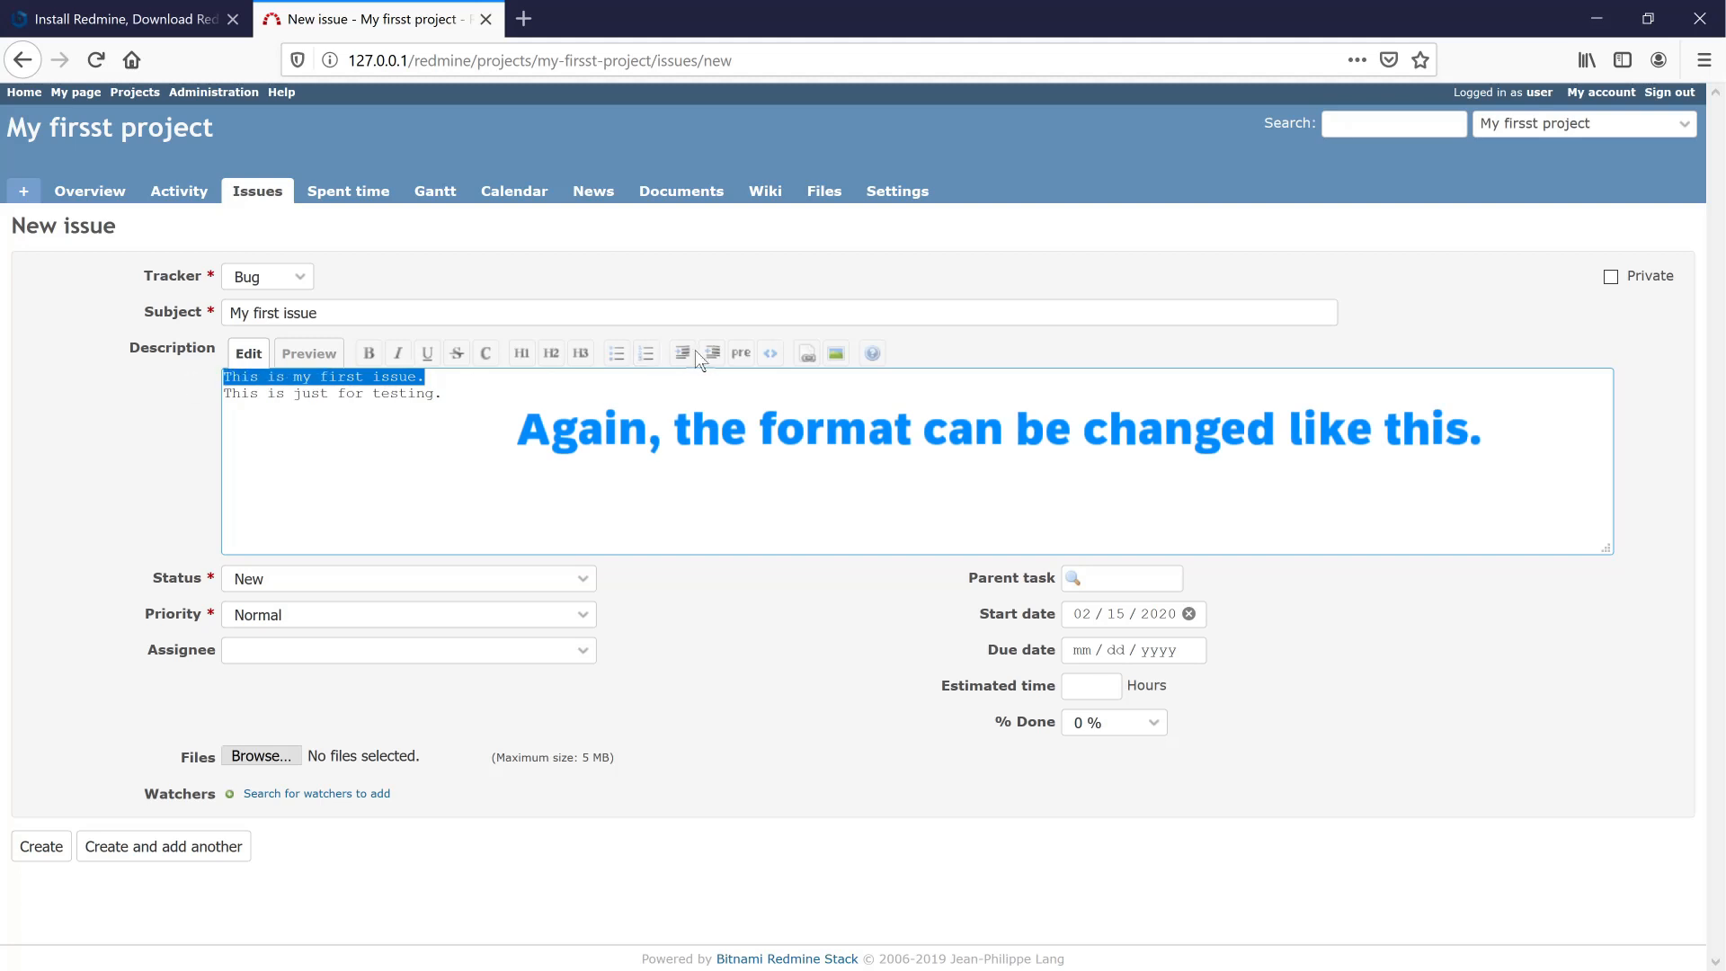
click(519, 359)
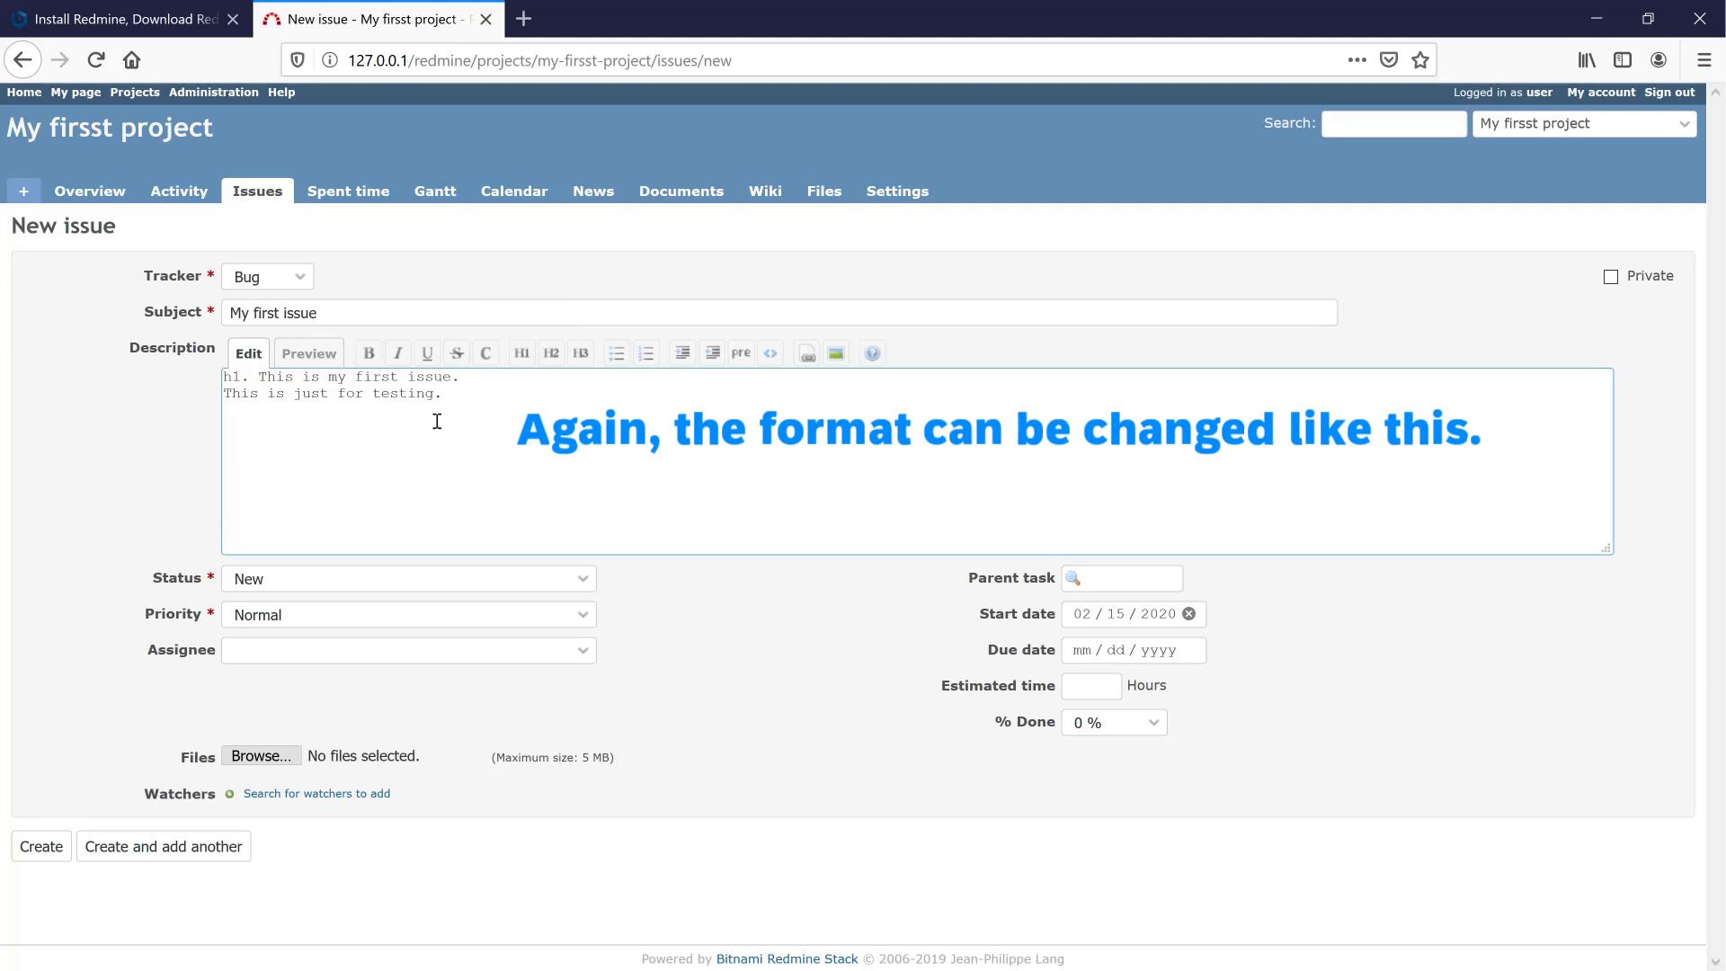
click(310, 354)
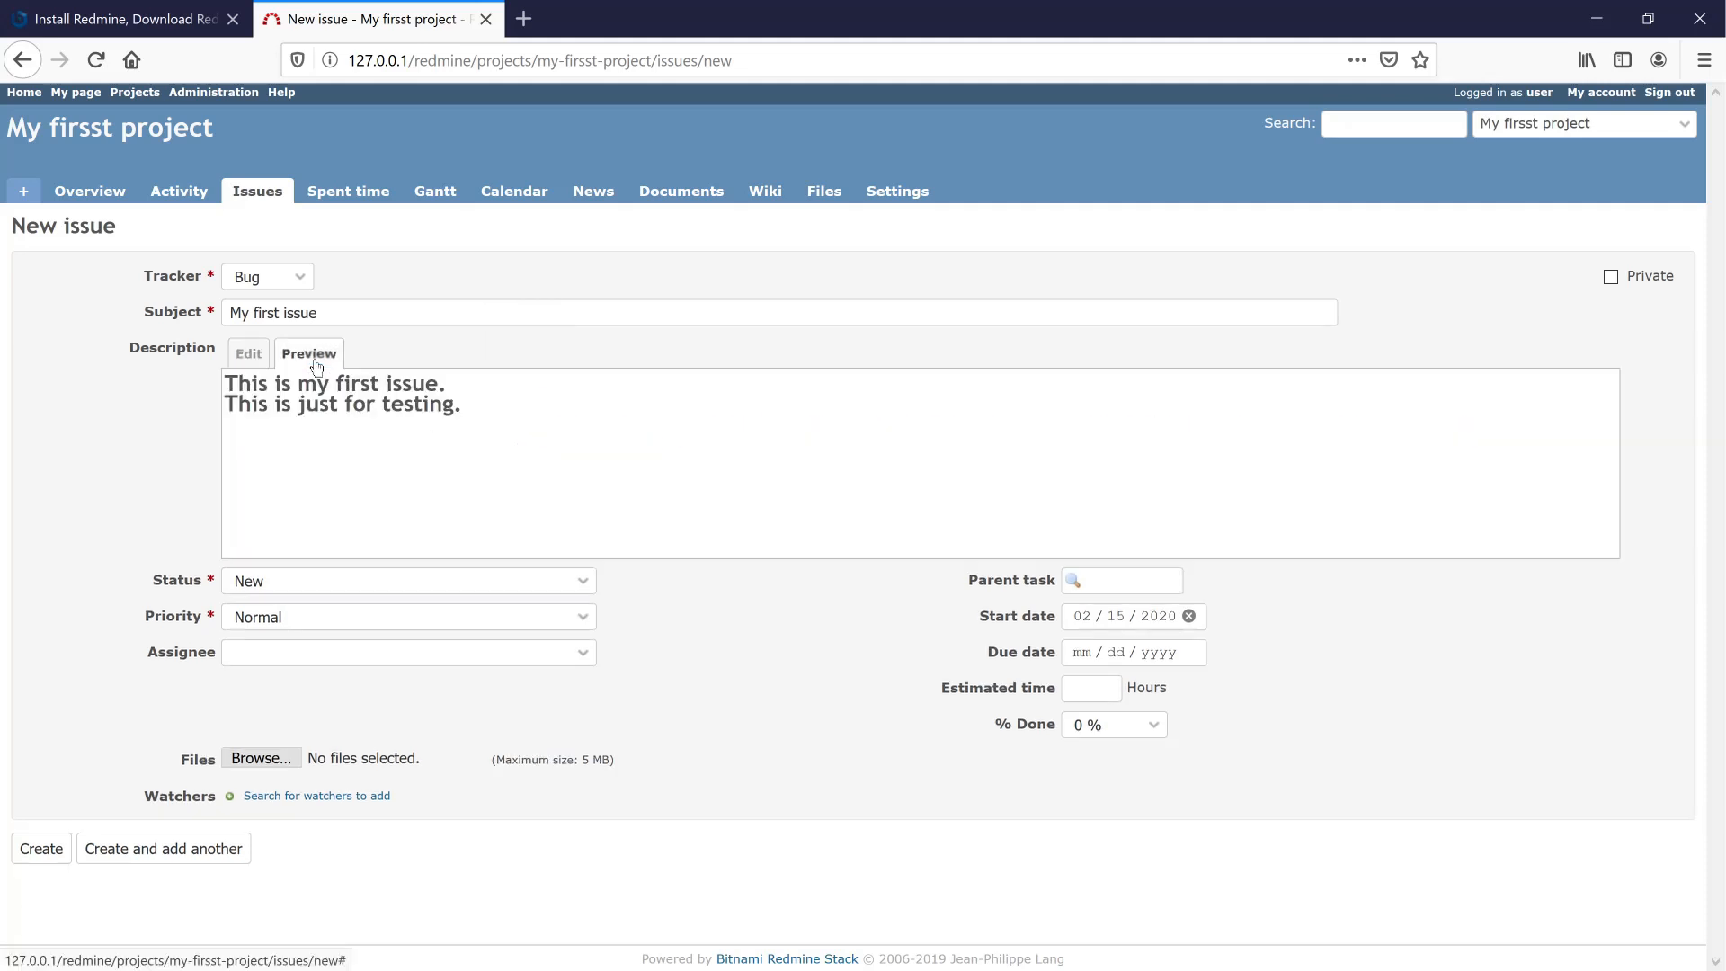
click(252, 356)
click(511, 382)
key(Return)
click(326, 362)
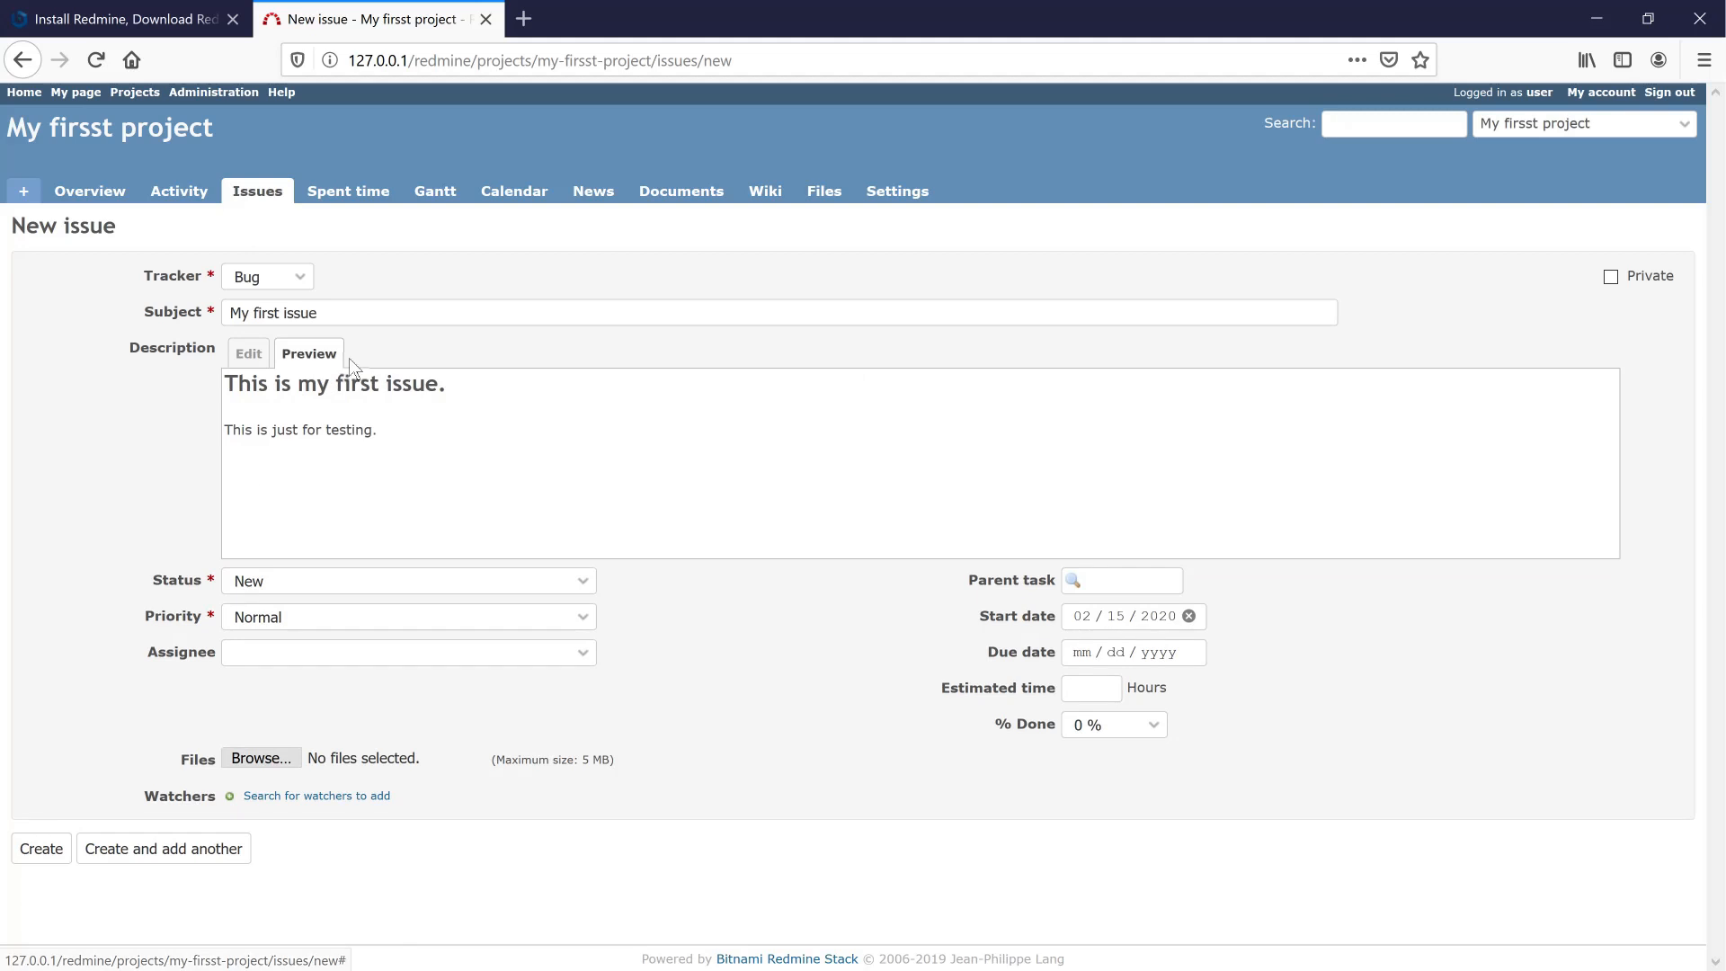
click(249, 354)
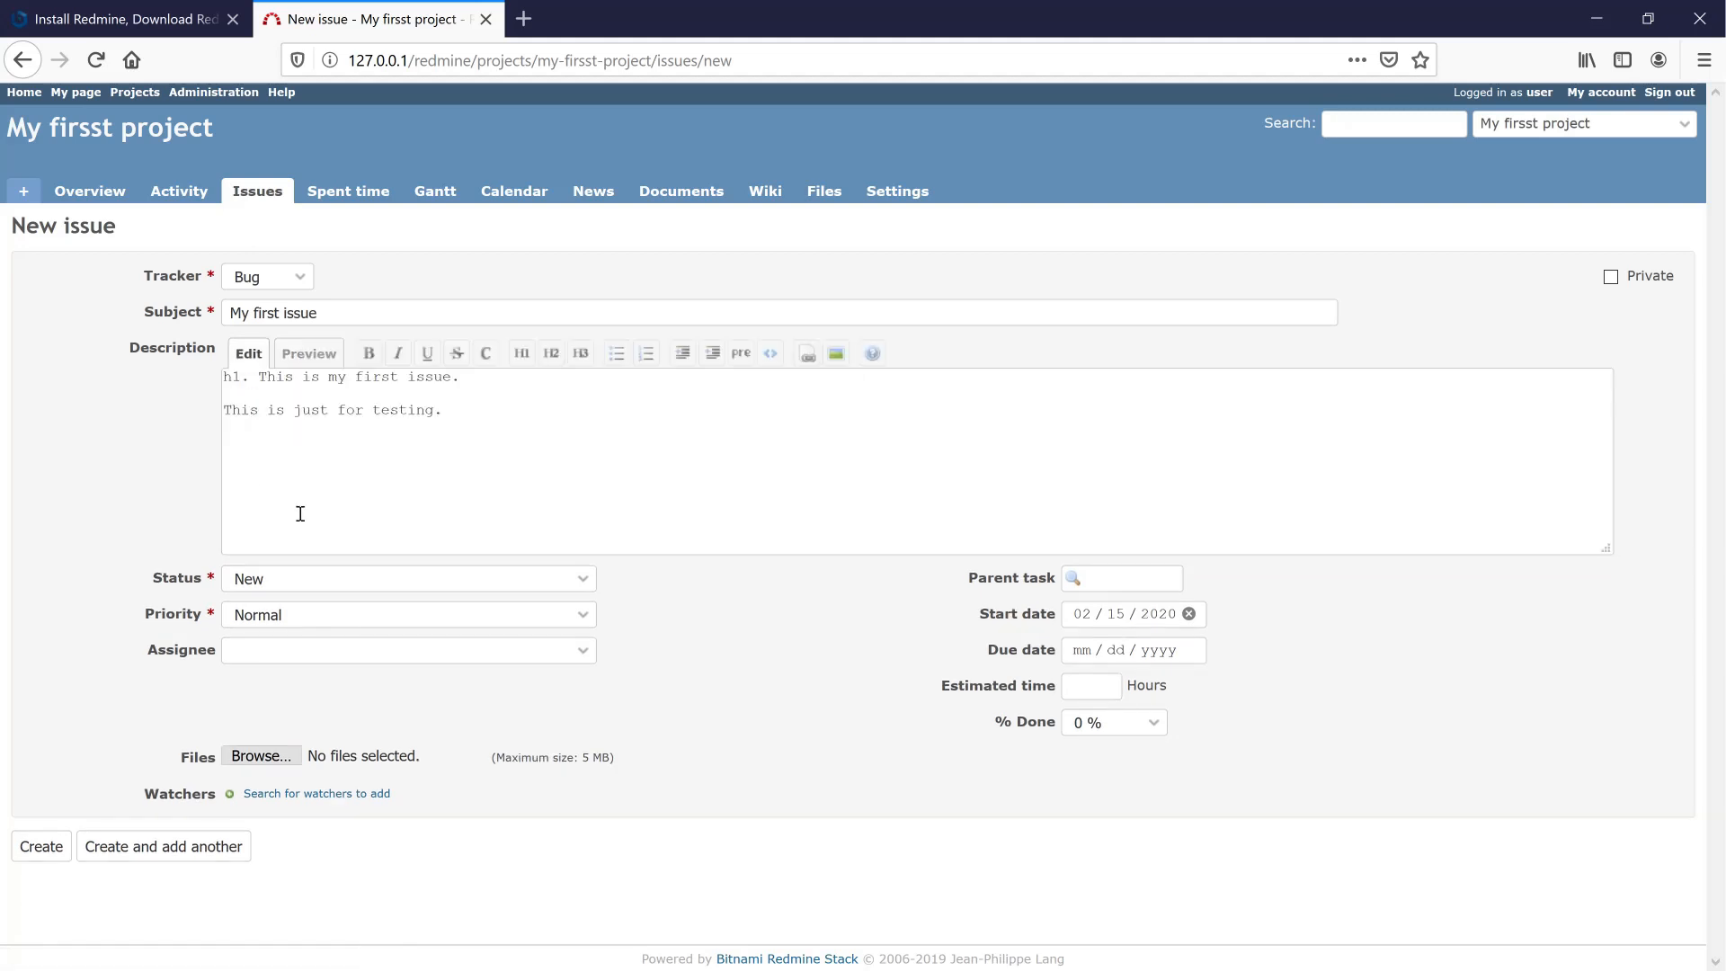
- Set Assignee to << me >>, leaving Status at New and Priority at Normal
click(586, 582)
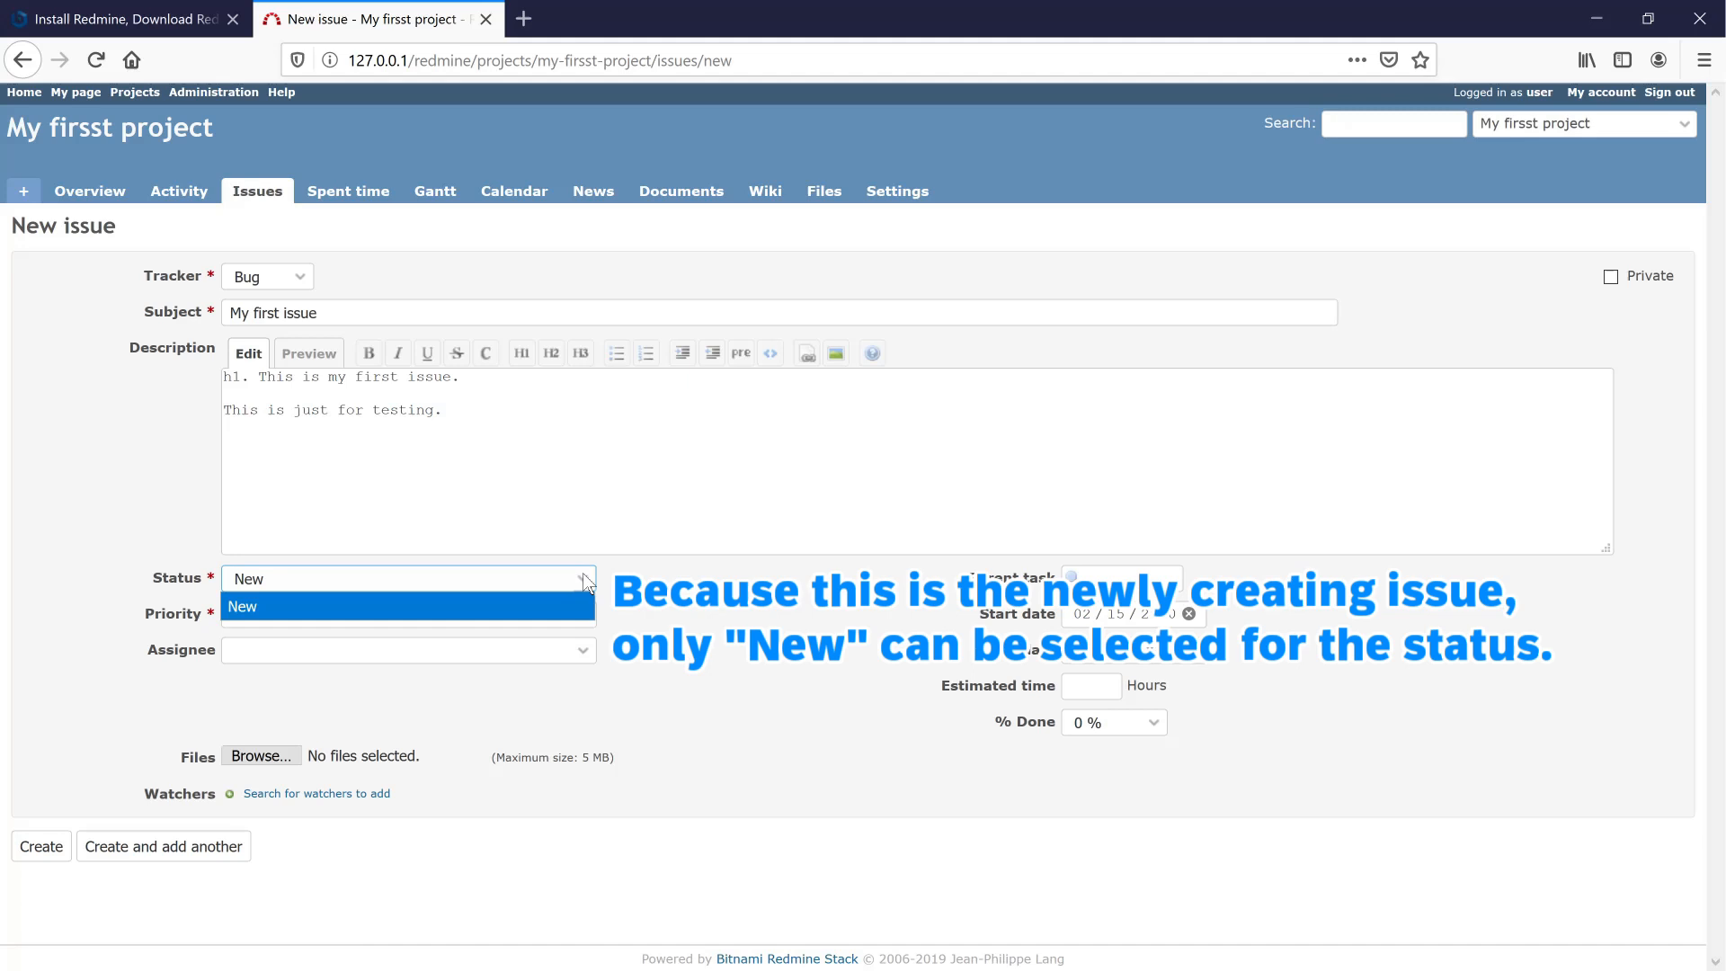
click(585, 583)
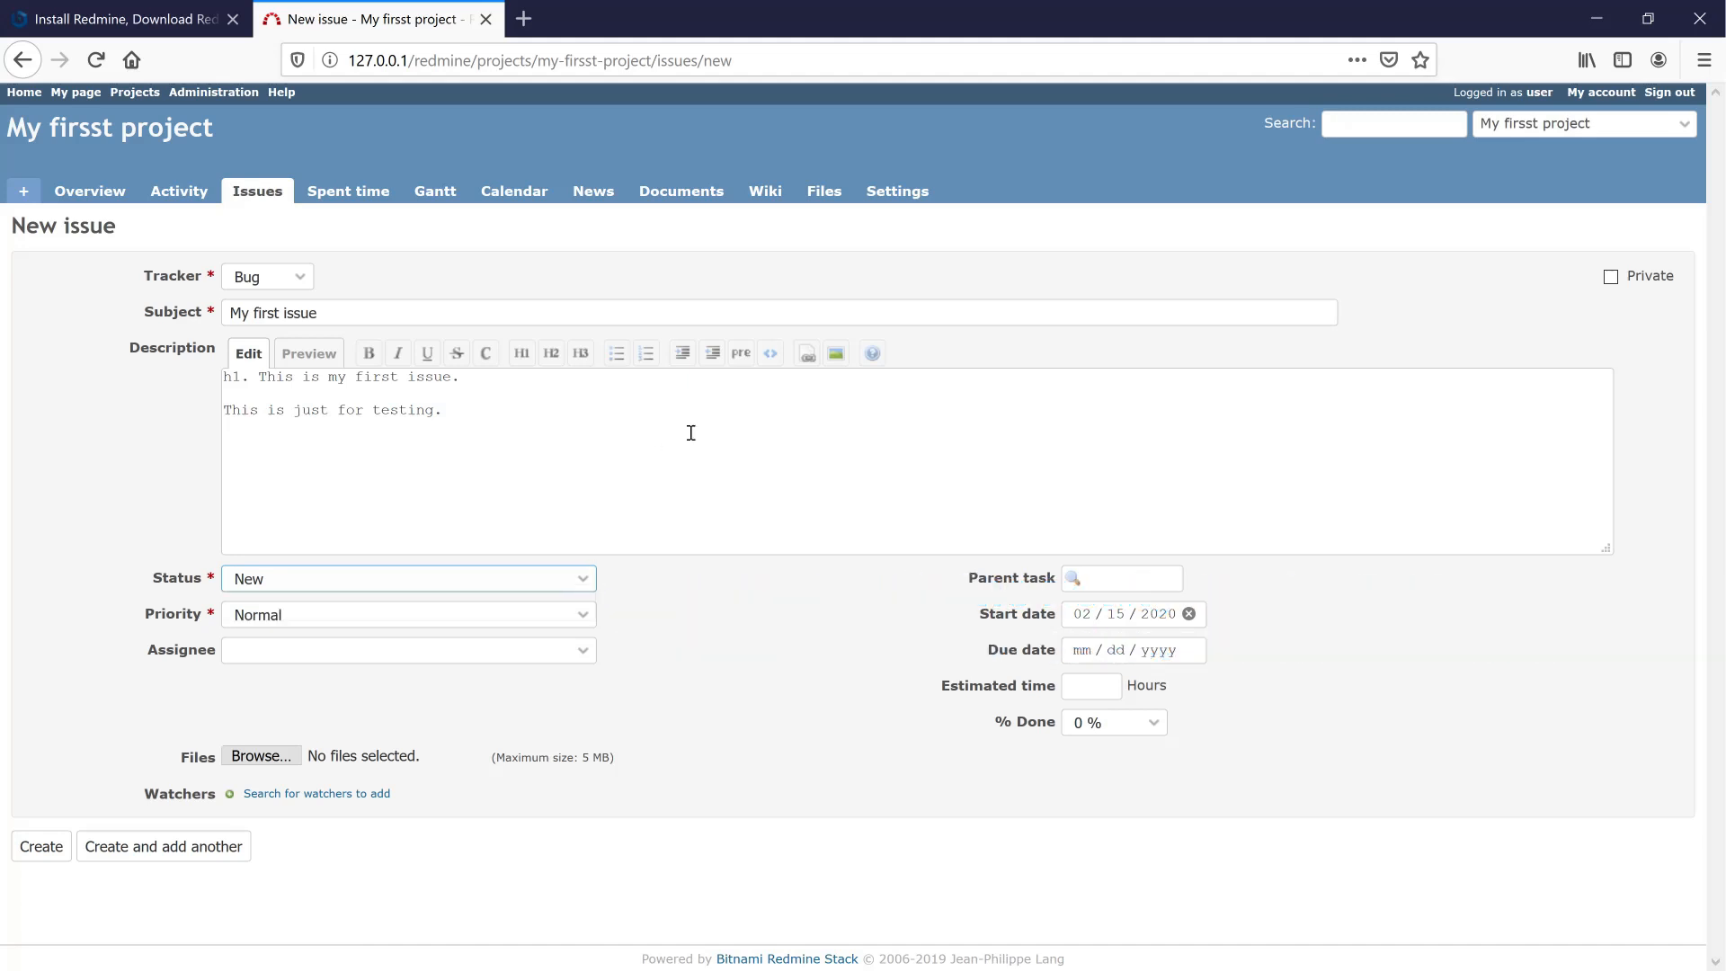
click(582, 615)
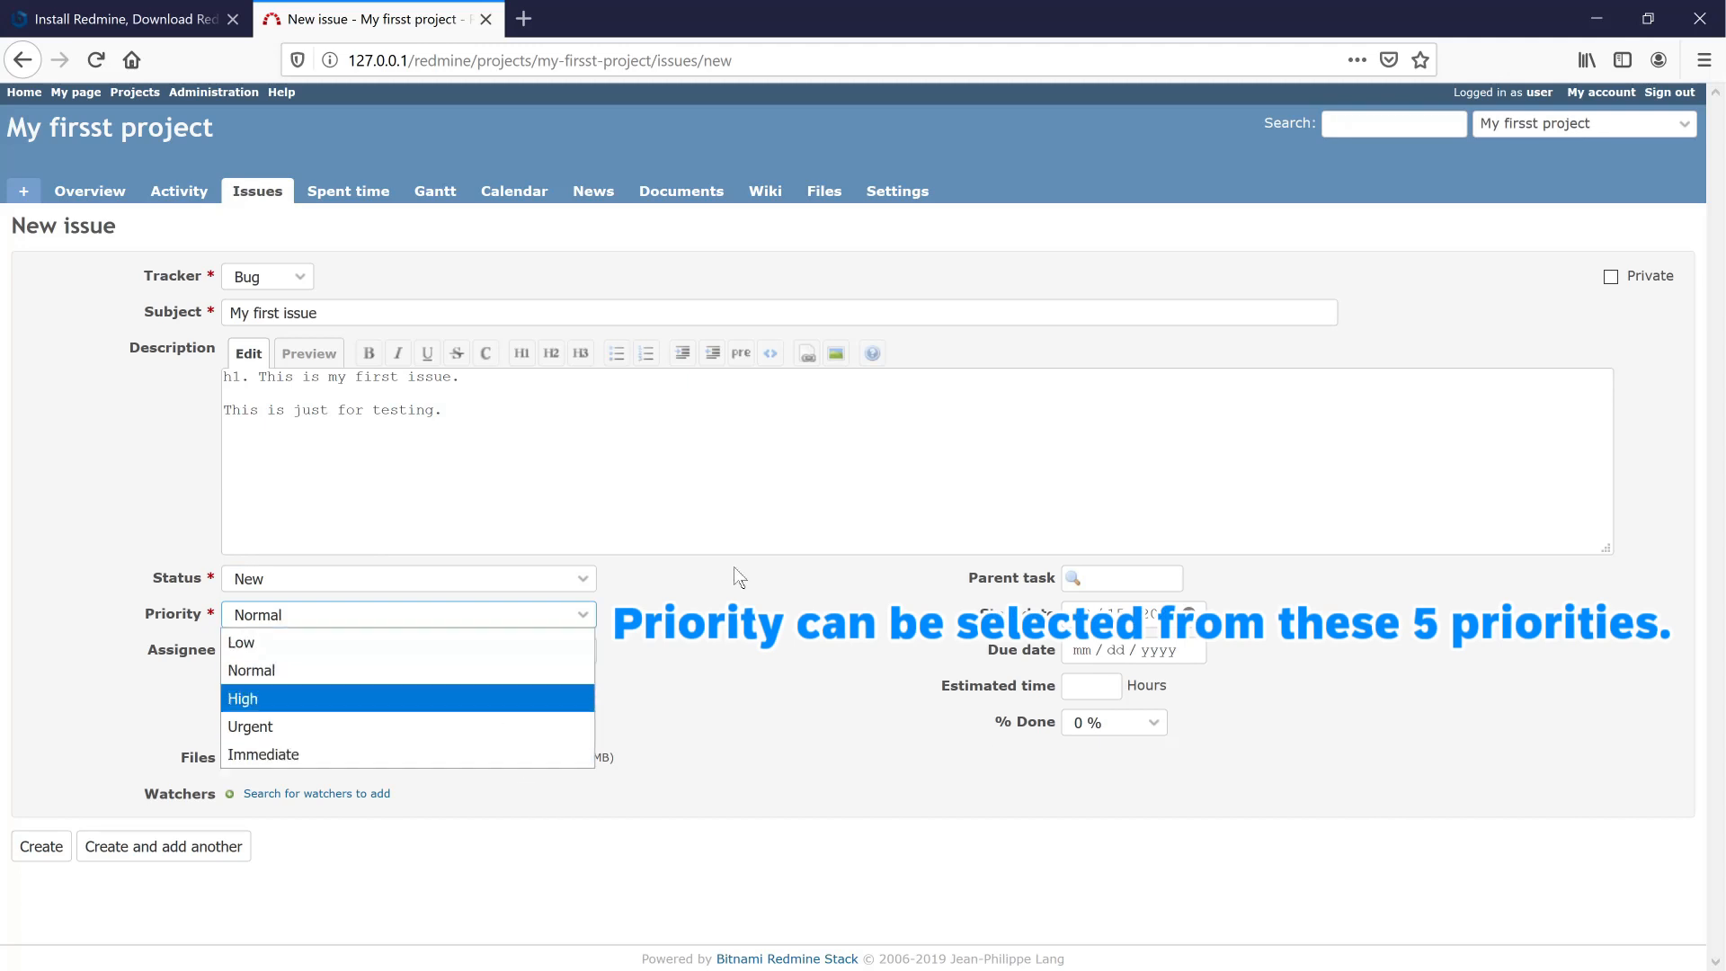
click(731, 501)
click(582, 650)
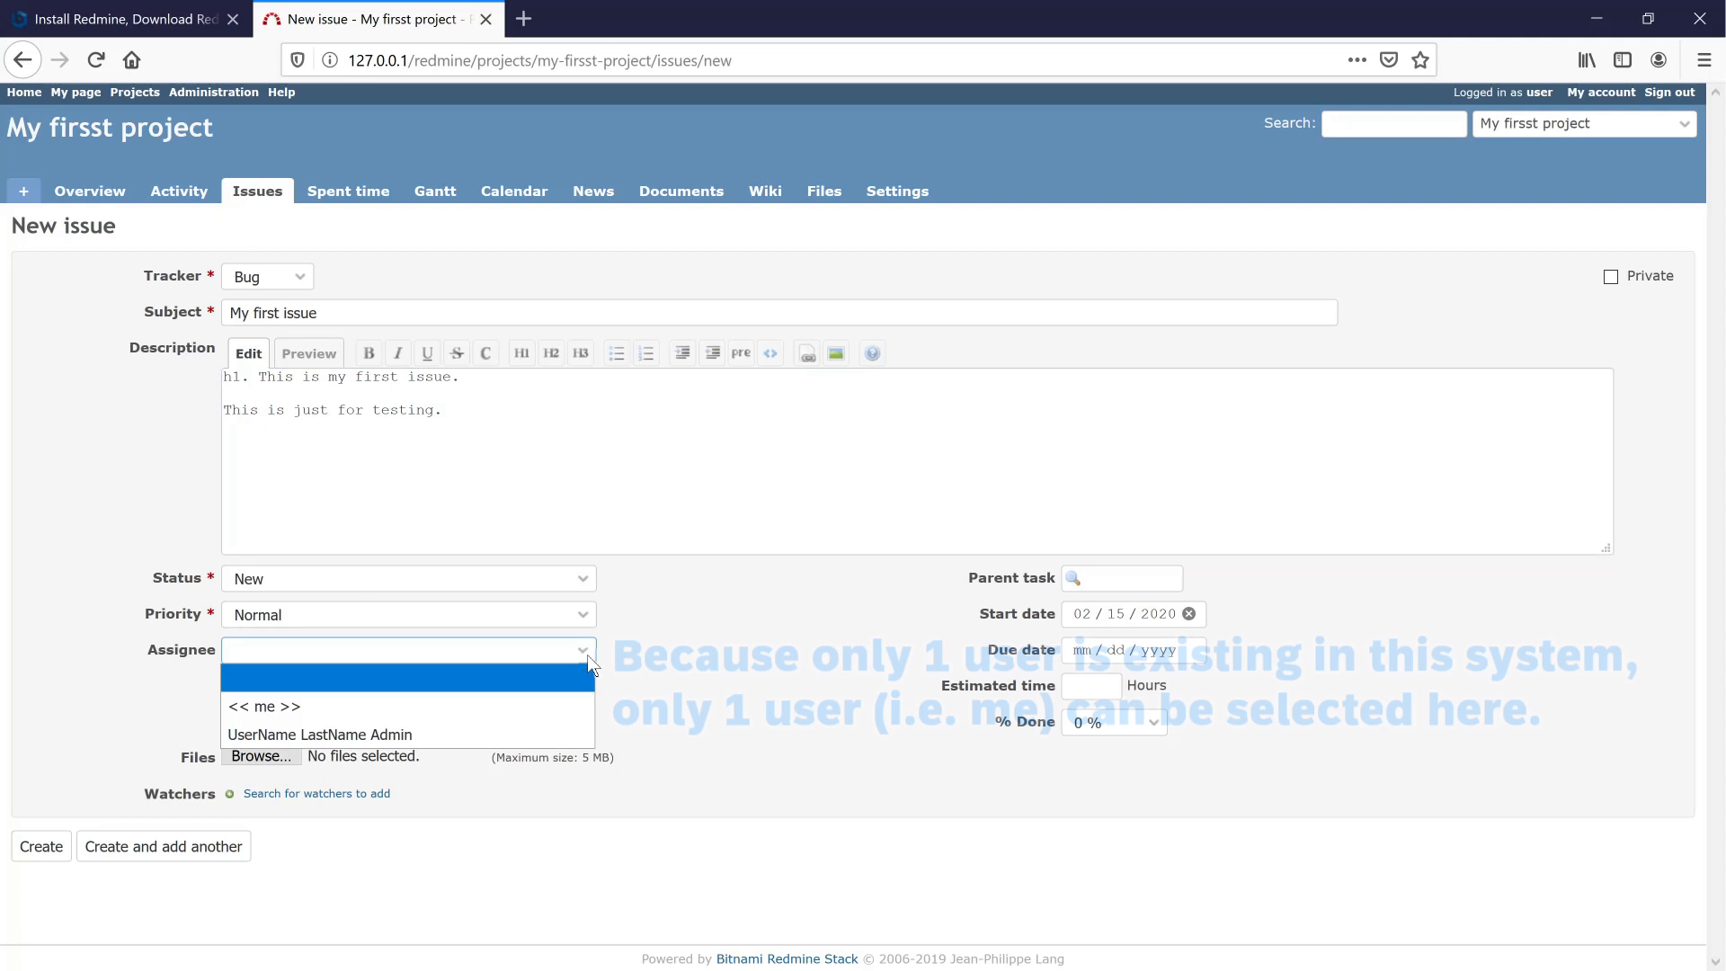
click(426, 707)
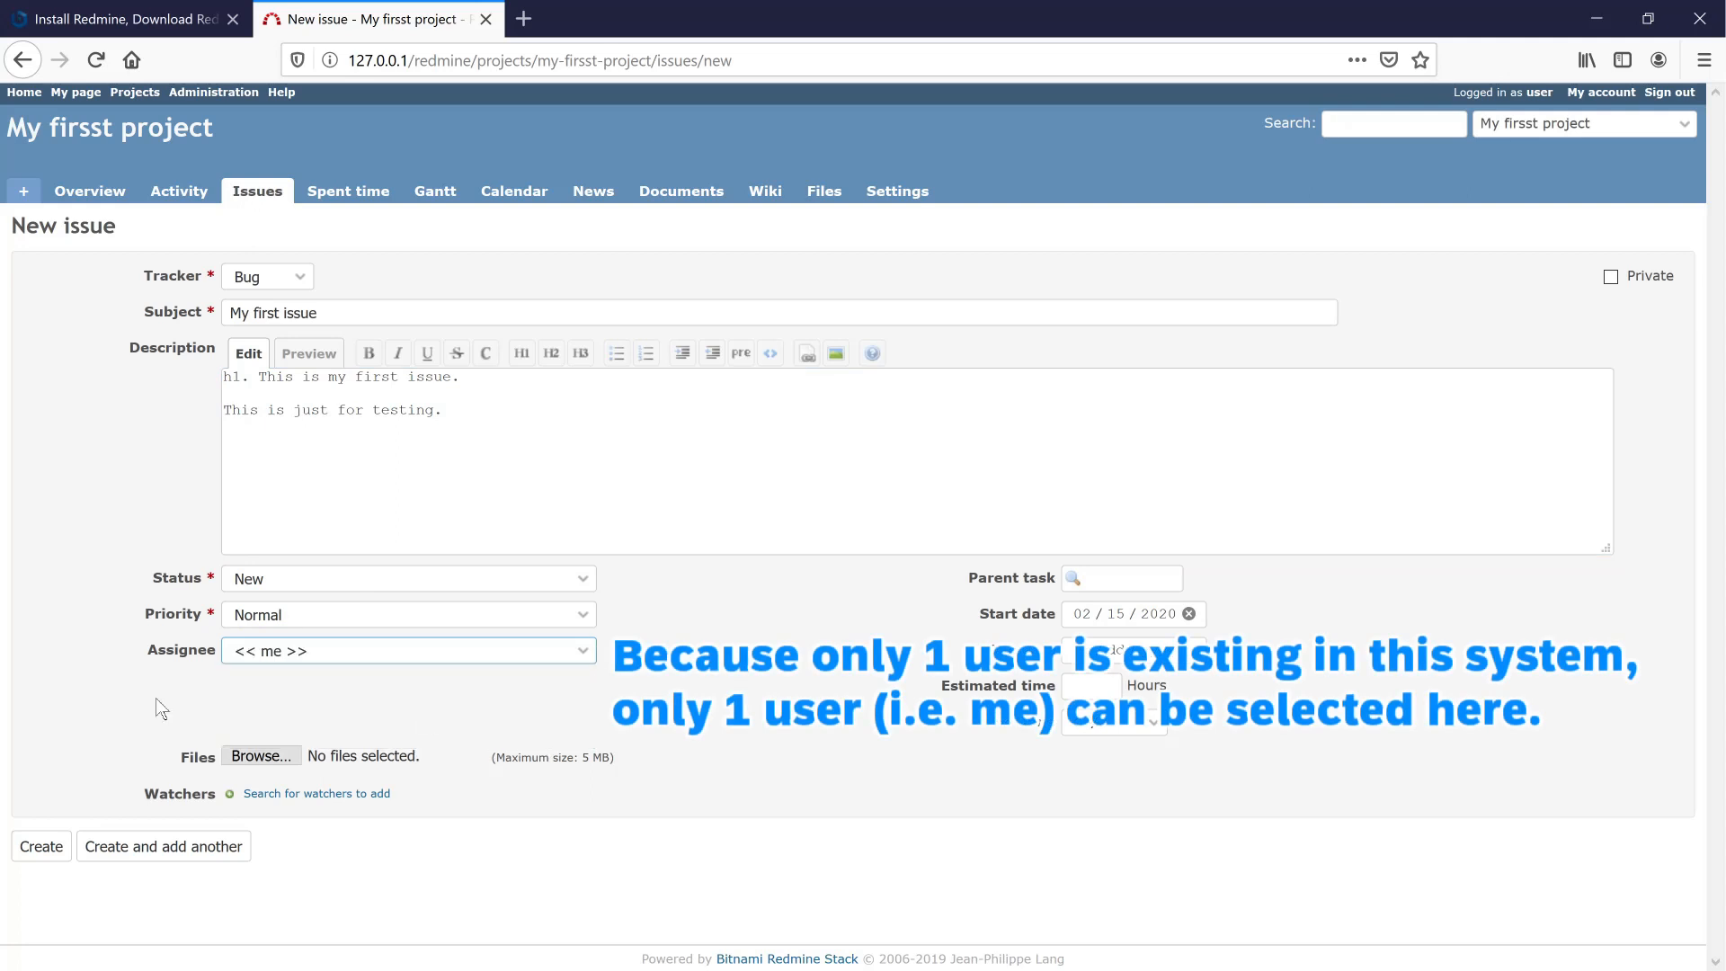
- Pick '2018-11-08_2-18-09 - Copy.png' from the Pictures folder in the file upload dialog
click(261, 763)
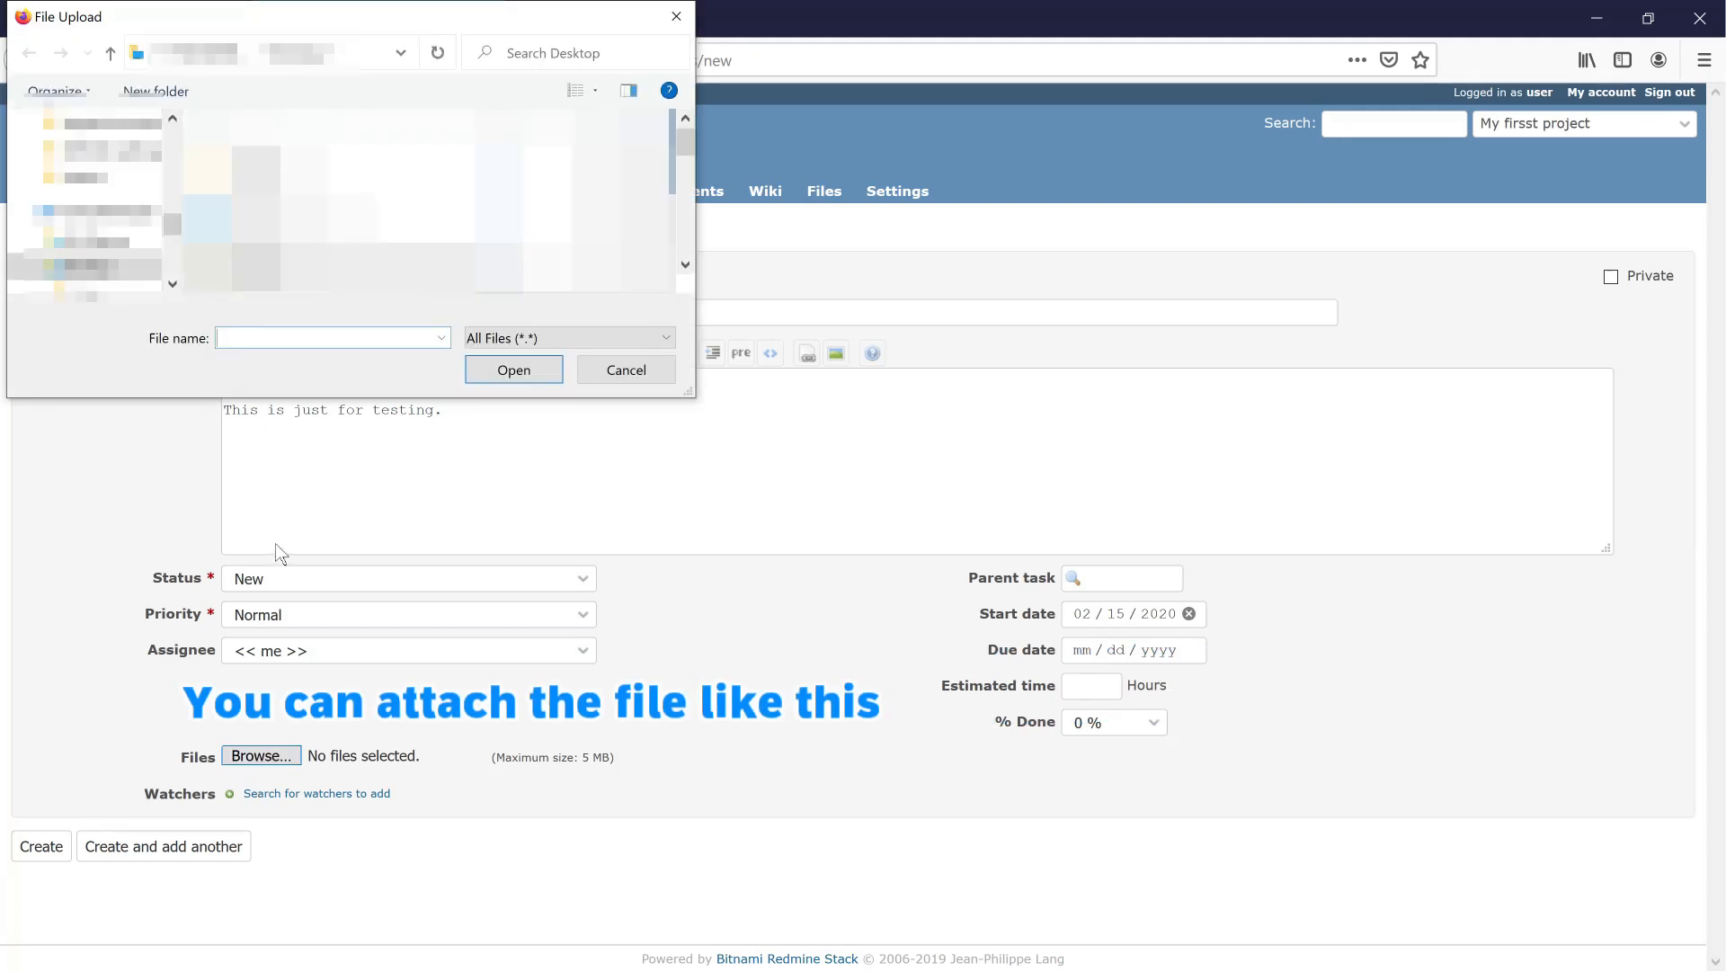
click(170, 153)
drag(170, 162, 166, 212)
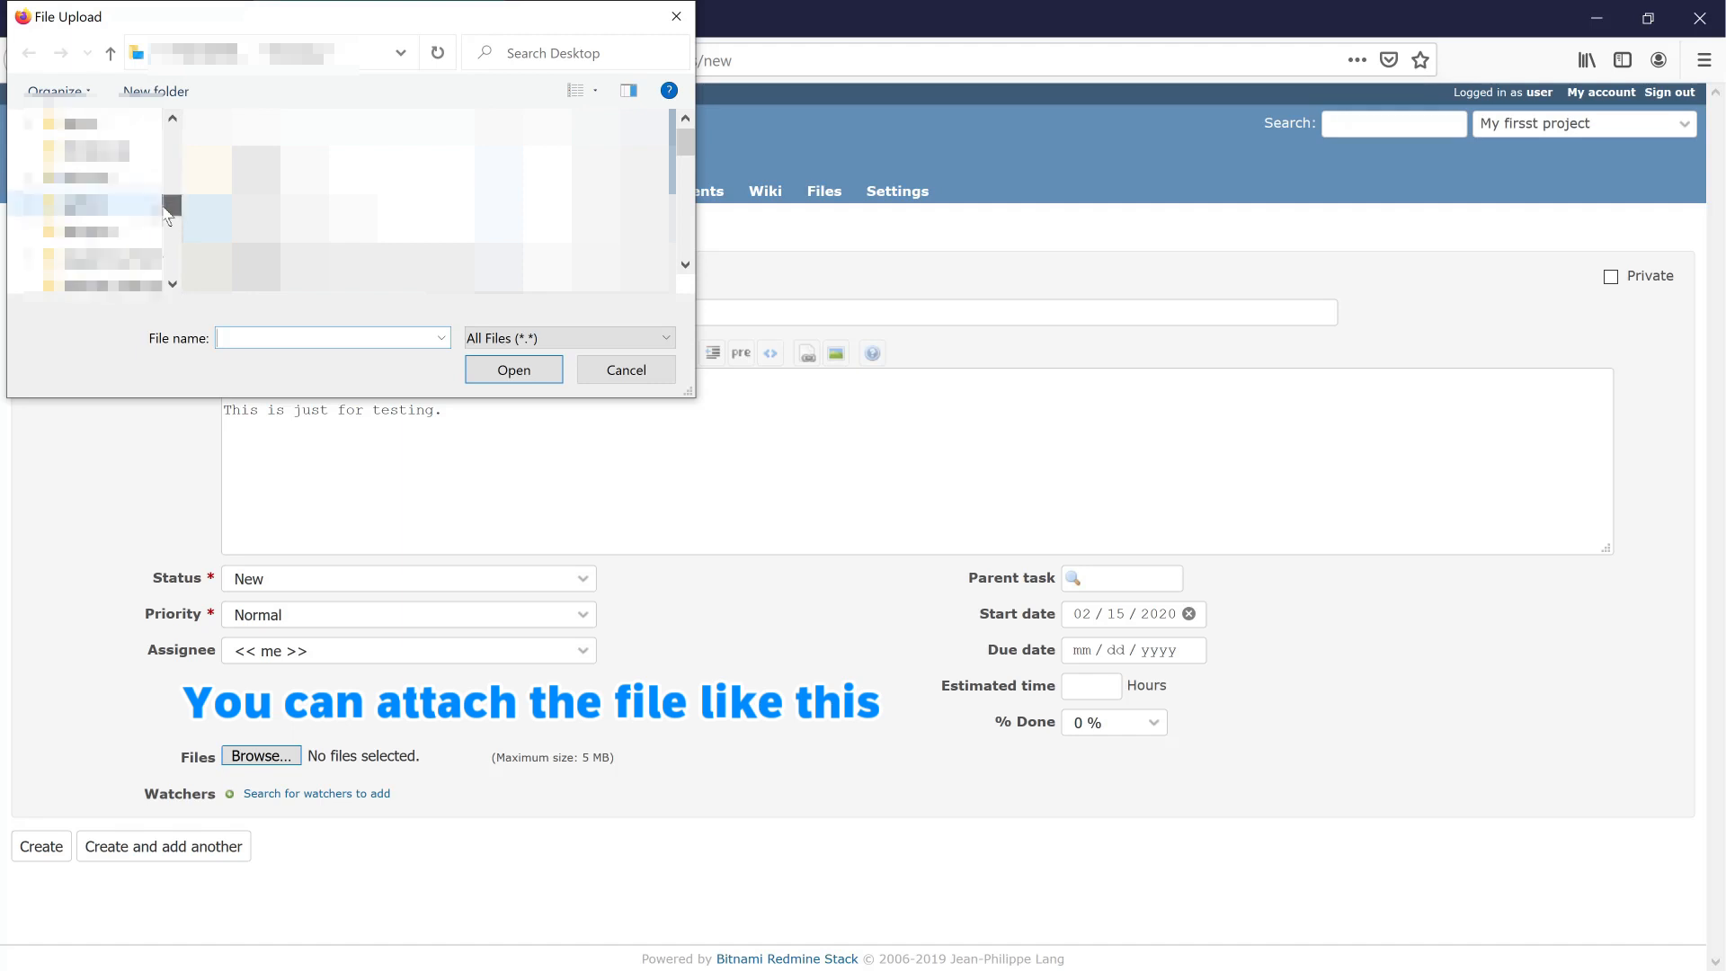
click(87, 177)
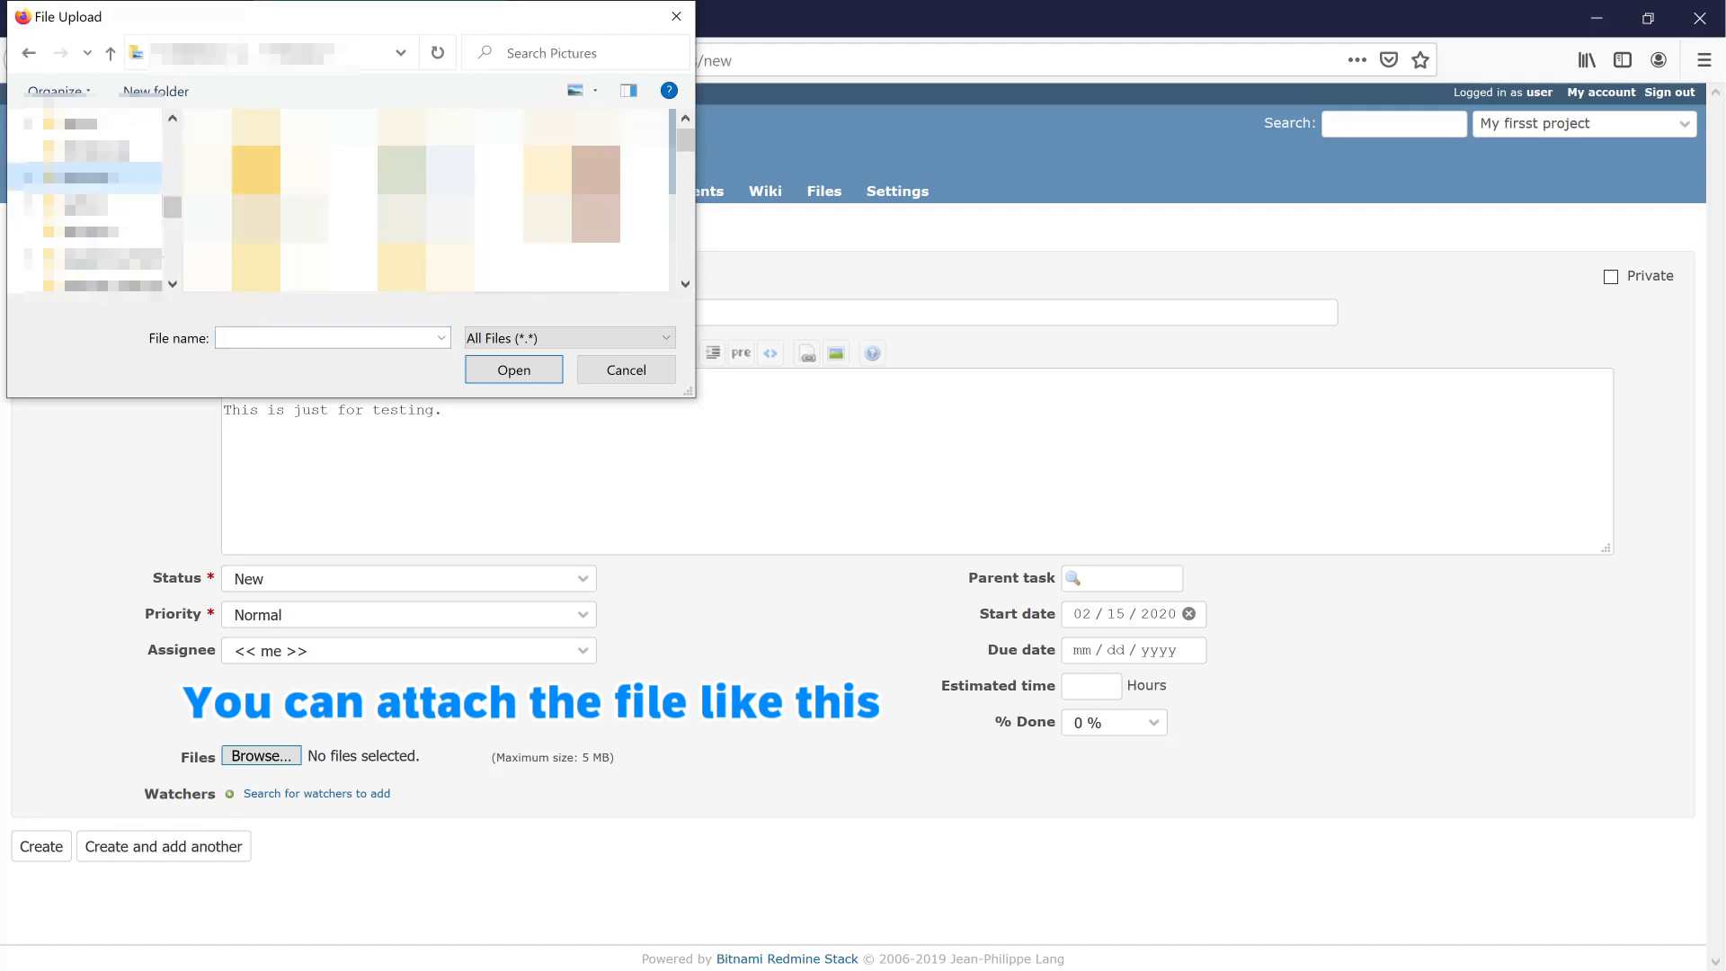
scroll(427, 199, down, 3)
scroll(427, 200, up, 3)
scroll(527, 198, down, 1)
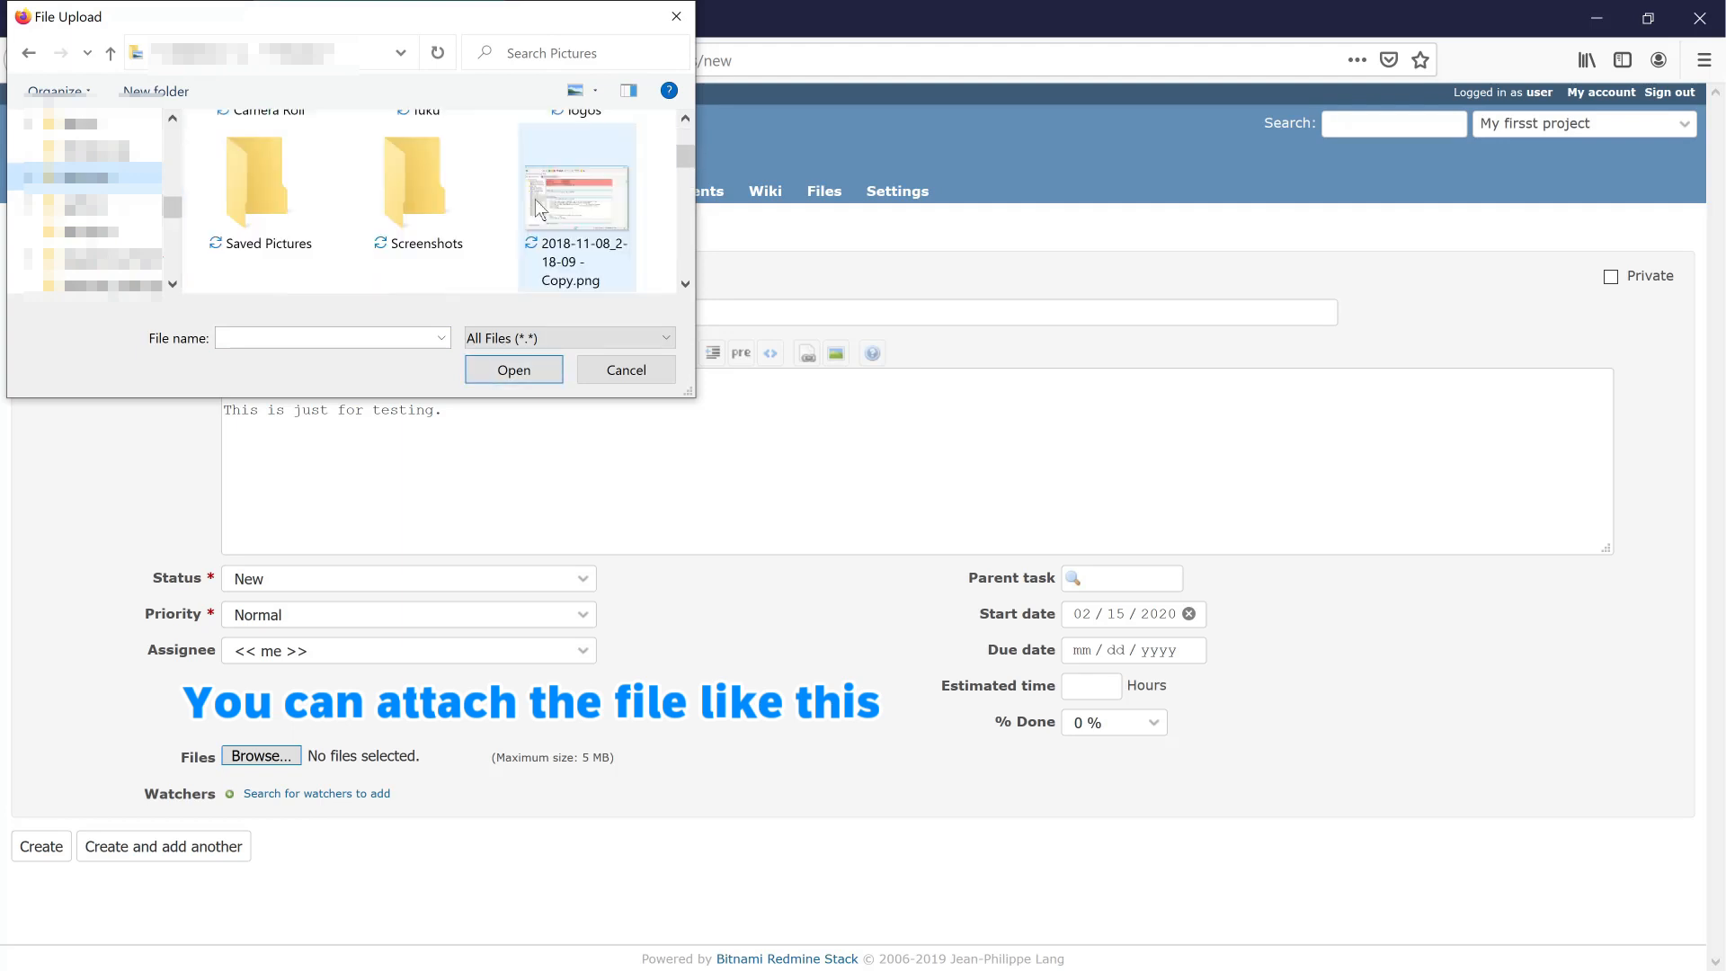
scroll(494, 196, down, 1)
click(550, 200)
- Attach the chosen screenshot and set the due date to 02/18/2020
click(515, 373)
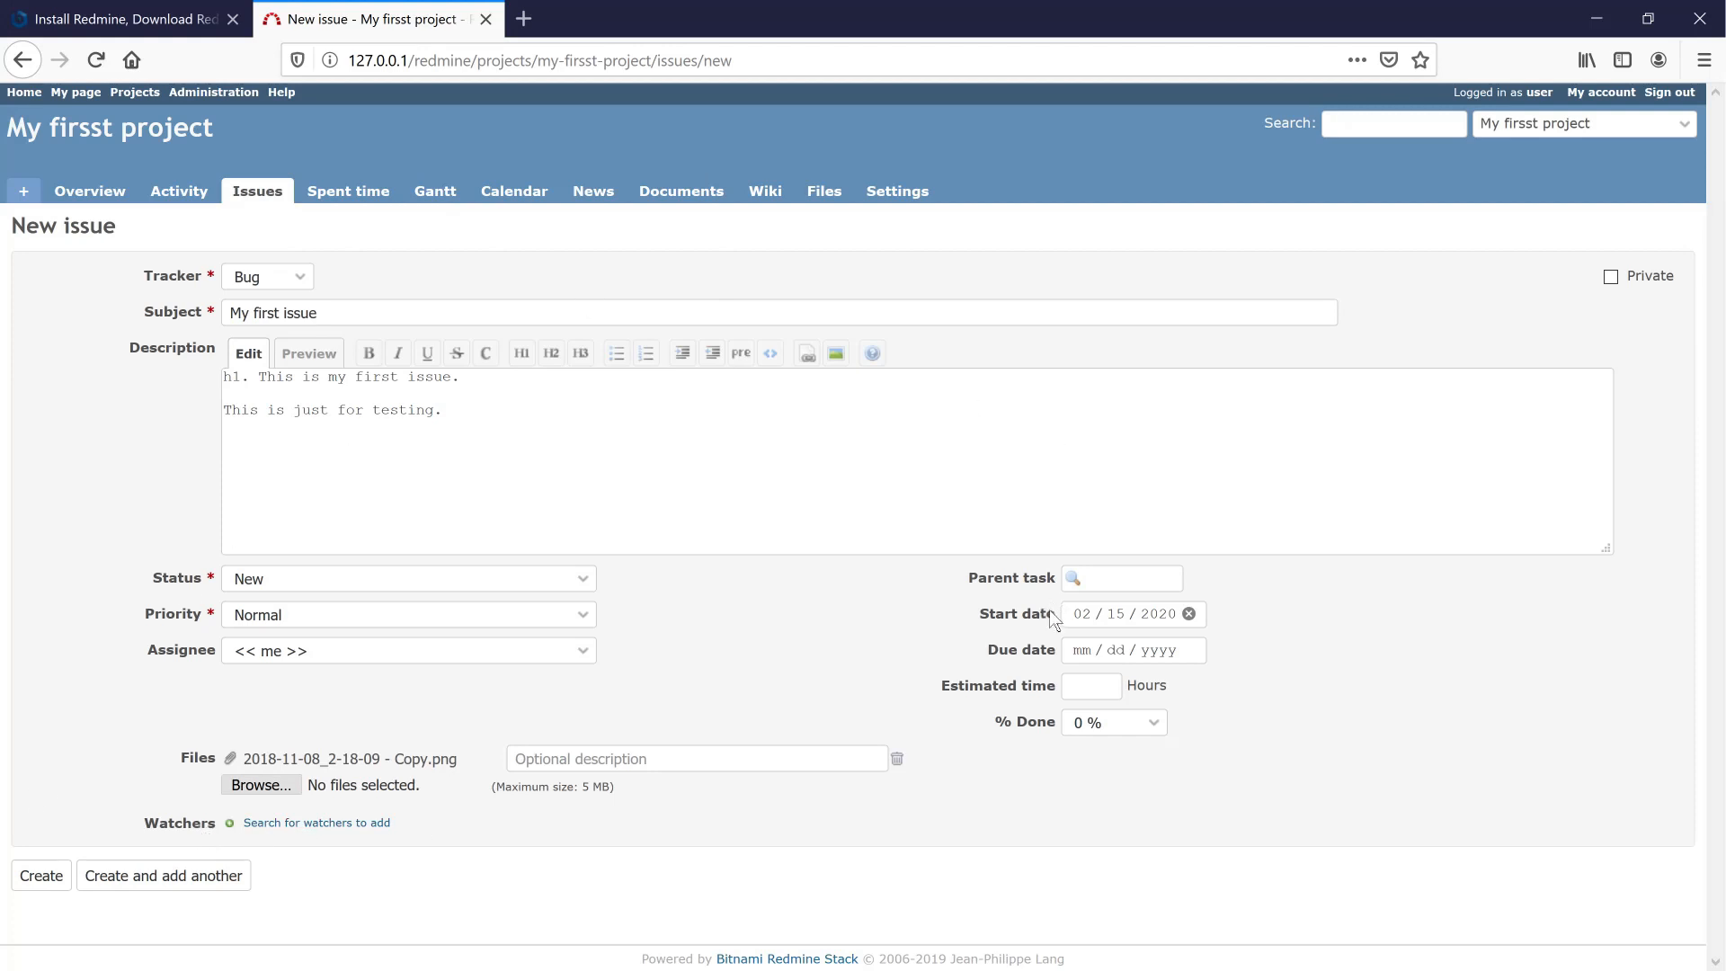
click(1182, 655)
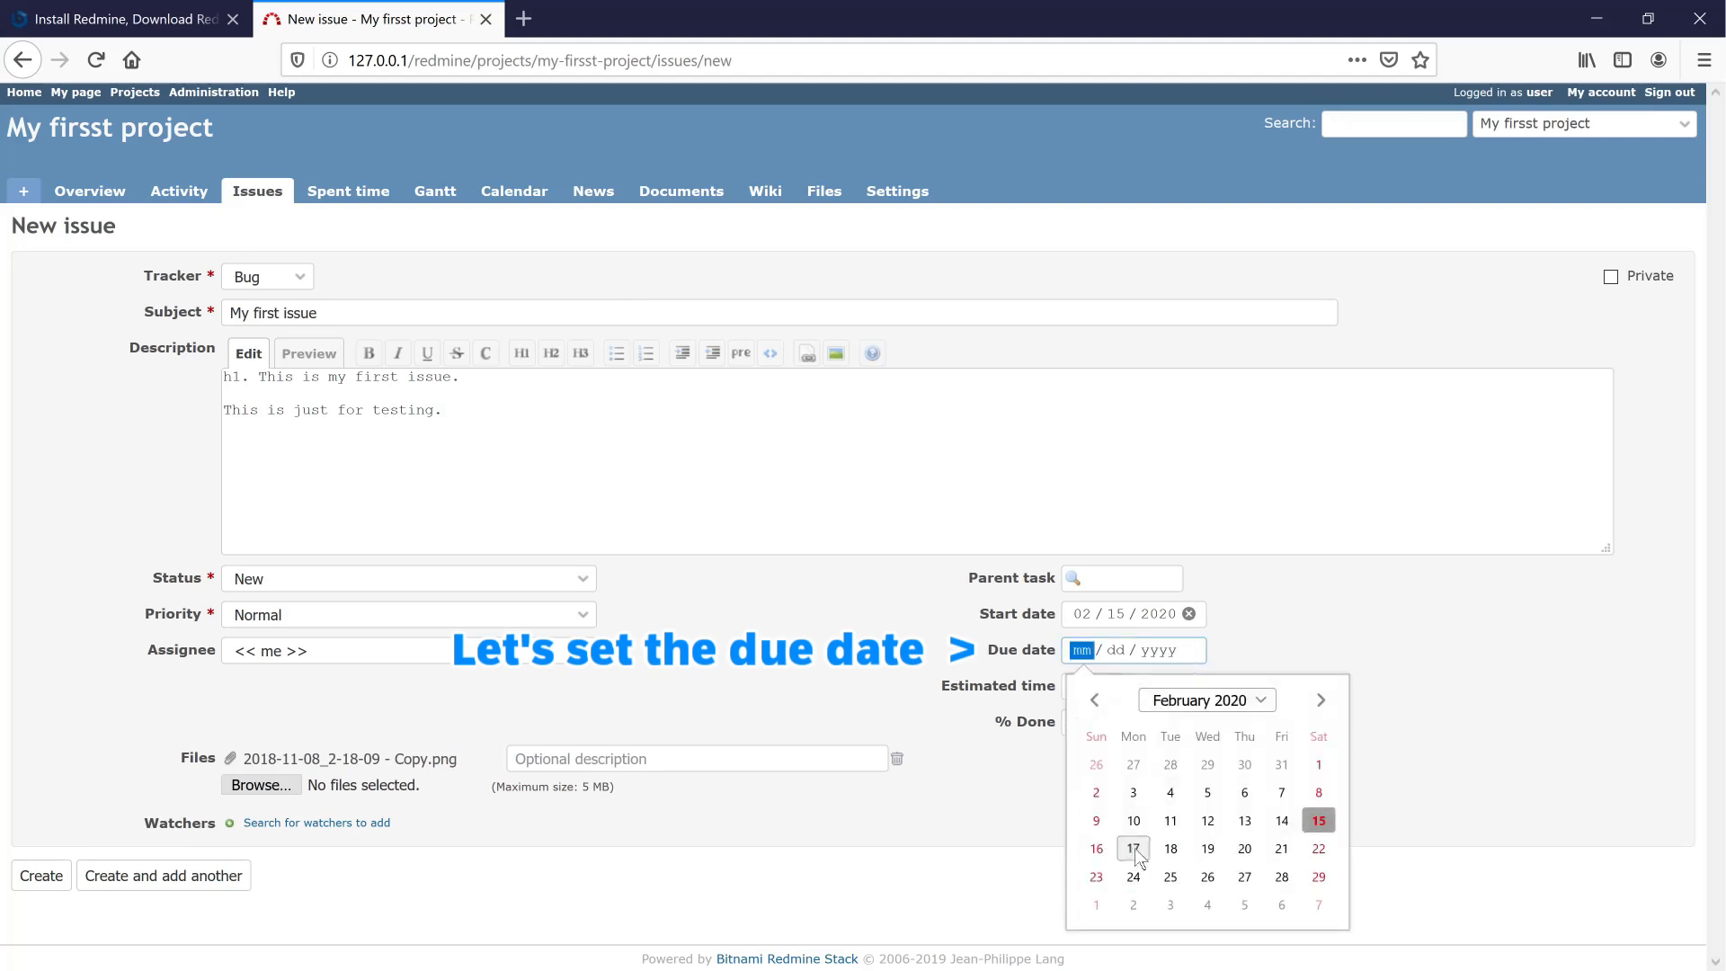
click(1171, 850)
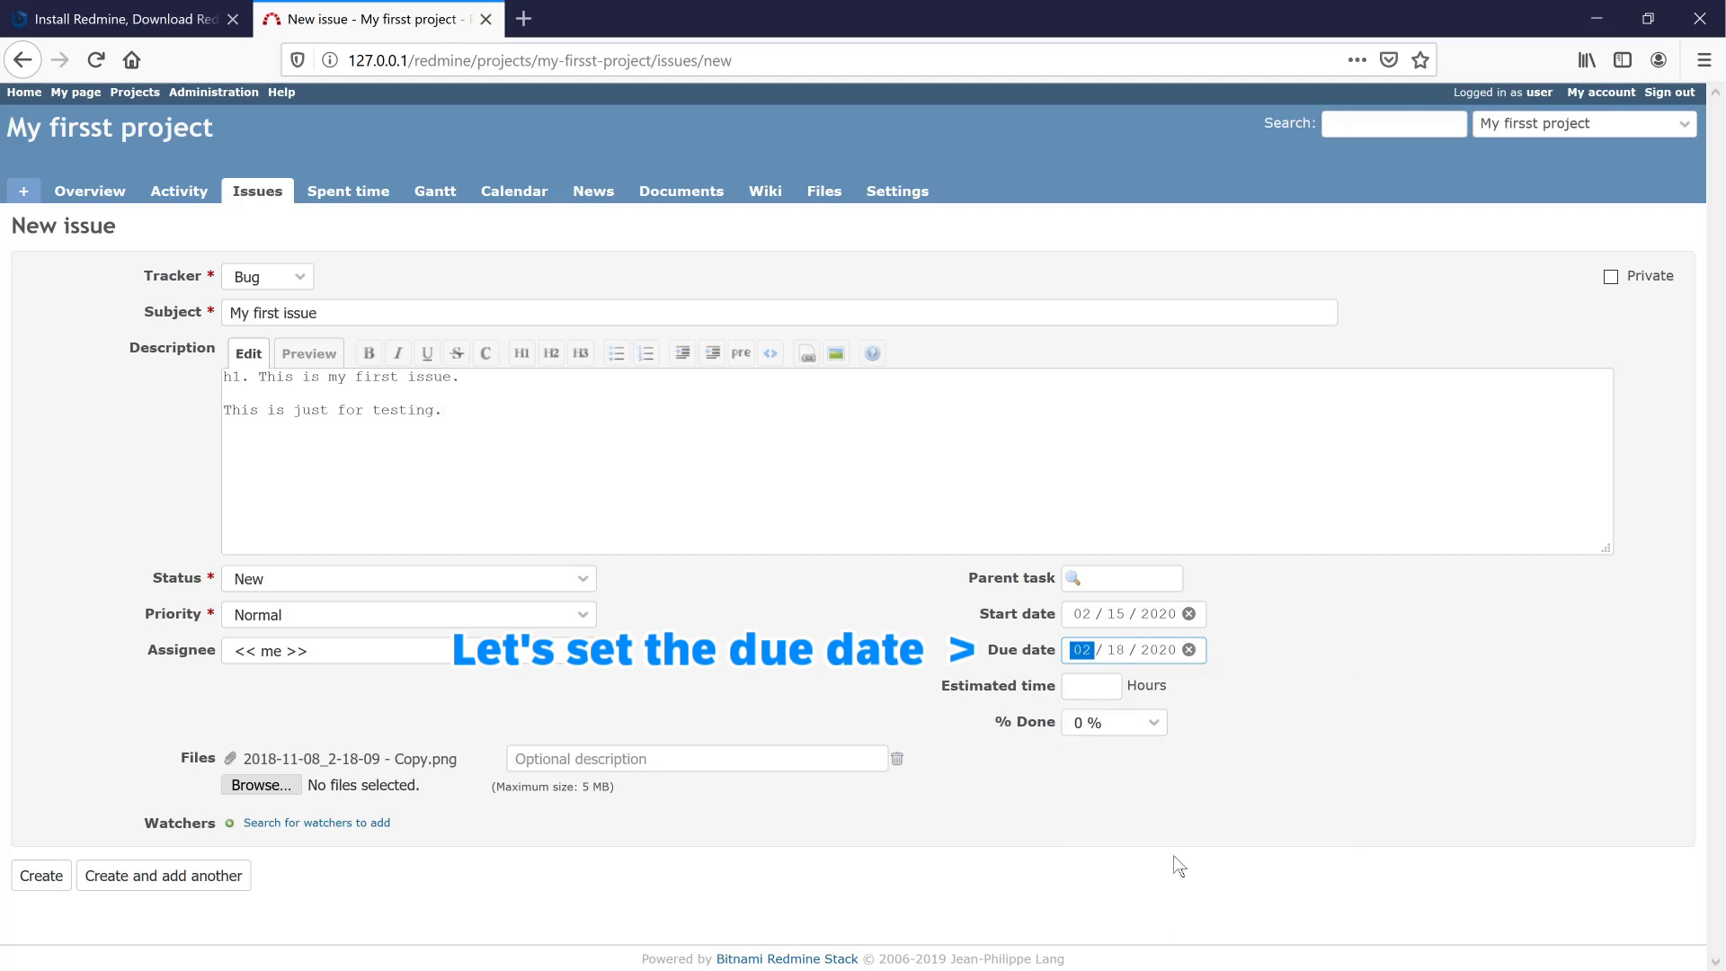
- Look over estimated time, % done (kept at 0 %) and parent task without changes
click(1196, 742)
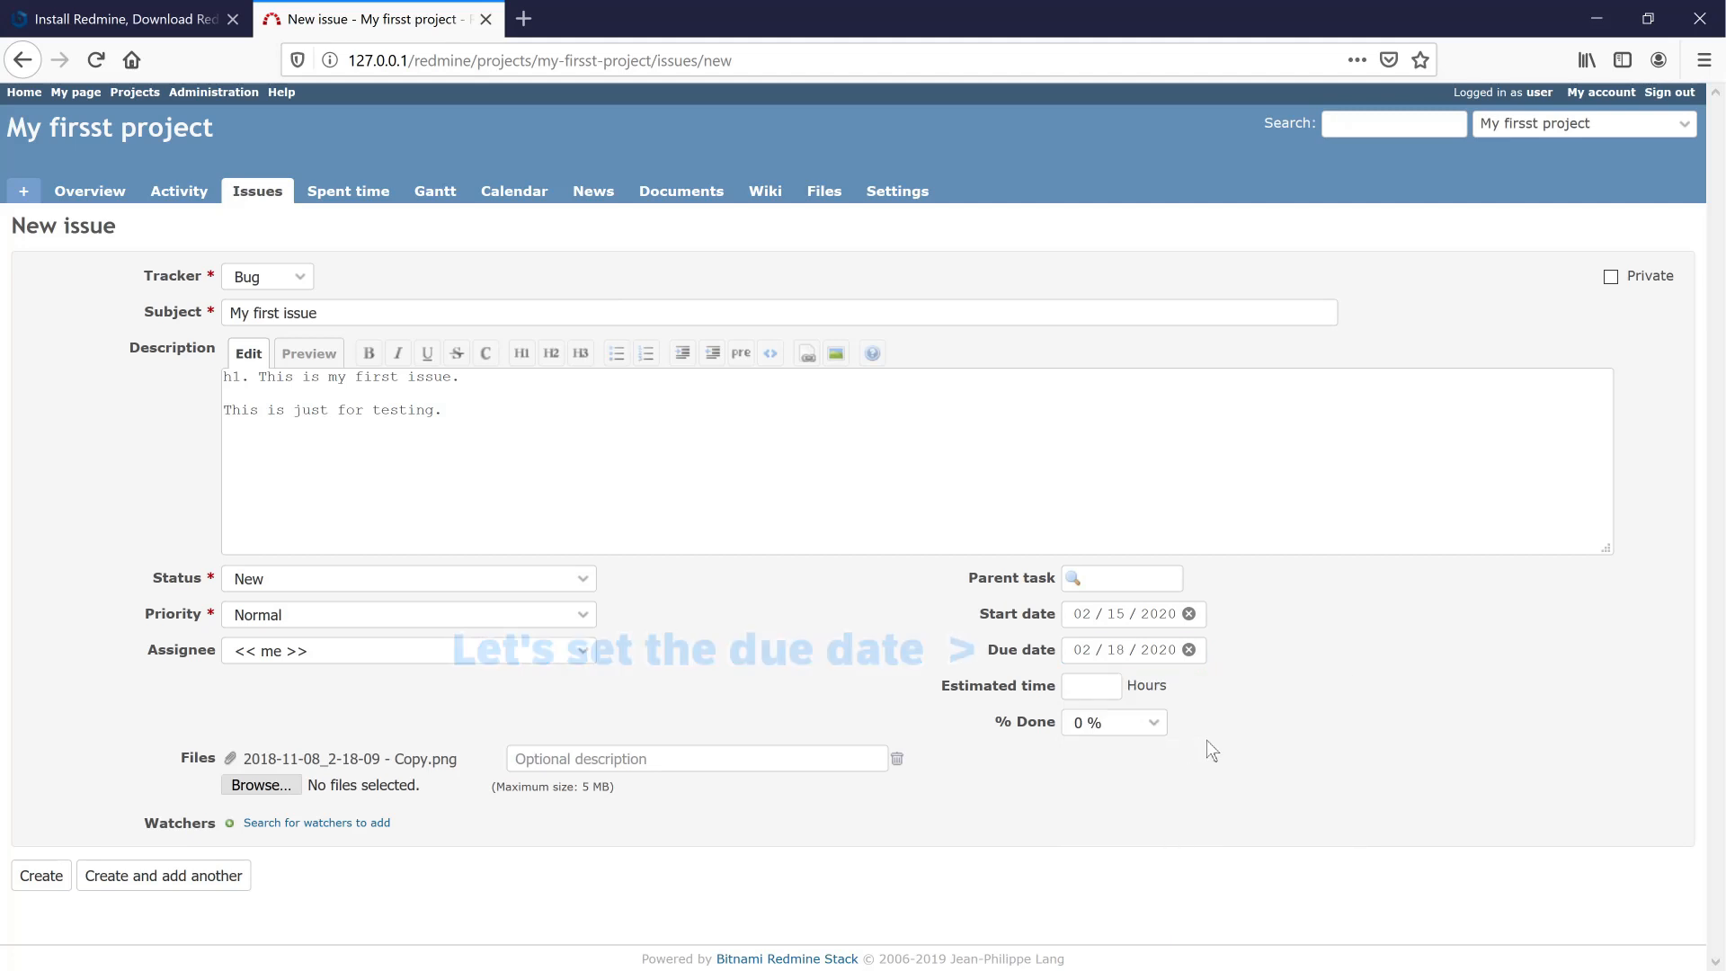
click(1093, 688)
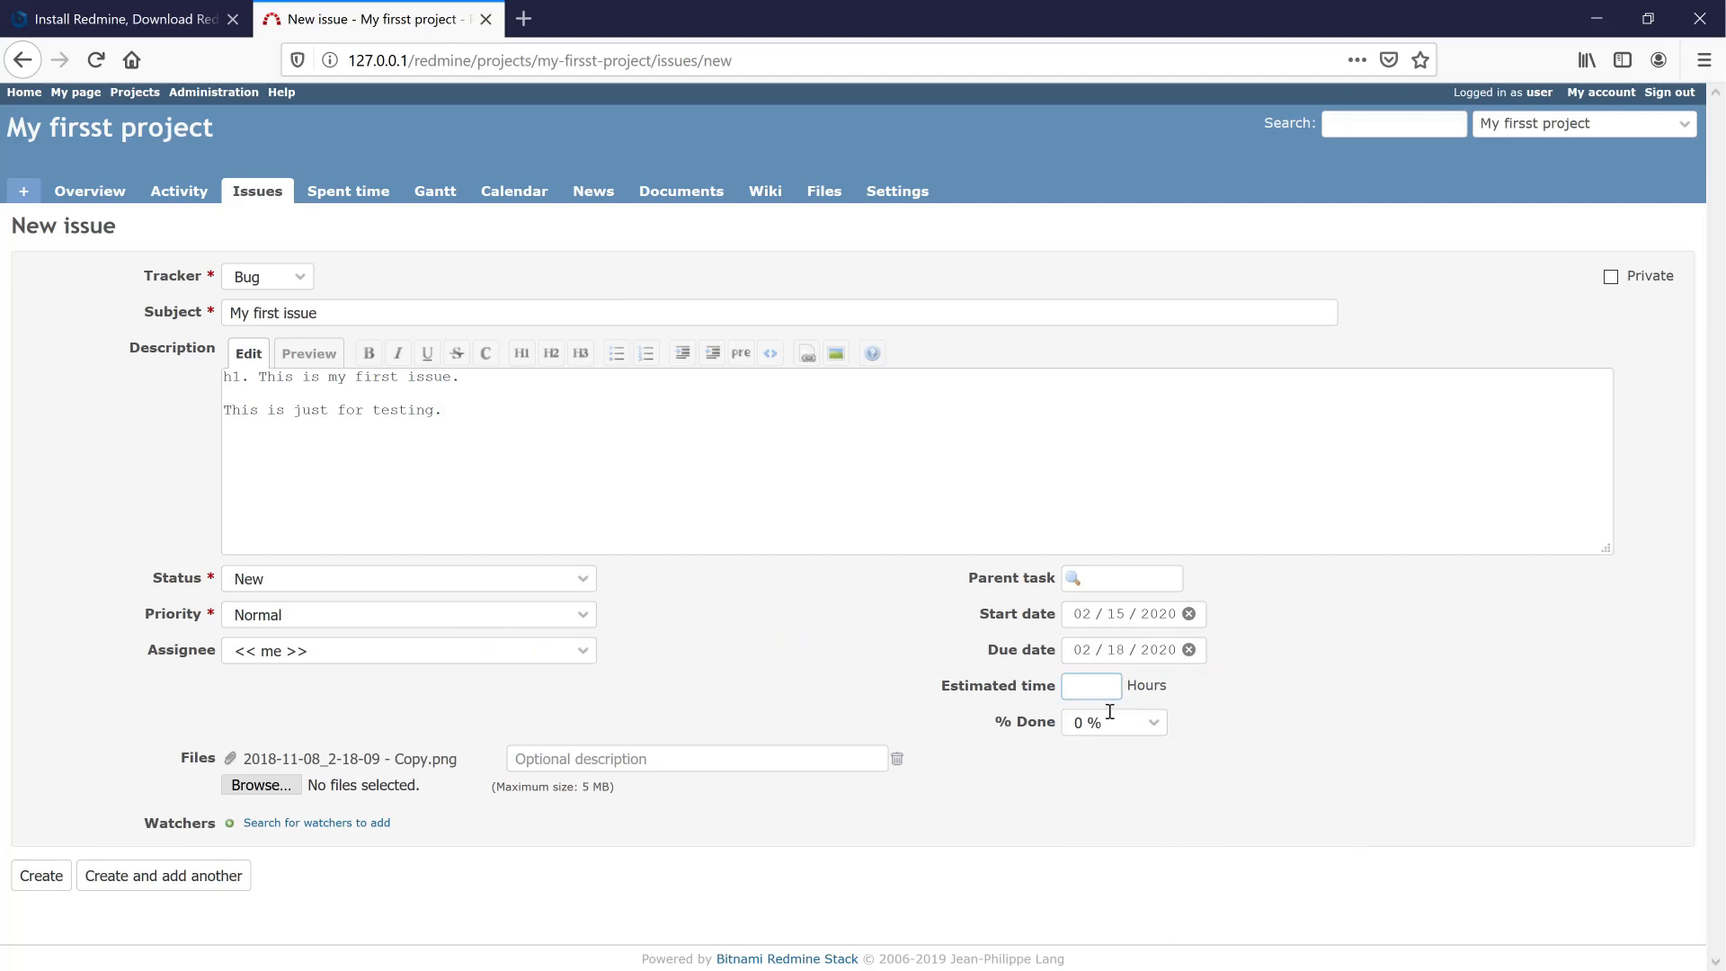
click(1160, 728)
click(1248, 718)
click(1125, 577)
click(1001, 817)
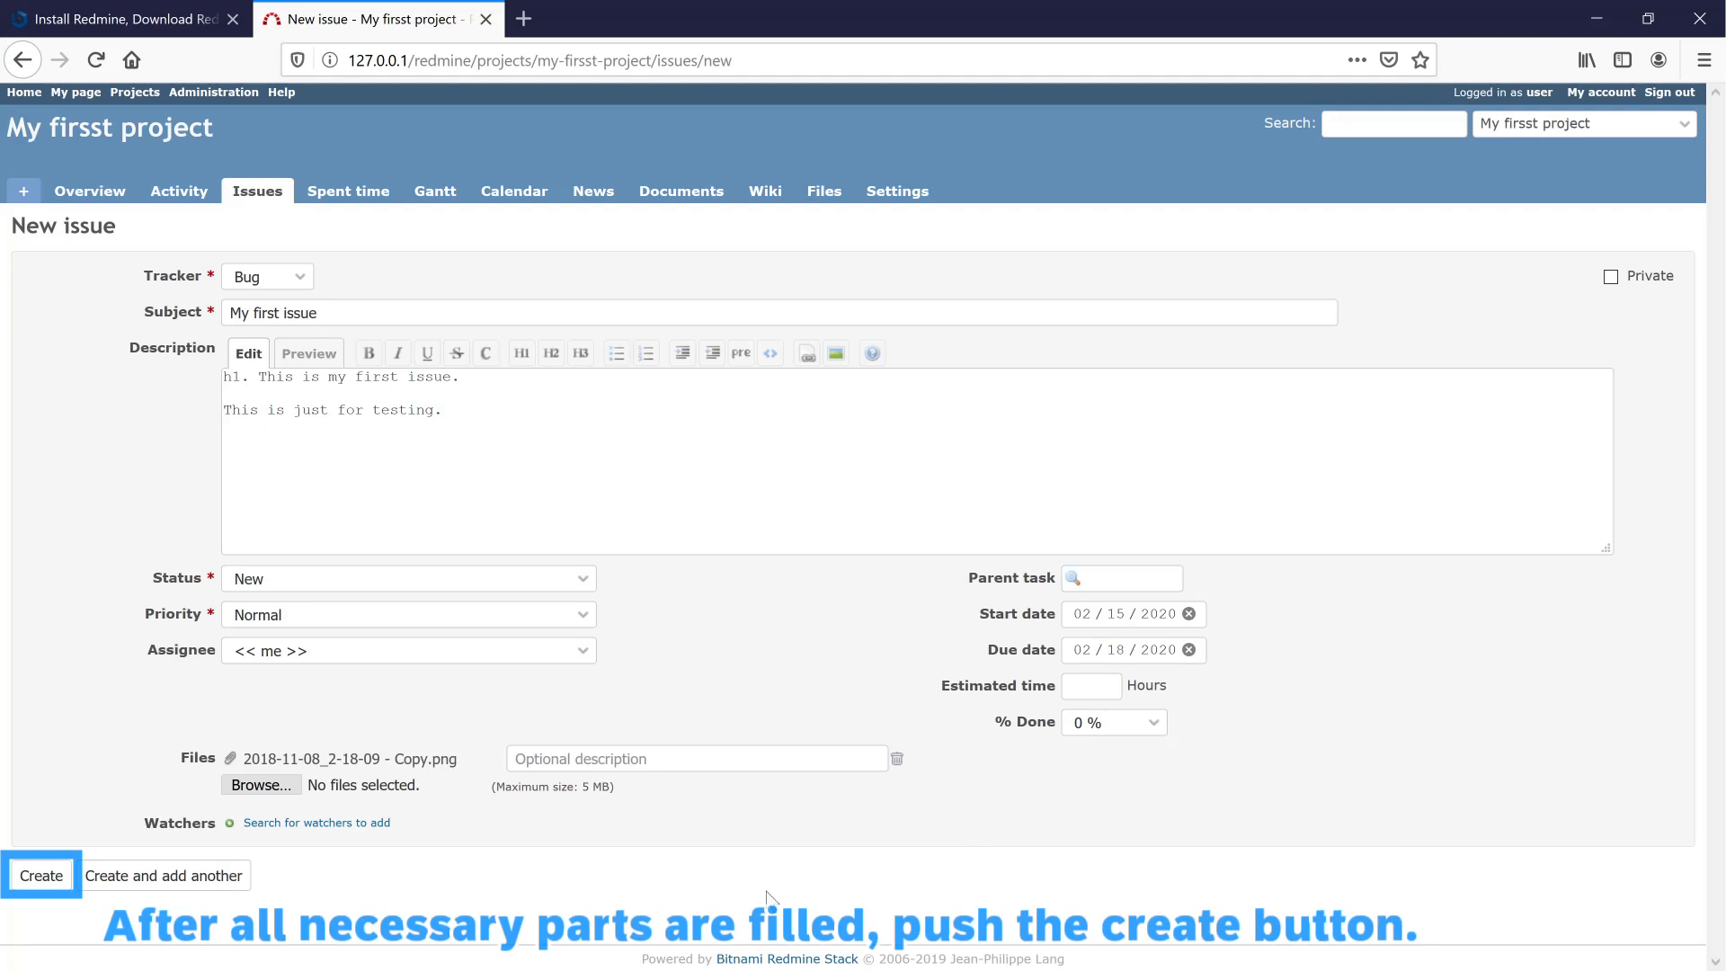
- Create Bug #2 'My first issue' with its screenshot attached
click(42, 875)
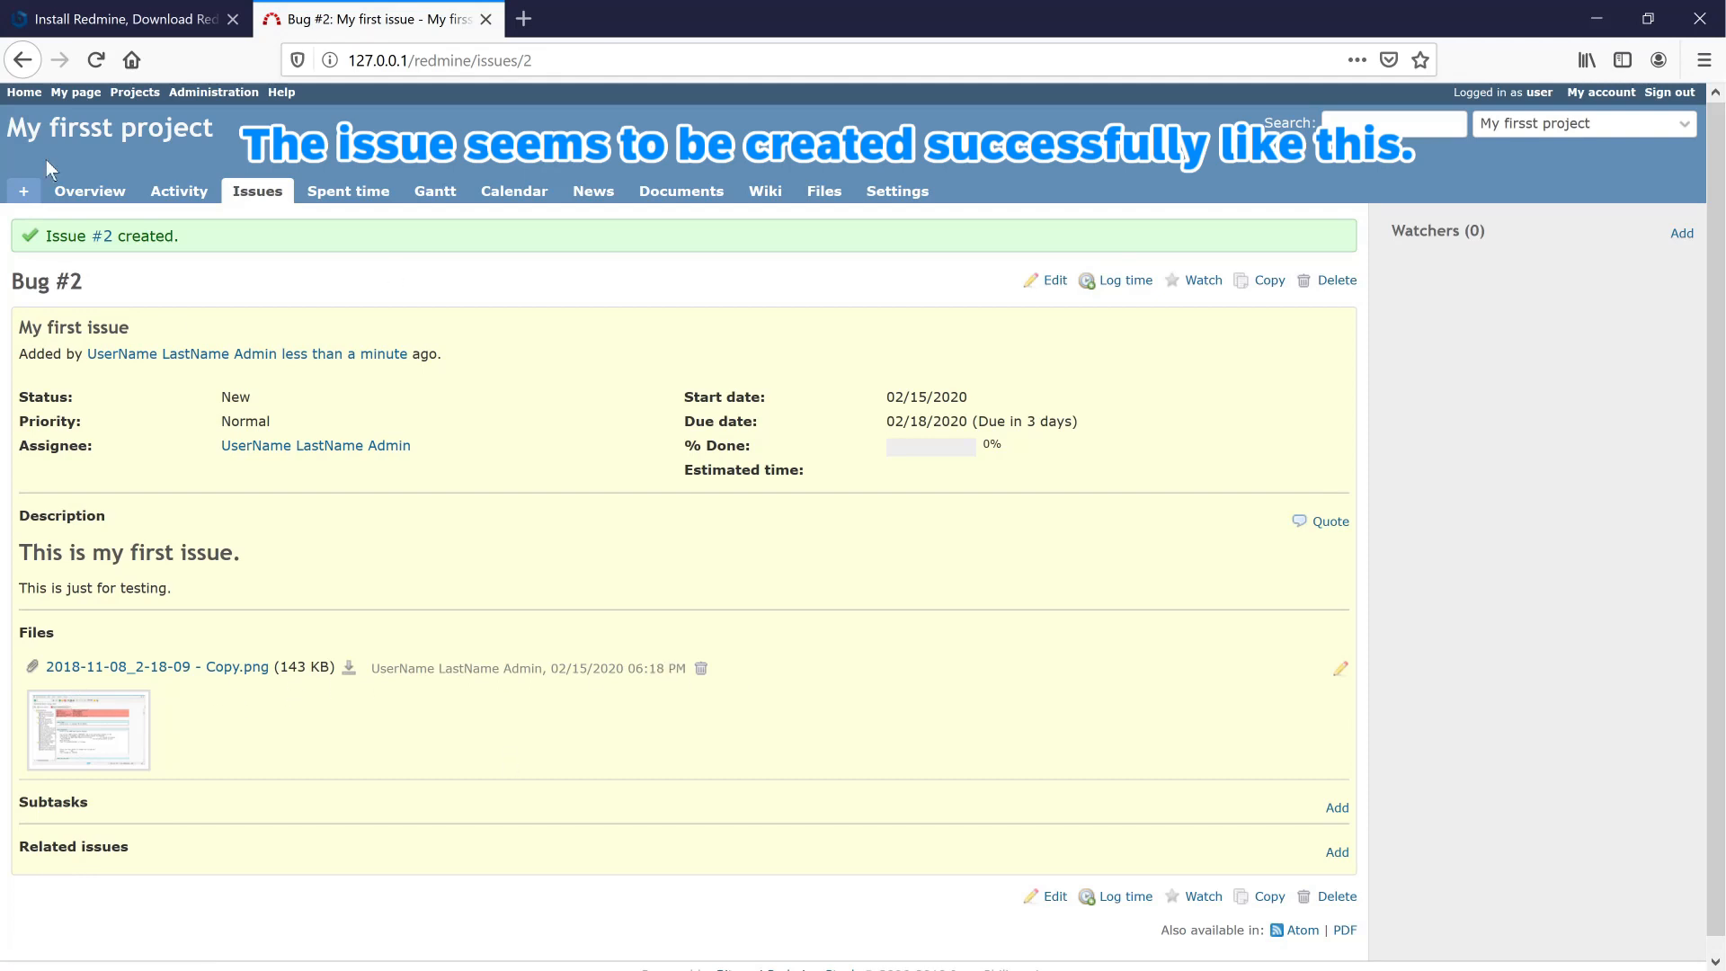
scroll(187, 255, down, 1)
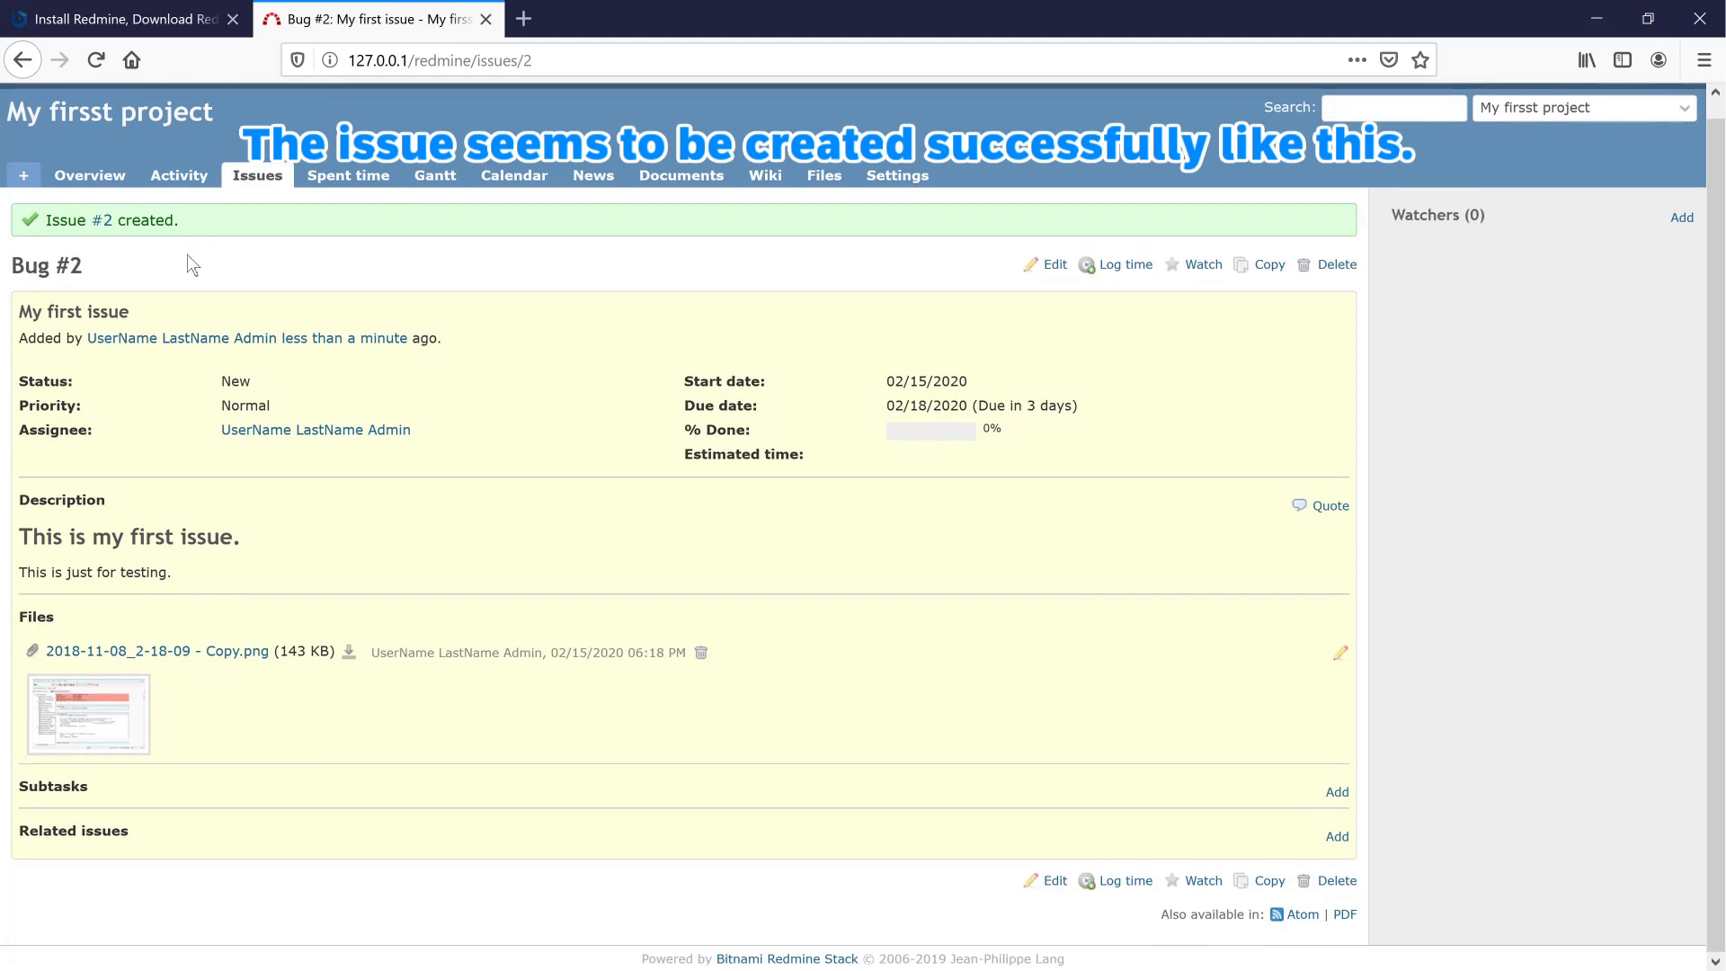
scroll(187, 255, up, 1)
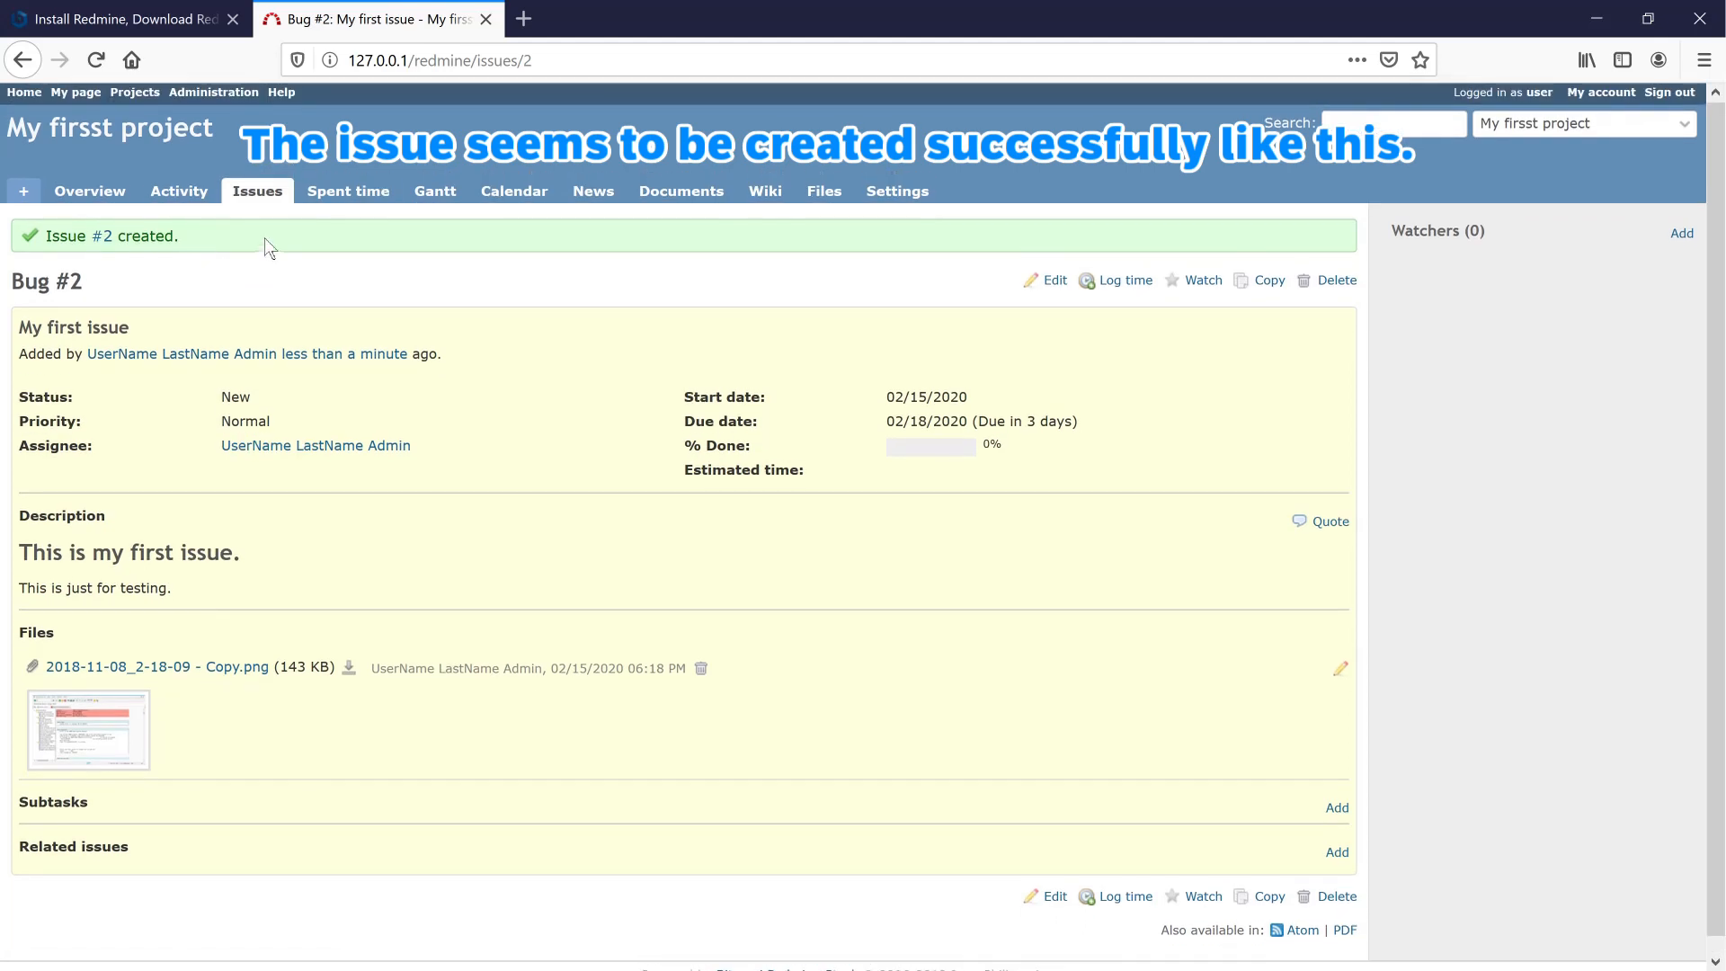
- Check Spent time and Overview, then open My first issue from the one open bug
click(321, 193)
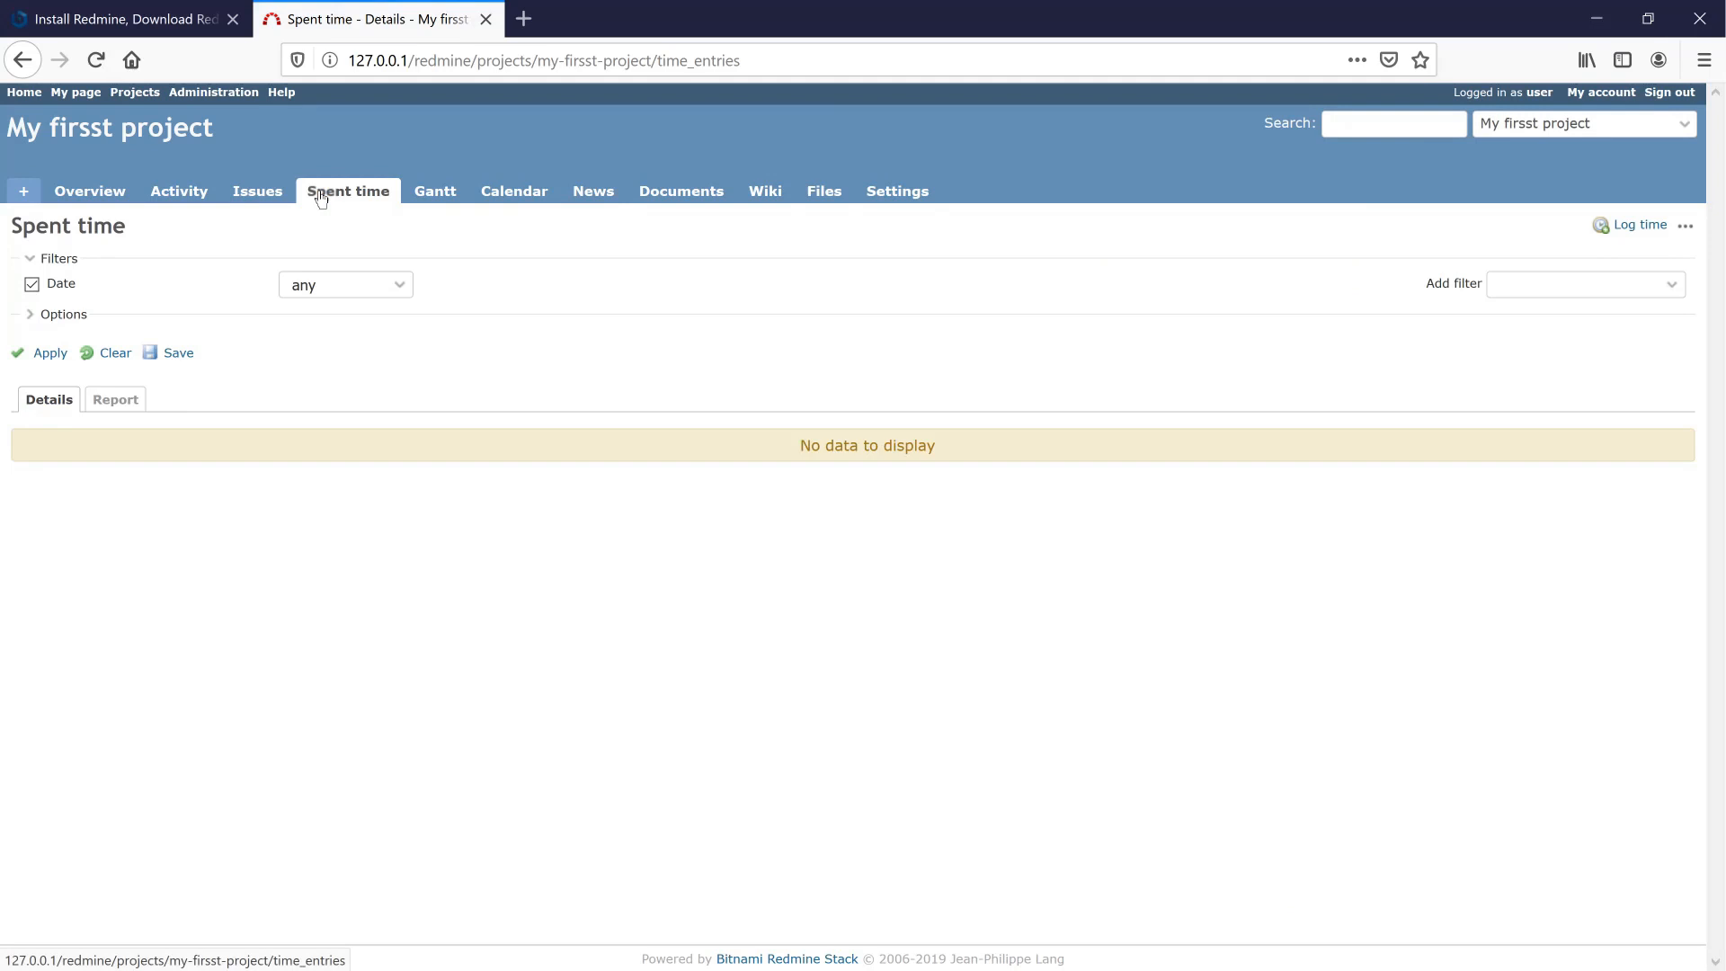
click(113, 194)
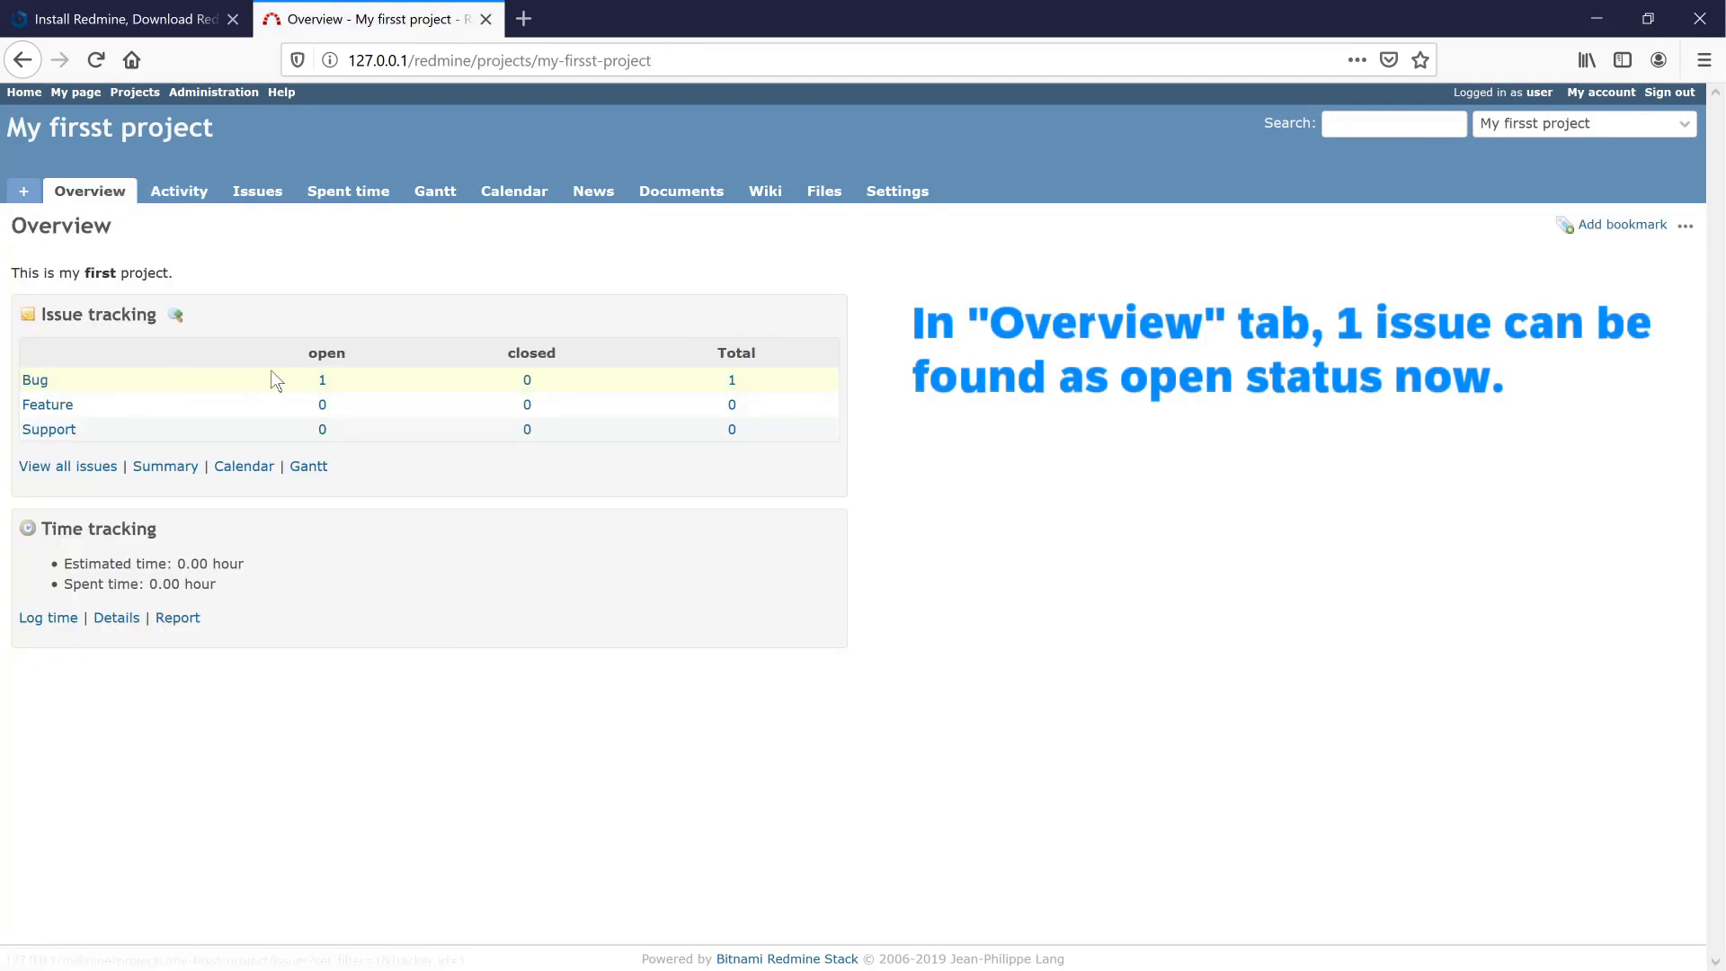
click(321, 384)
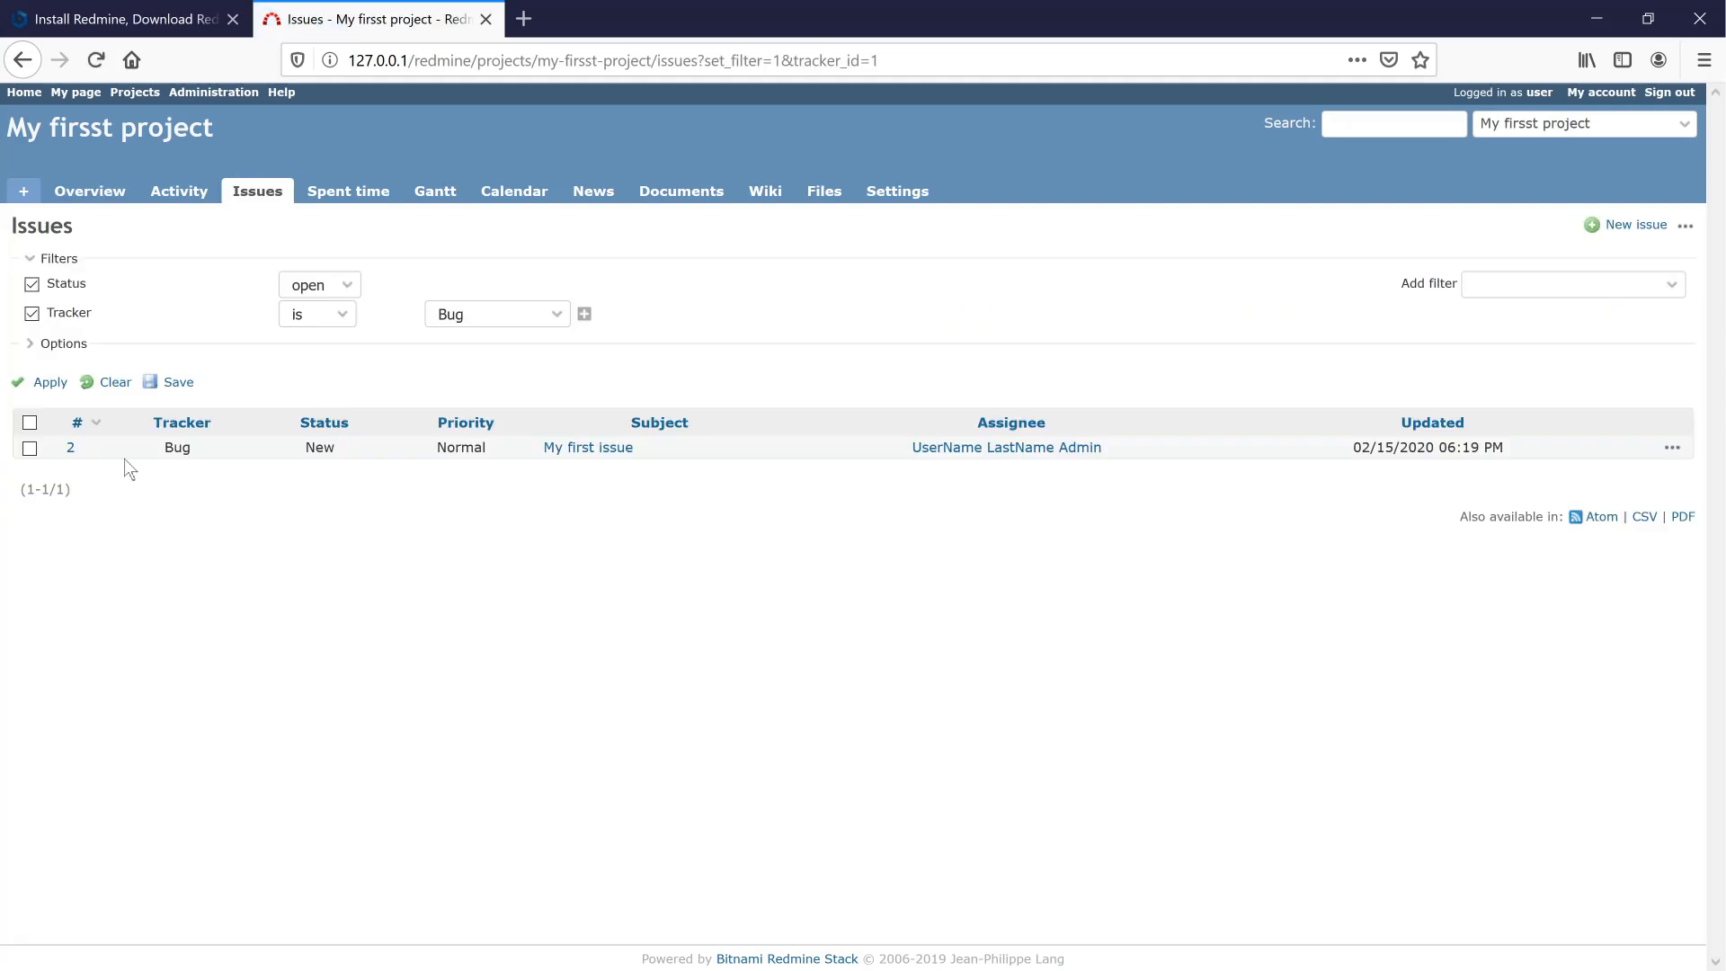
click(604, 450)
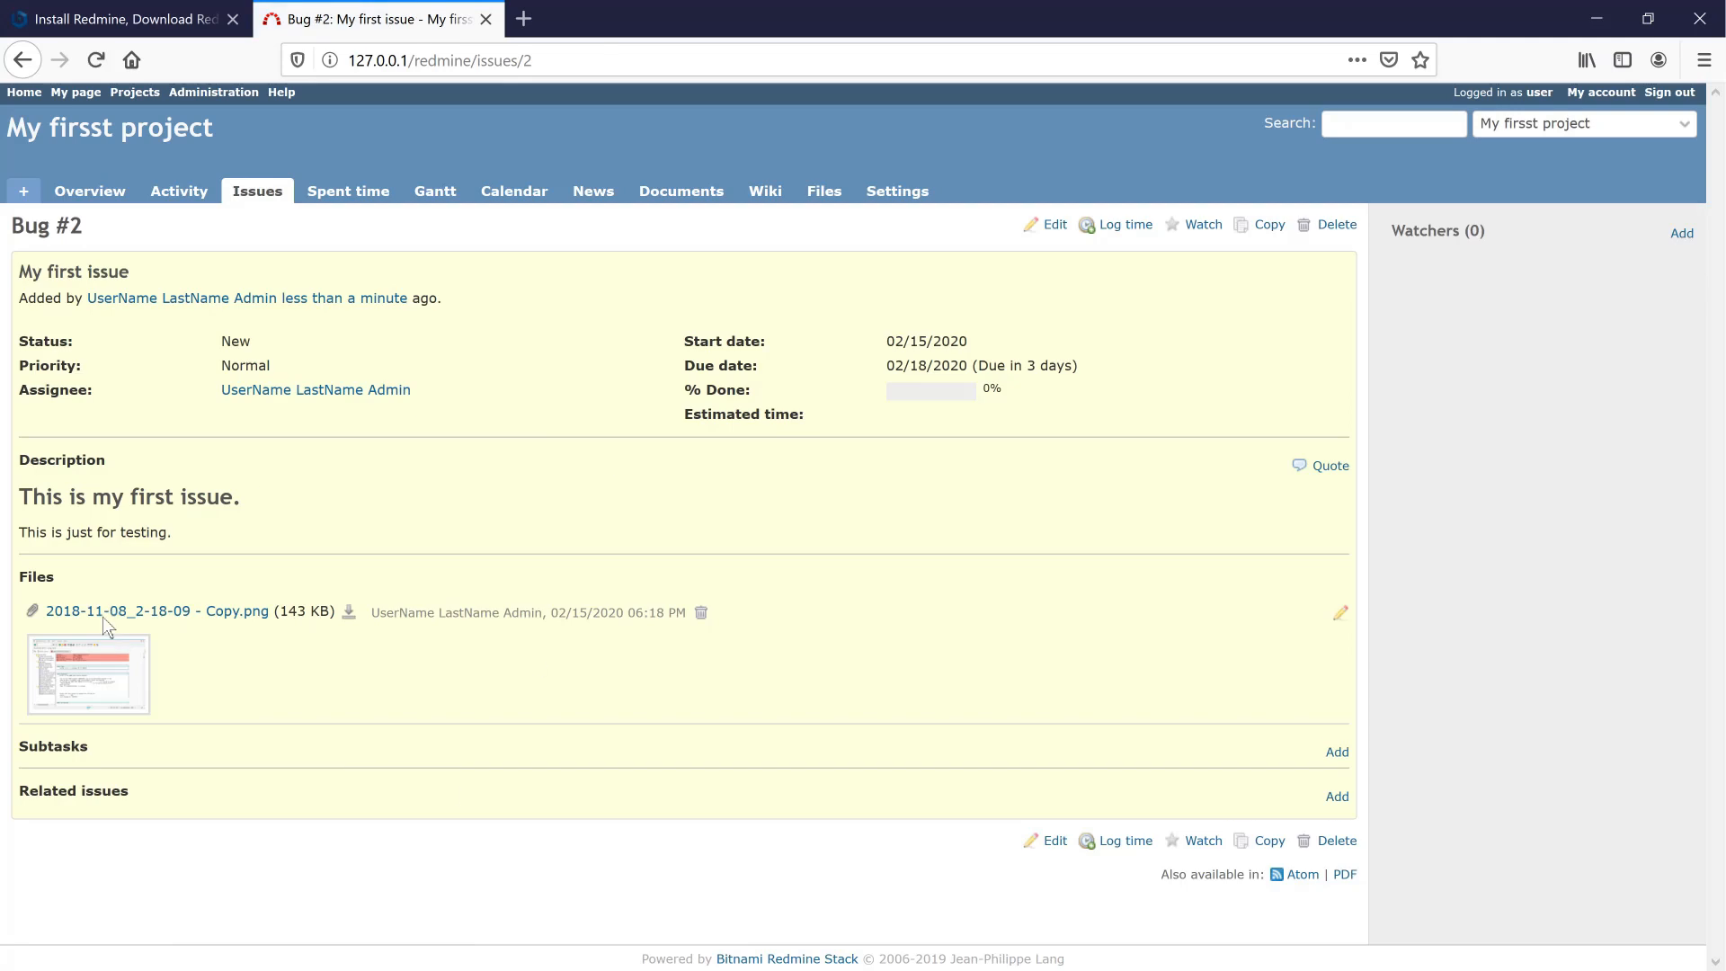
- View Bug #2's attached screenshot, then clear the project's Spent time filters
click(102, 680)
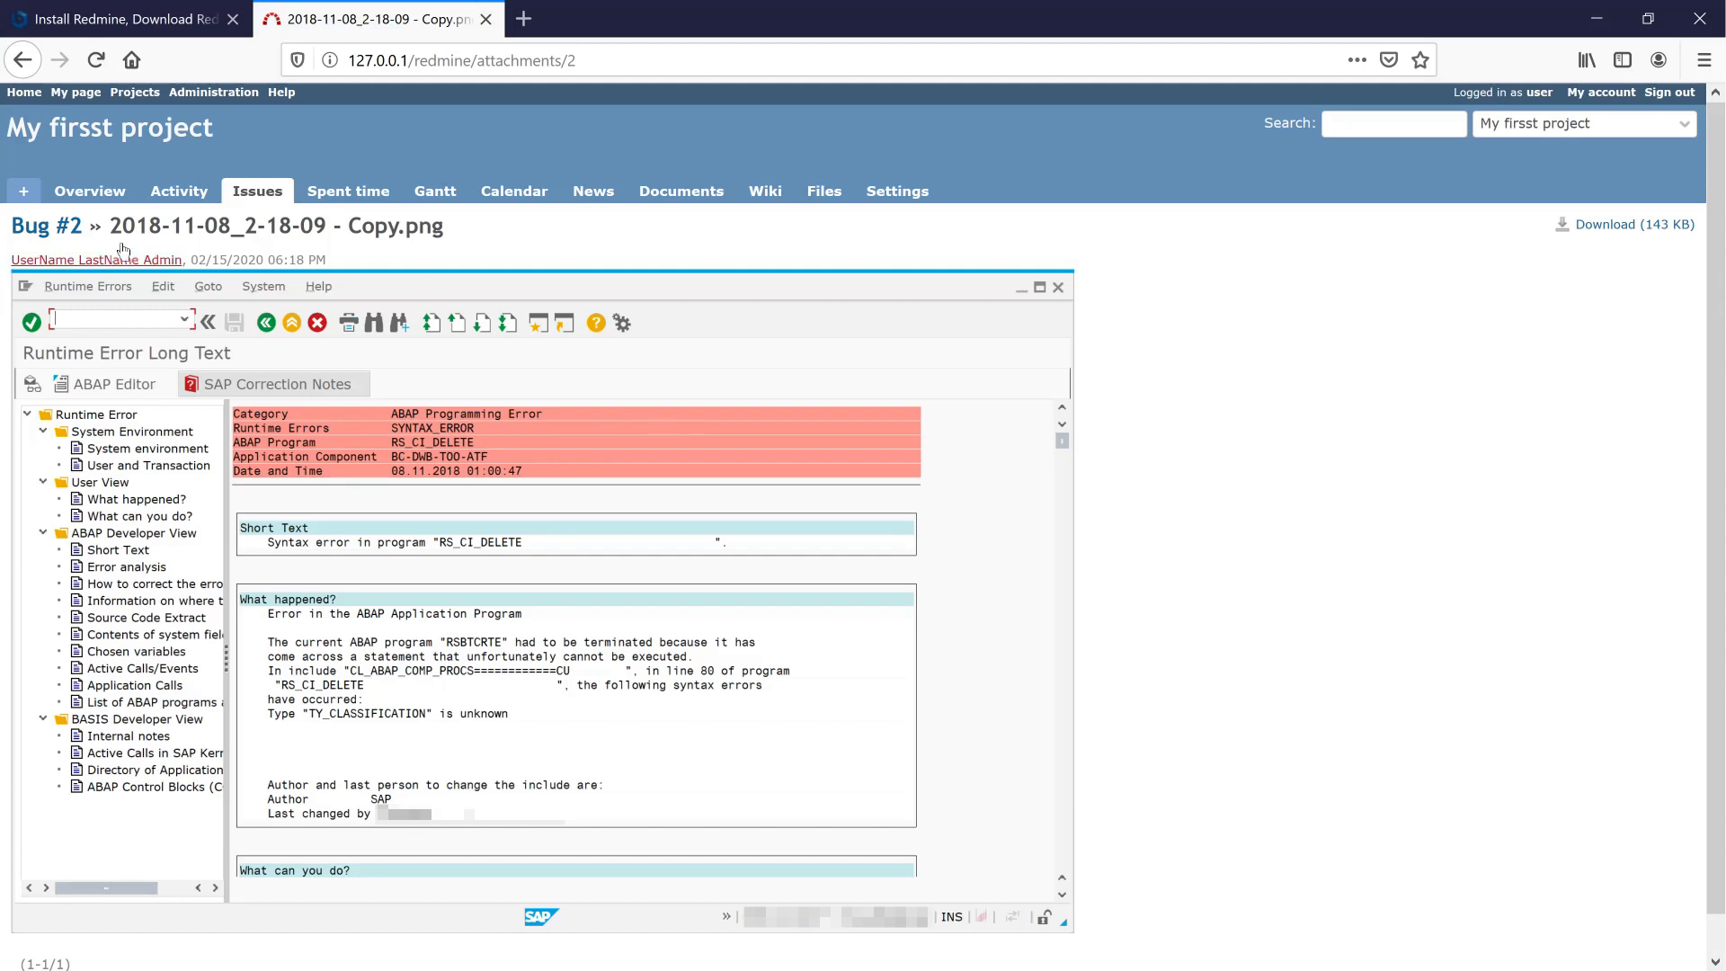
click(20, 63)
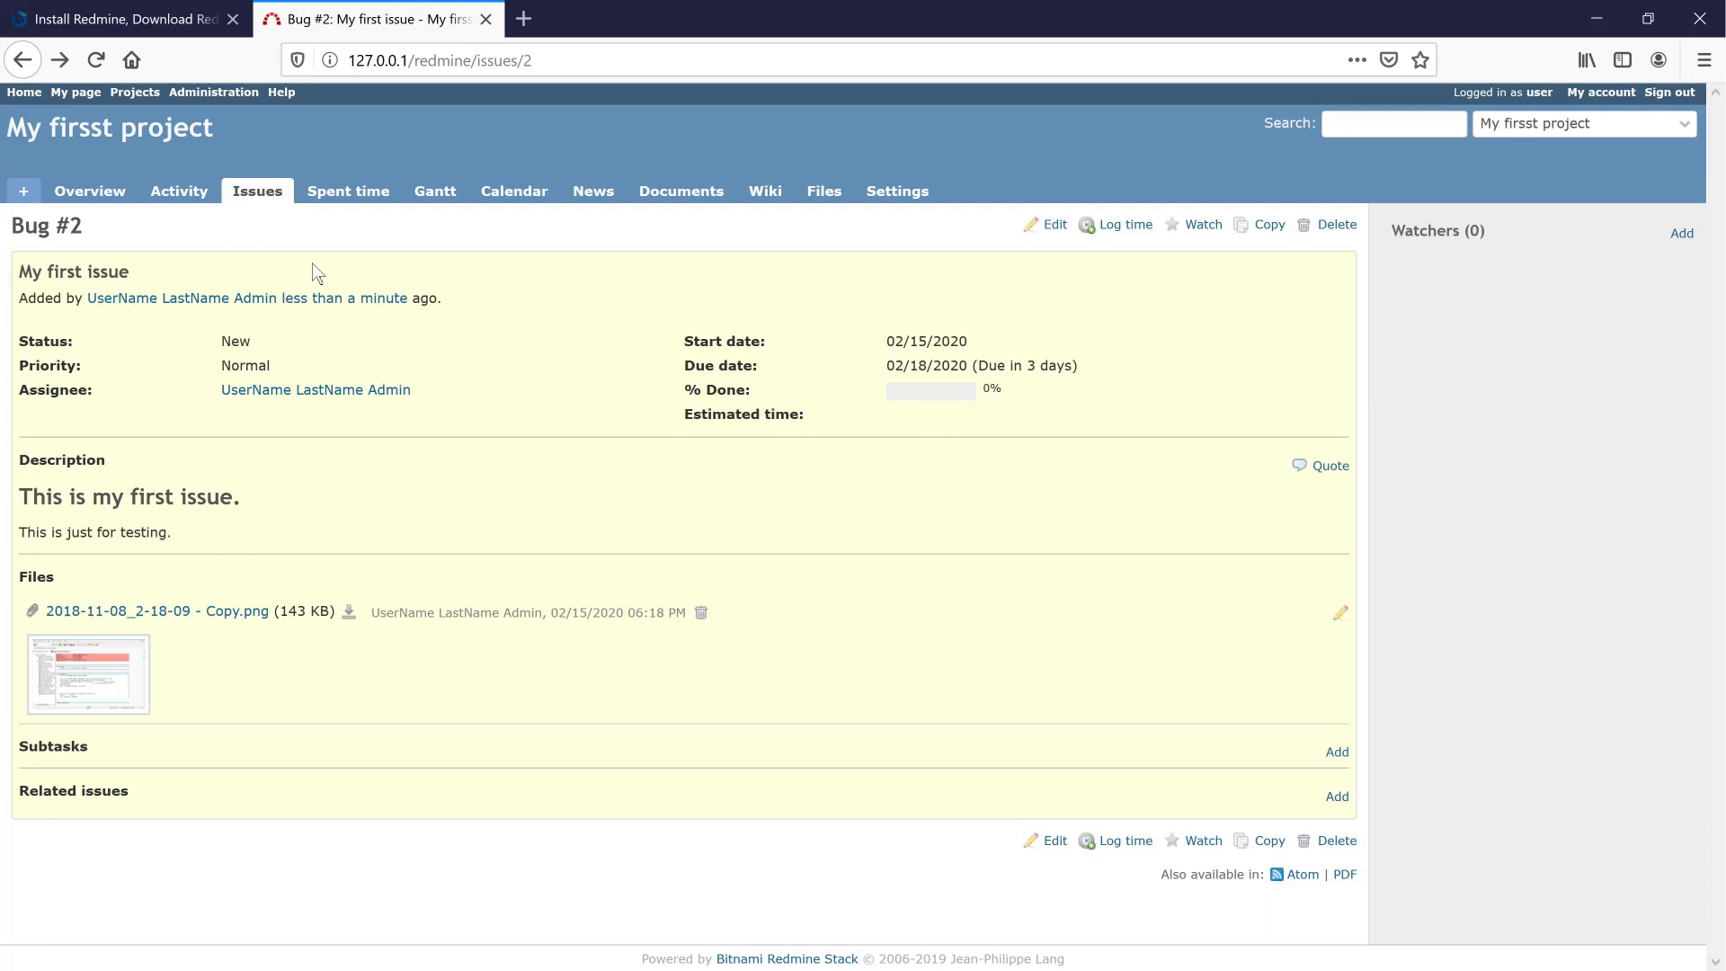
click(317, 194)
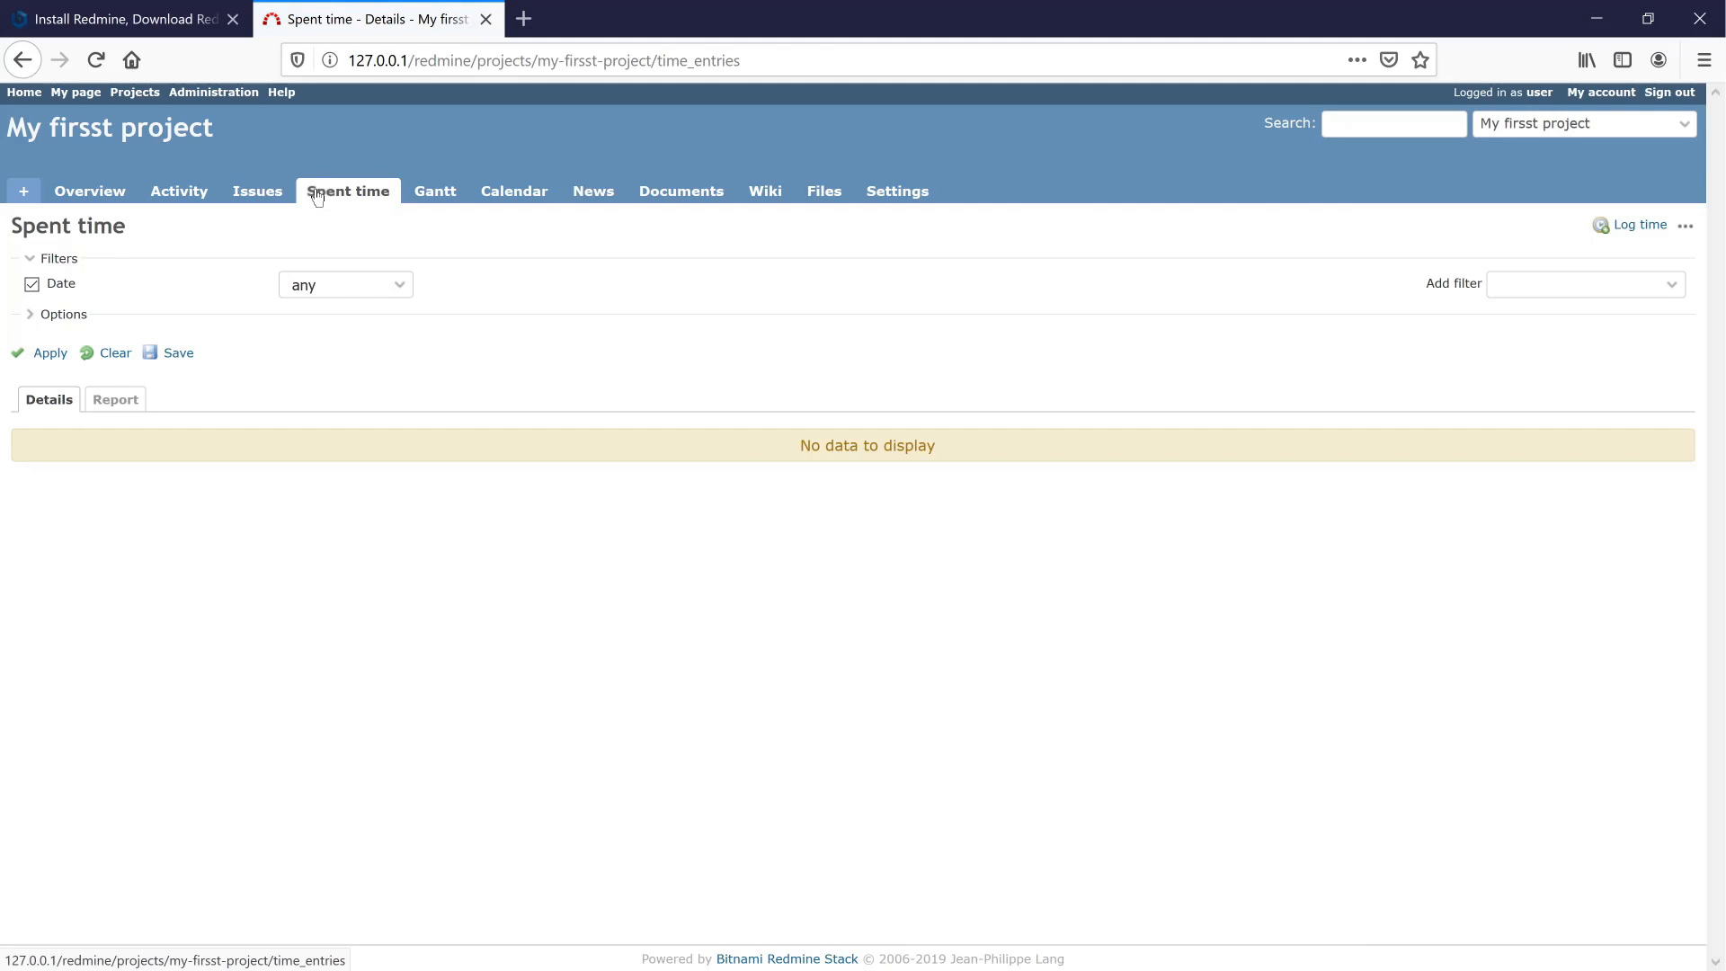
click(114, 353)
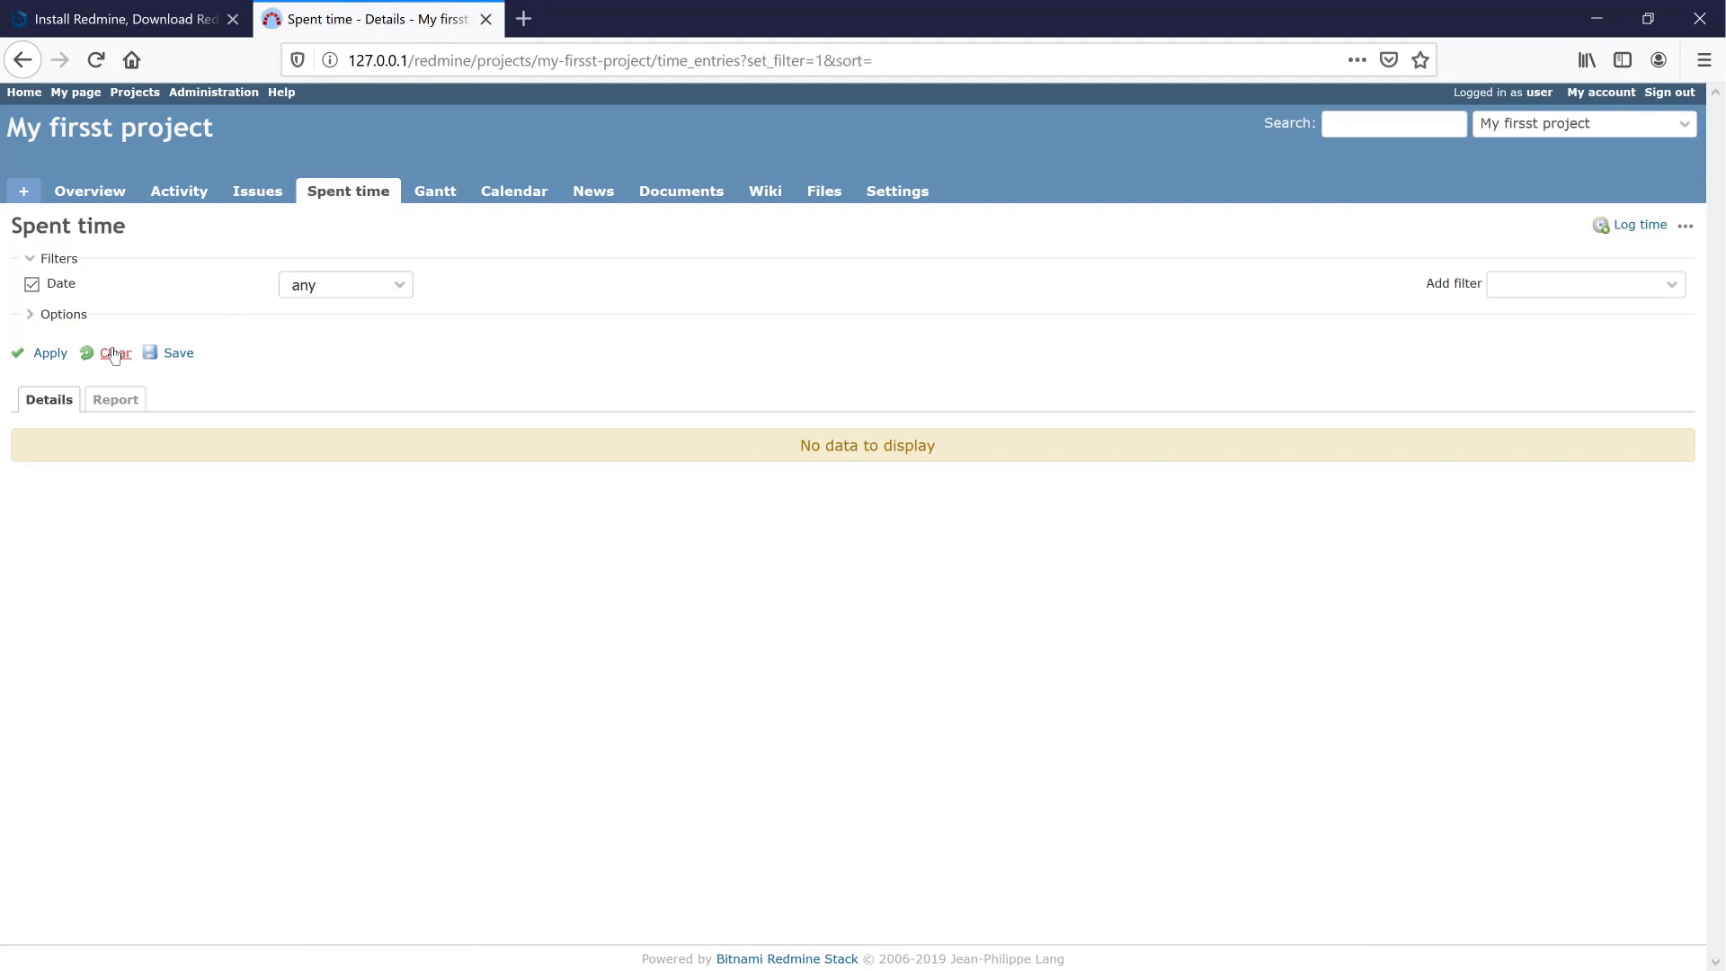
- Open the Gantt chart, check Bug #2's dates on the Calendar, and return to Gantt
click(439, 198)
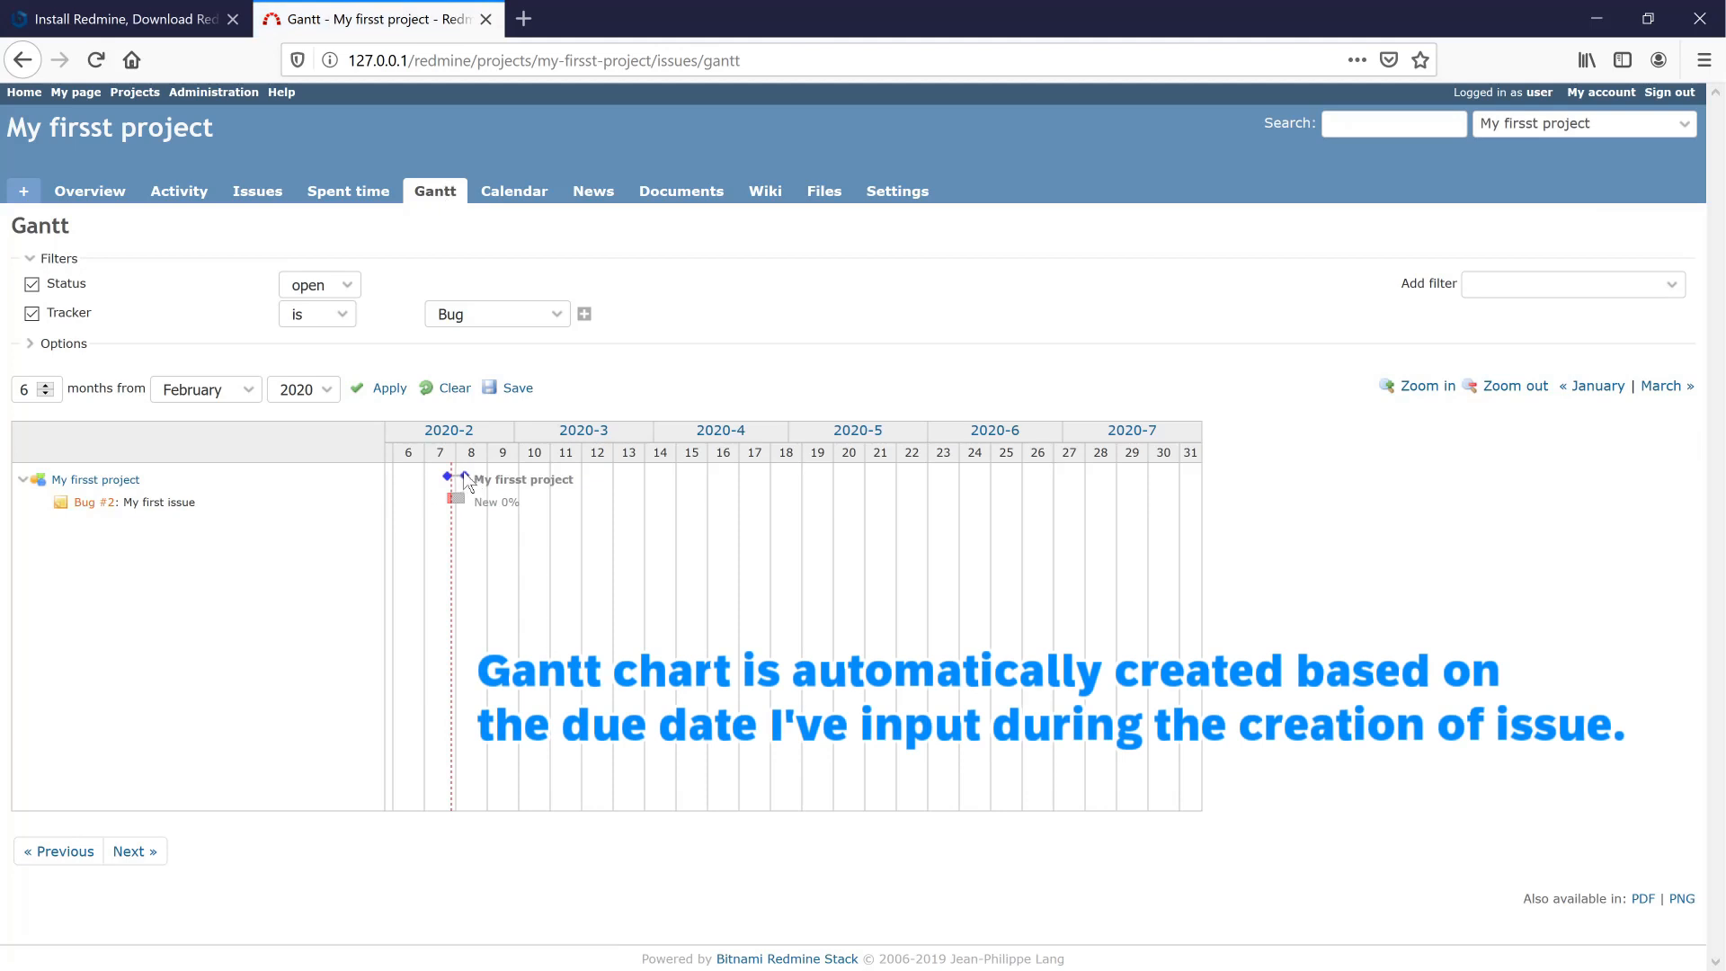
mouse_move(458, 502)
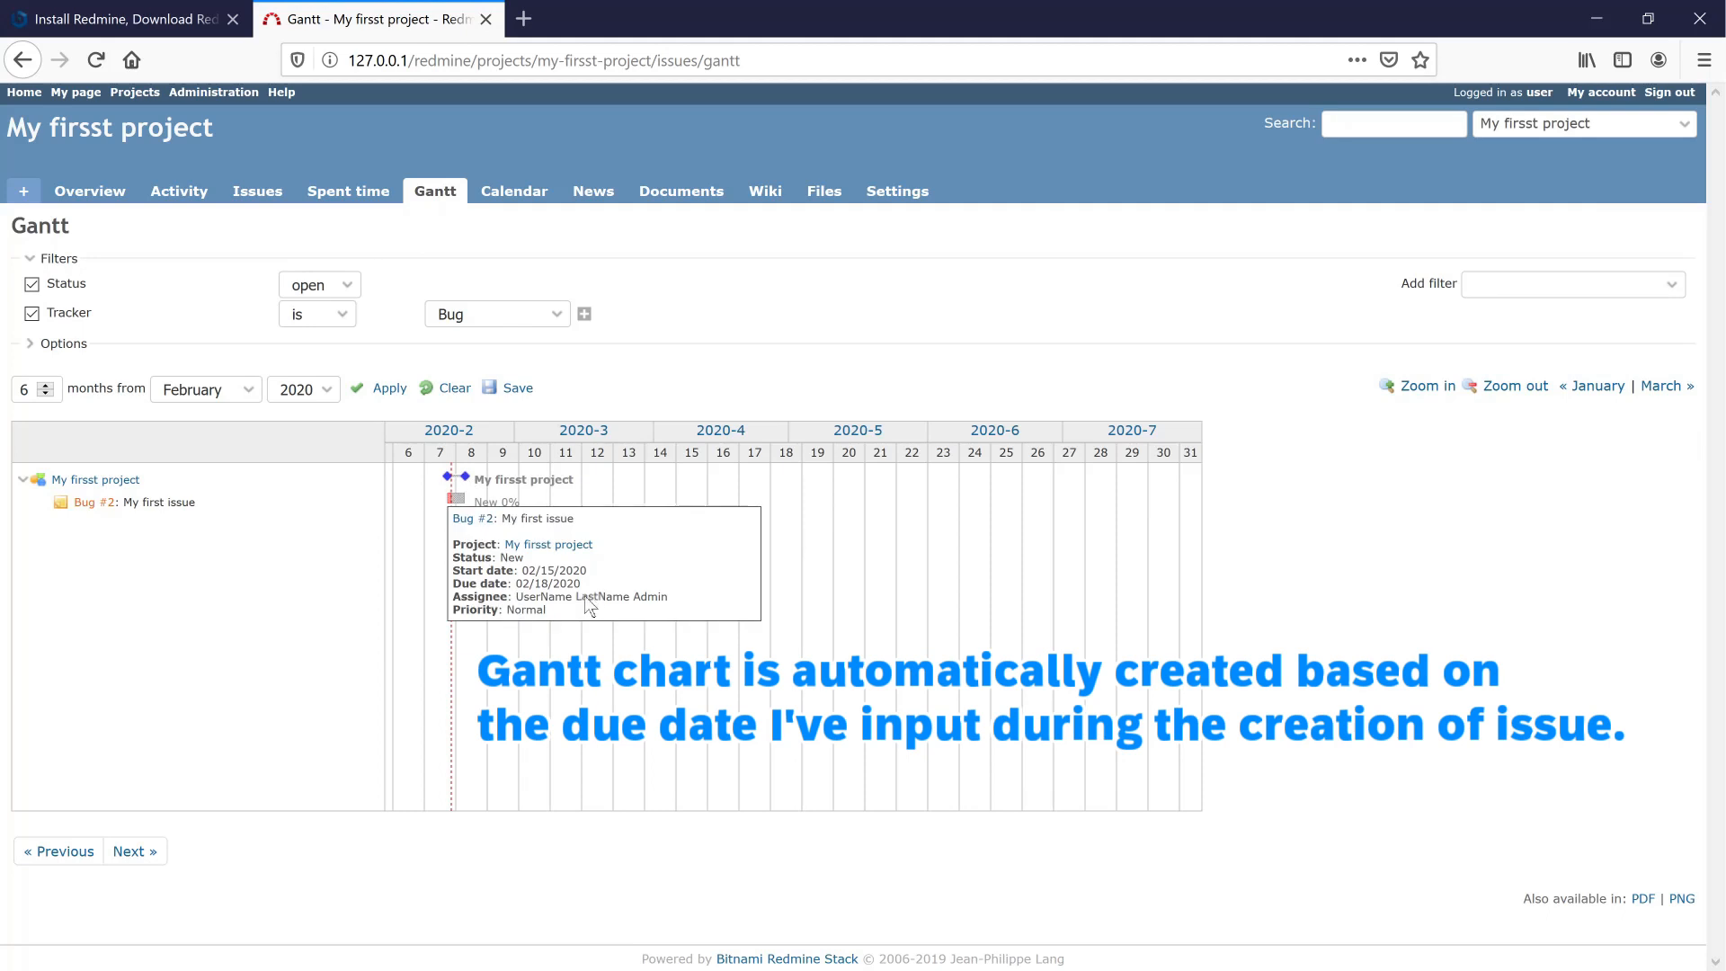
click(528, 202)
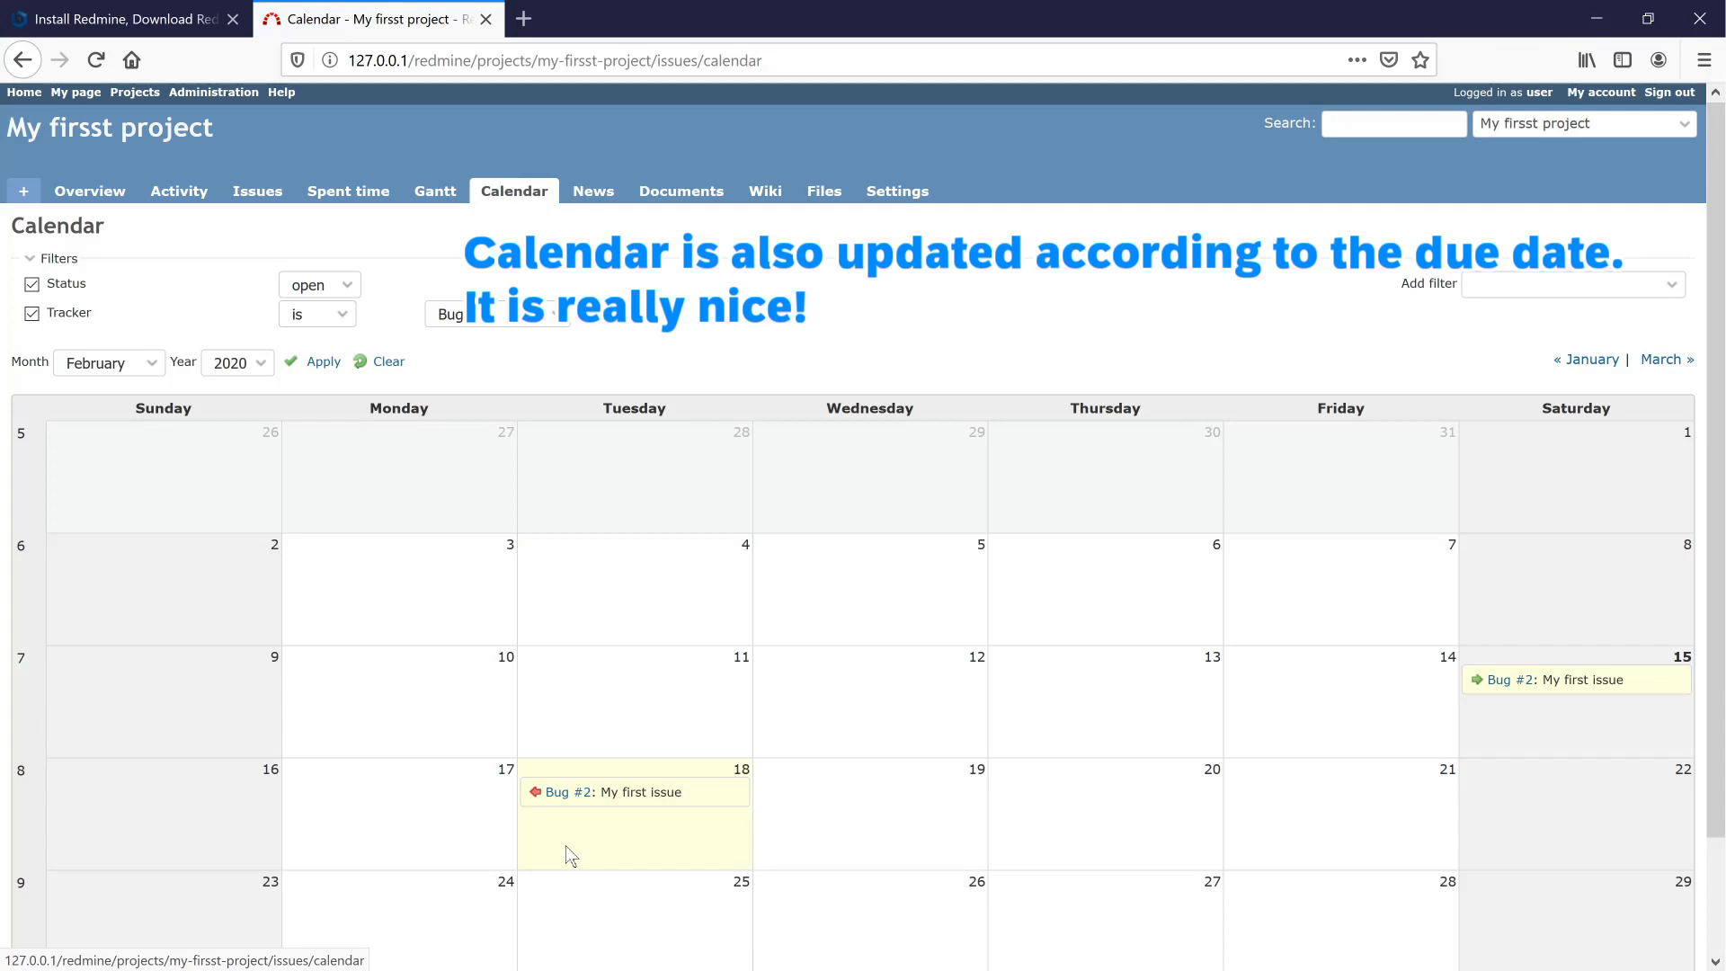
mouse_move(586, 796)
scroll(587, 795, down, 2)
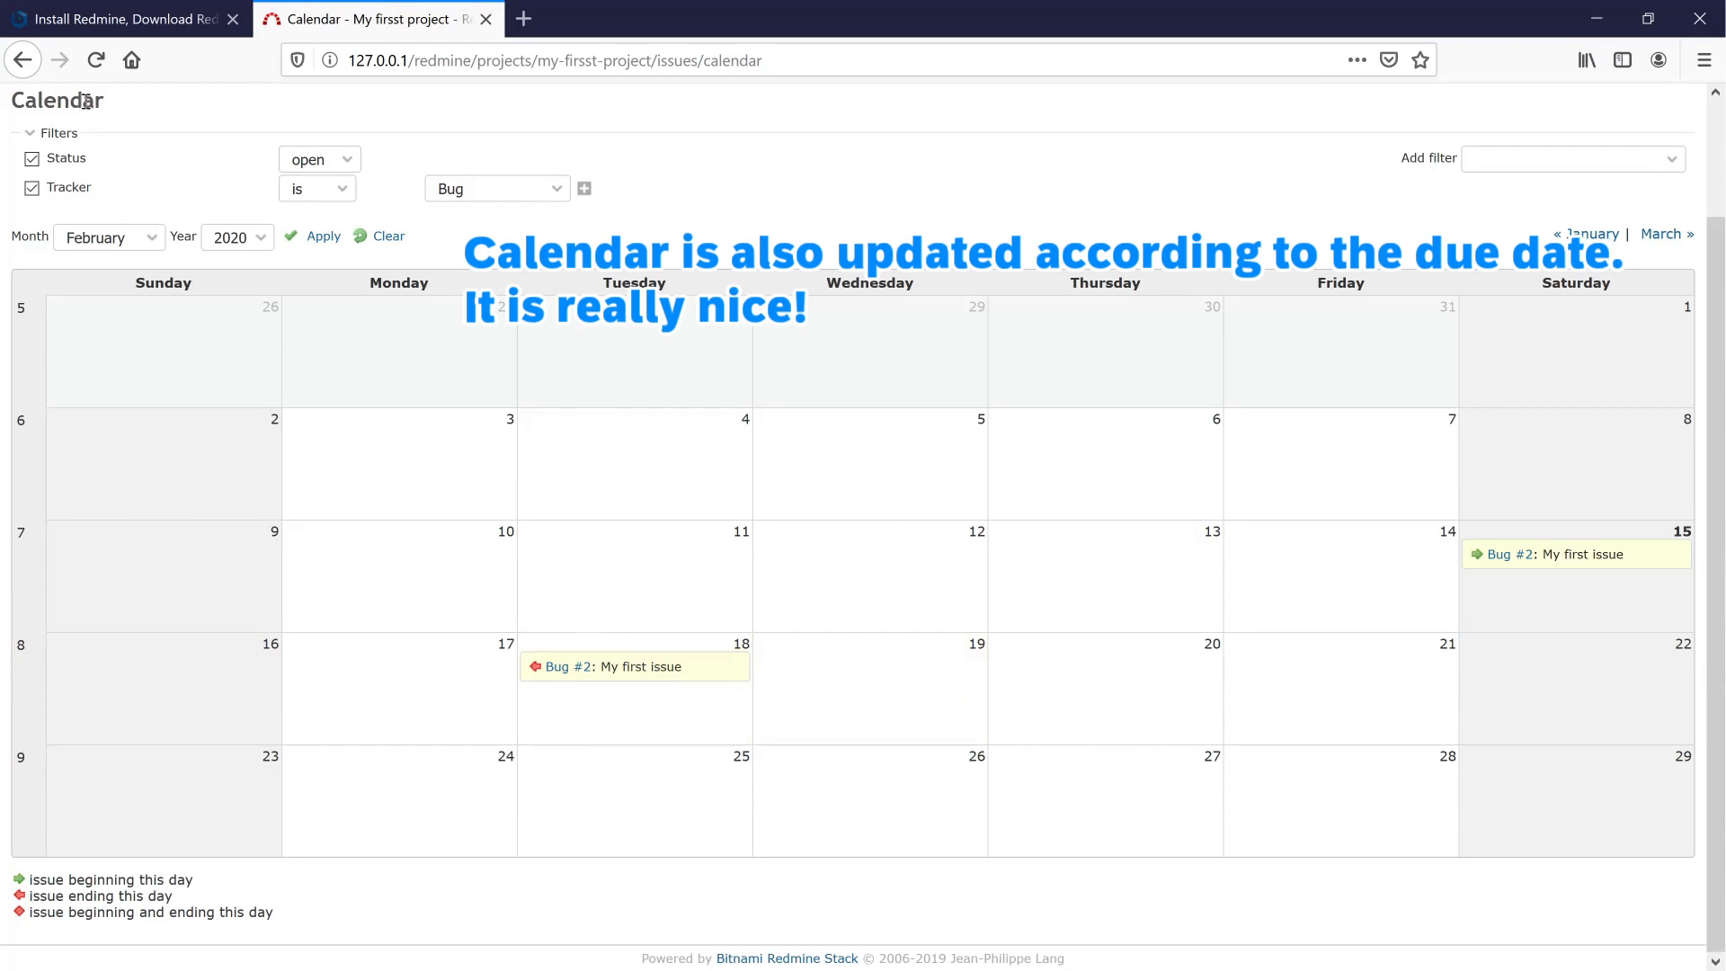
click(36, 70)
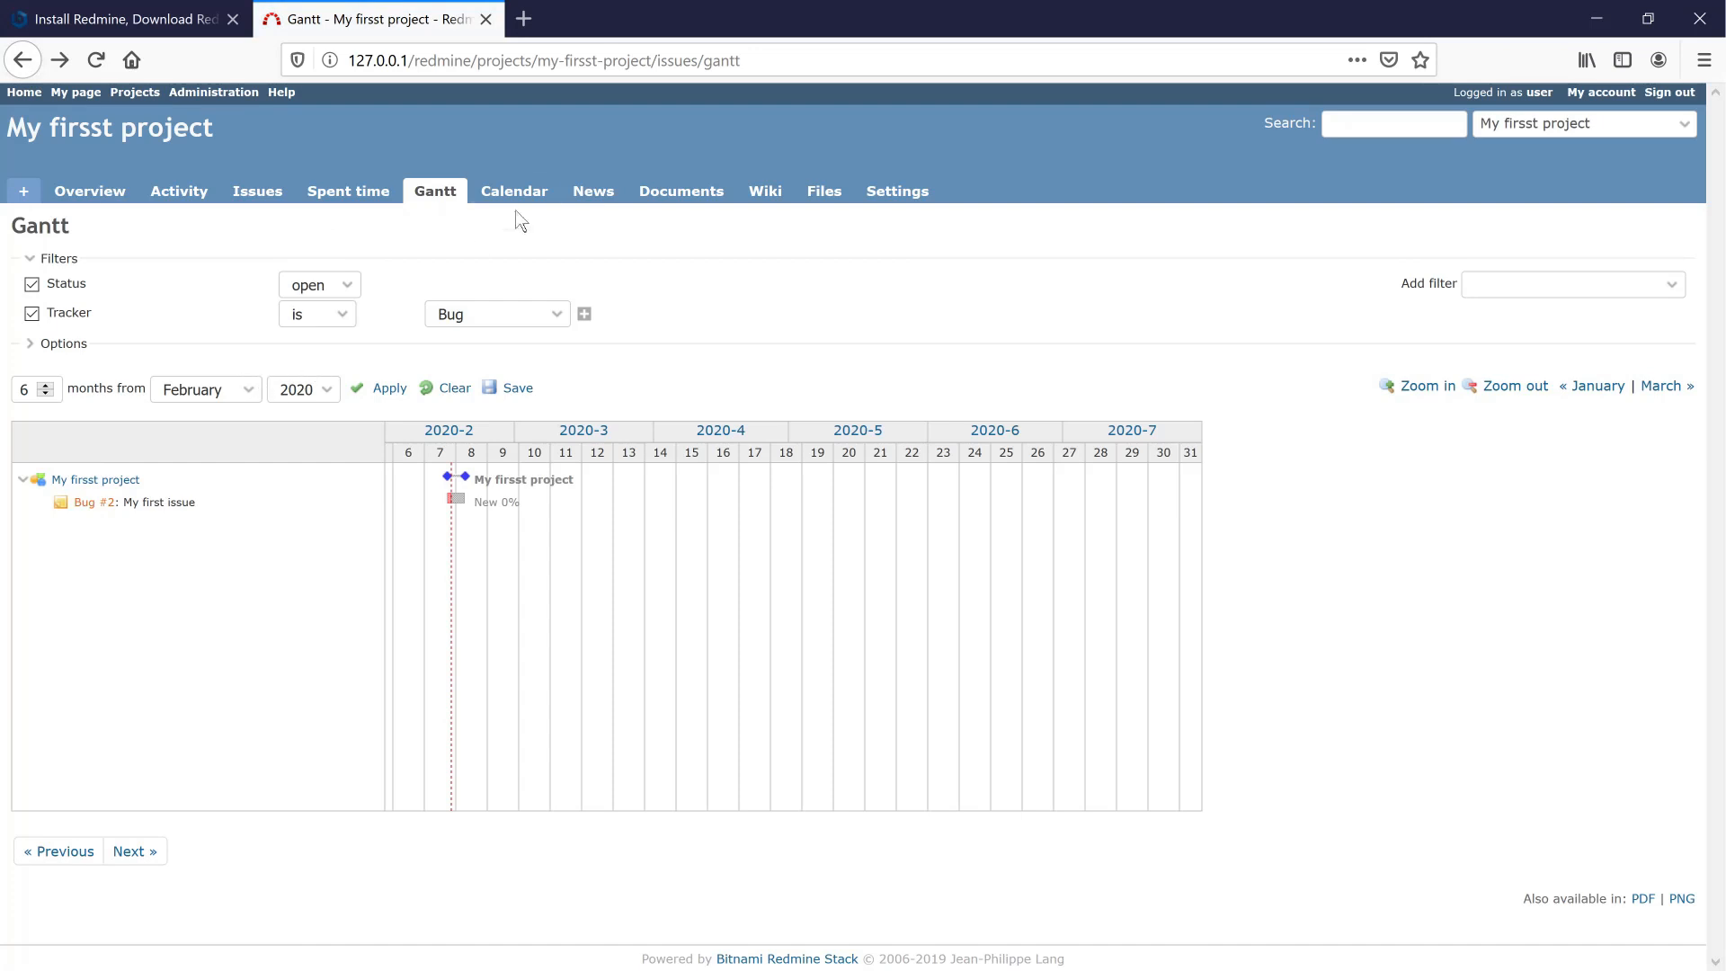
- Browse the project's News, Documents, Wiki, Files and Settings pages
click(592, 193)
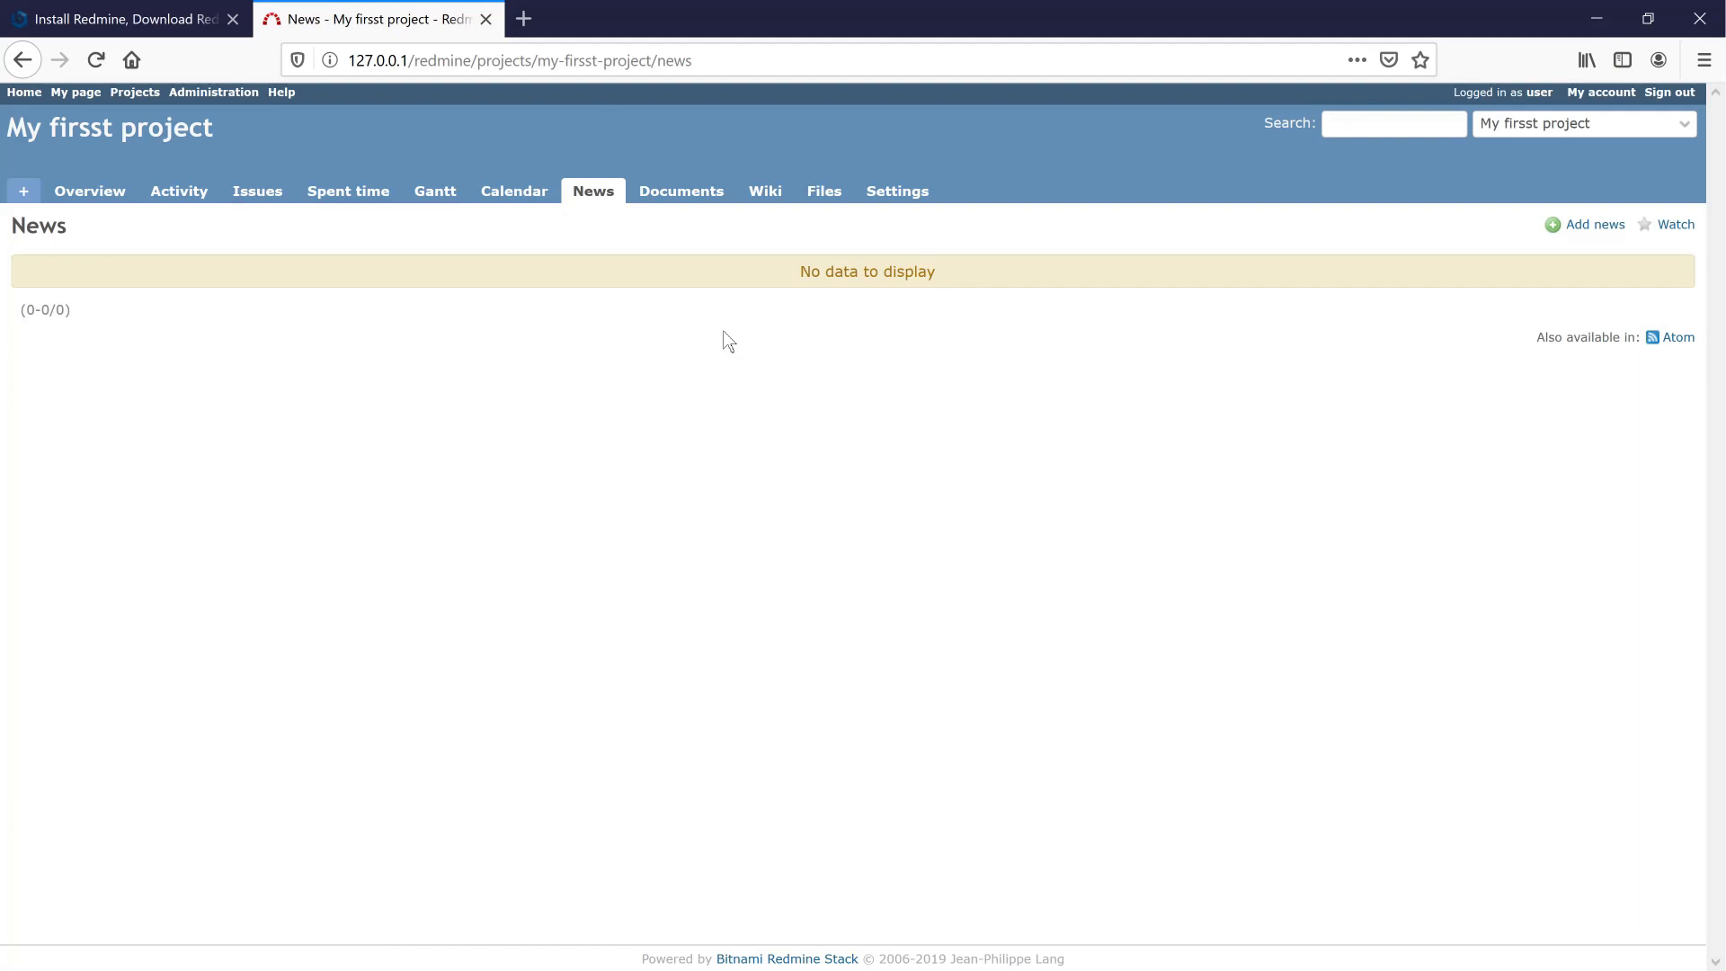
click(652, 187)
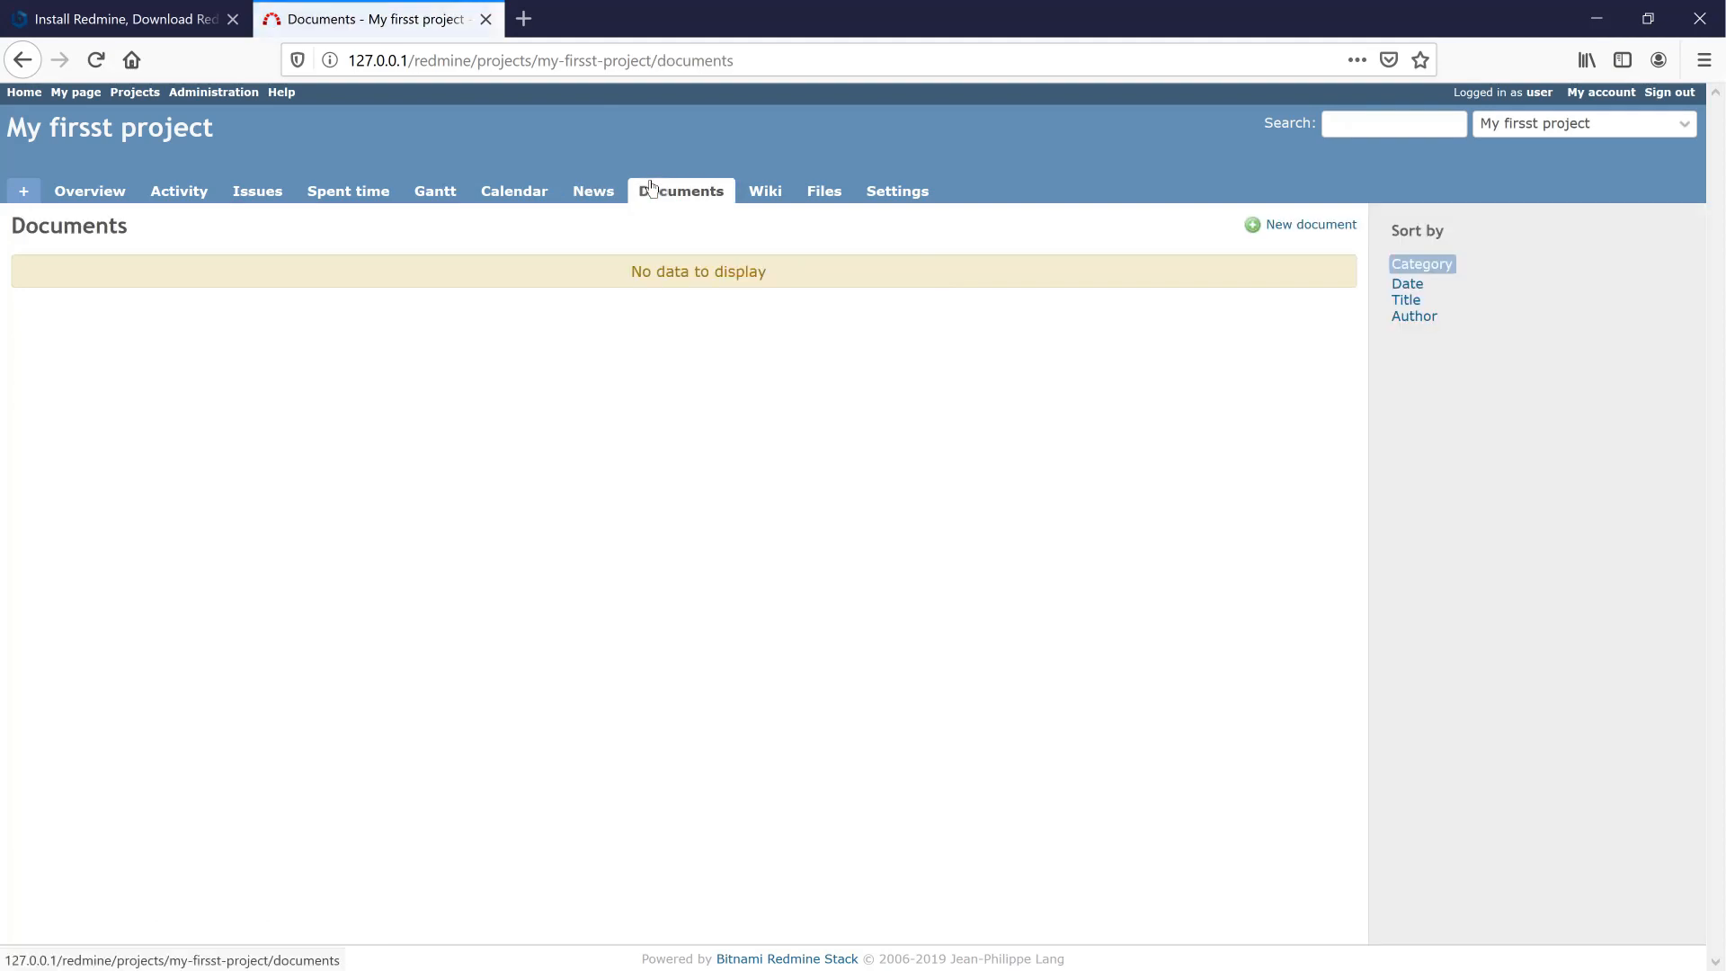
click(761, 193)
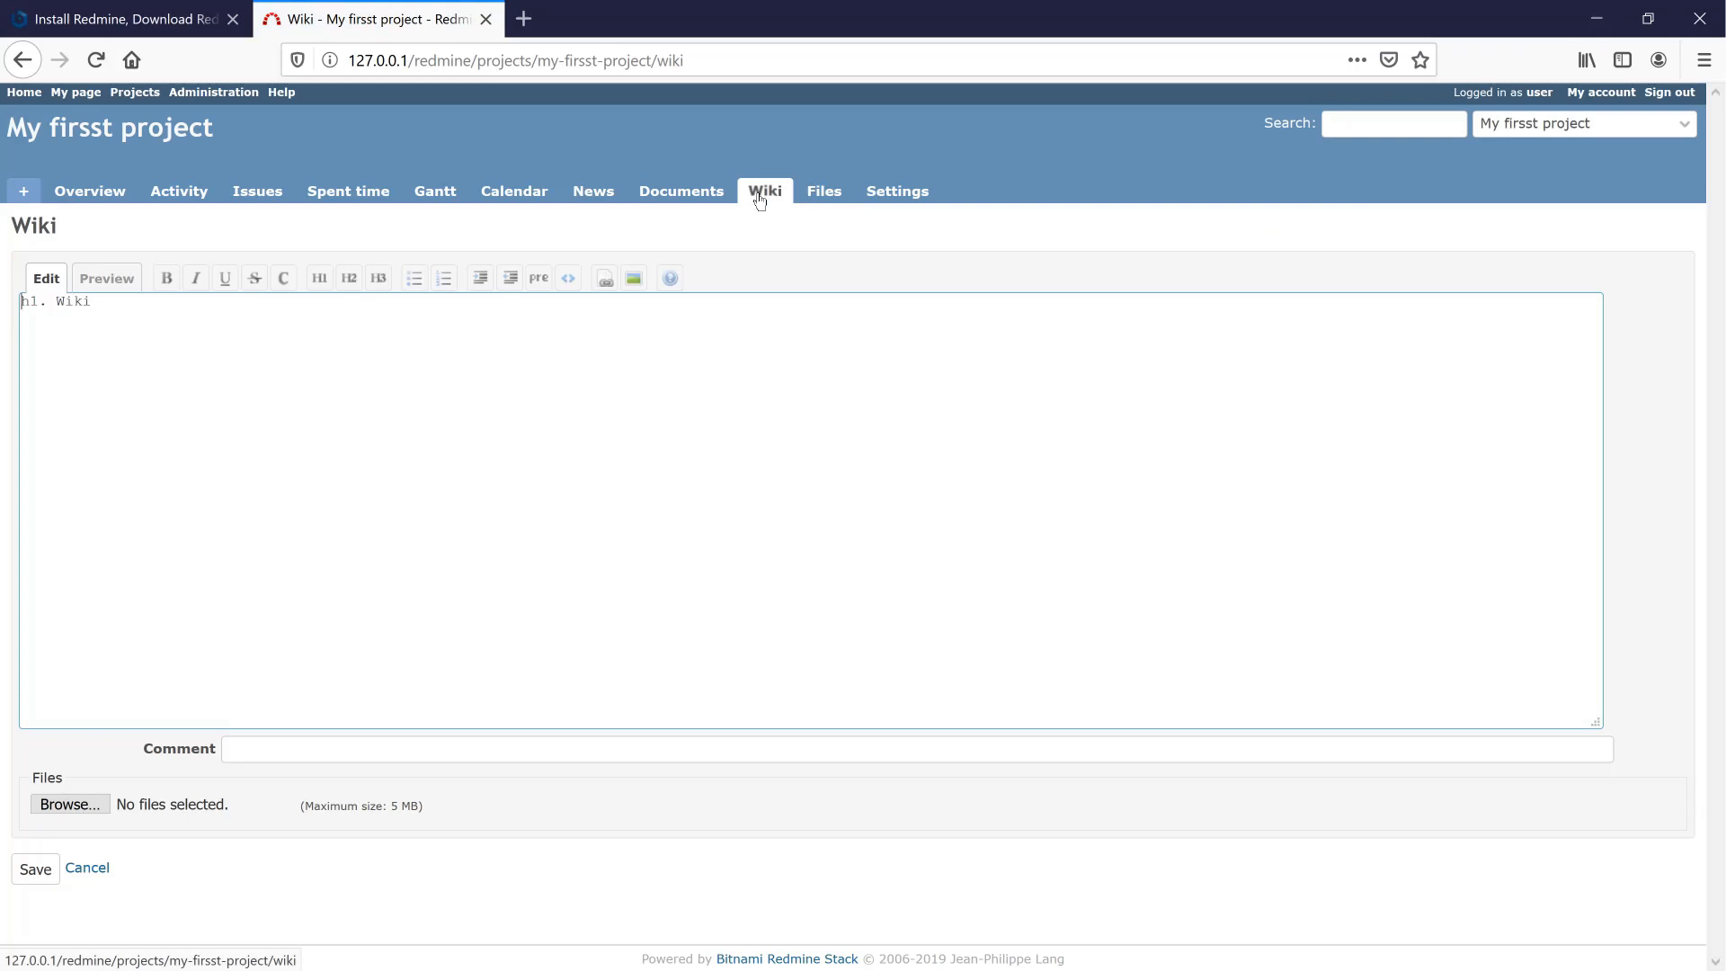
click(820, 190)
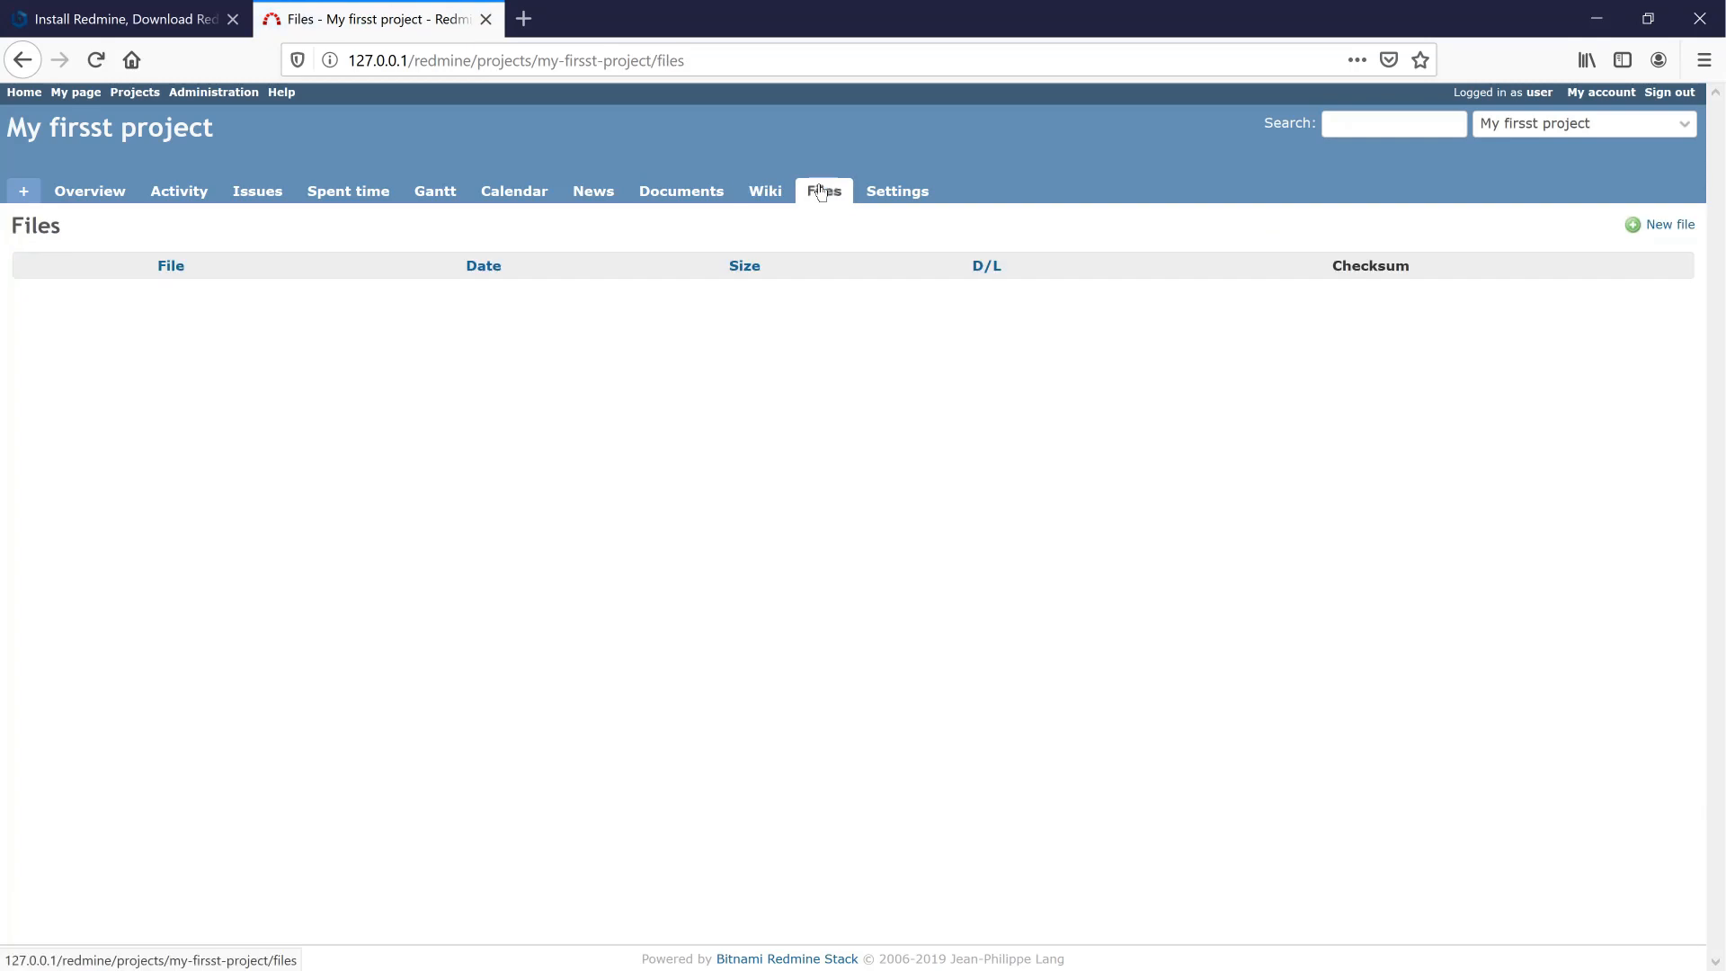
click(883, 195)
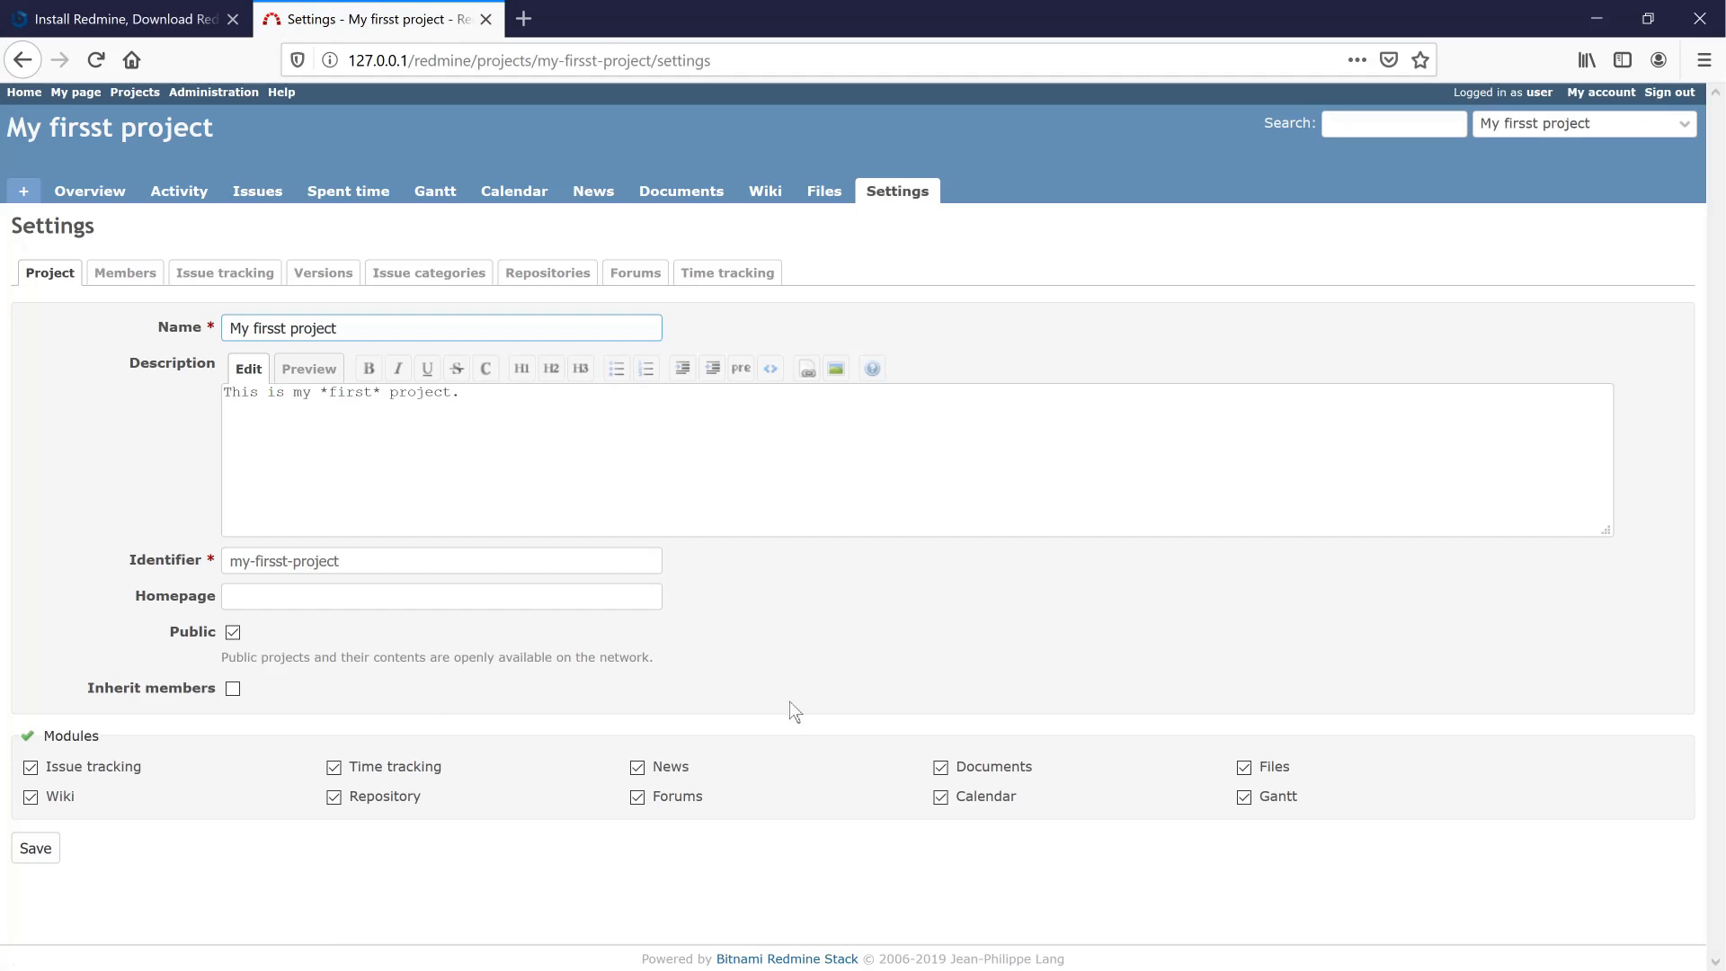
- From the Overview's open Bug count, open Bug #2 'My first issue'
click(86, 196)
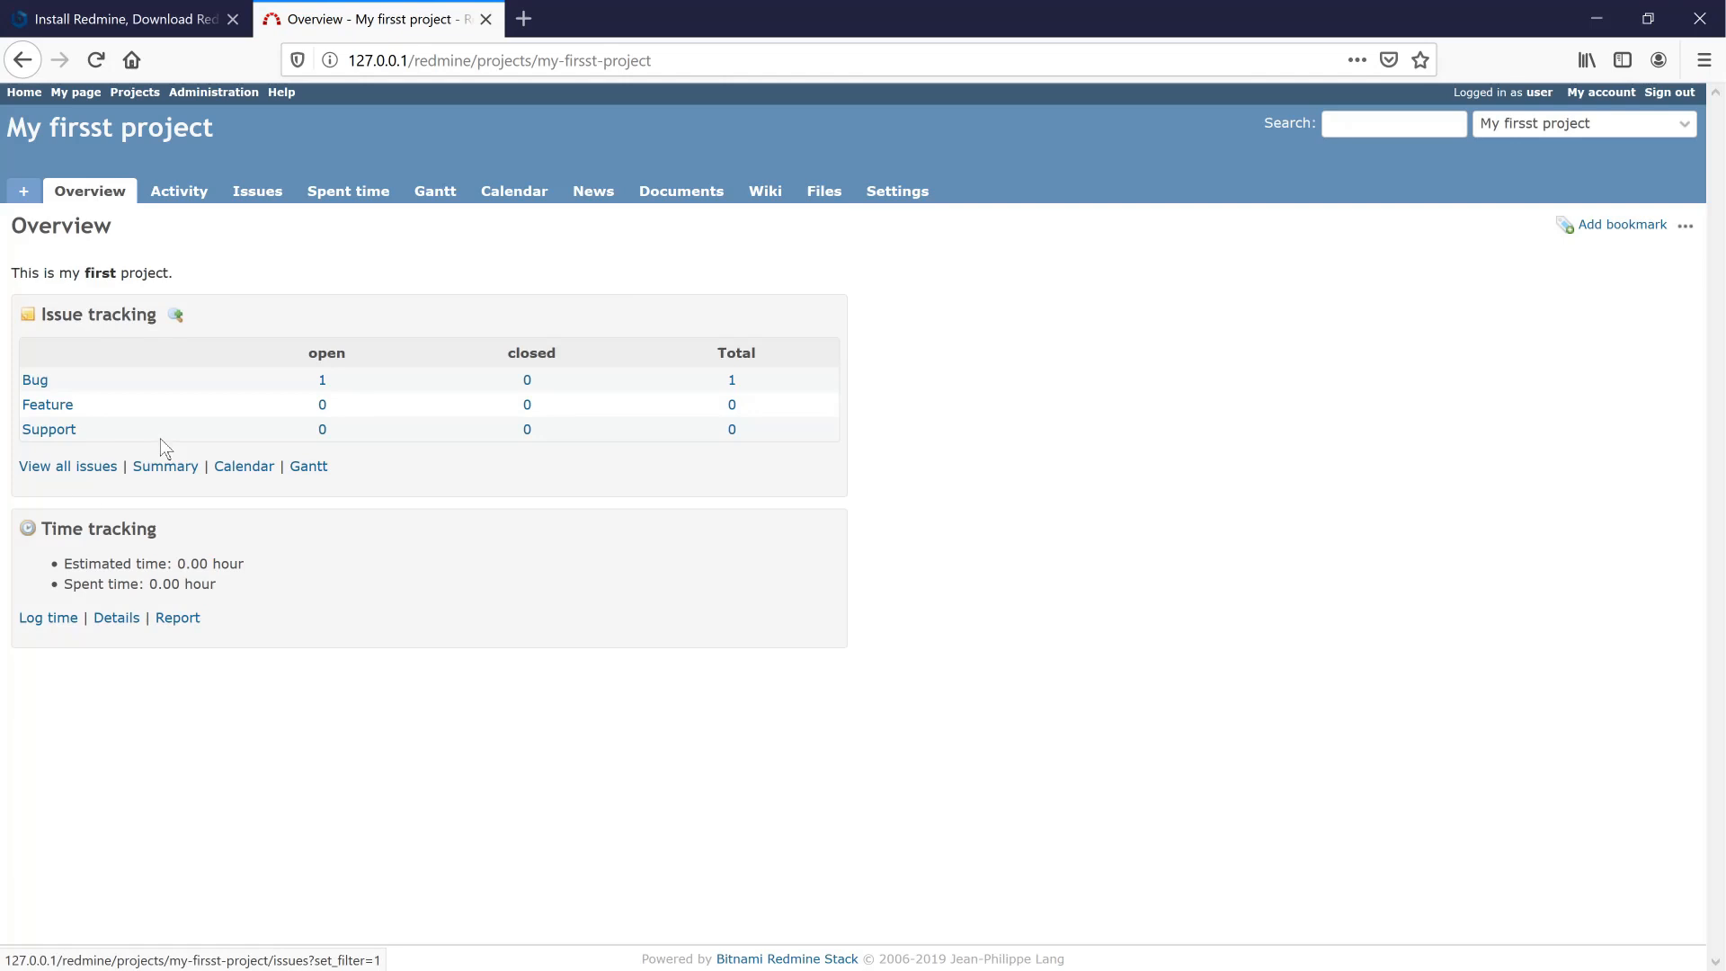
click(321, 382)
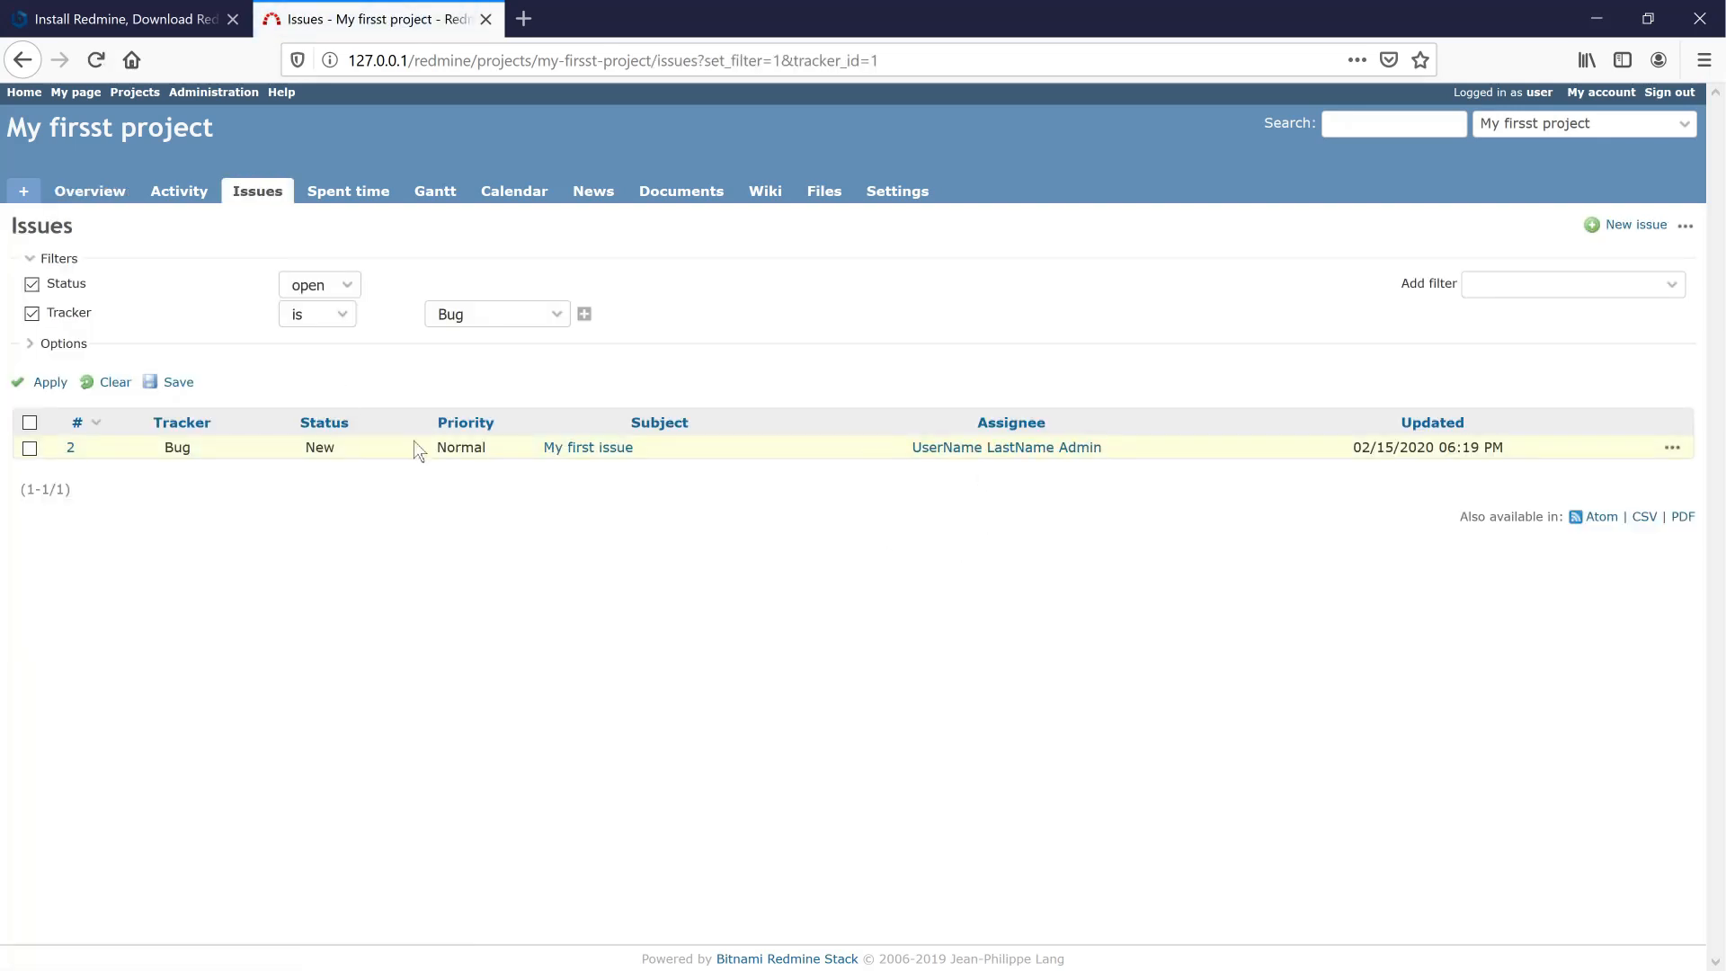
click(577, 454)
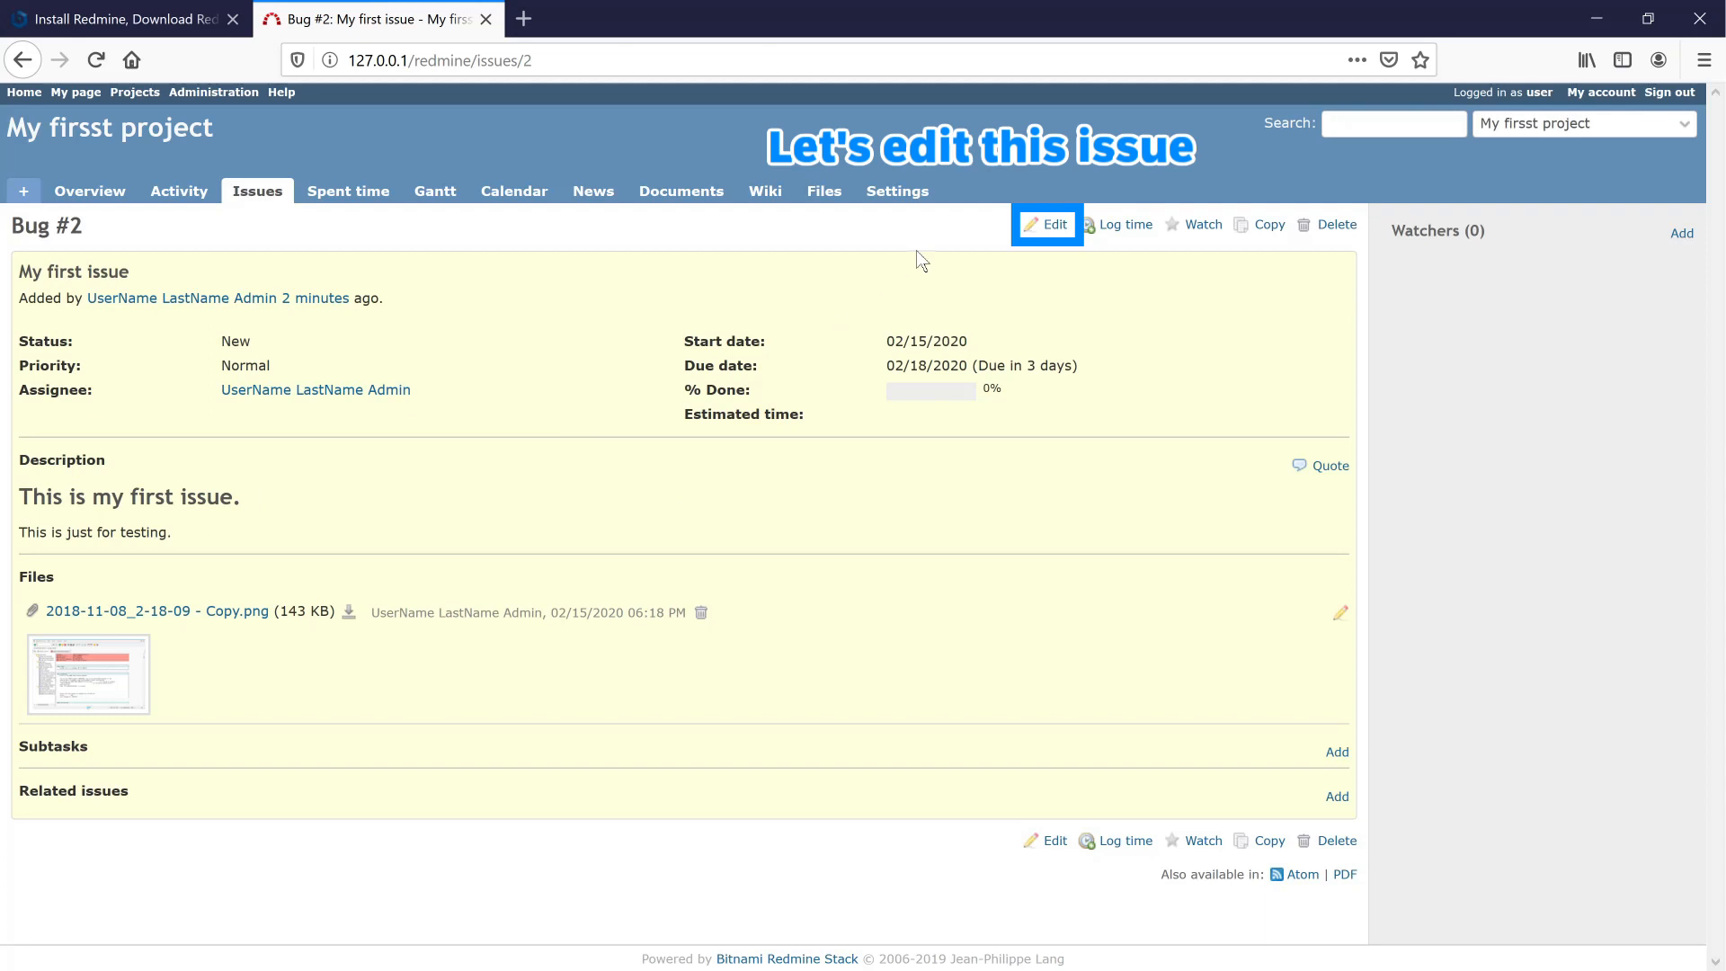
- Edit Bug #2 and set the time-log activity to Design
click(1054, 228)
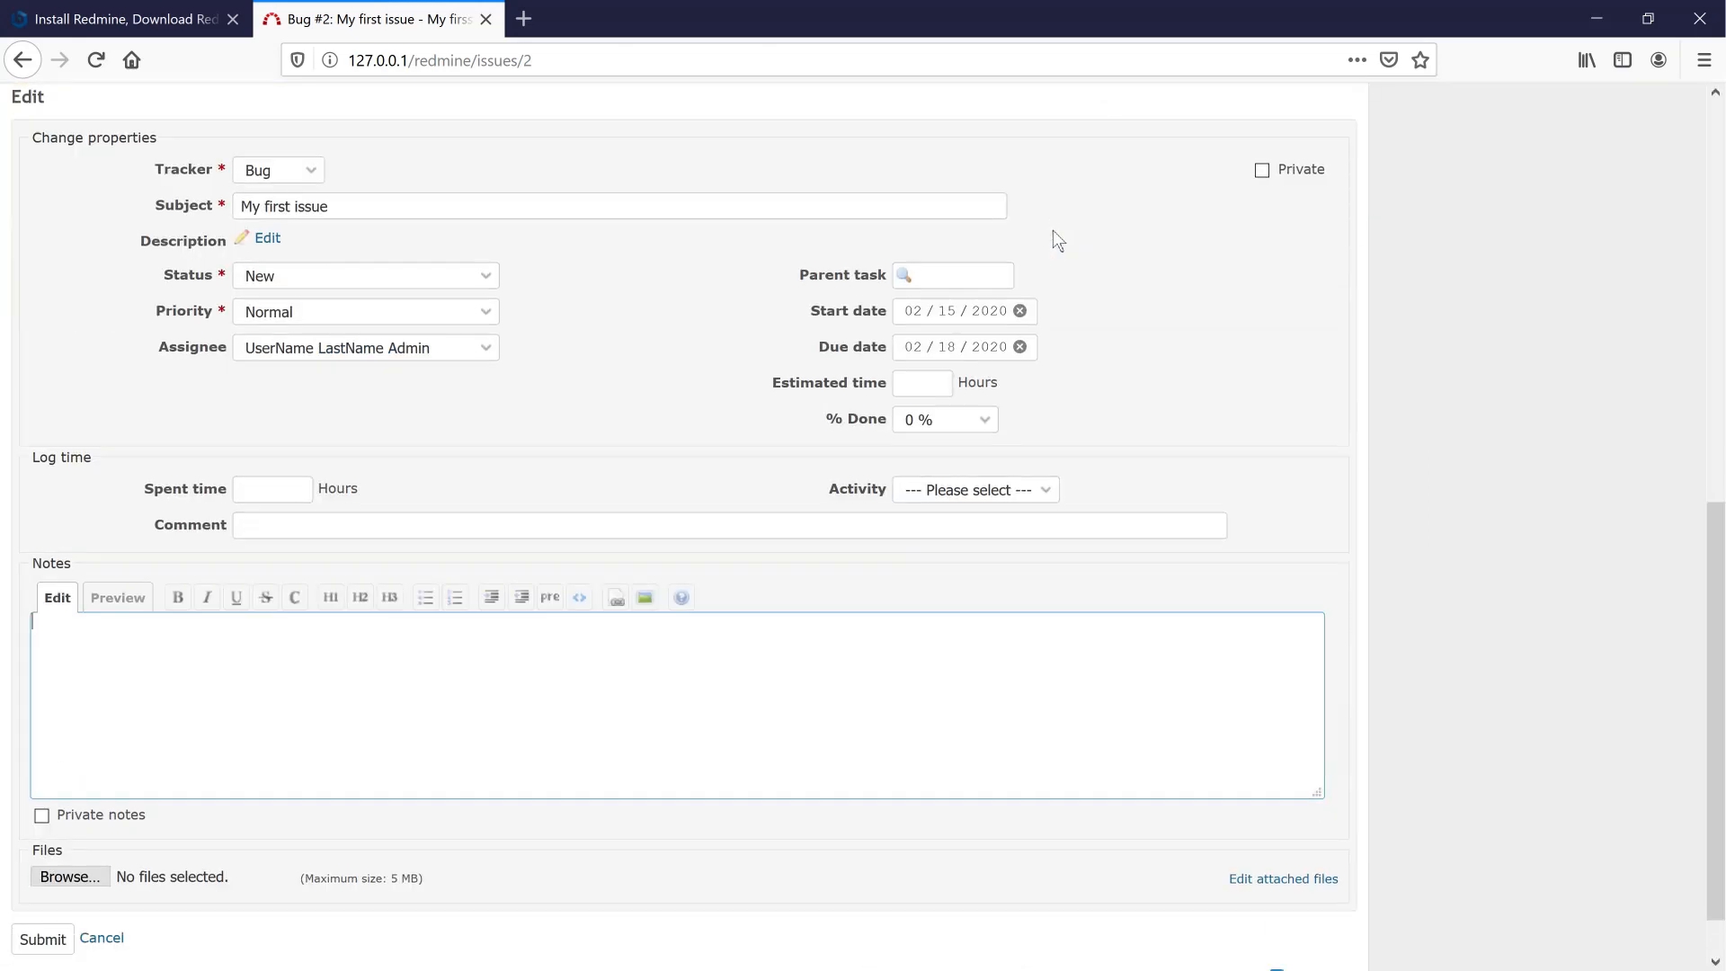
scroll(689, 570, down, 2)
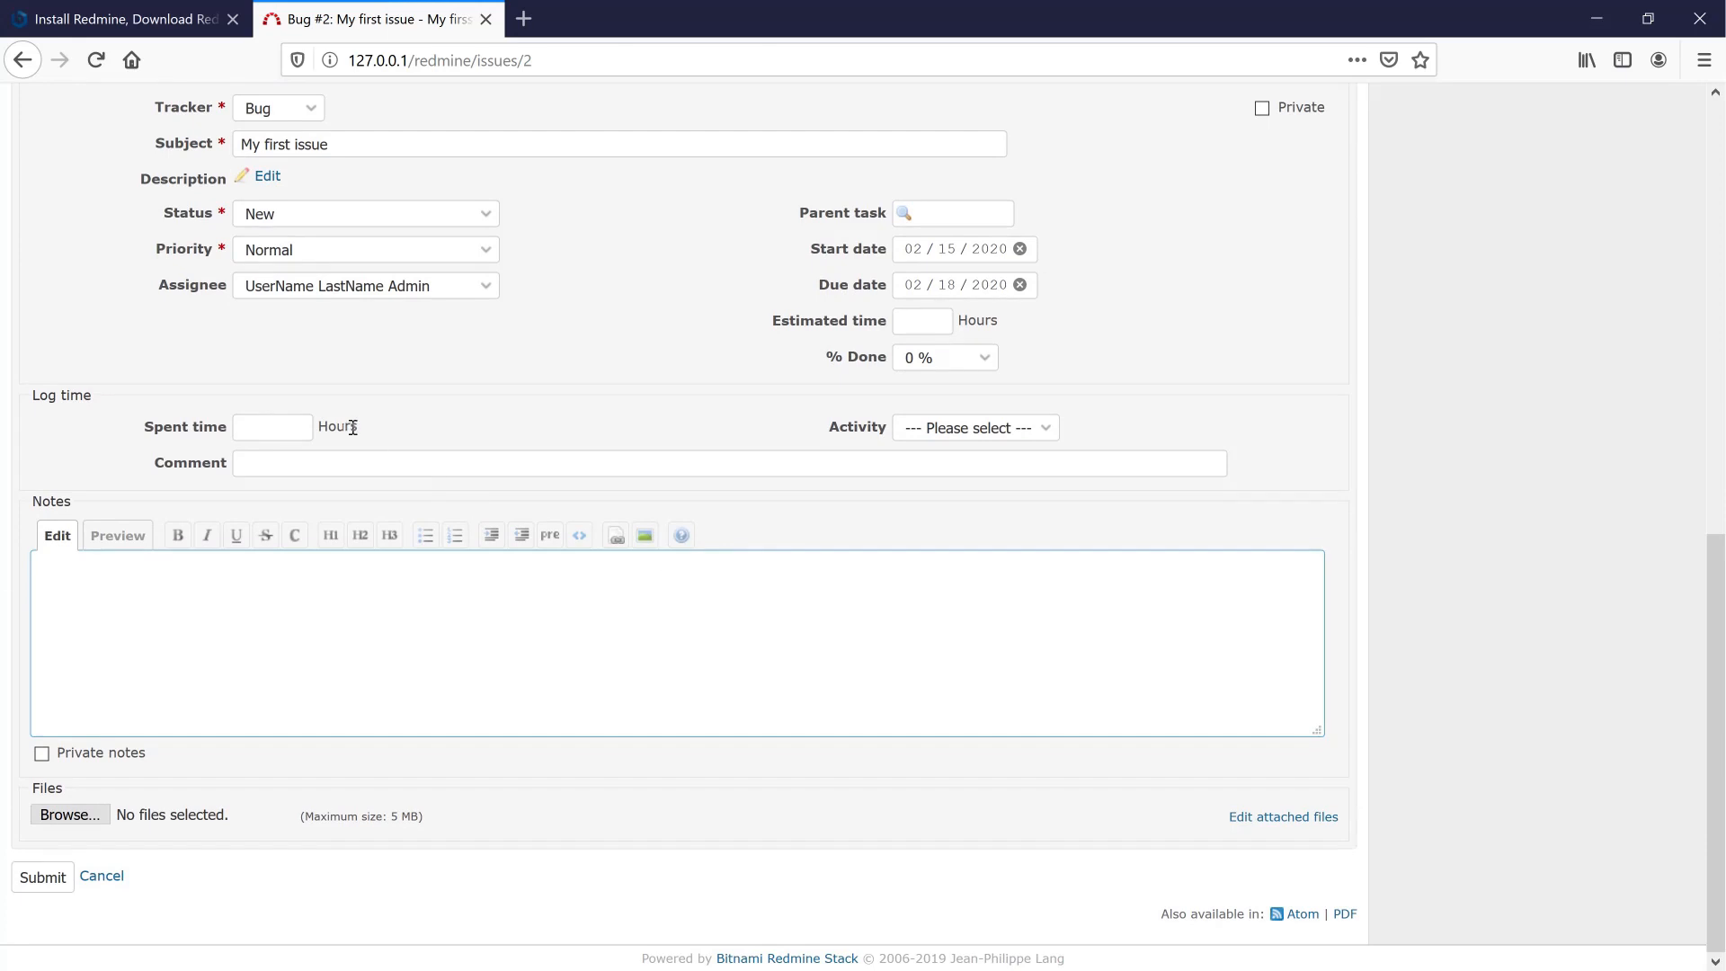
click(1040, 430)
click(980, 484)
- Add the note 'Done.' and log-time comment 'Done', then submit, which fails for blank hours
scroll(413, 567, up, 3)
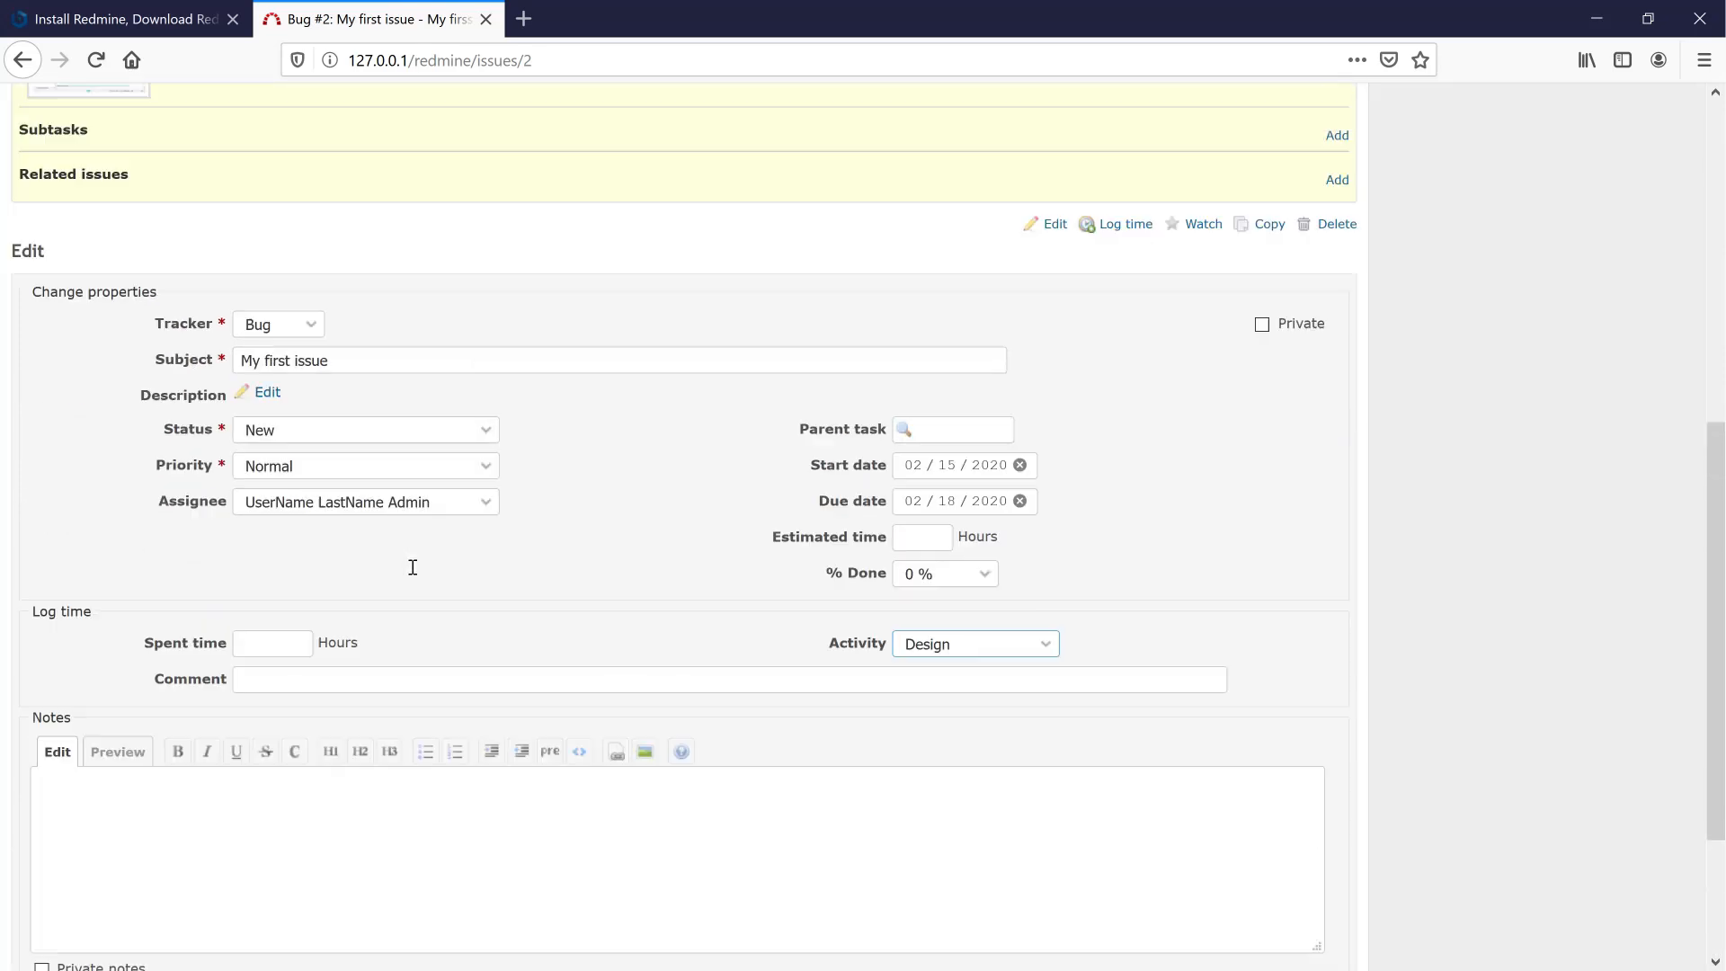
scroll(413, 567, down, 3)
click(397, 574)
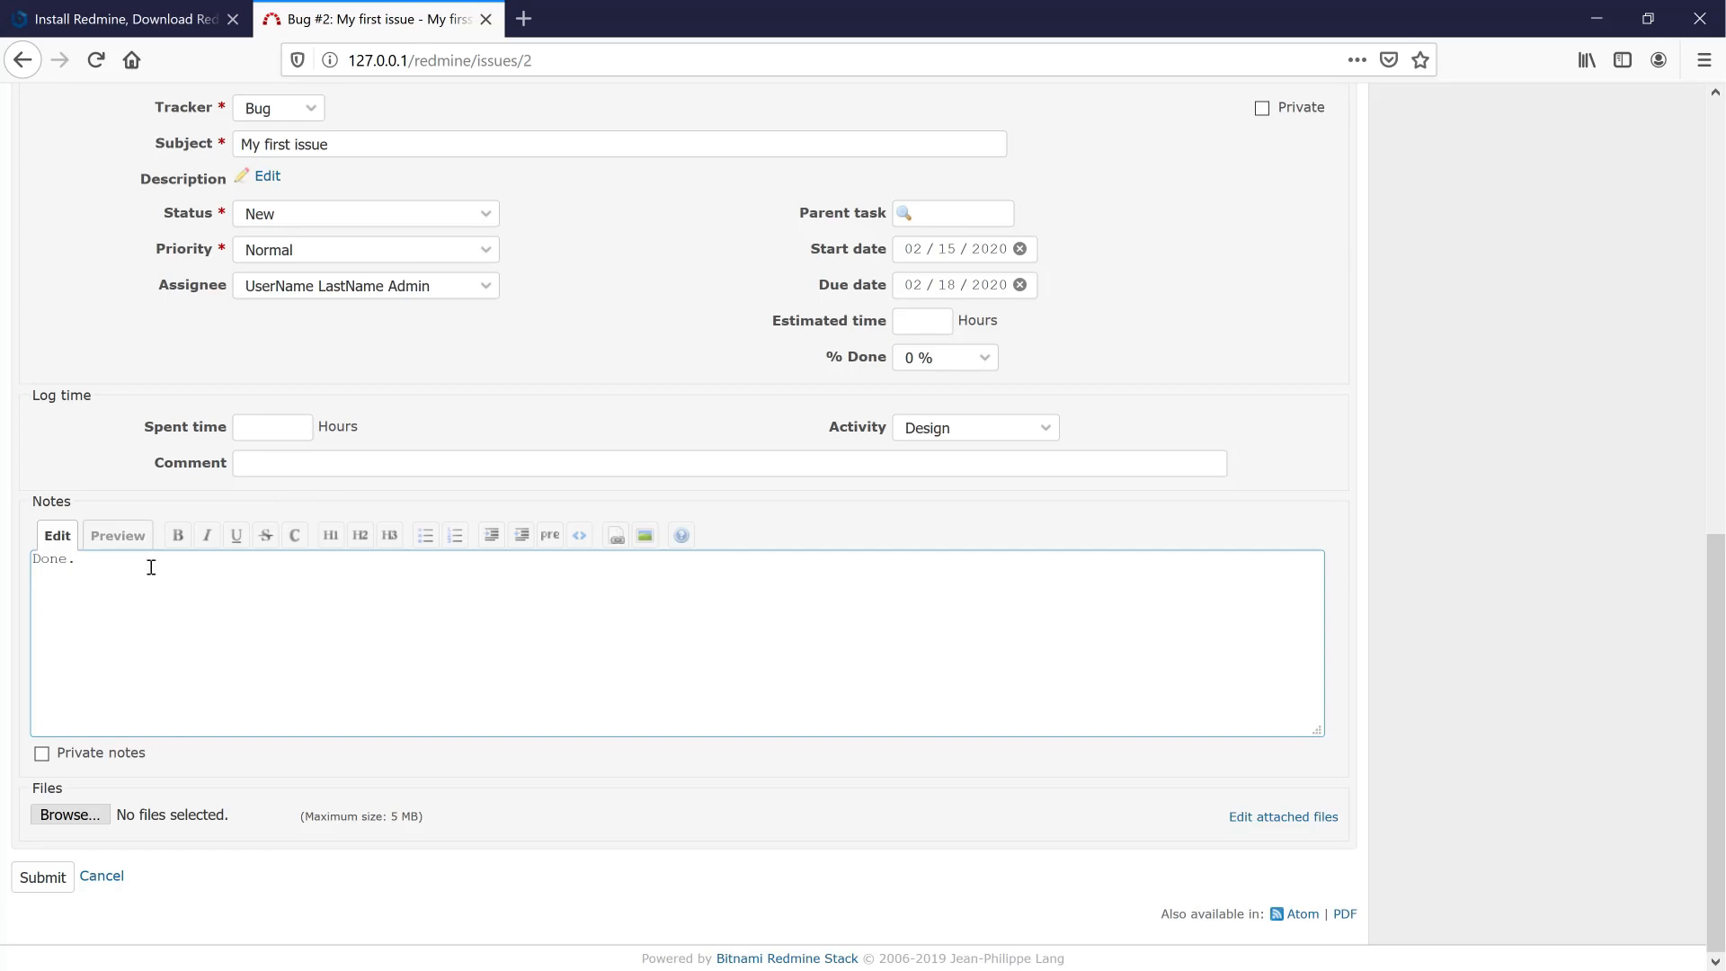
click(276, 464)
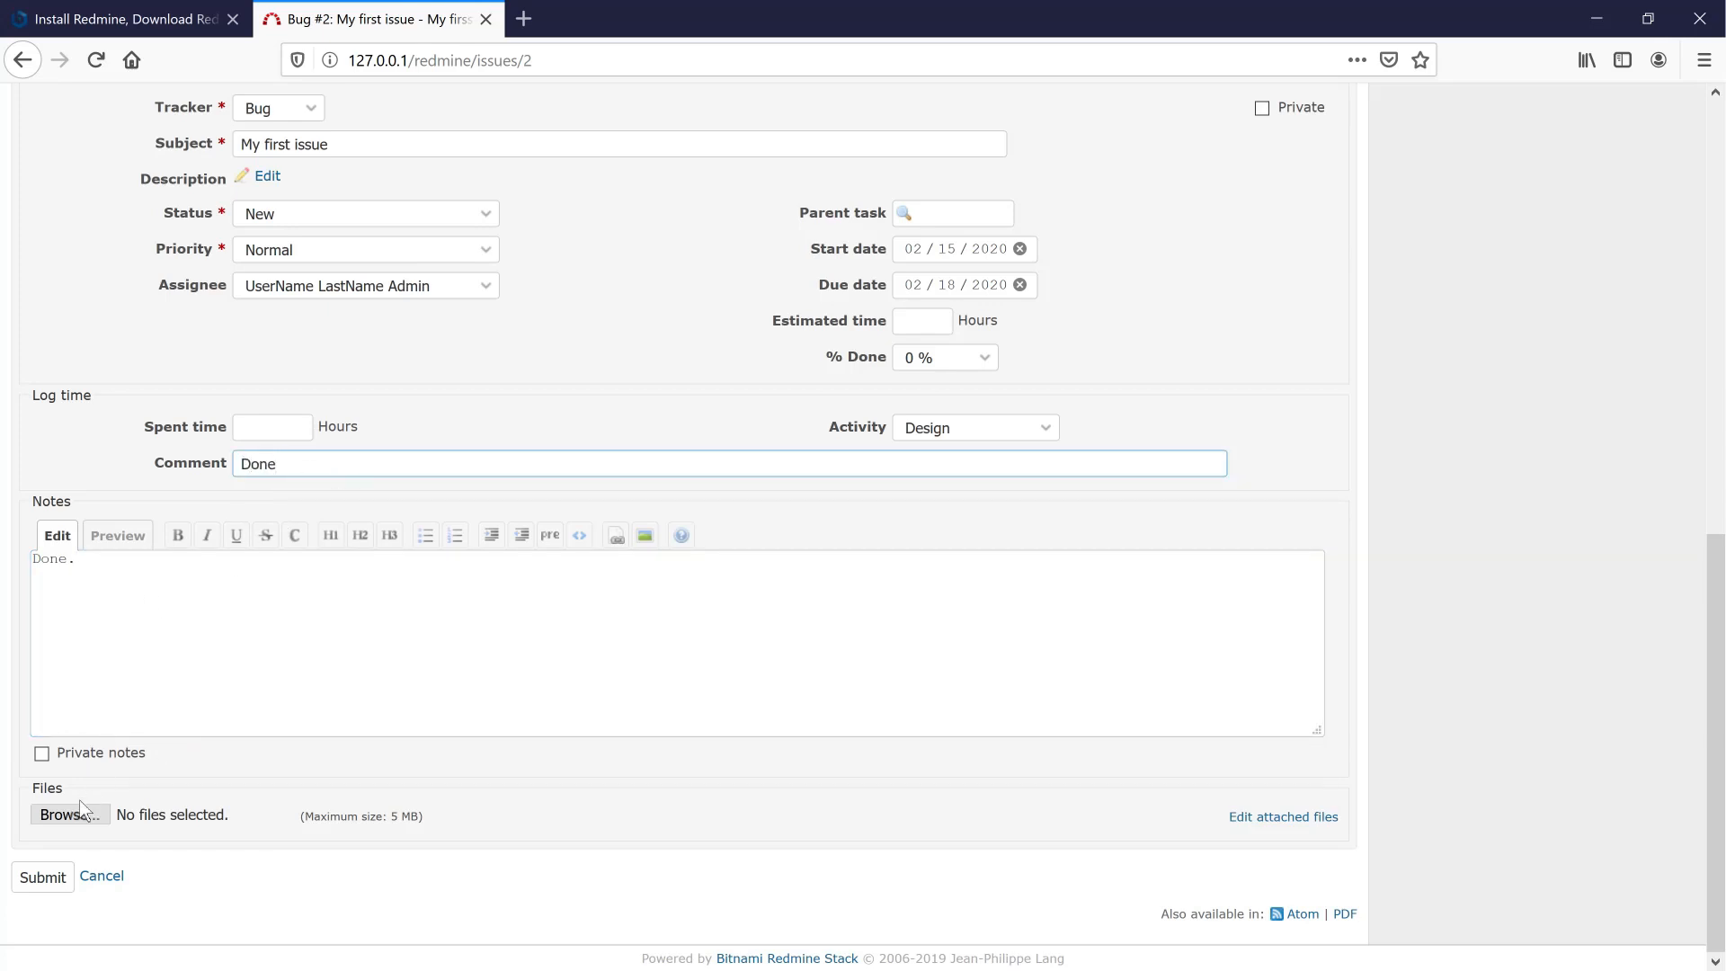
click(42, 866)
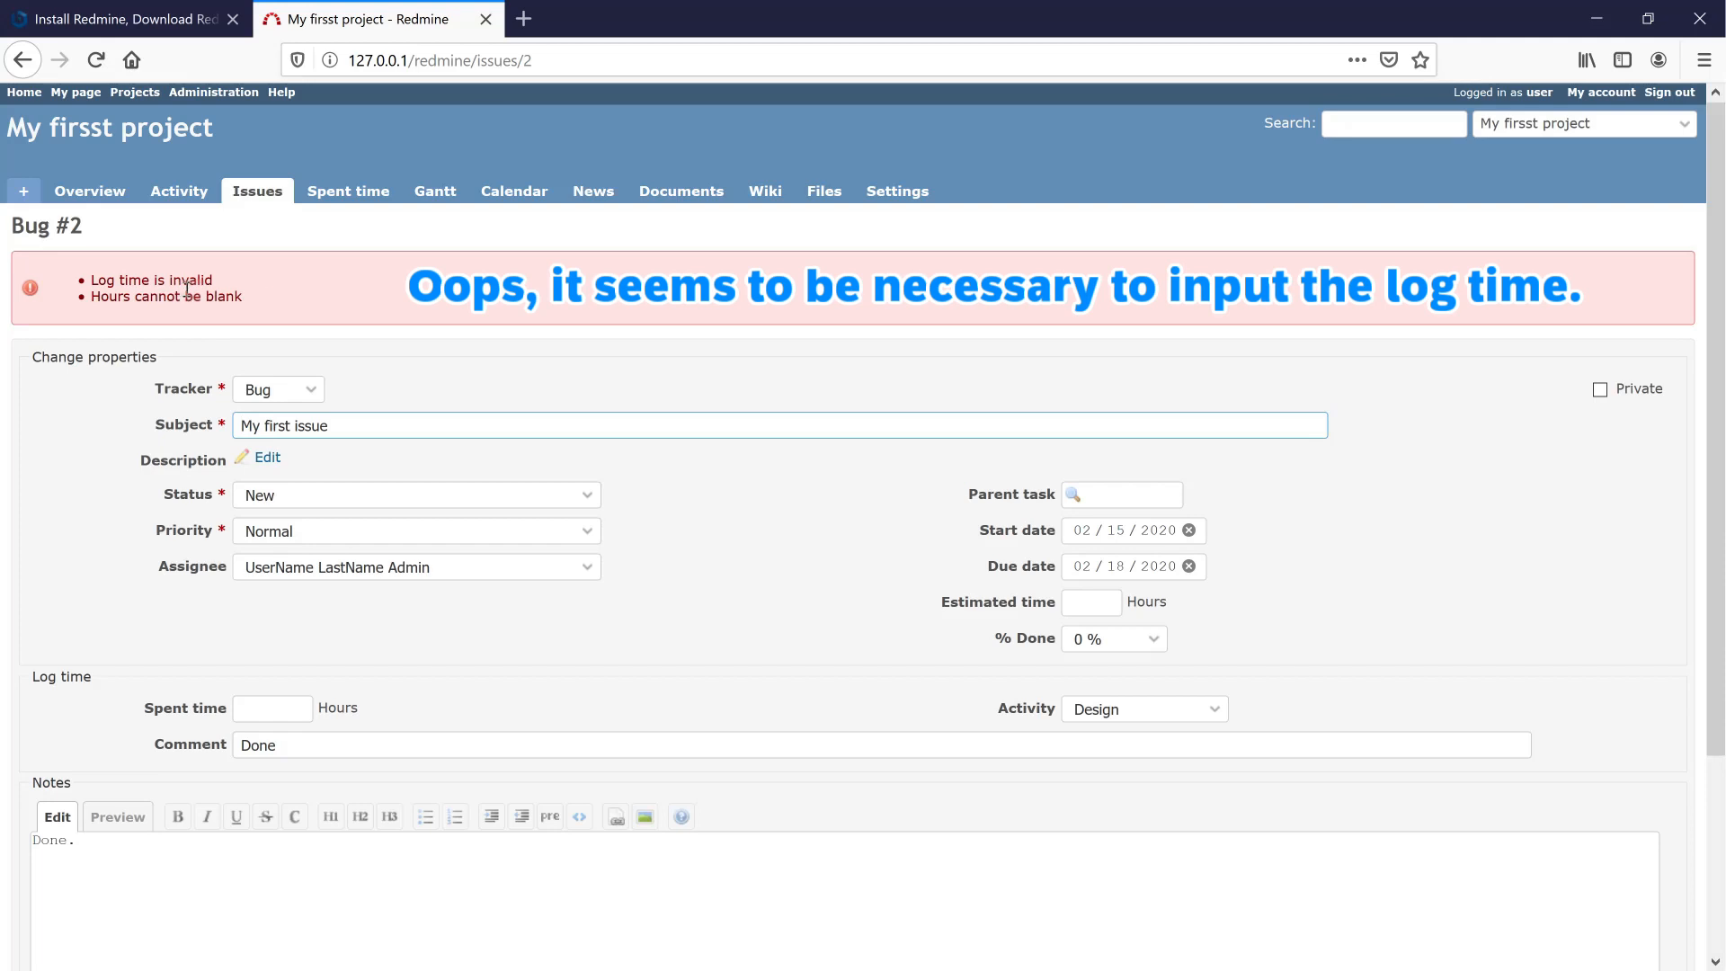
- Enter 0.5 spent hours on Bug #2 and set its status to Resolved
scroll(347, 558, down, 3)
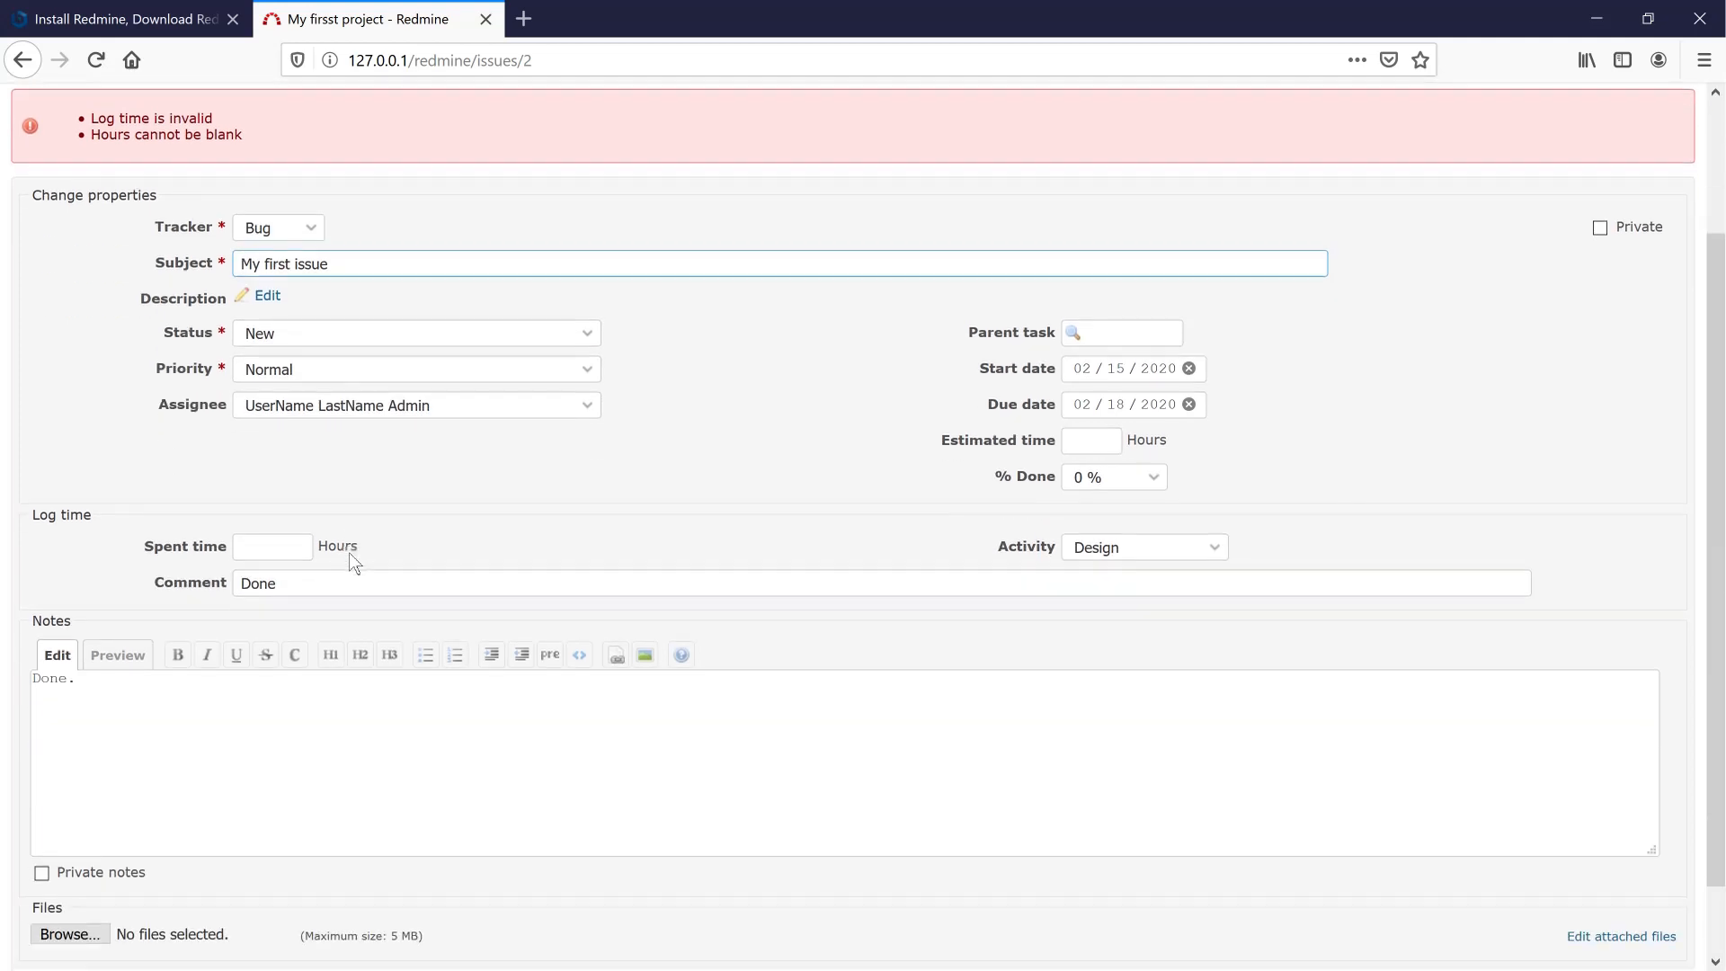
scroll(350, 553, up, 3)
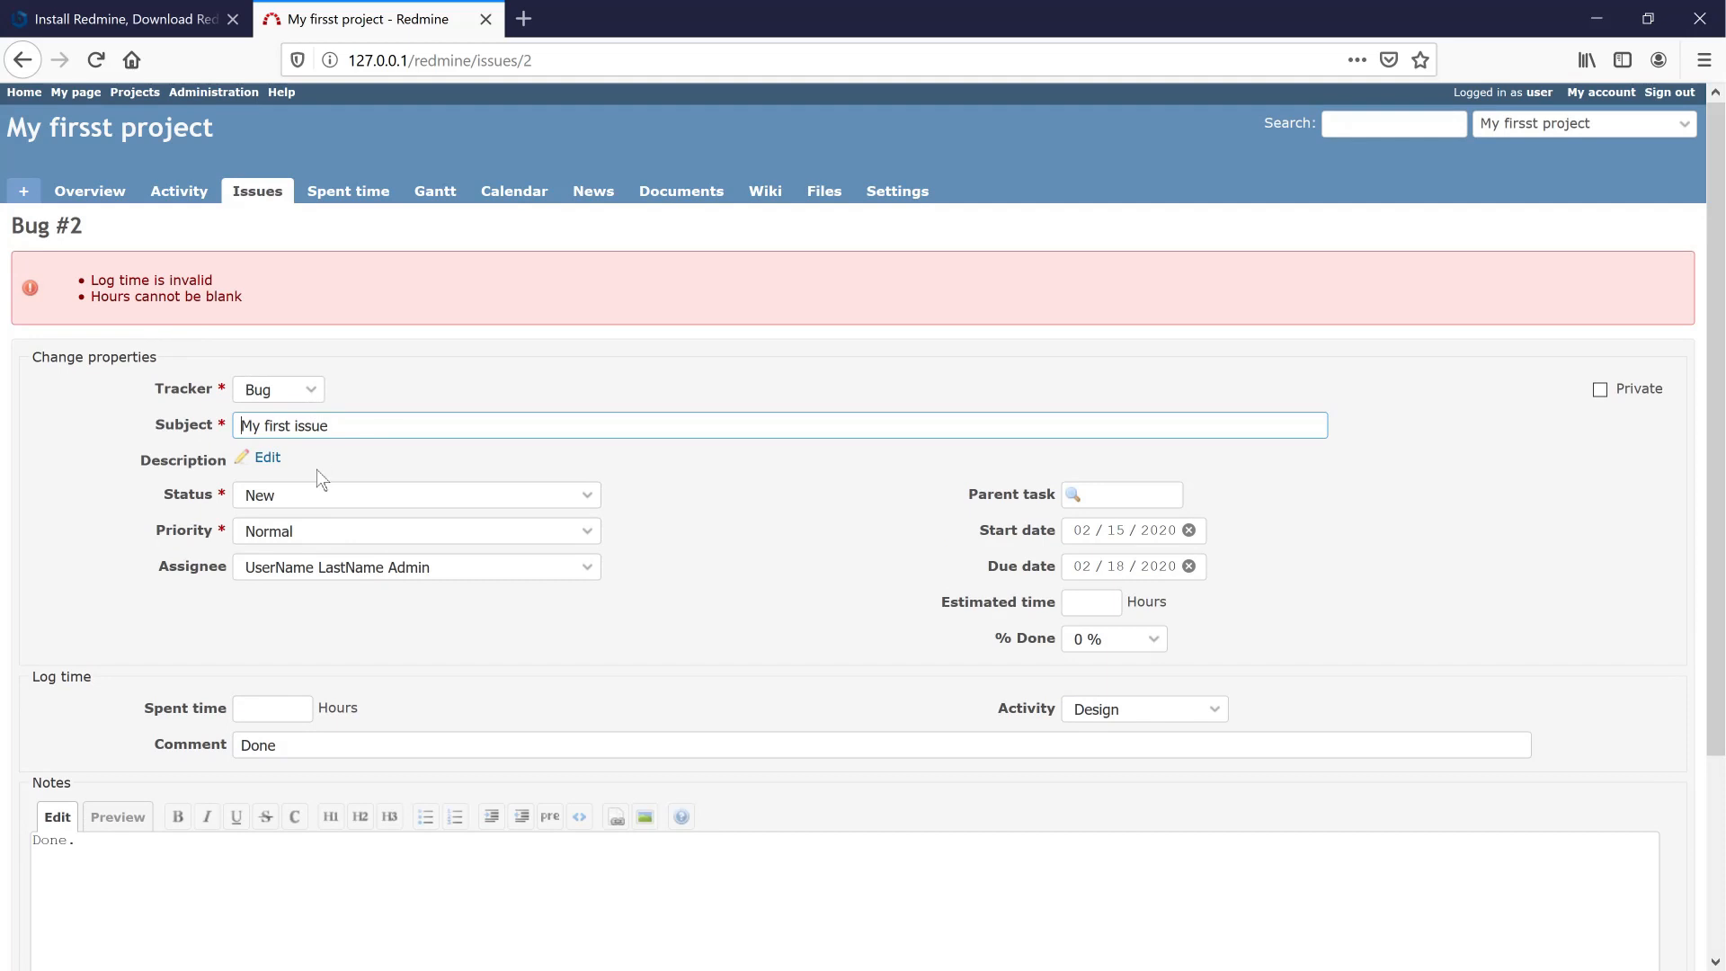
click(291, 718)
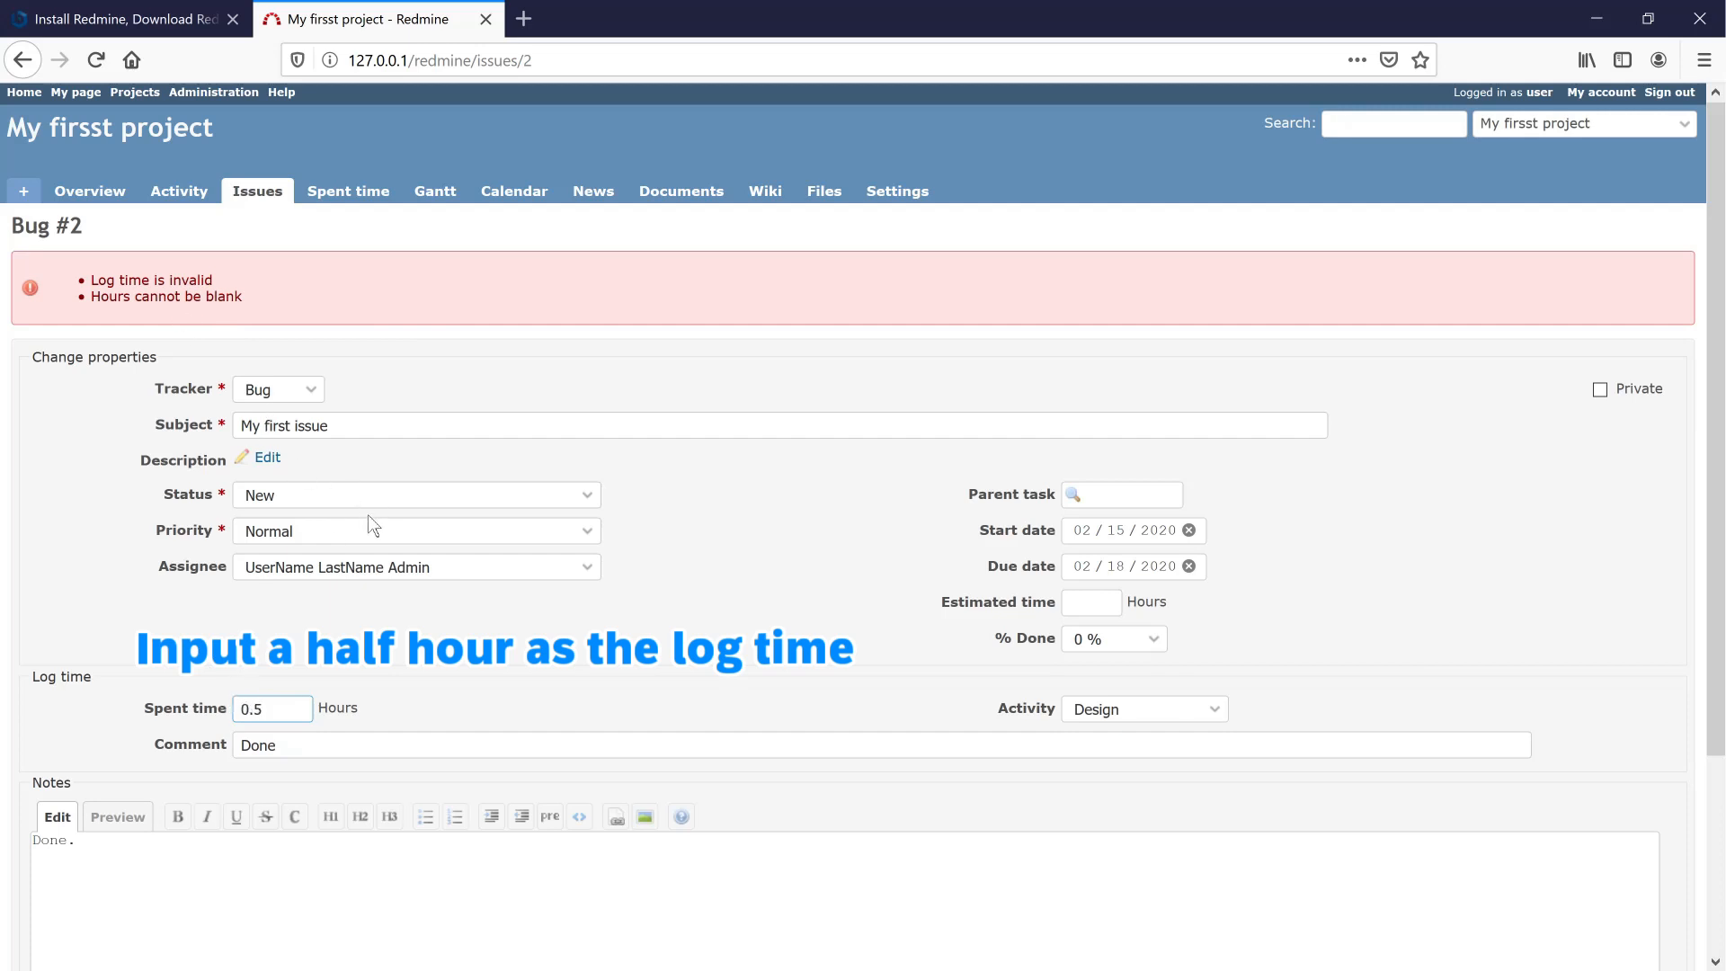
click(442, 498)
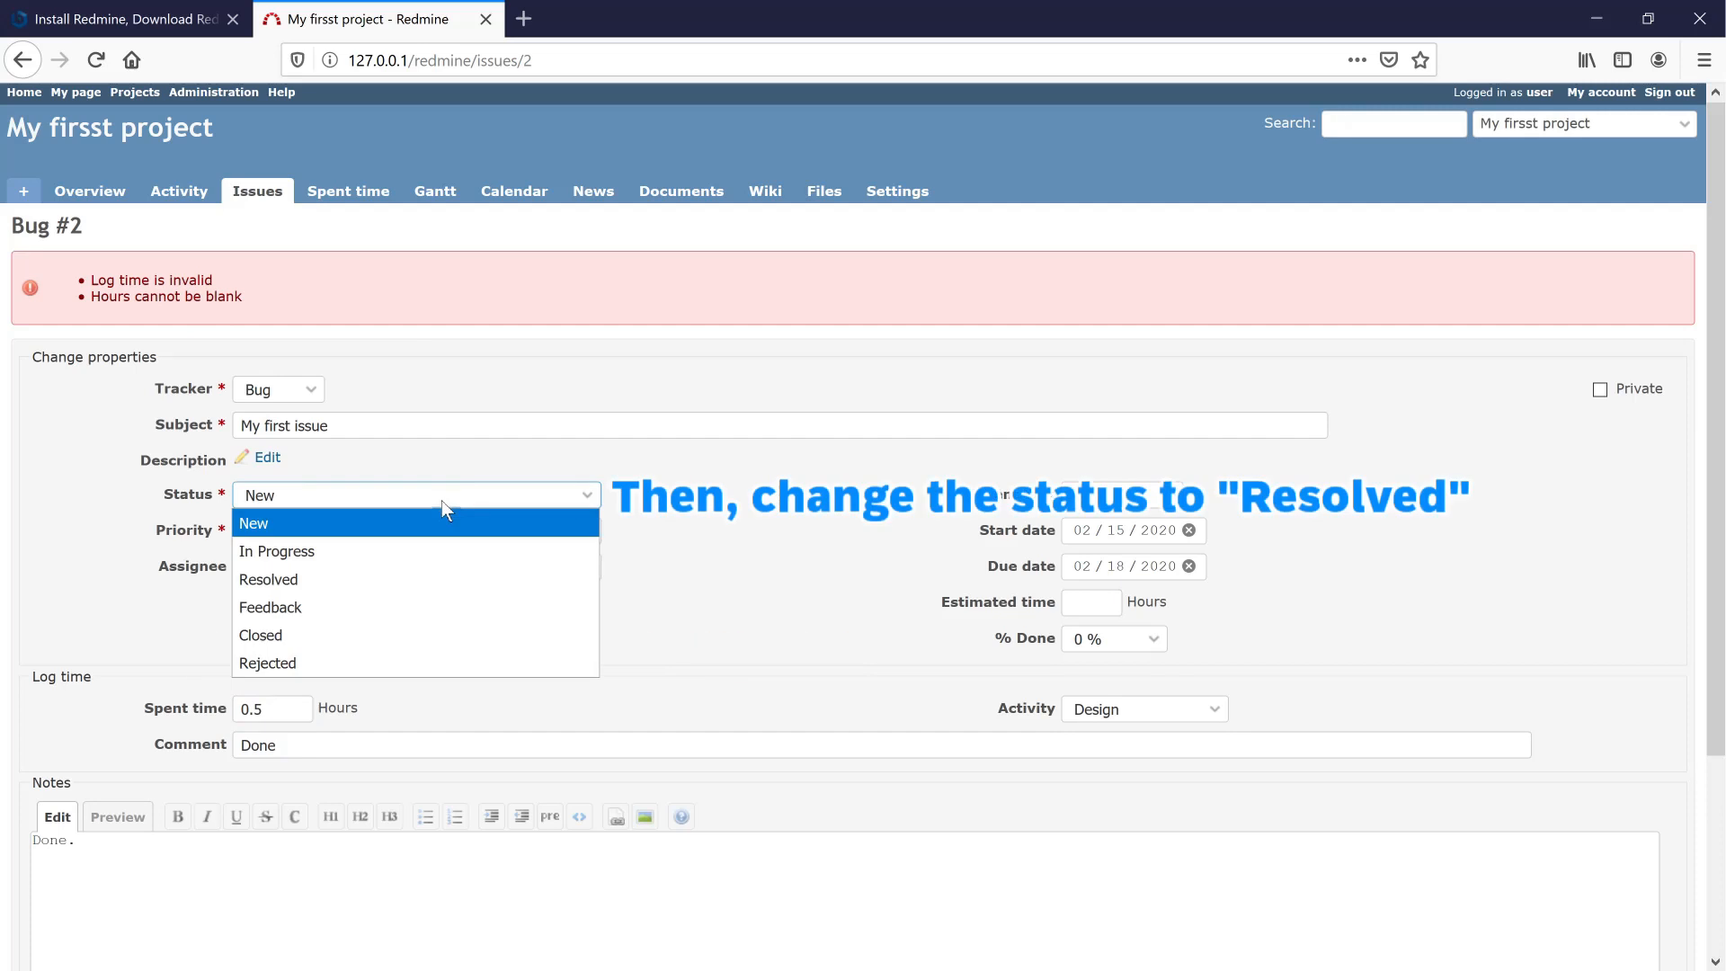
click(470, 580)
click(314, 495)
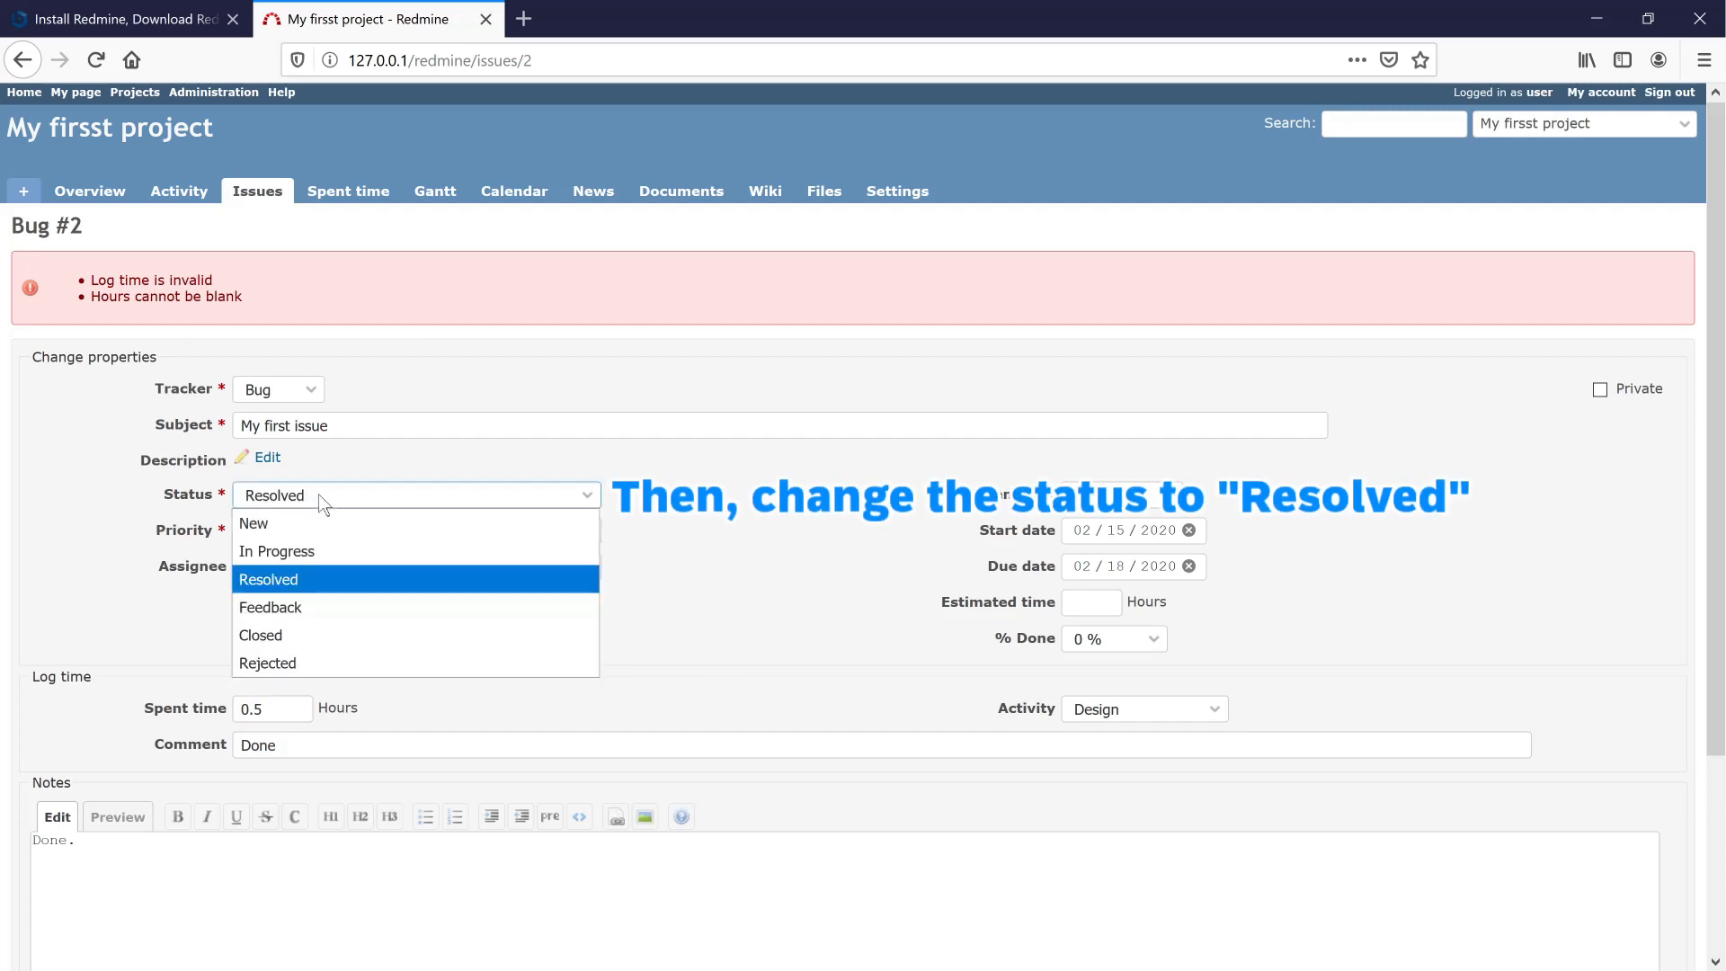
click(684, 670)
scroll(676, 667, down, 3)
click(431, 665)
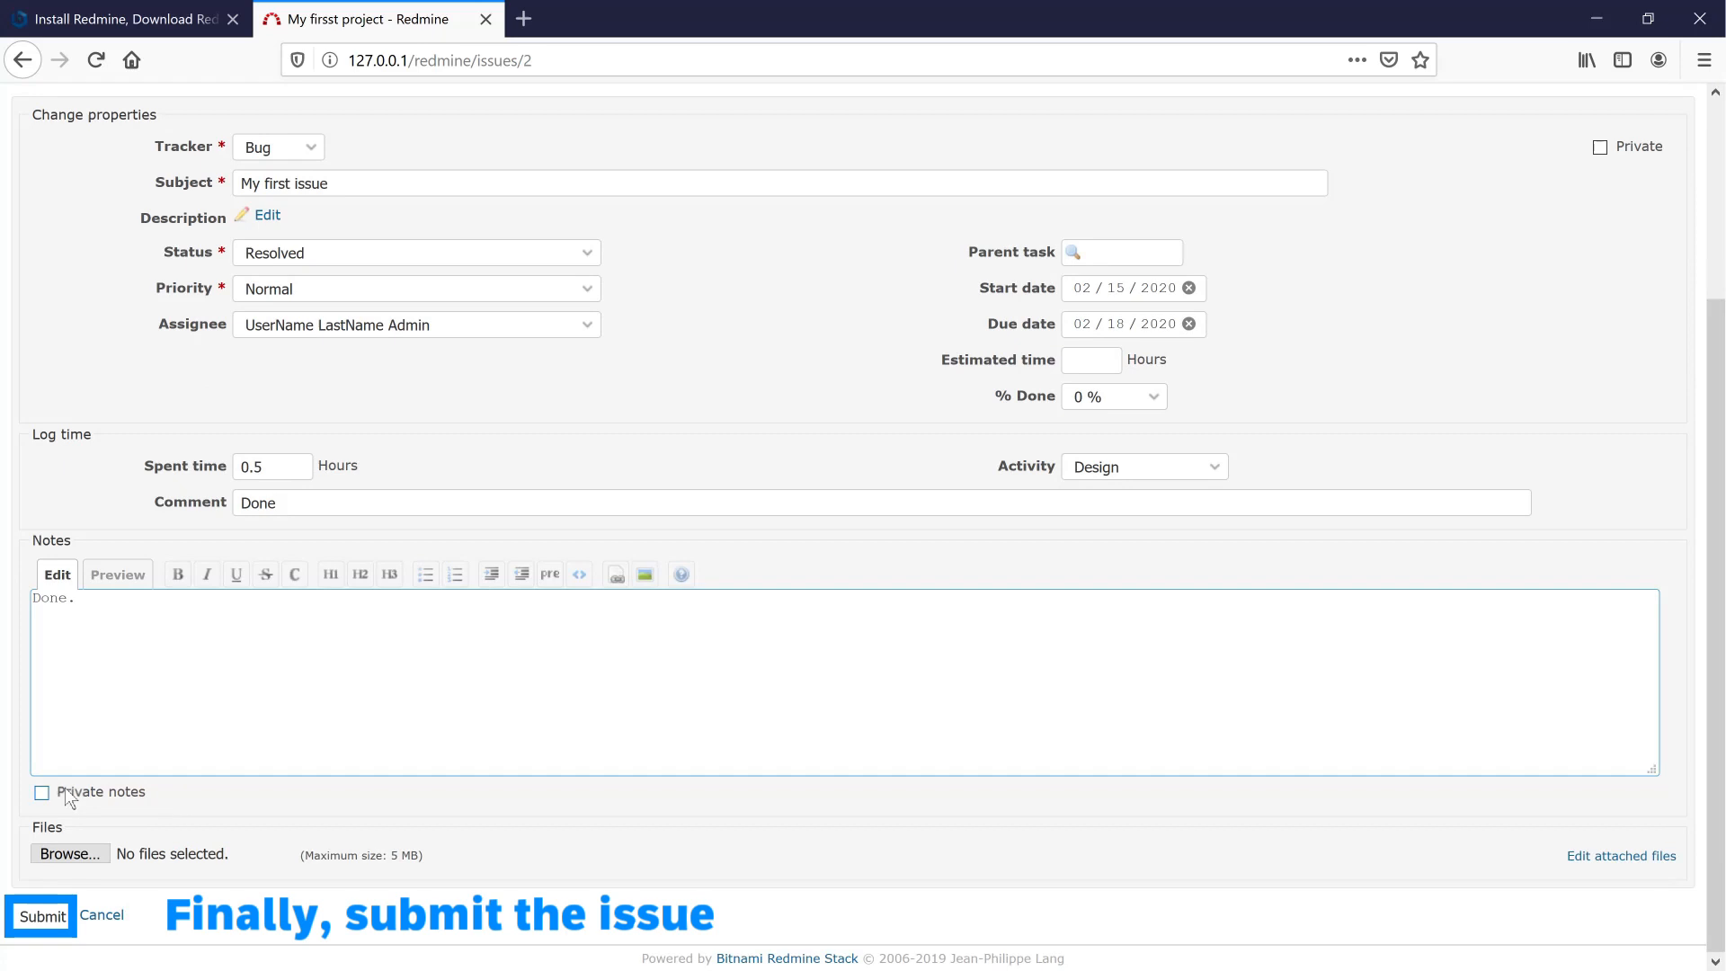
- Submit the Bug #2 update with 0.5 hours and status Resolved
click(52, 922)
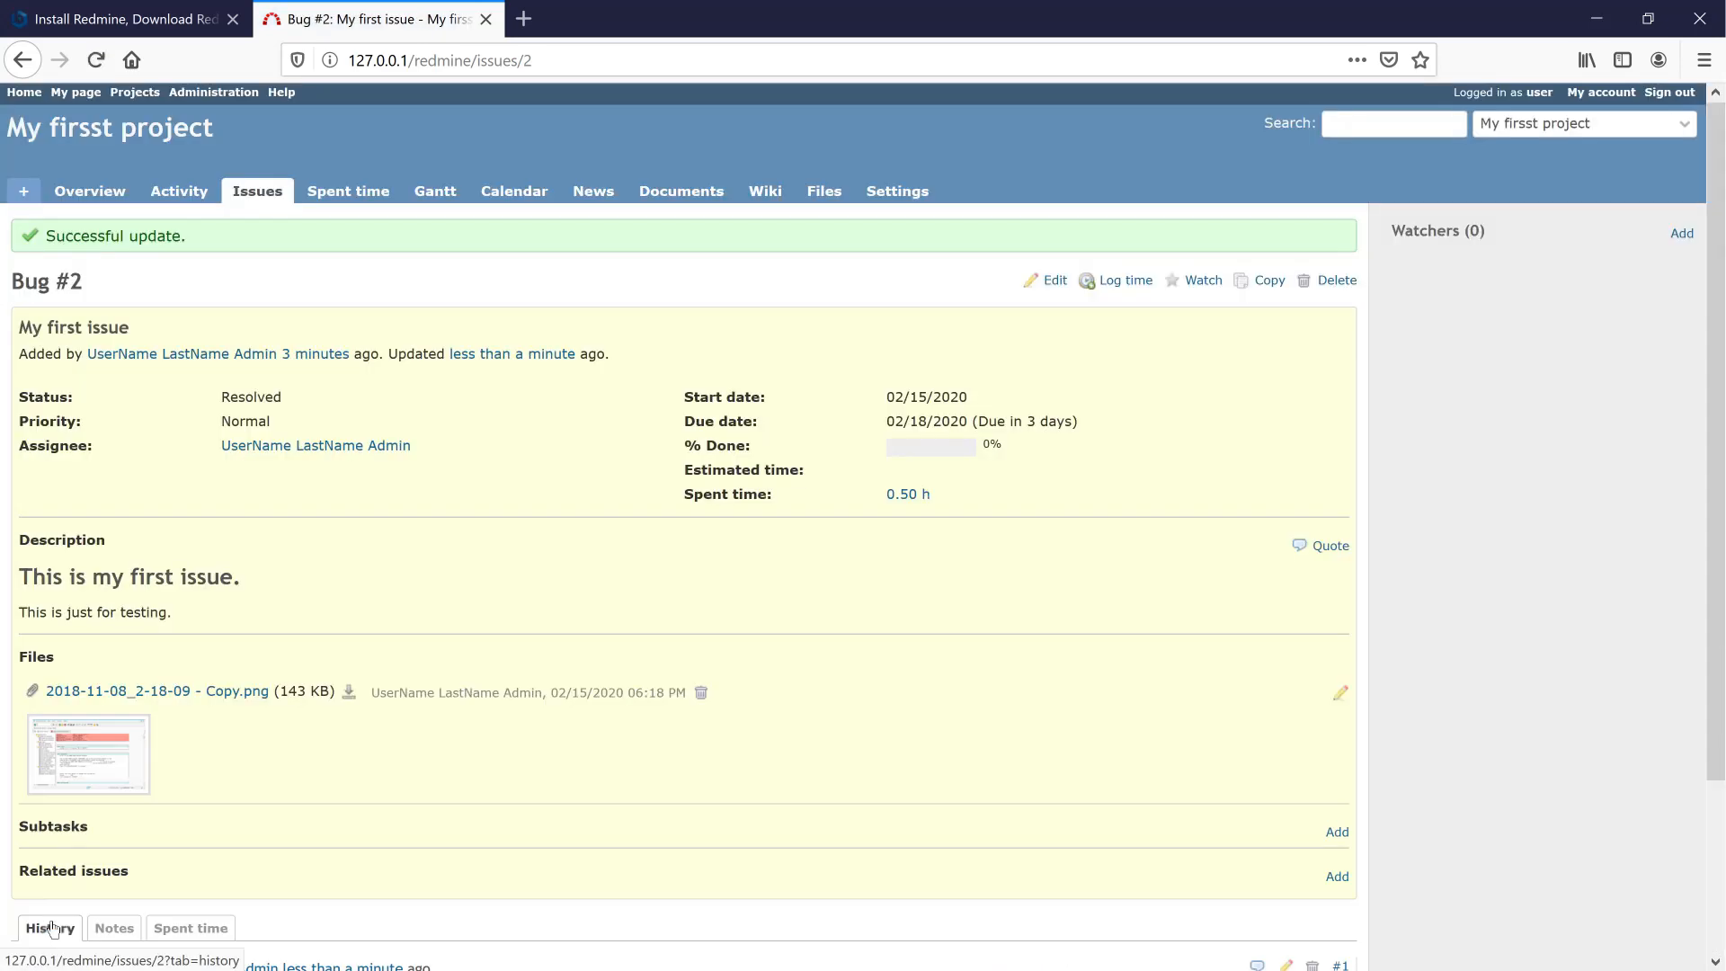
scroll(254, 493, down, 3)
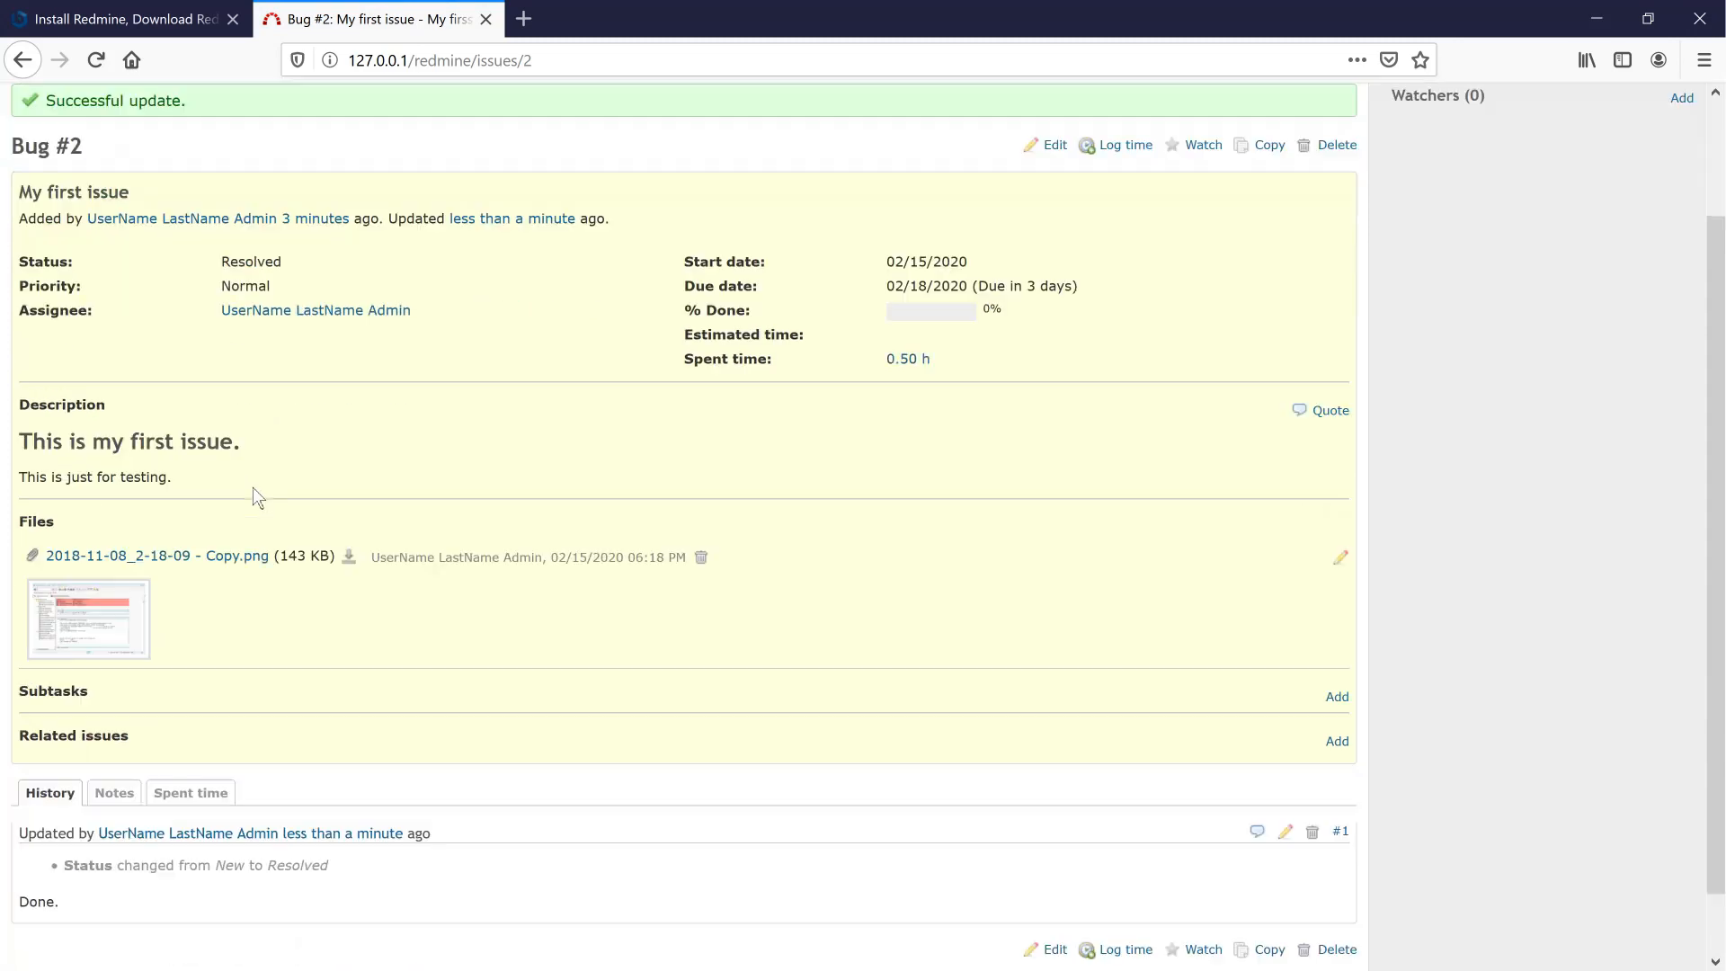
scroll(254, 493, up, 3)
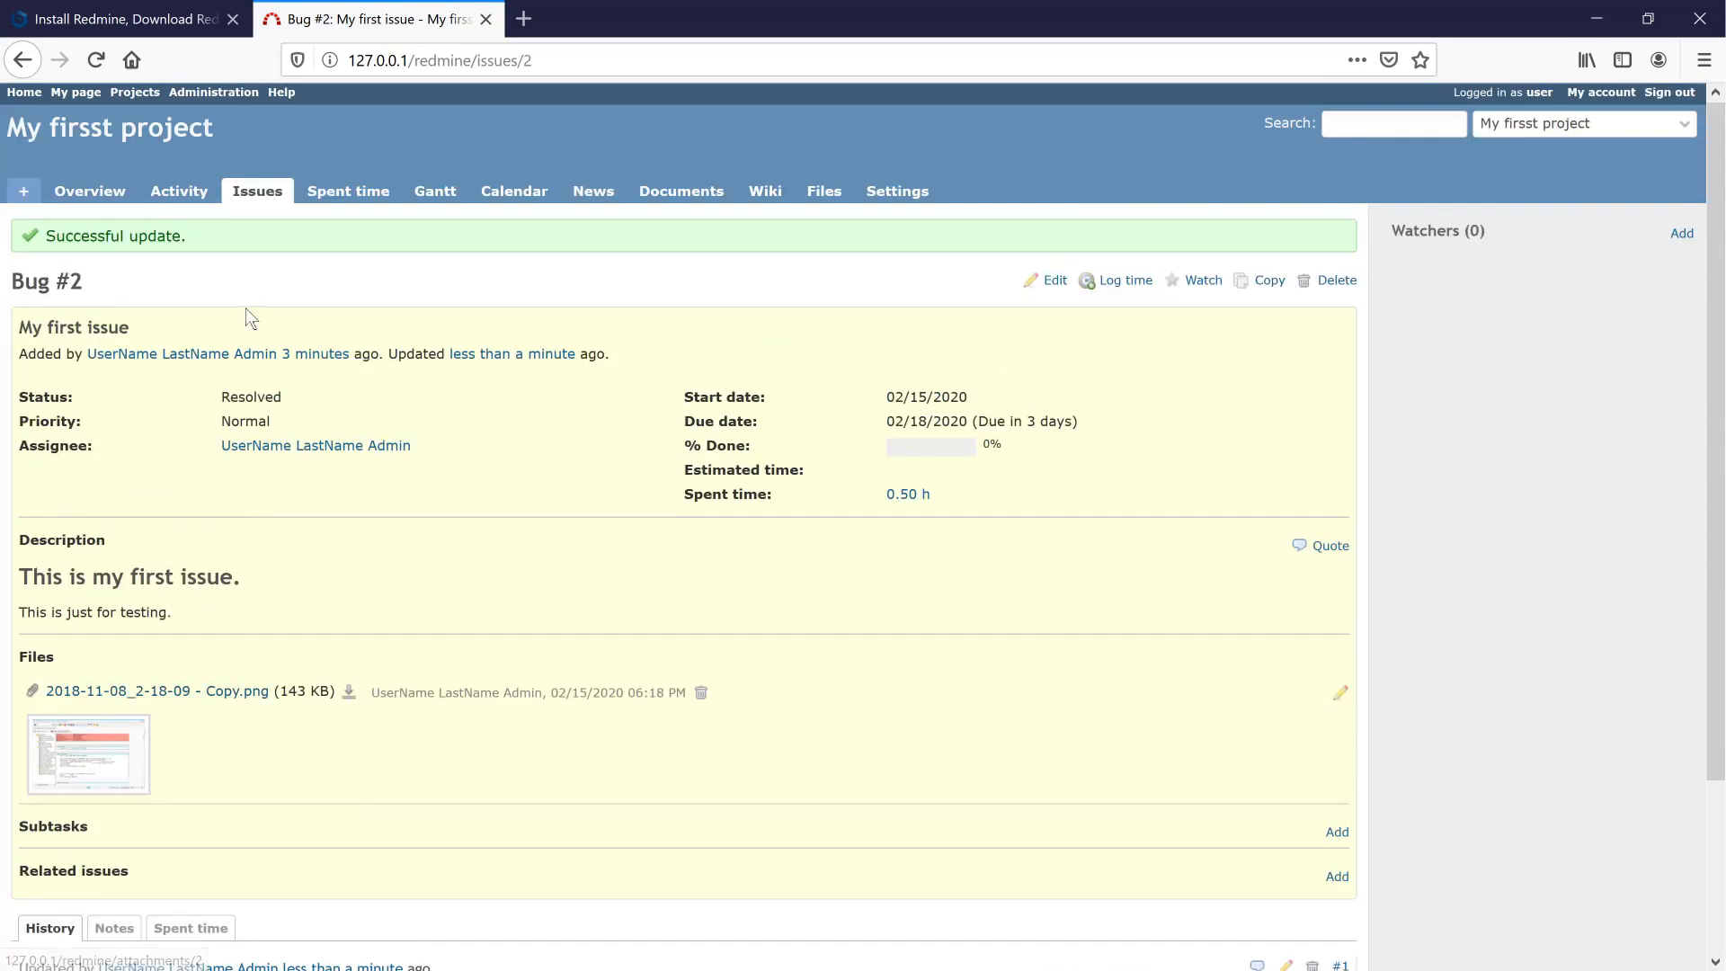
- Review the Activity, Overview and Issues pages, then reopen Bug #2
click(183, 194)
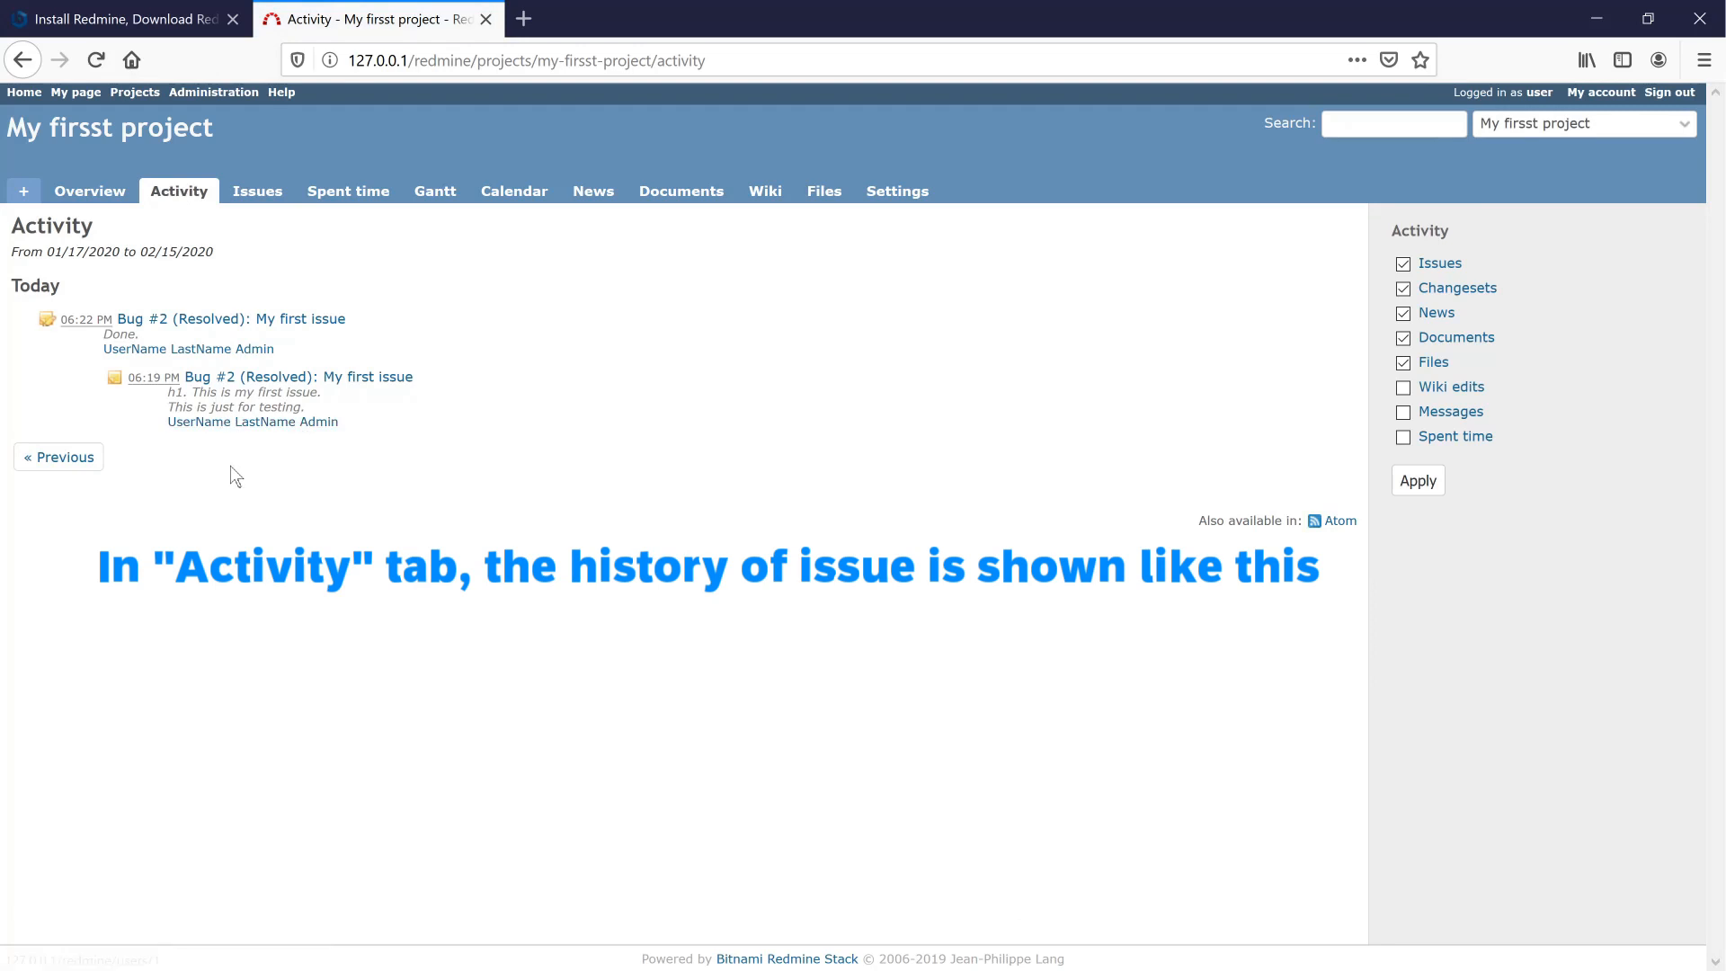
click(79, 198)
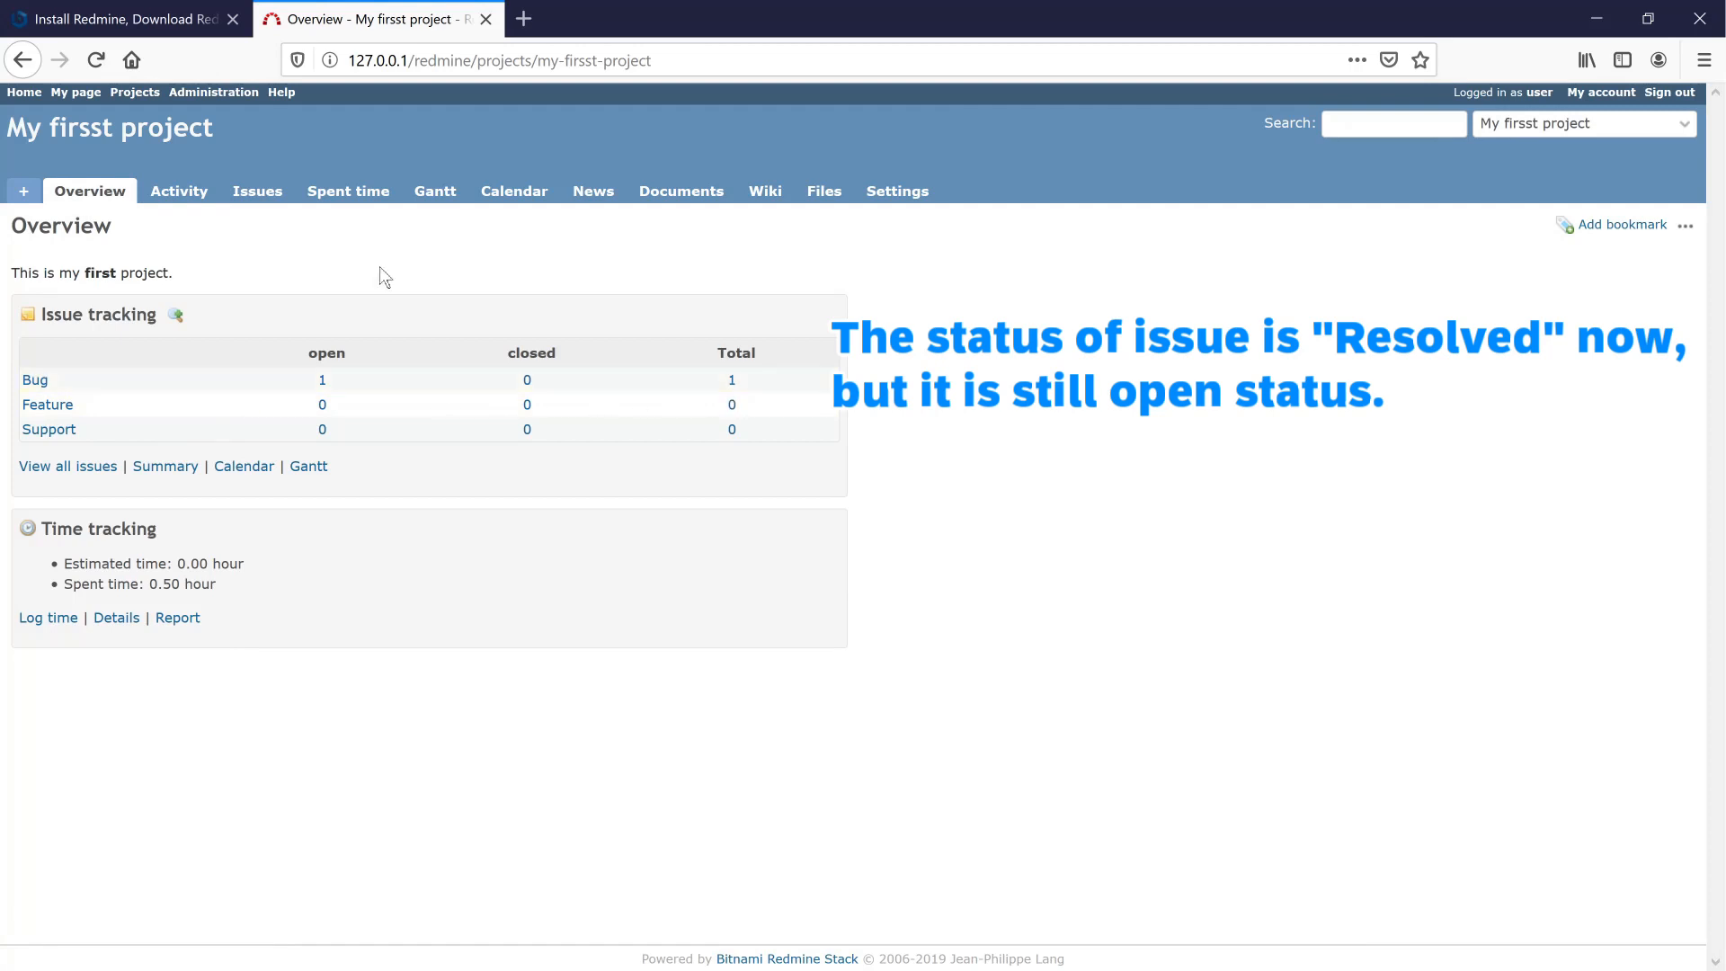
click(269, 196)
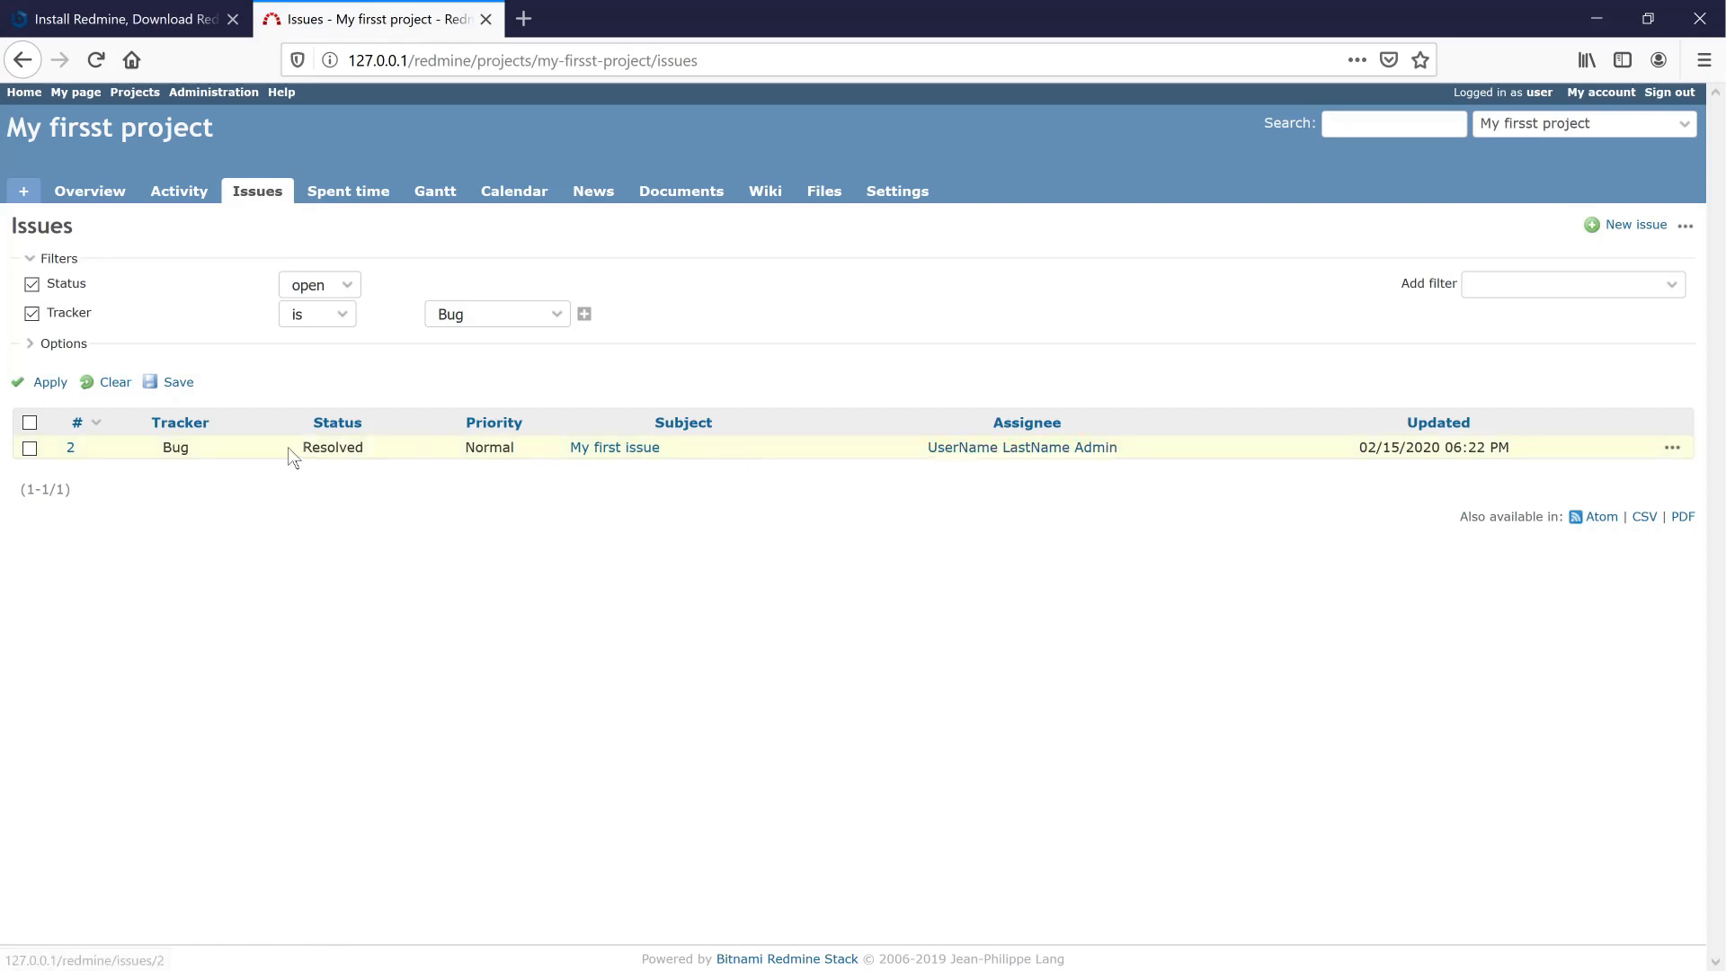
click(71, 446)
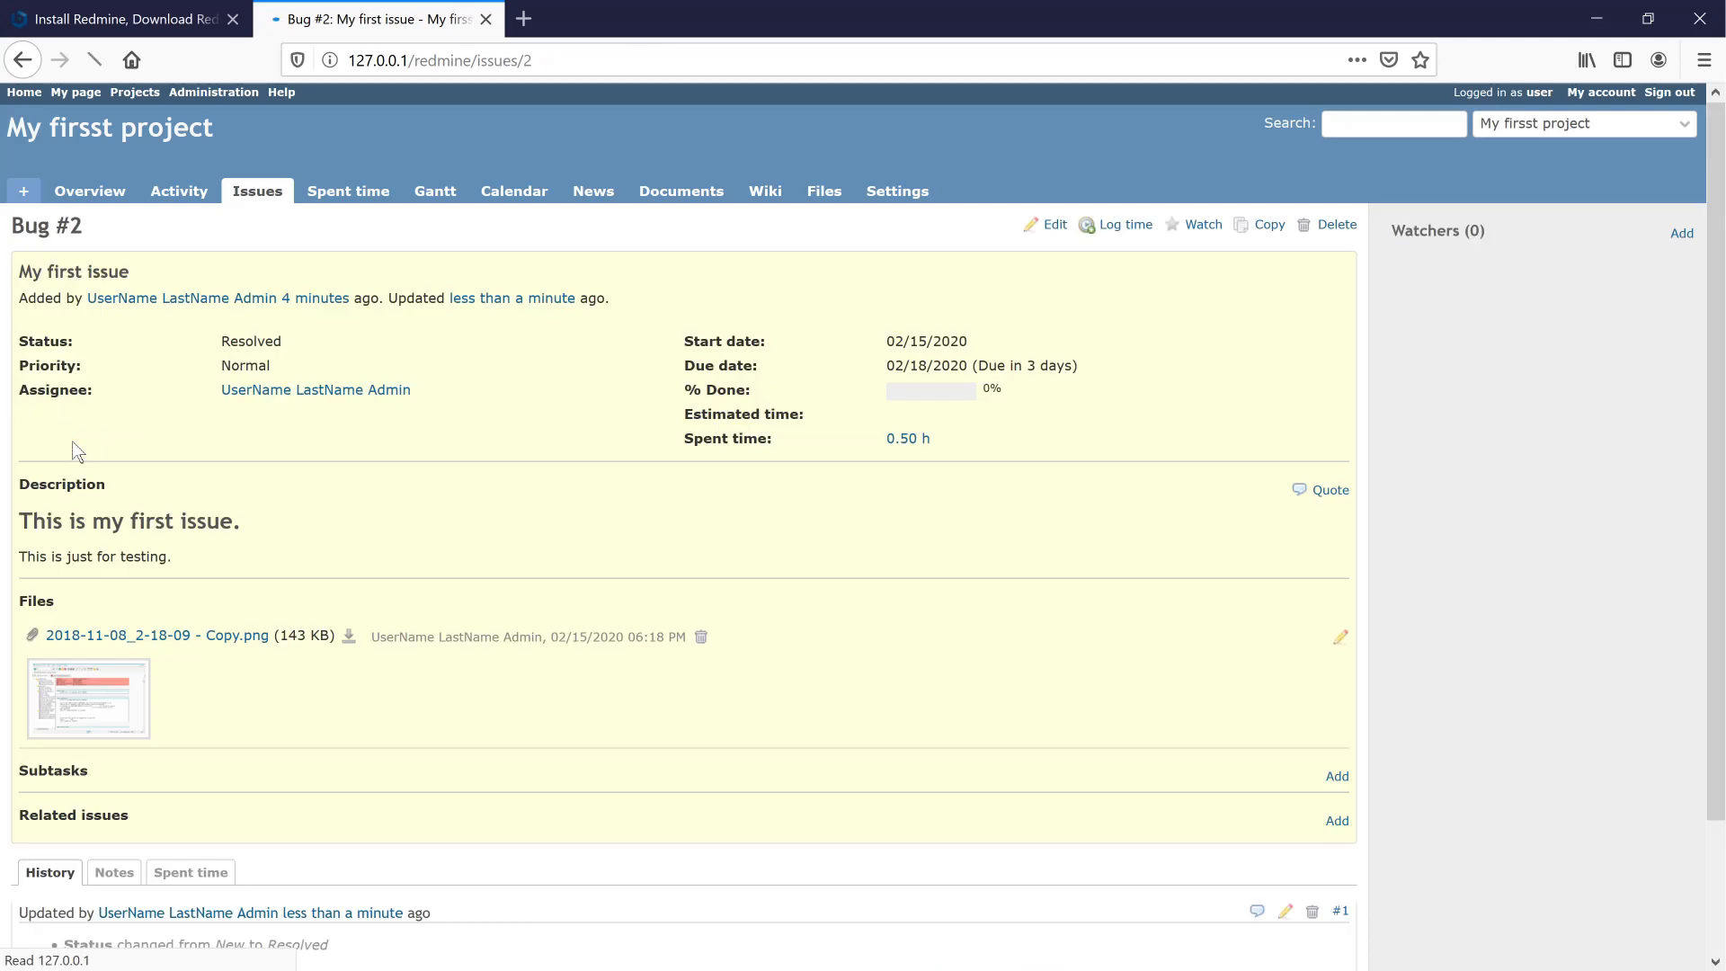
- Edit Bug #2 and change its status from Resolved to Closed
scroll(181, 429, down, 3)
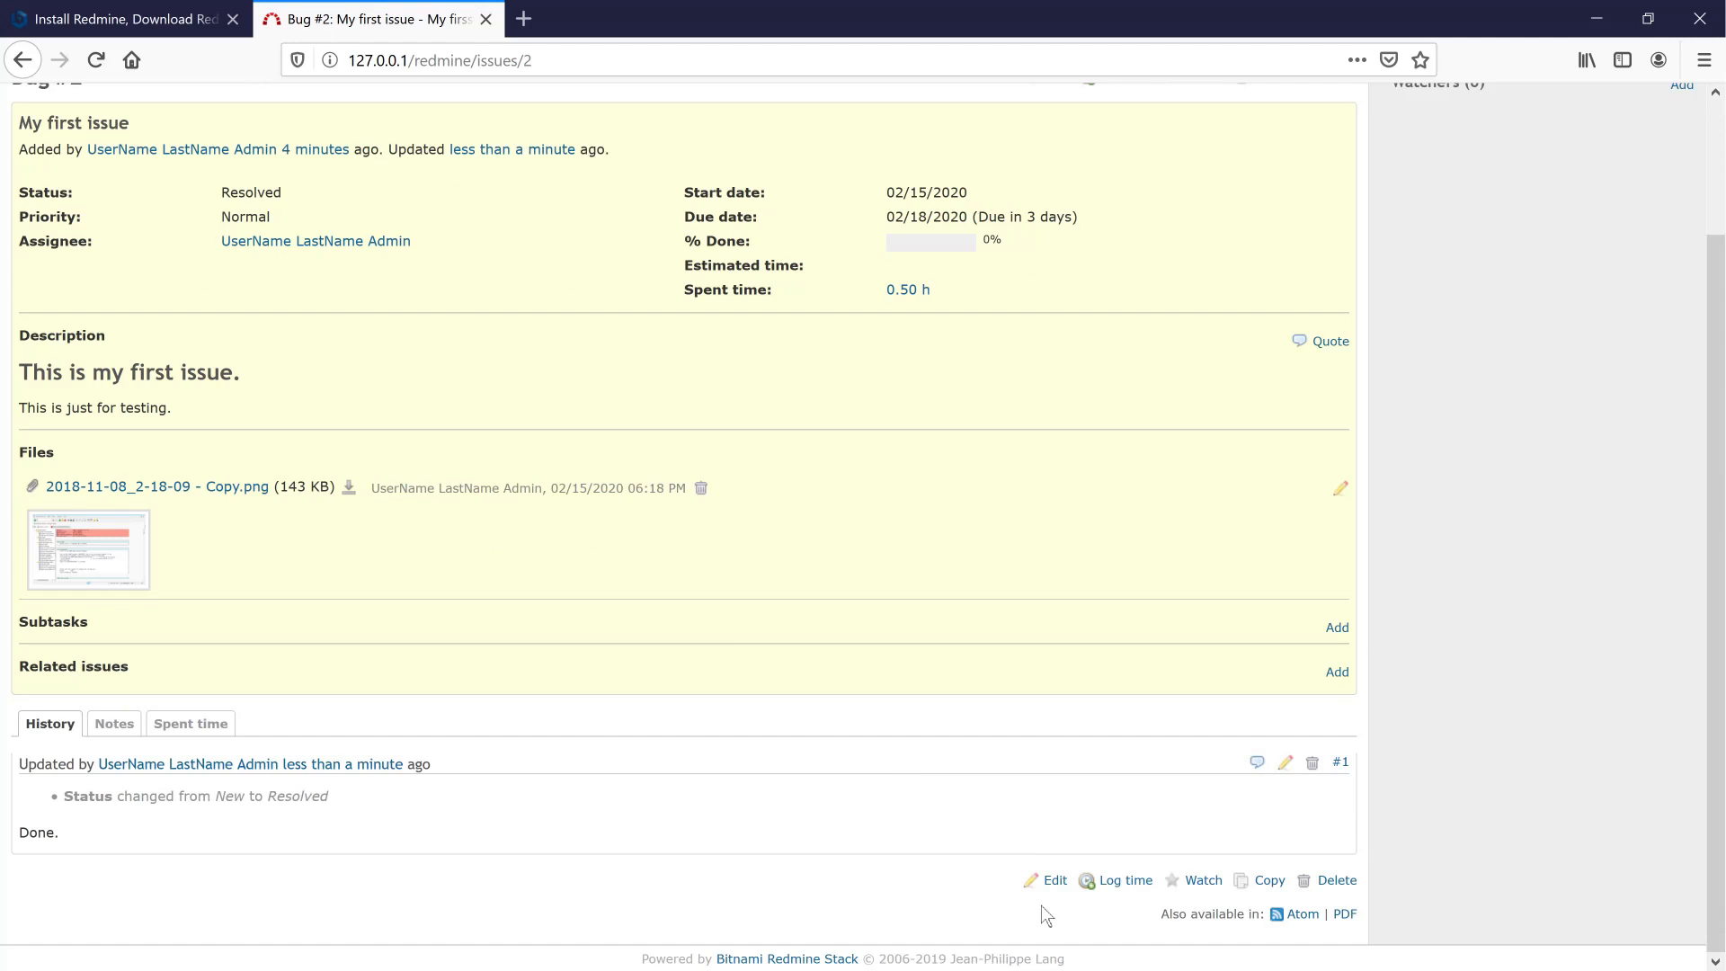
click(1046, 880)
scroll(830, 789, down, 2)
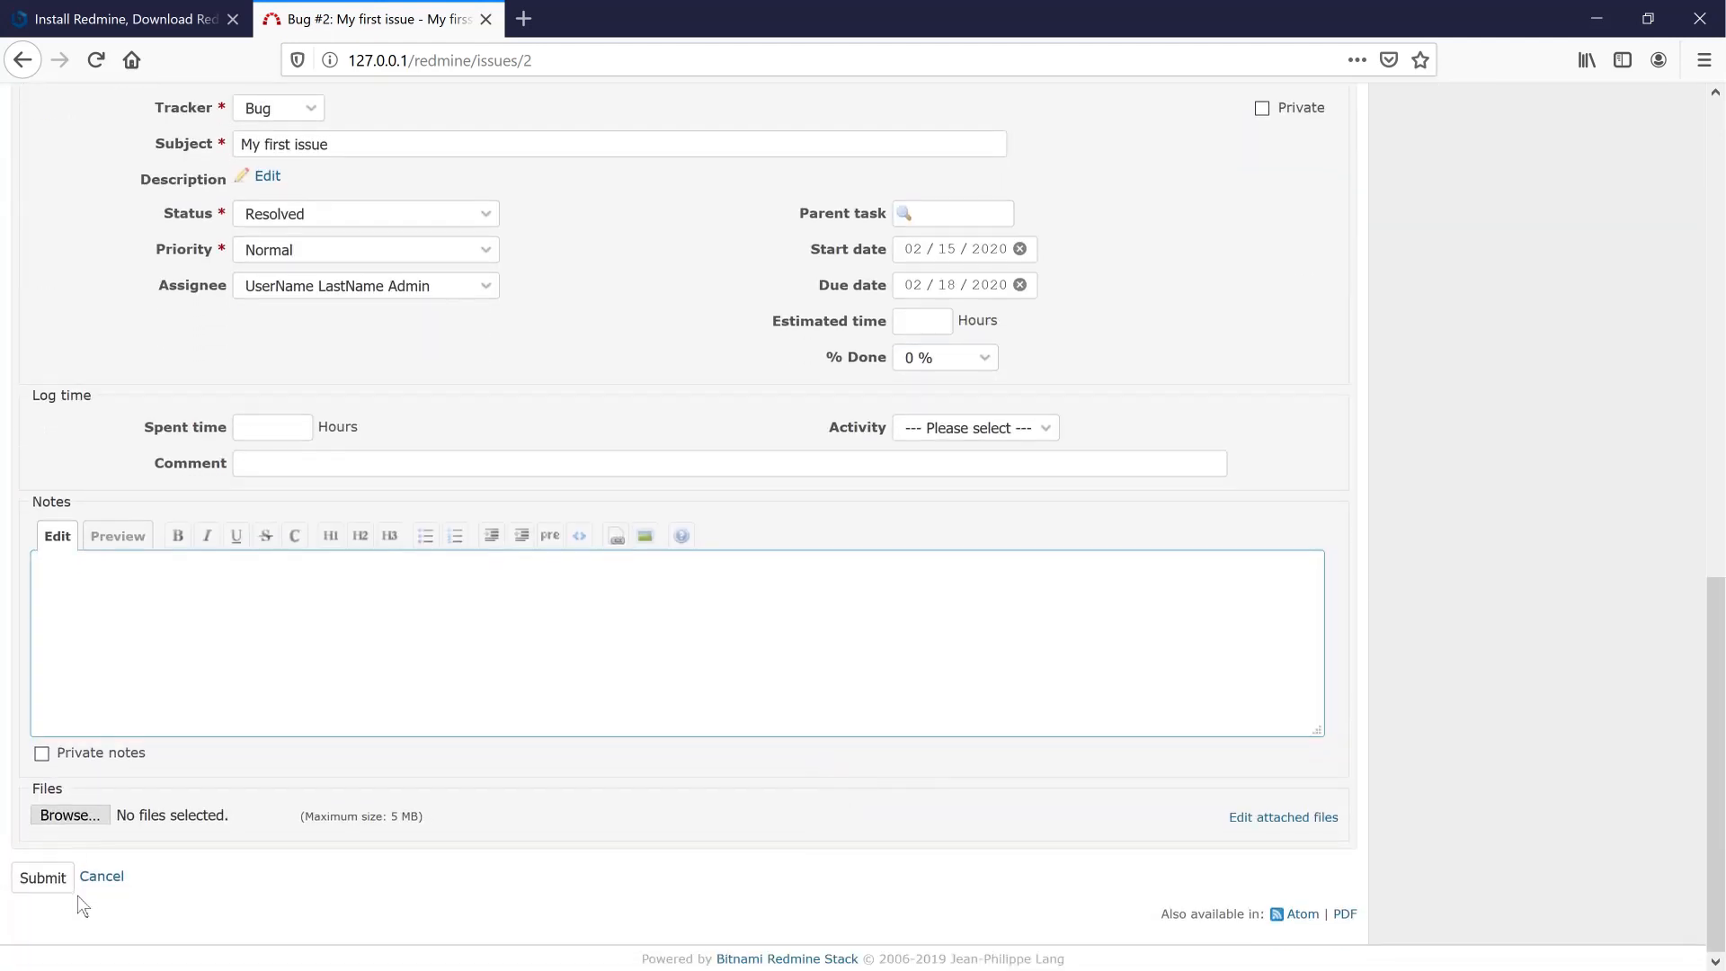
scroll(1097, 834, up, 8)
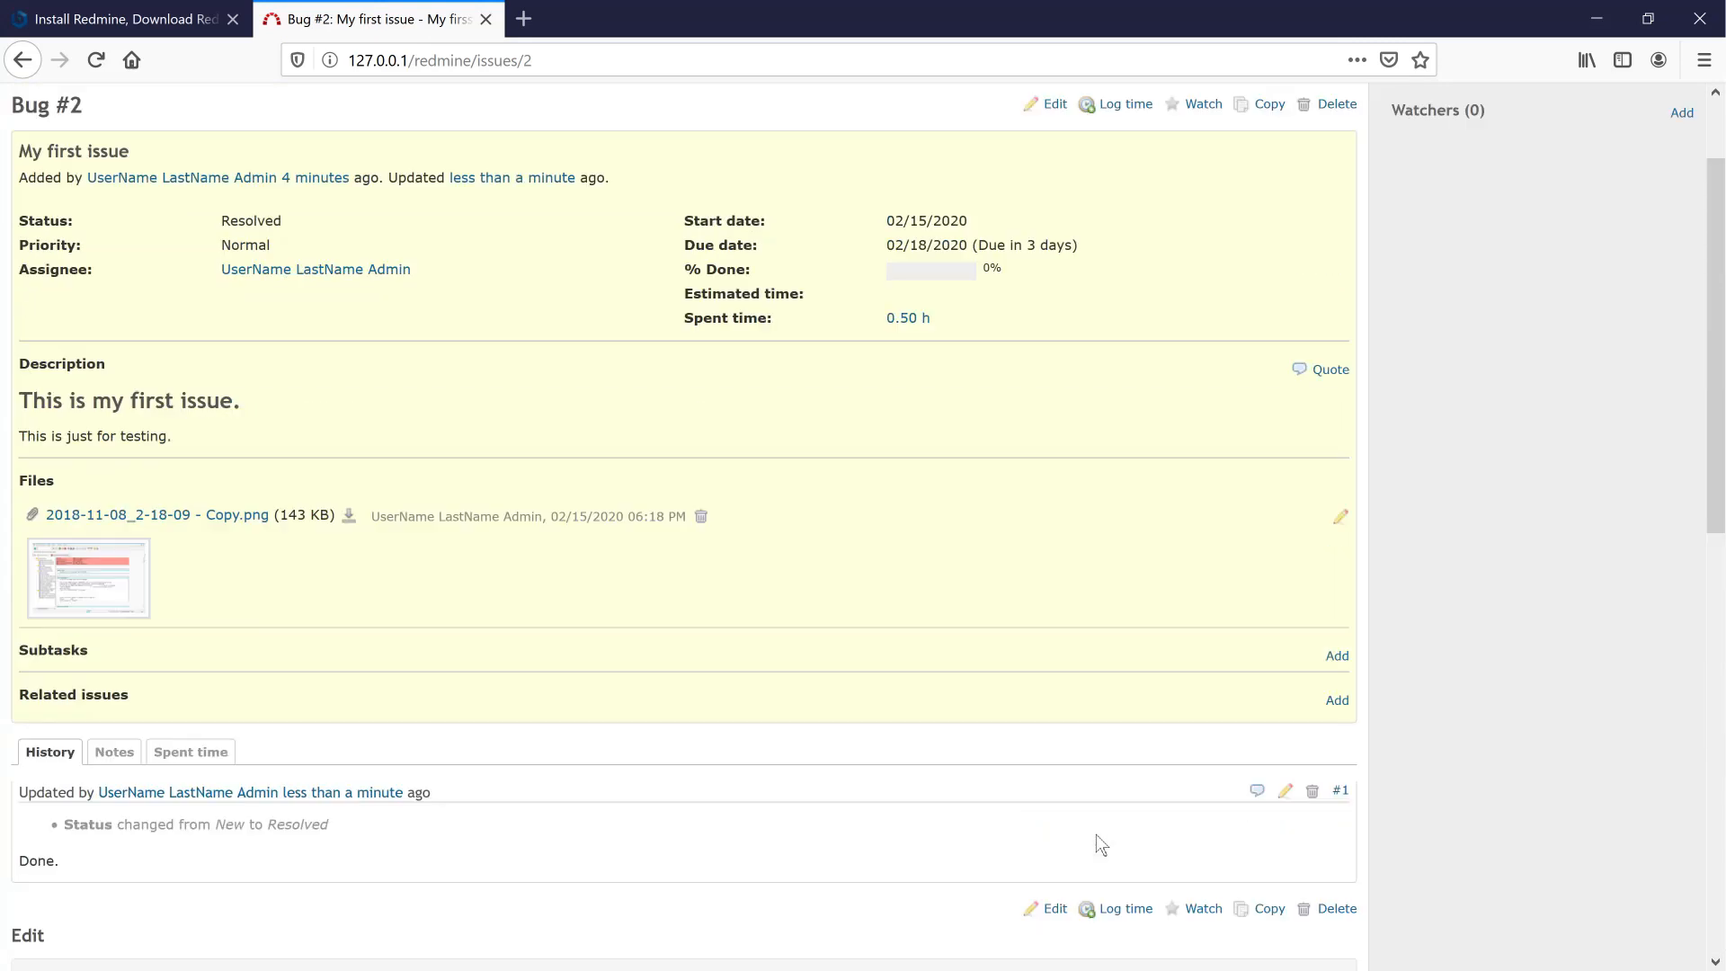
scroll(939, 697, down, 2)
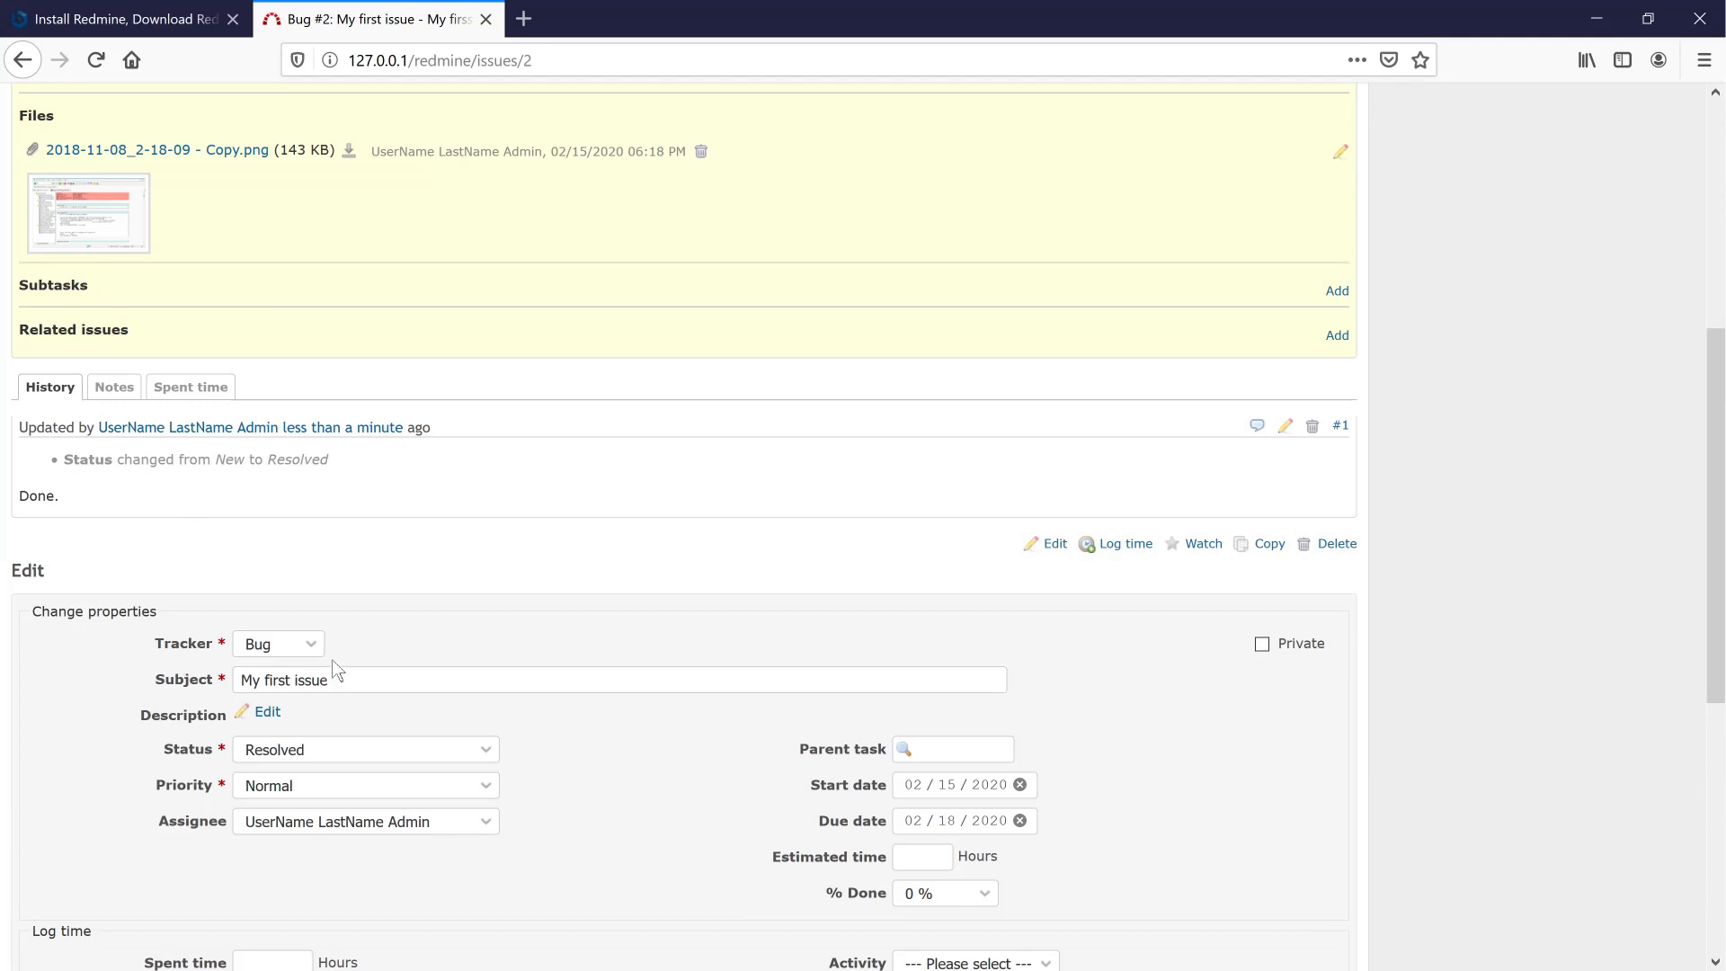
scroll(337, 665, down, 5)
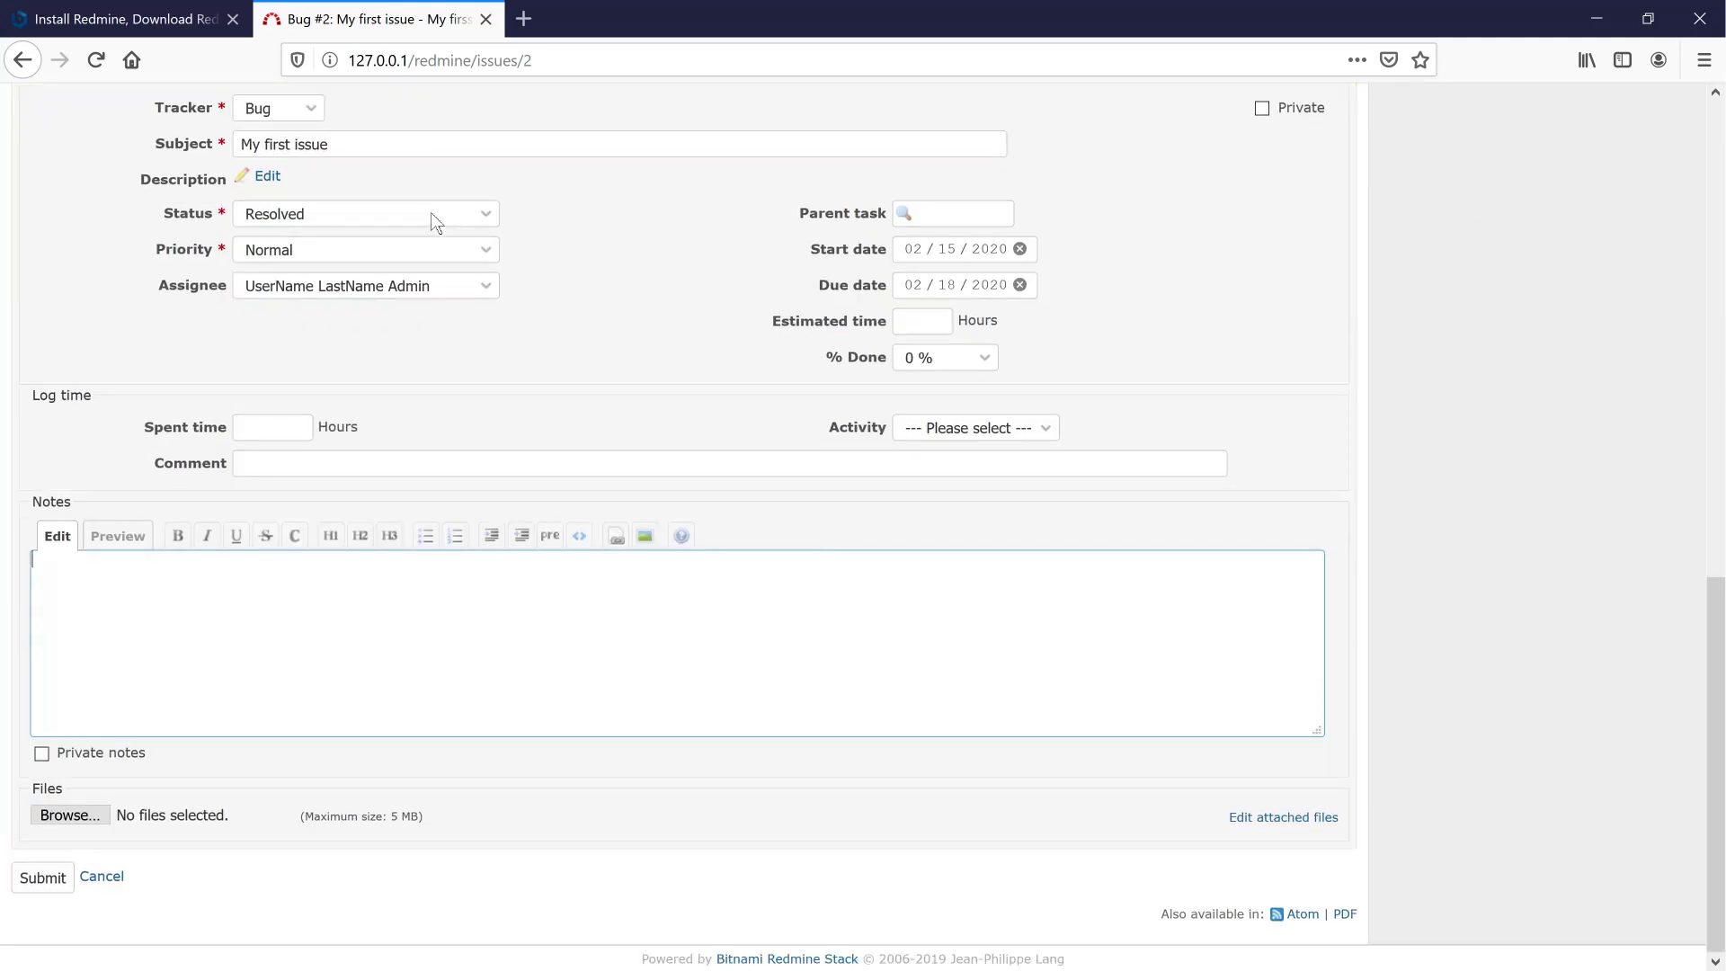
click(477, 214)
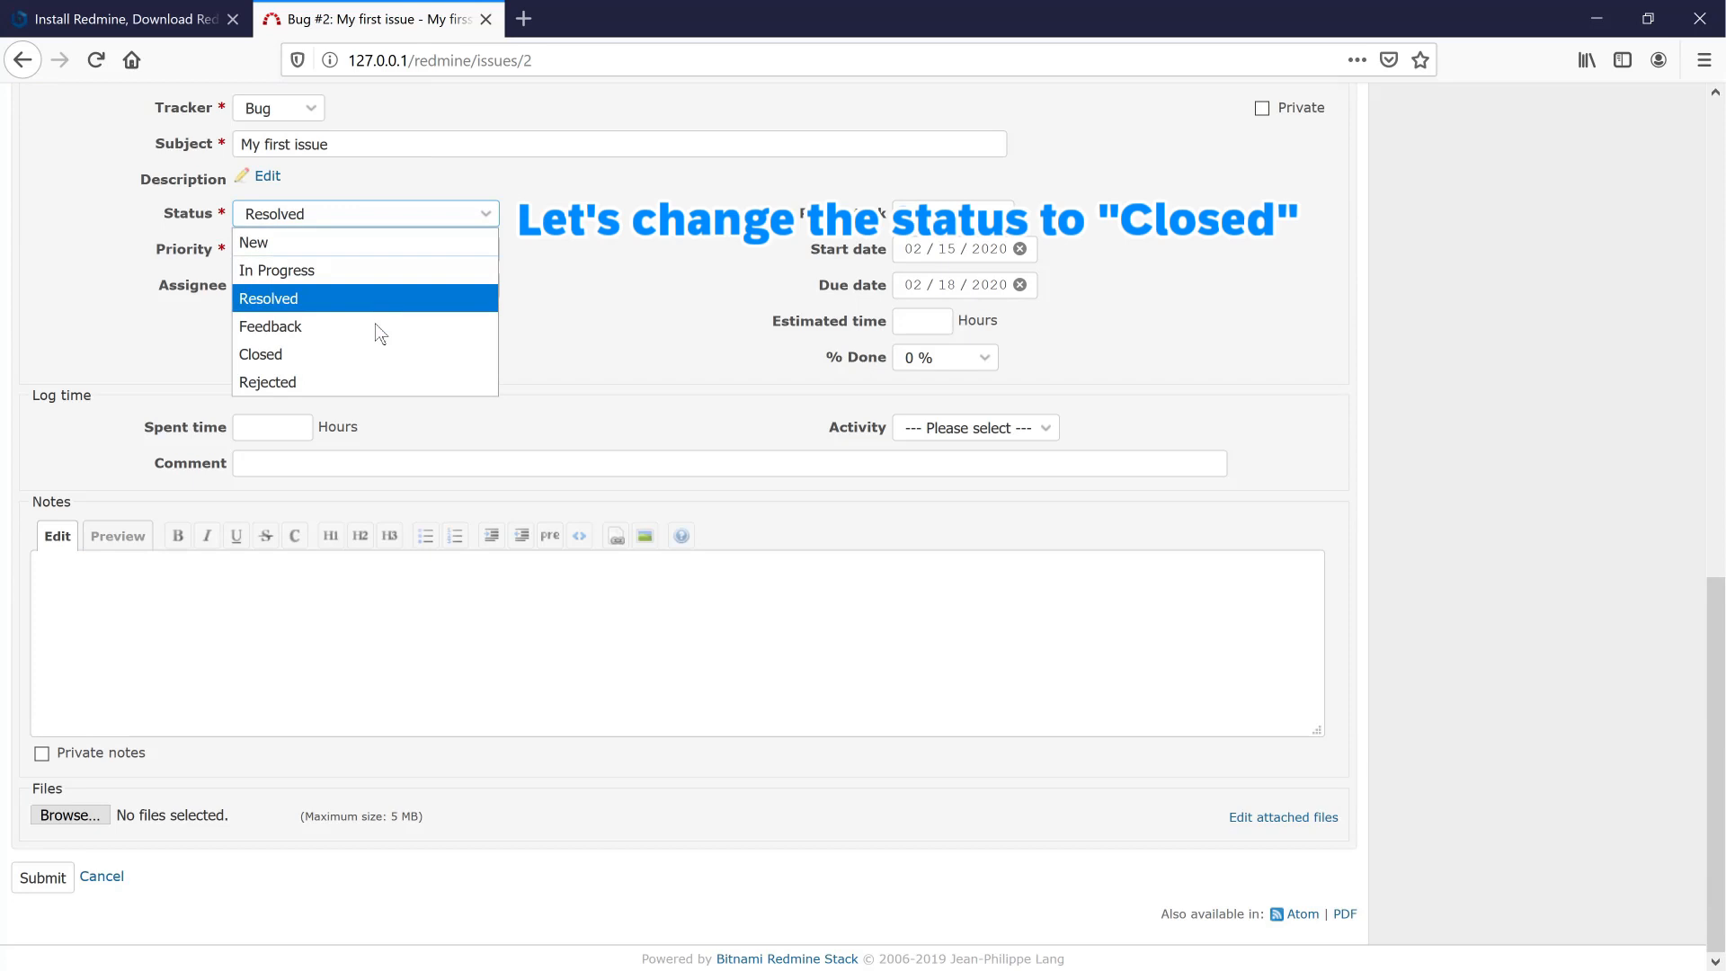
click(370, 354)
- Set the time-log activity to Design and save the Closed update
click(1023, 430)
click(982, 481)
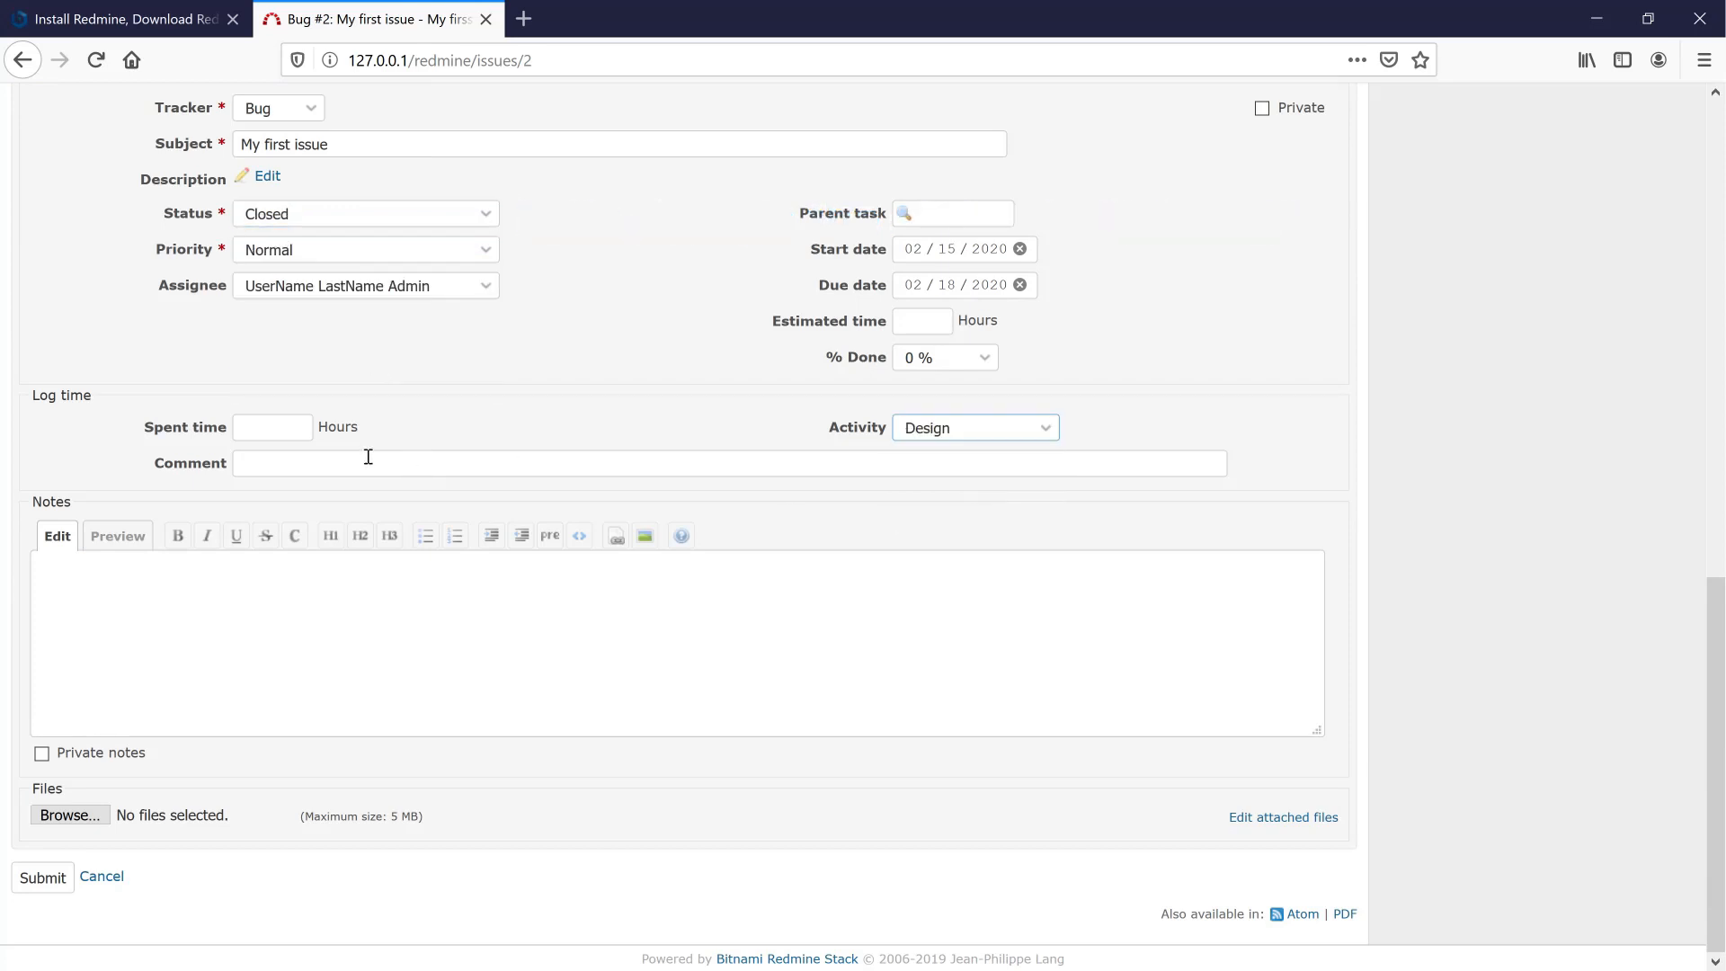
click(281, 421)
click(61, 876)
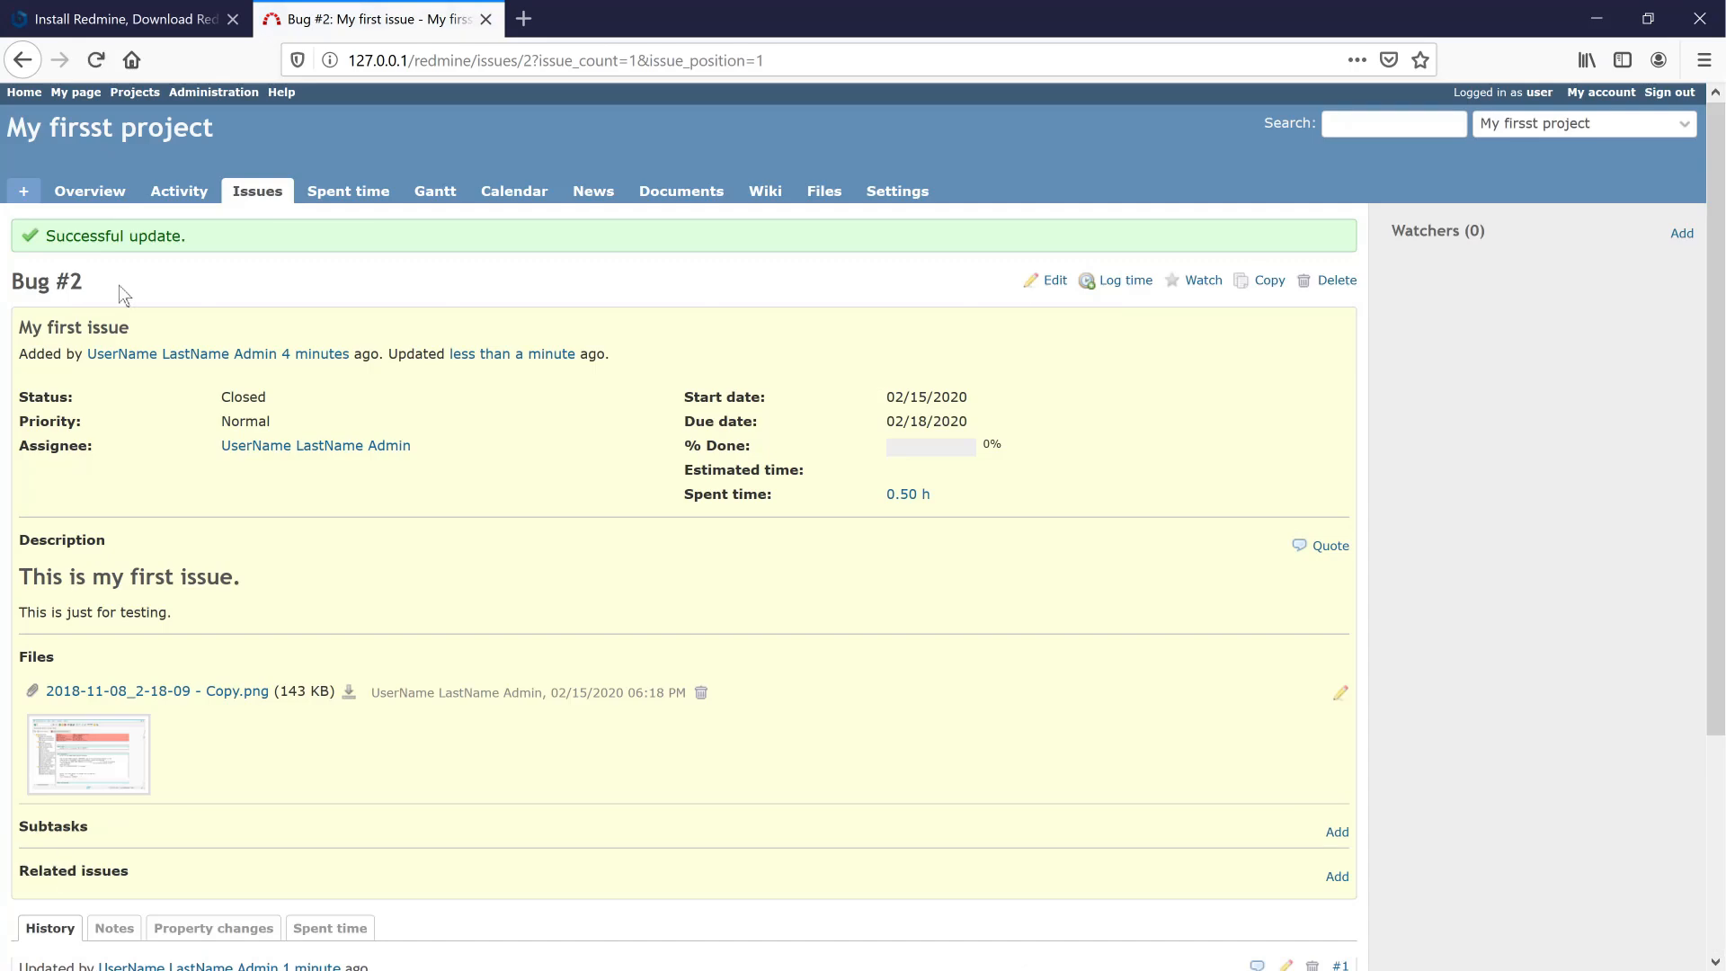
- Review Bug #2's Notes, Property changes, Spent time and History views, then the project Activity feed
scroll(328, 462, down, 3)
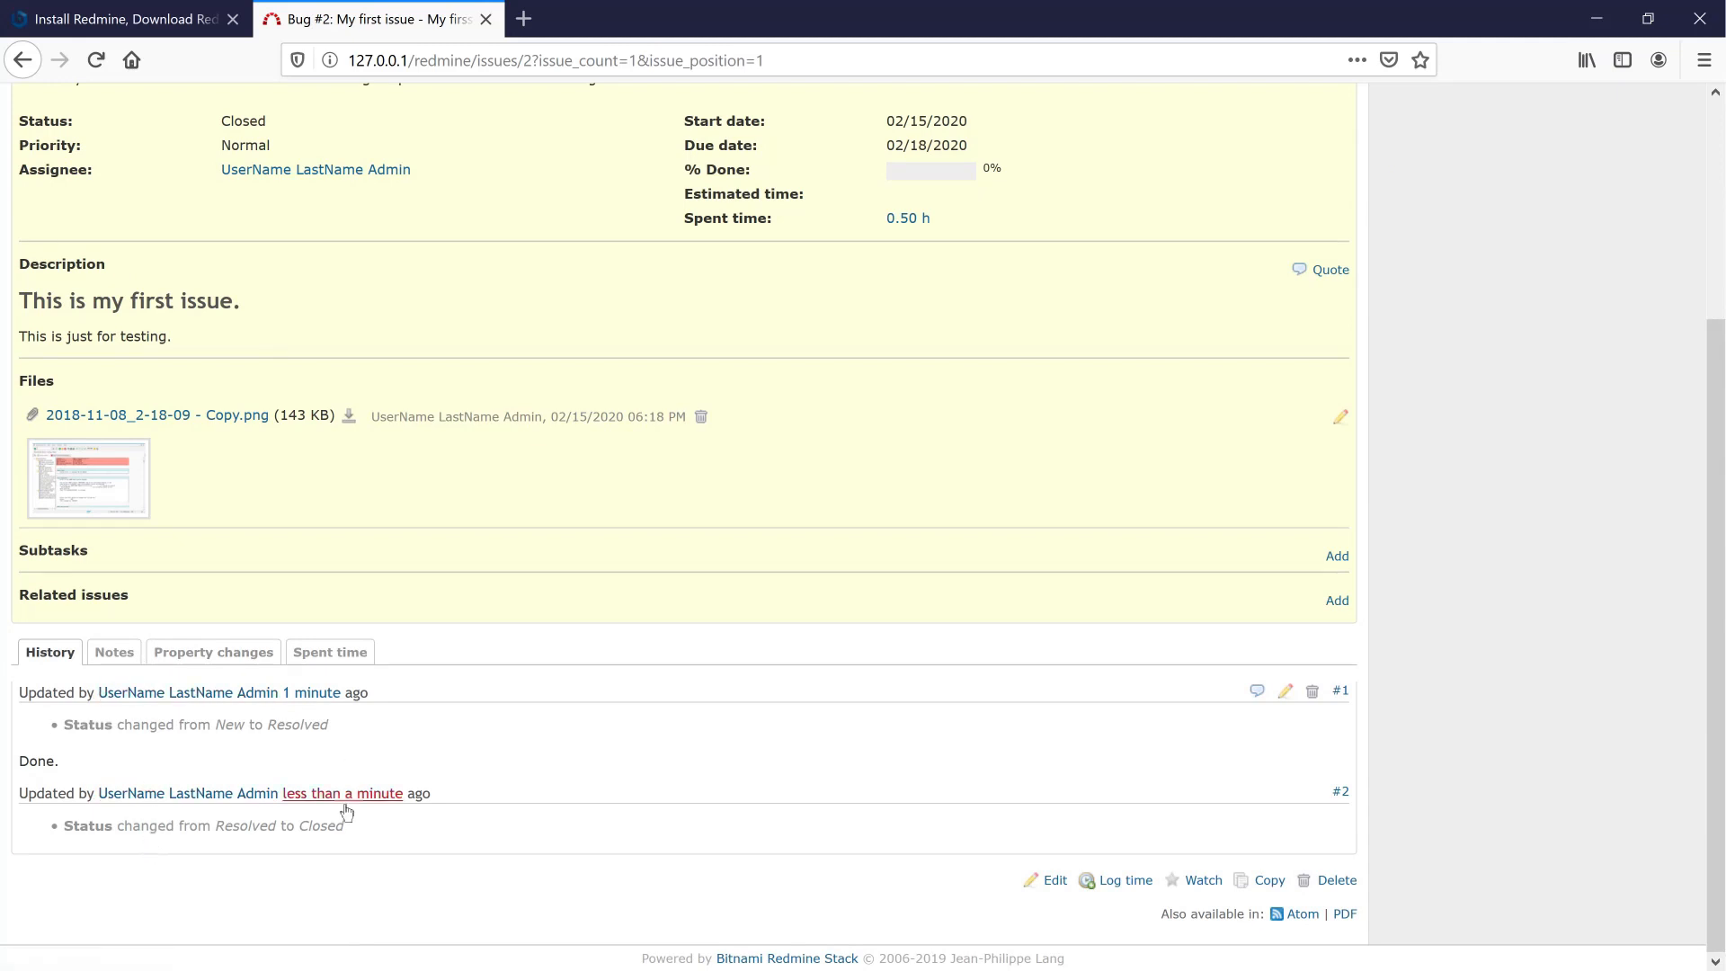
click(116, 651)
click(220, 721)
click(316, 755)
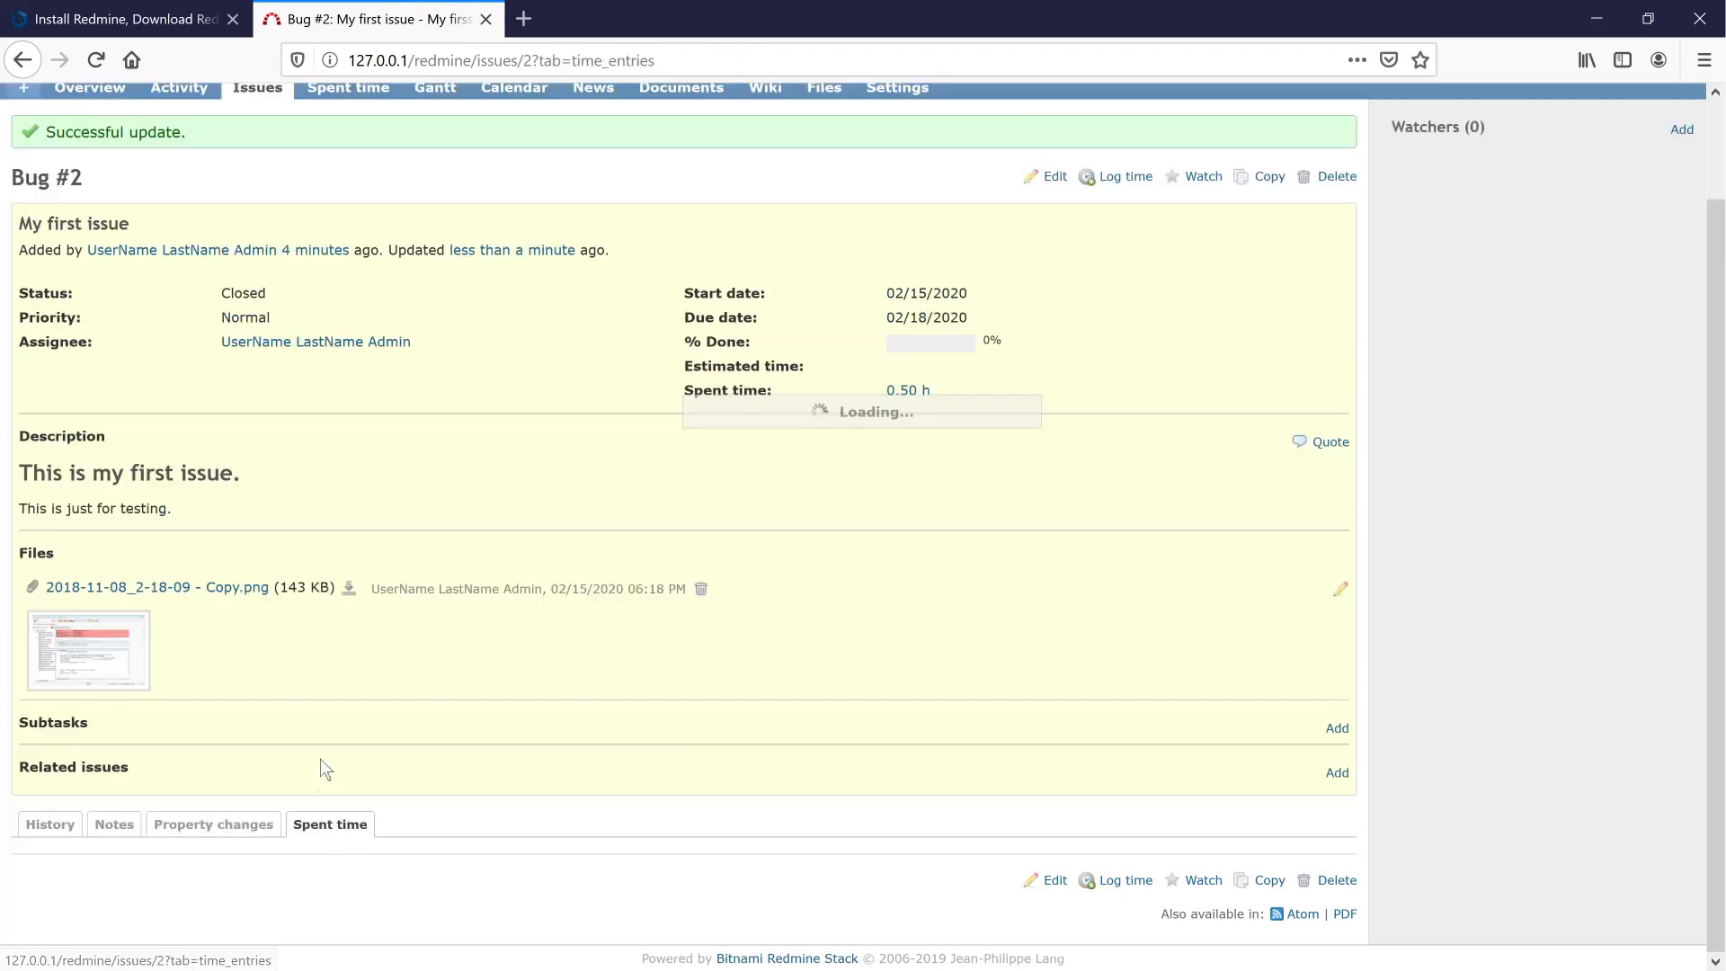
click(59, 824)
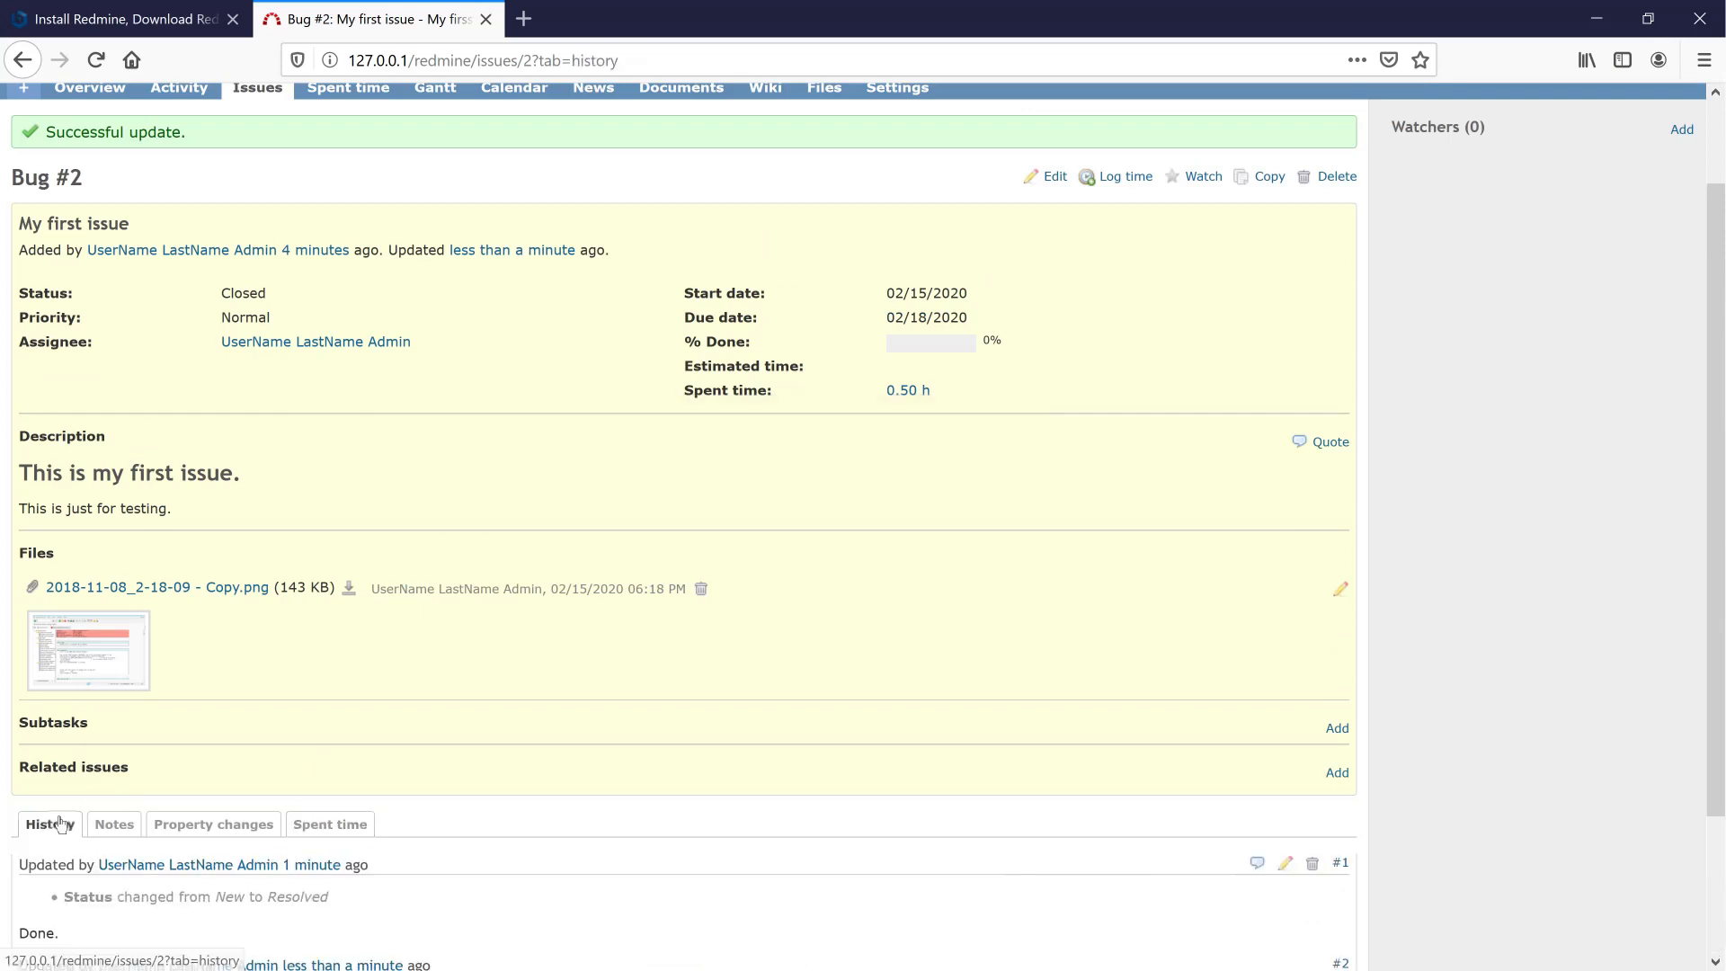
scroll(509, 415, down, 3)
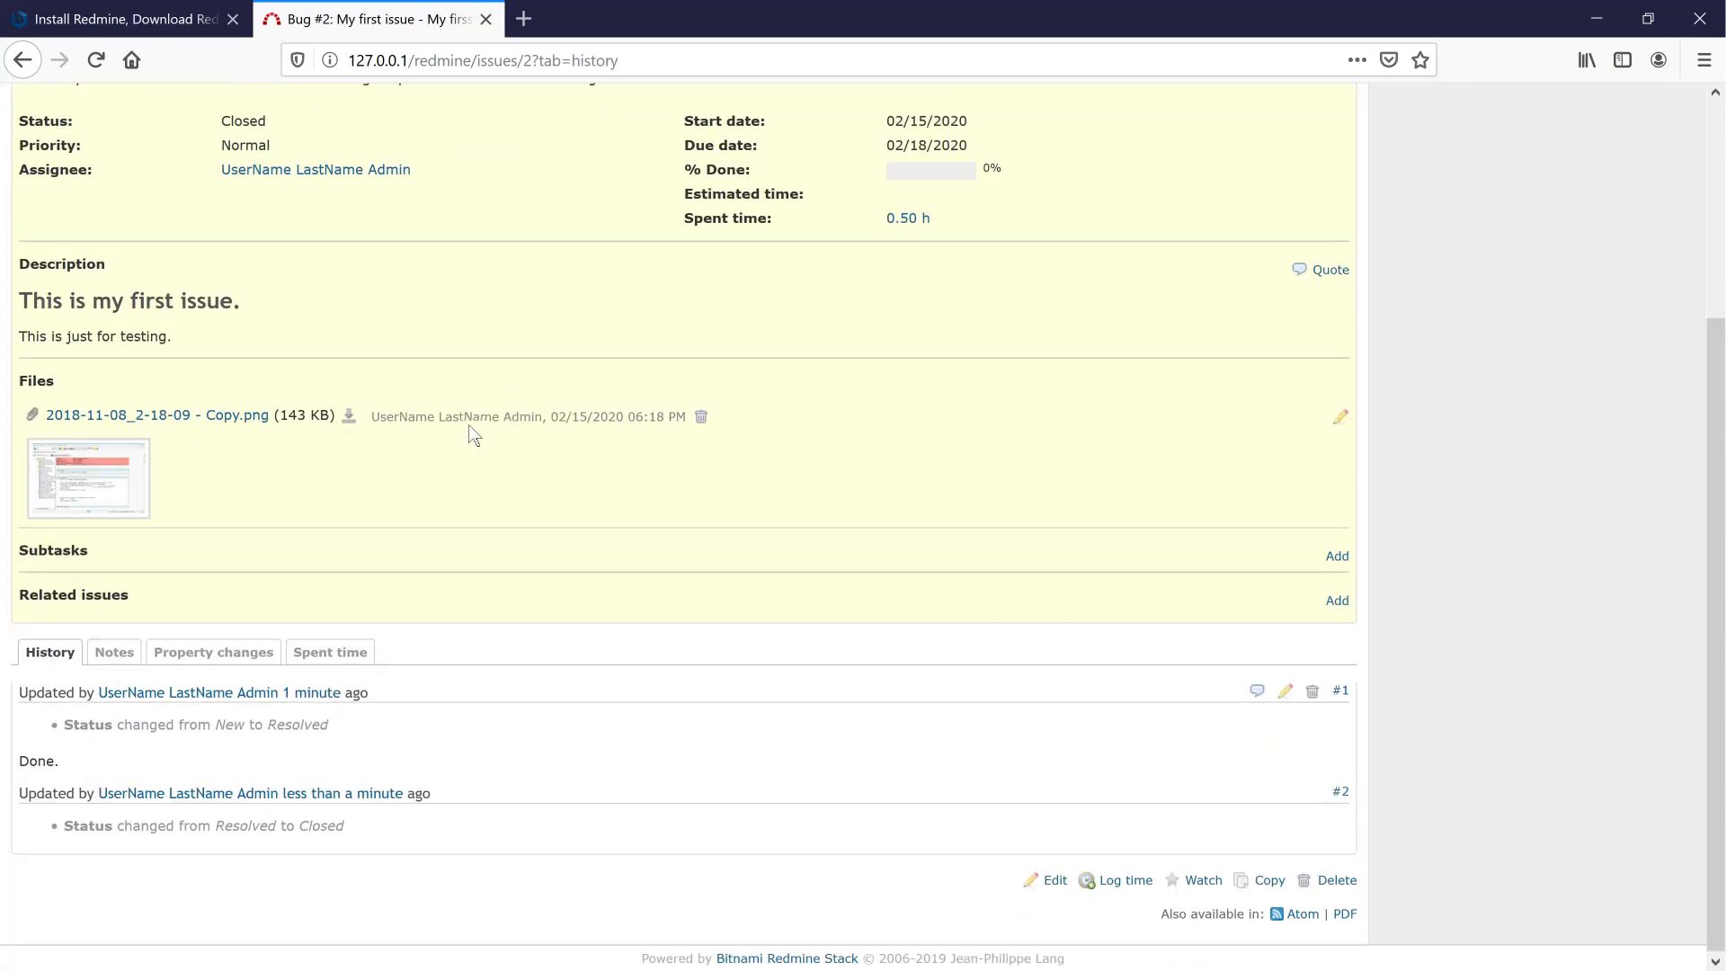
click(347, 654)
scroll(348, 647, up, 5)
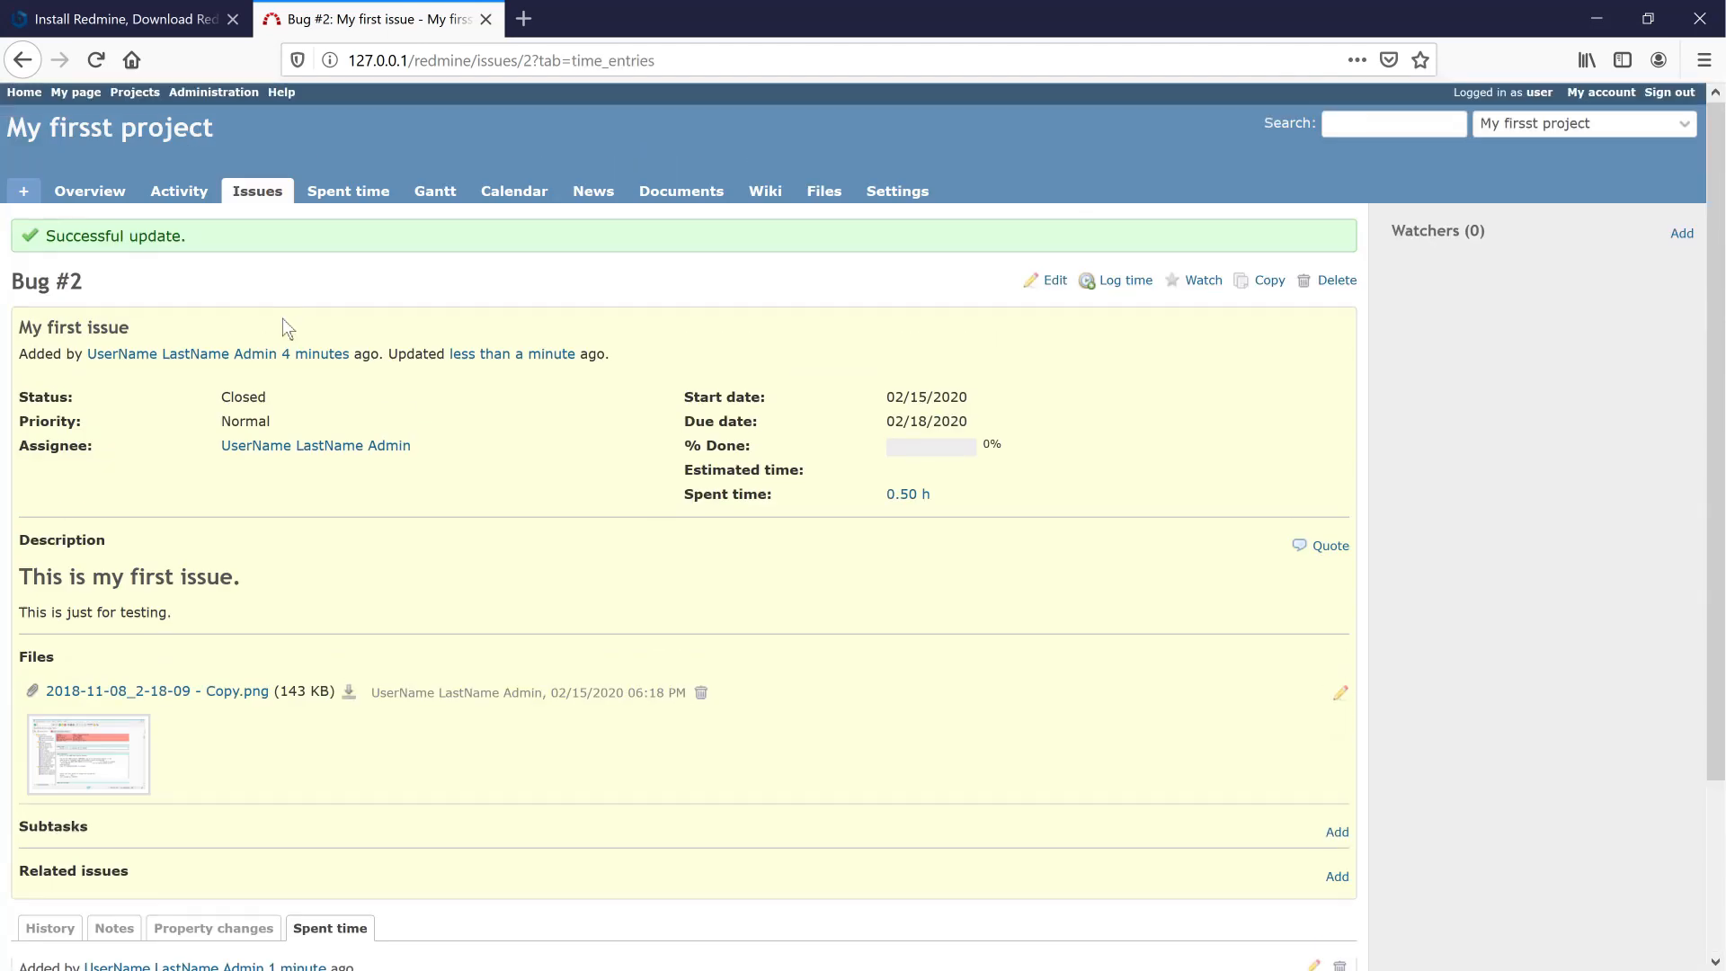
click(170, 203)
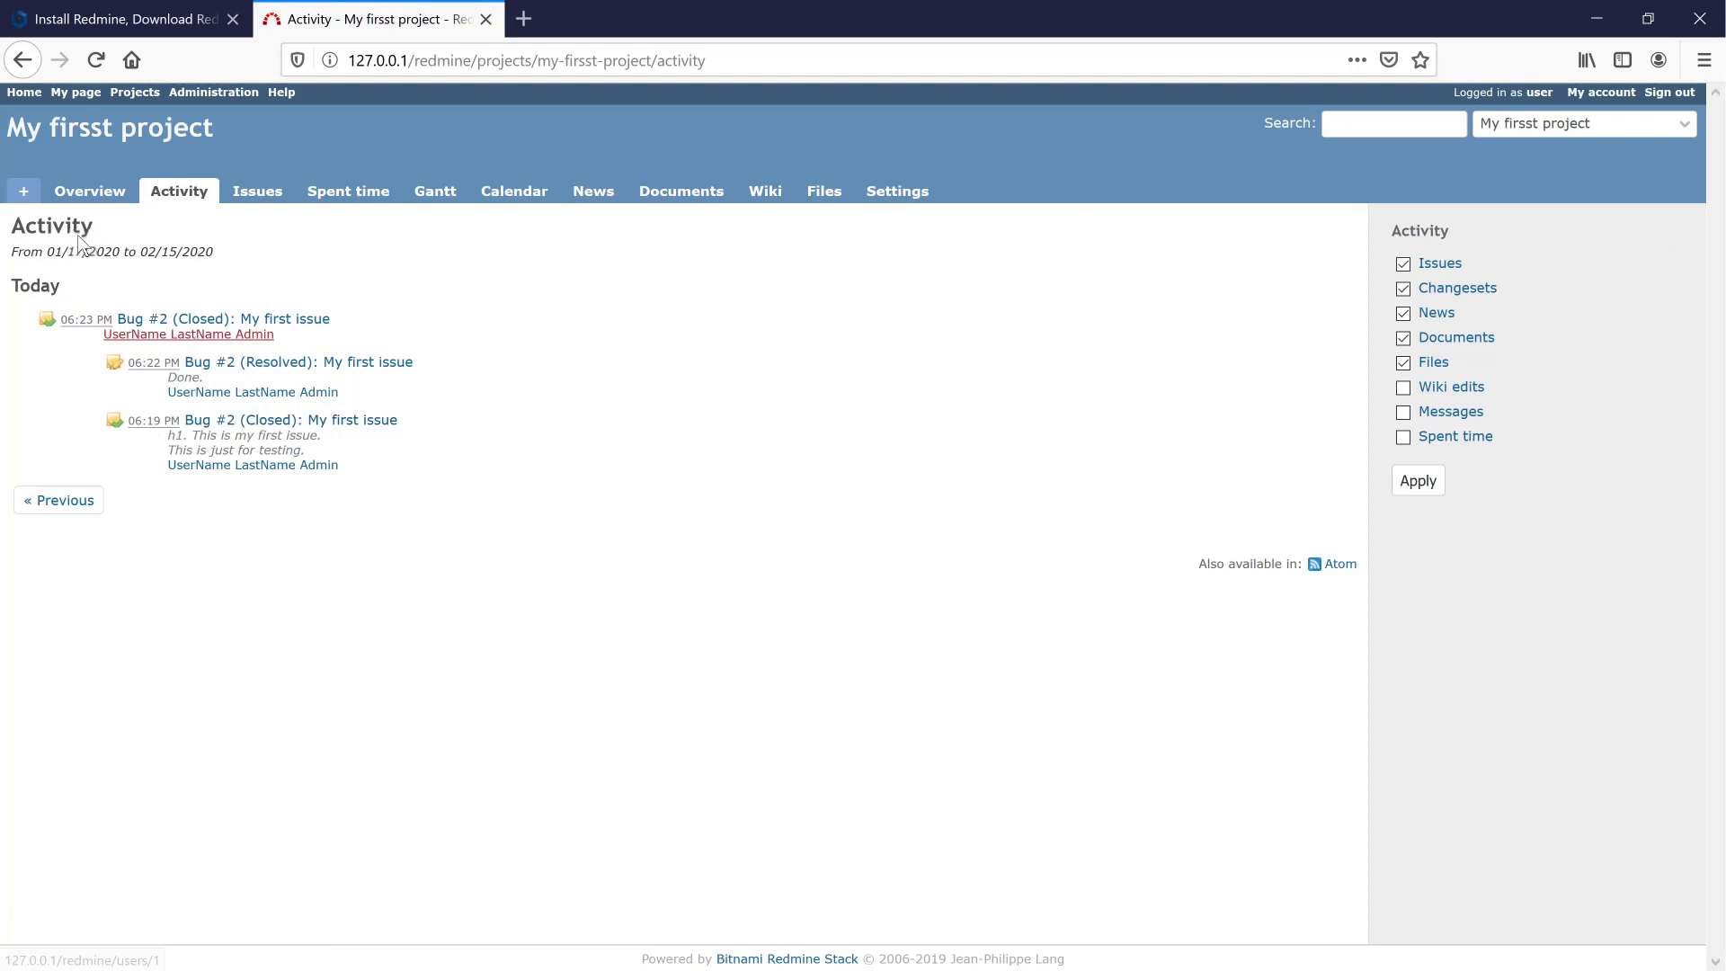
- Check the Overview, then clear Spent time filters to show Bug #2's 0.50 h Design entry
click(87, 195)
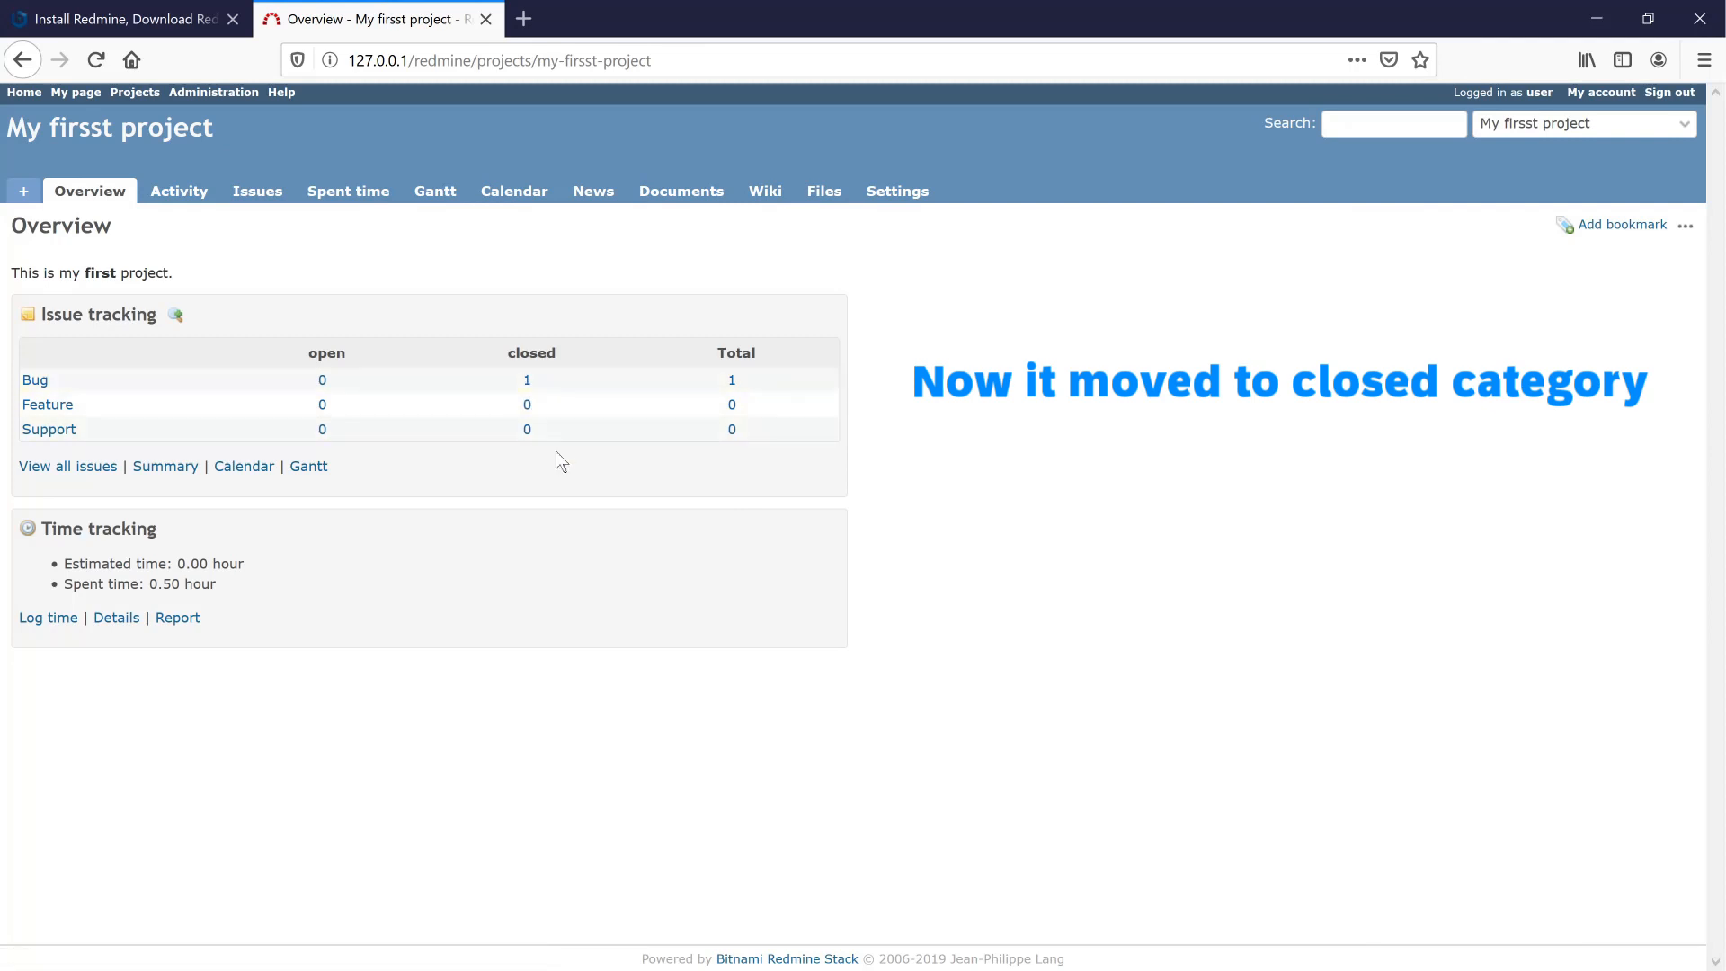
click(308, 194)
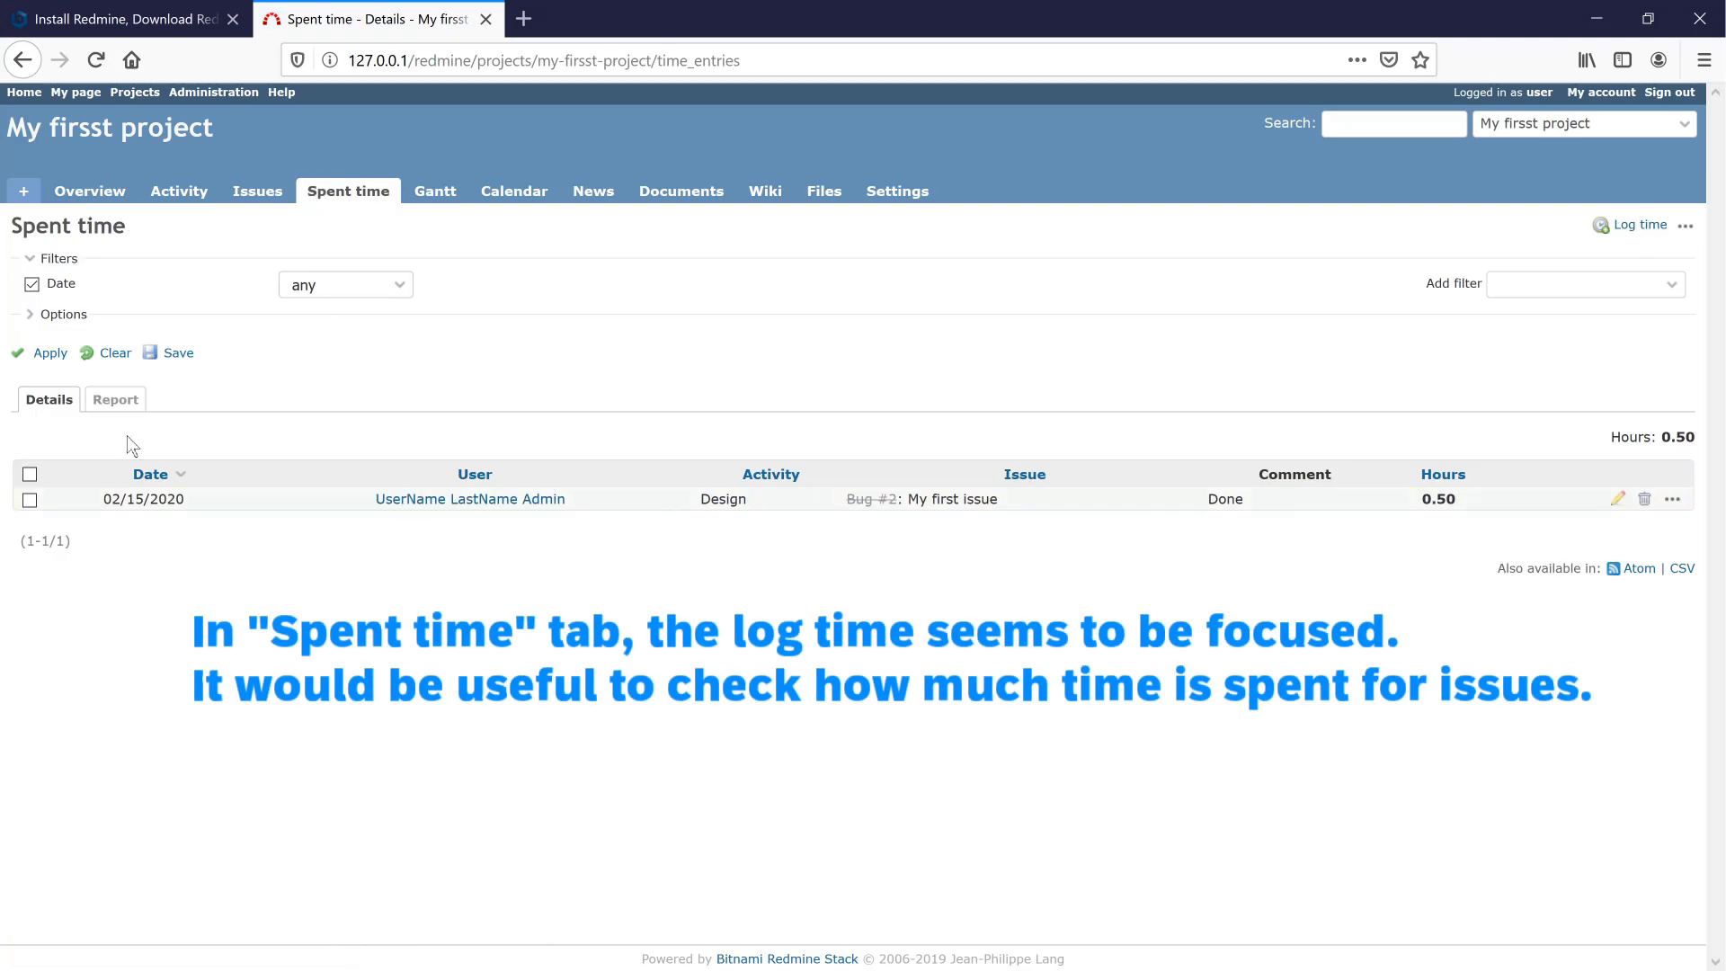
click(100, 359)
- Look through the Gantt chart and Calendar, then open the empty News page
click(427, 193)
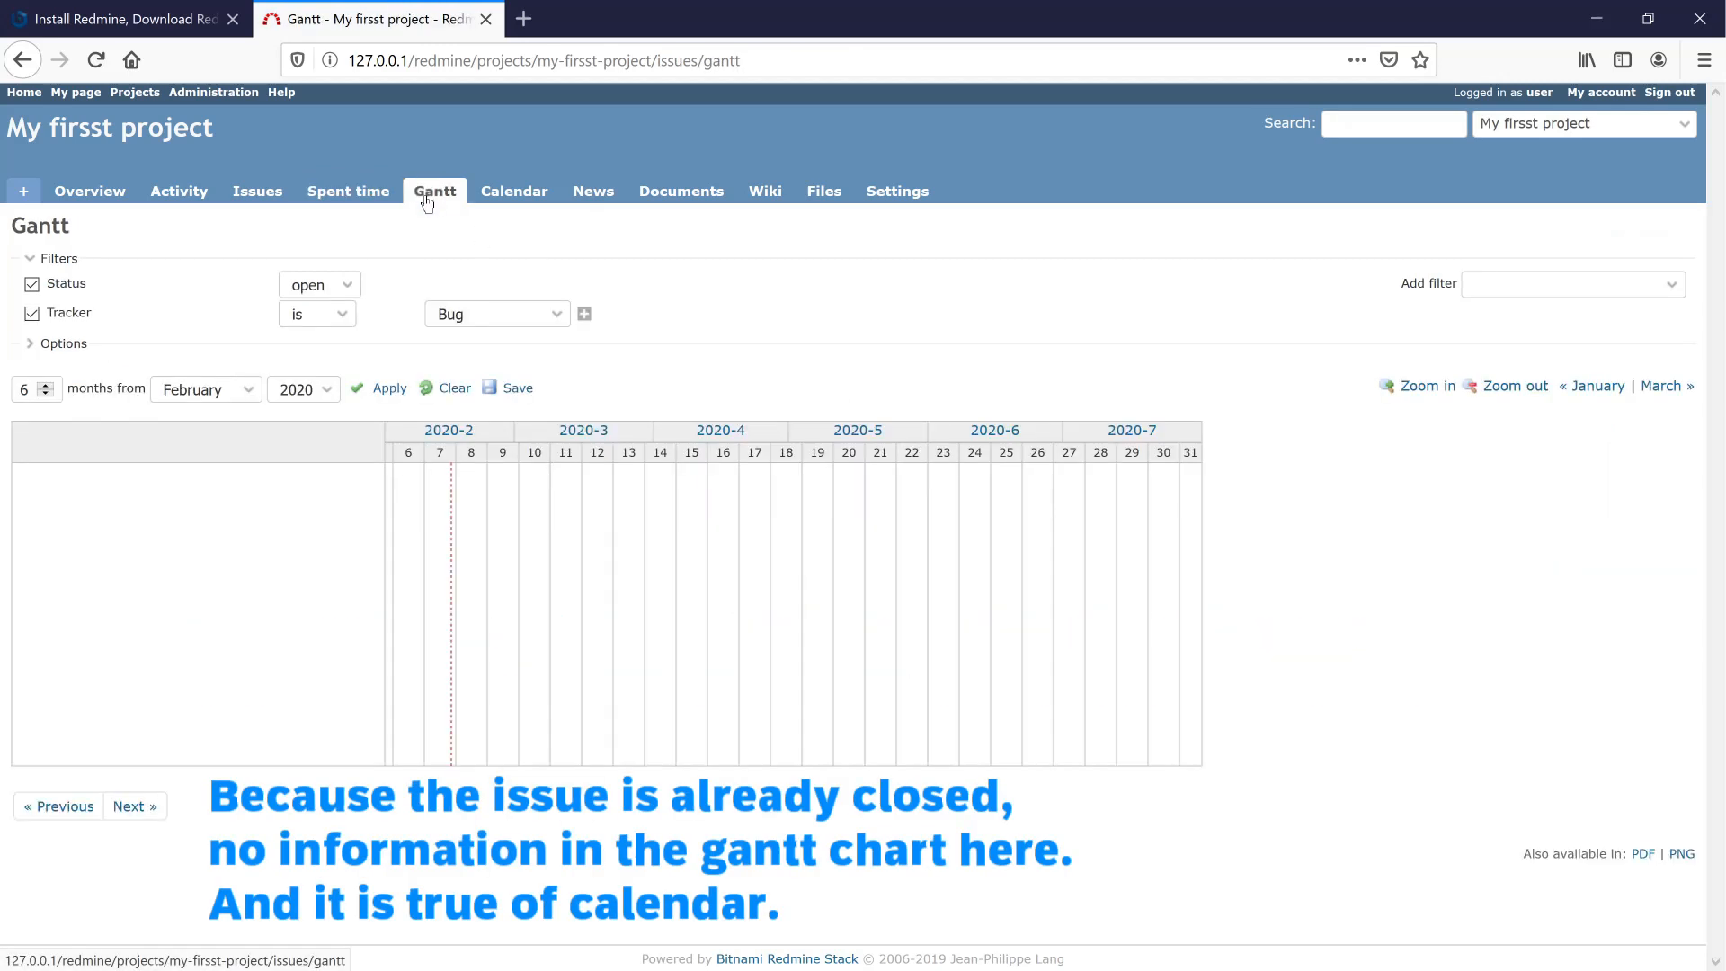
click(522, 199)
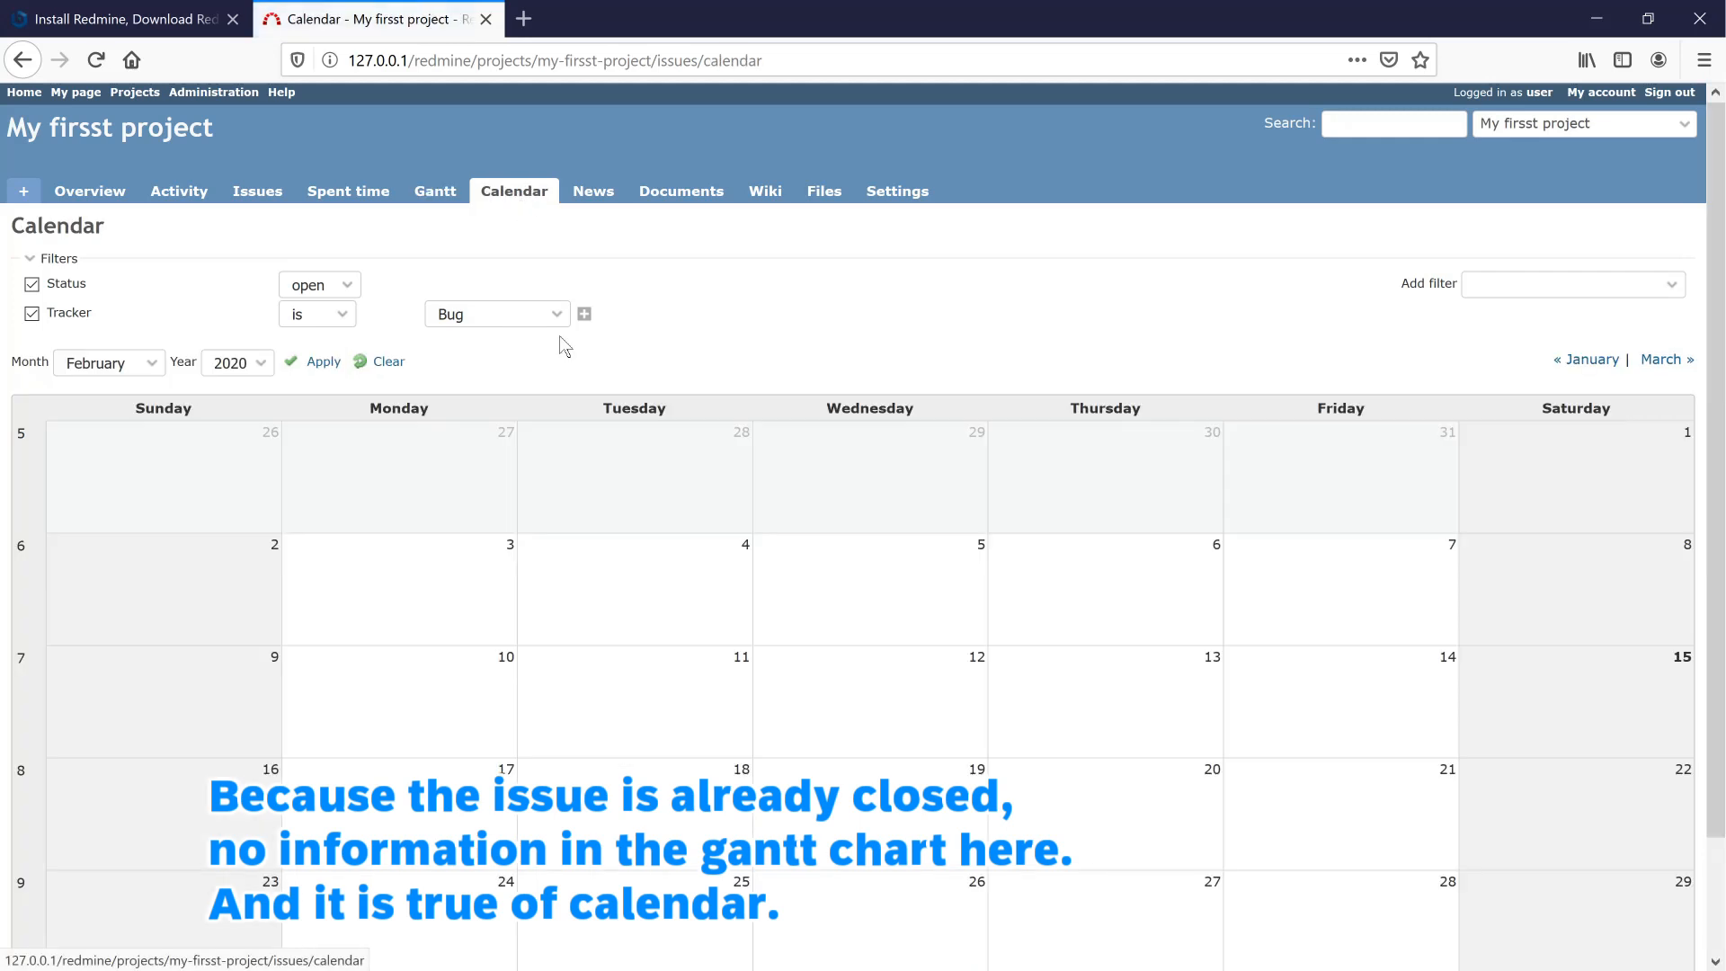
scroll(613, 647, down, 3)
scroll(840, 597, up, 3)
scroll(943, 583, down, 3)
scroll(689, 387, up, 1)
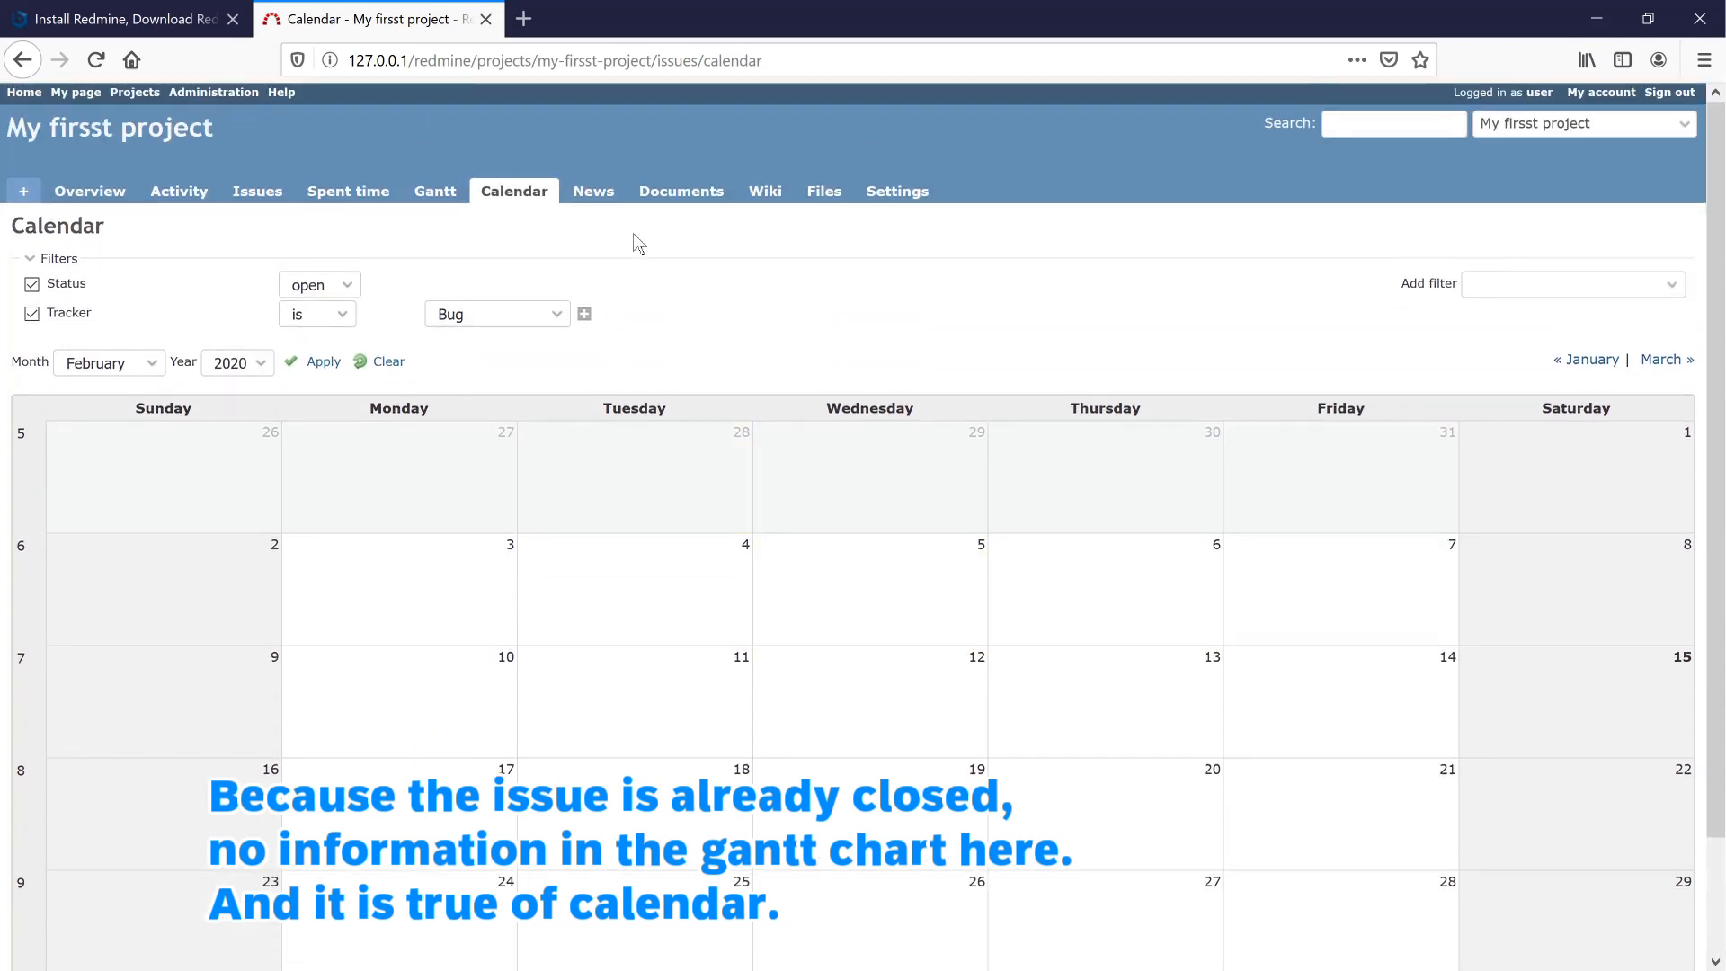
click(619, 193)
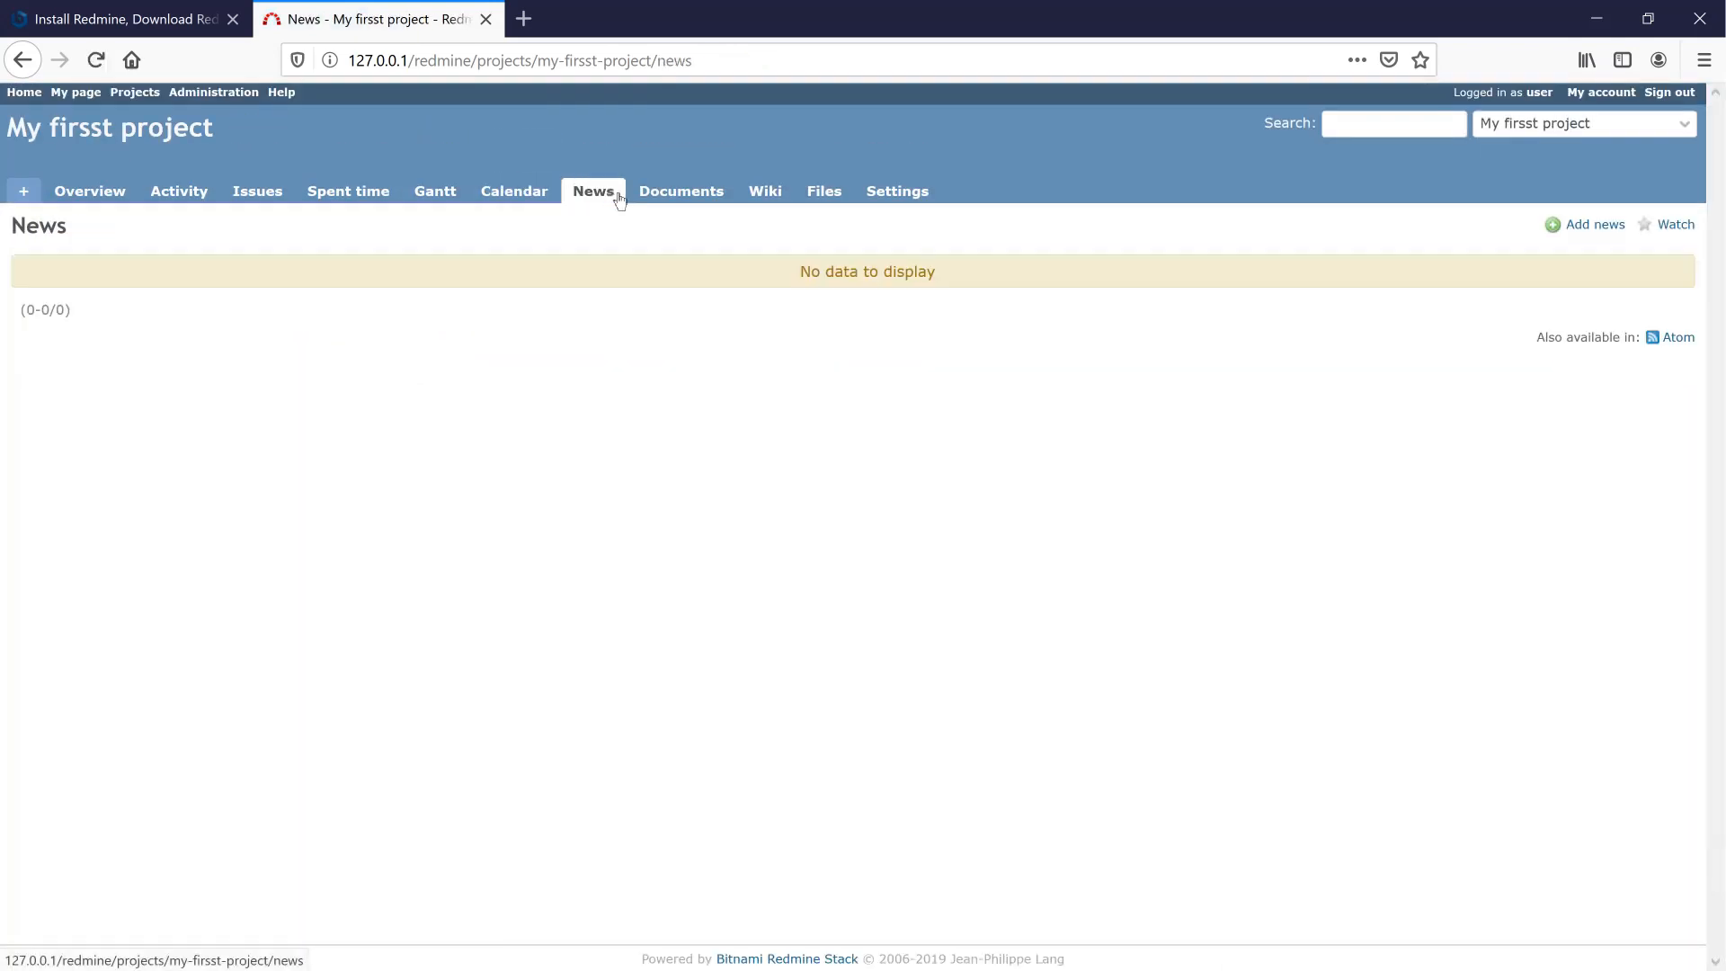
- Browse the project's Documents, Wiki and Files pages
click(653, 199)
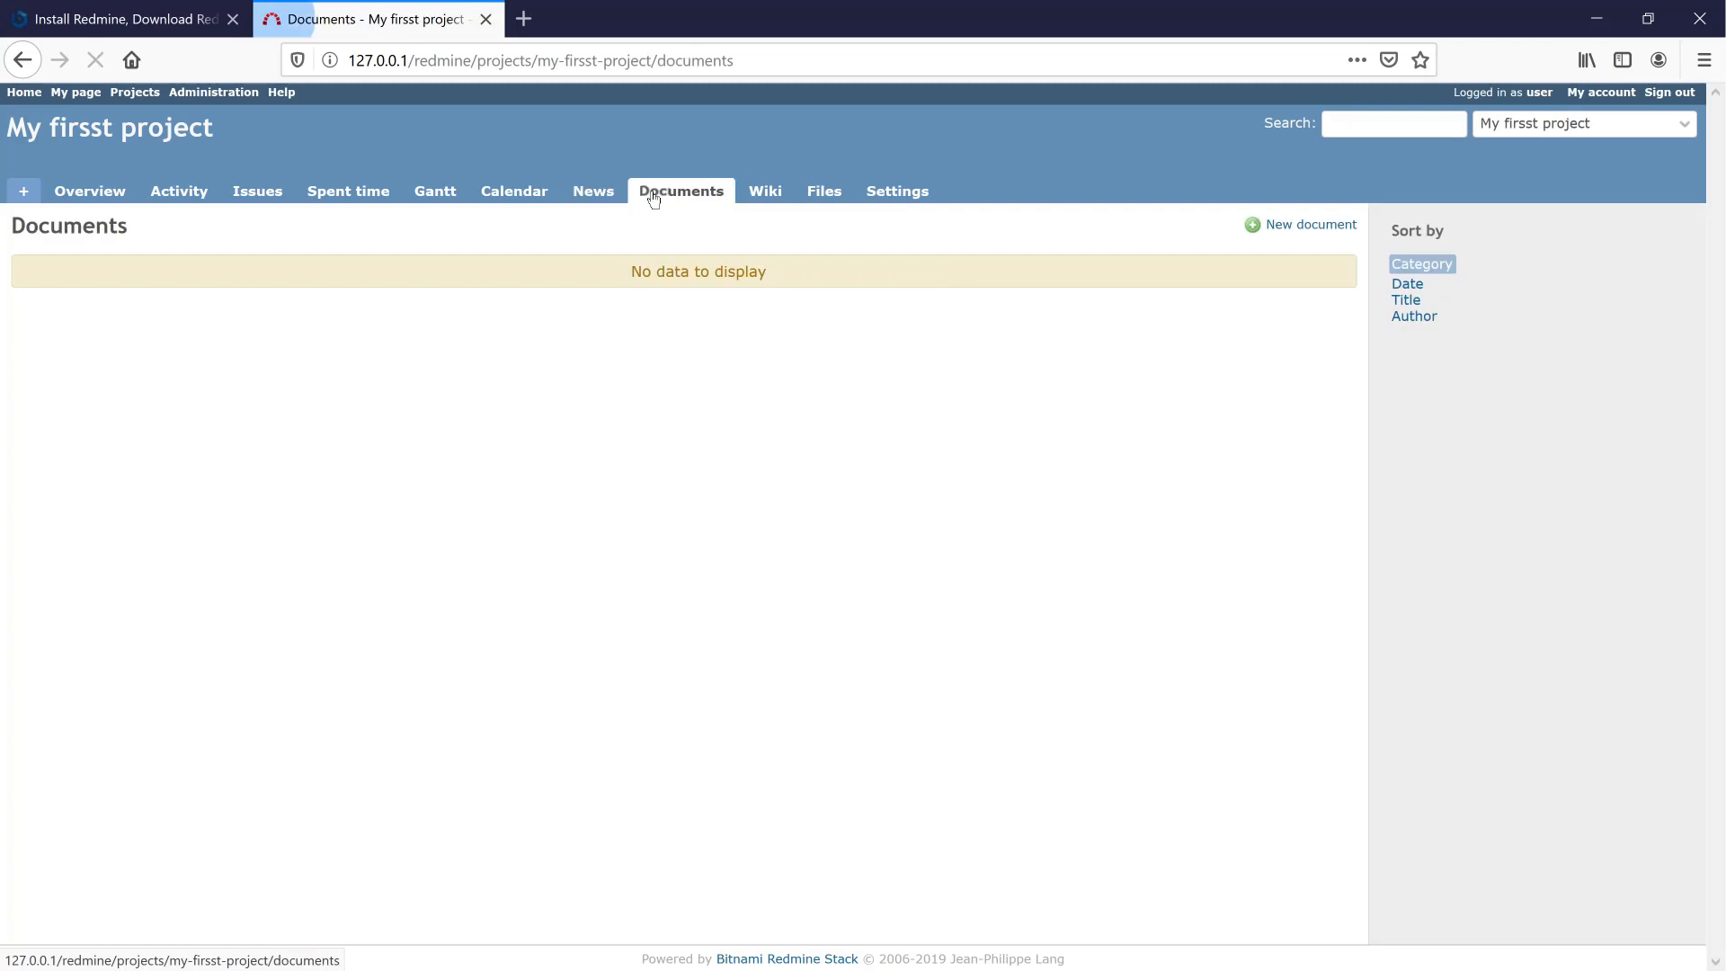
click(758, 195)
click(818, 196)
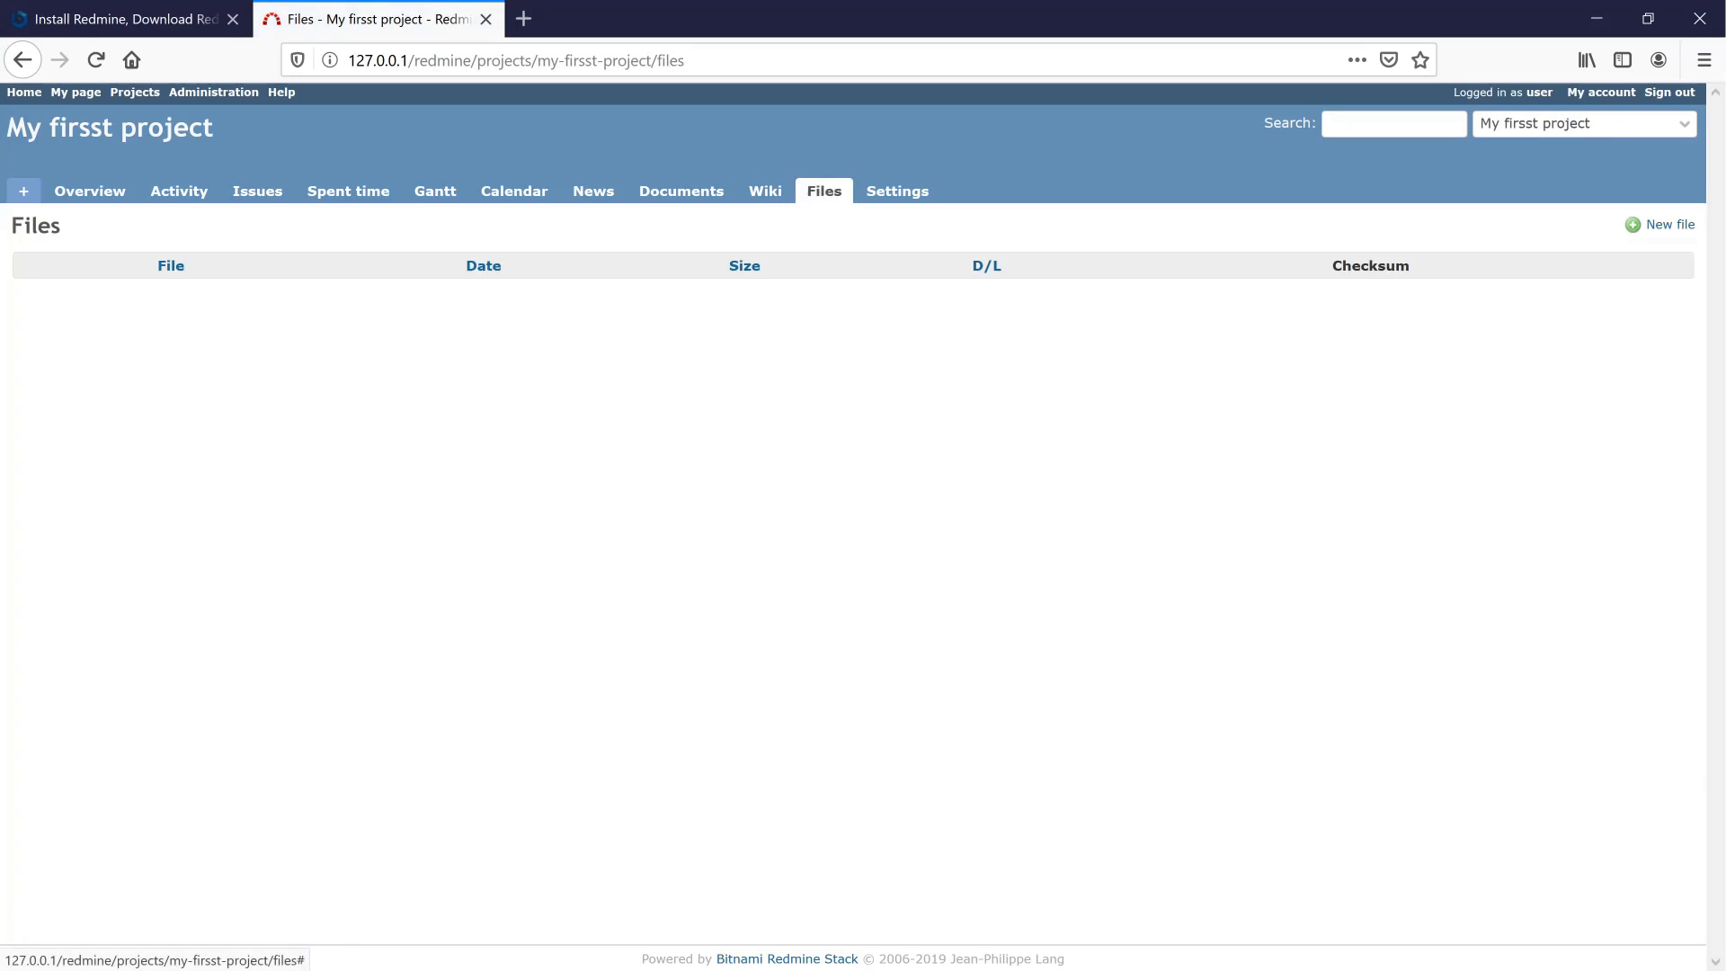
- List the project's issues with Status 'any' so the closed Bug #2 appears
click(247, 198)
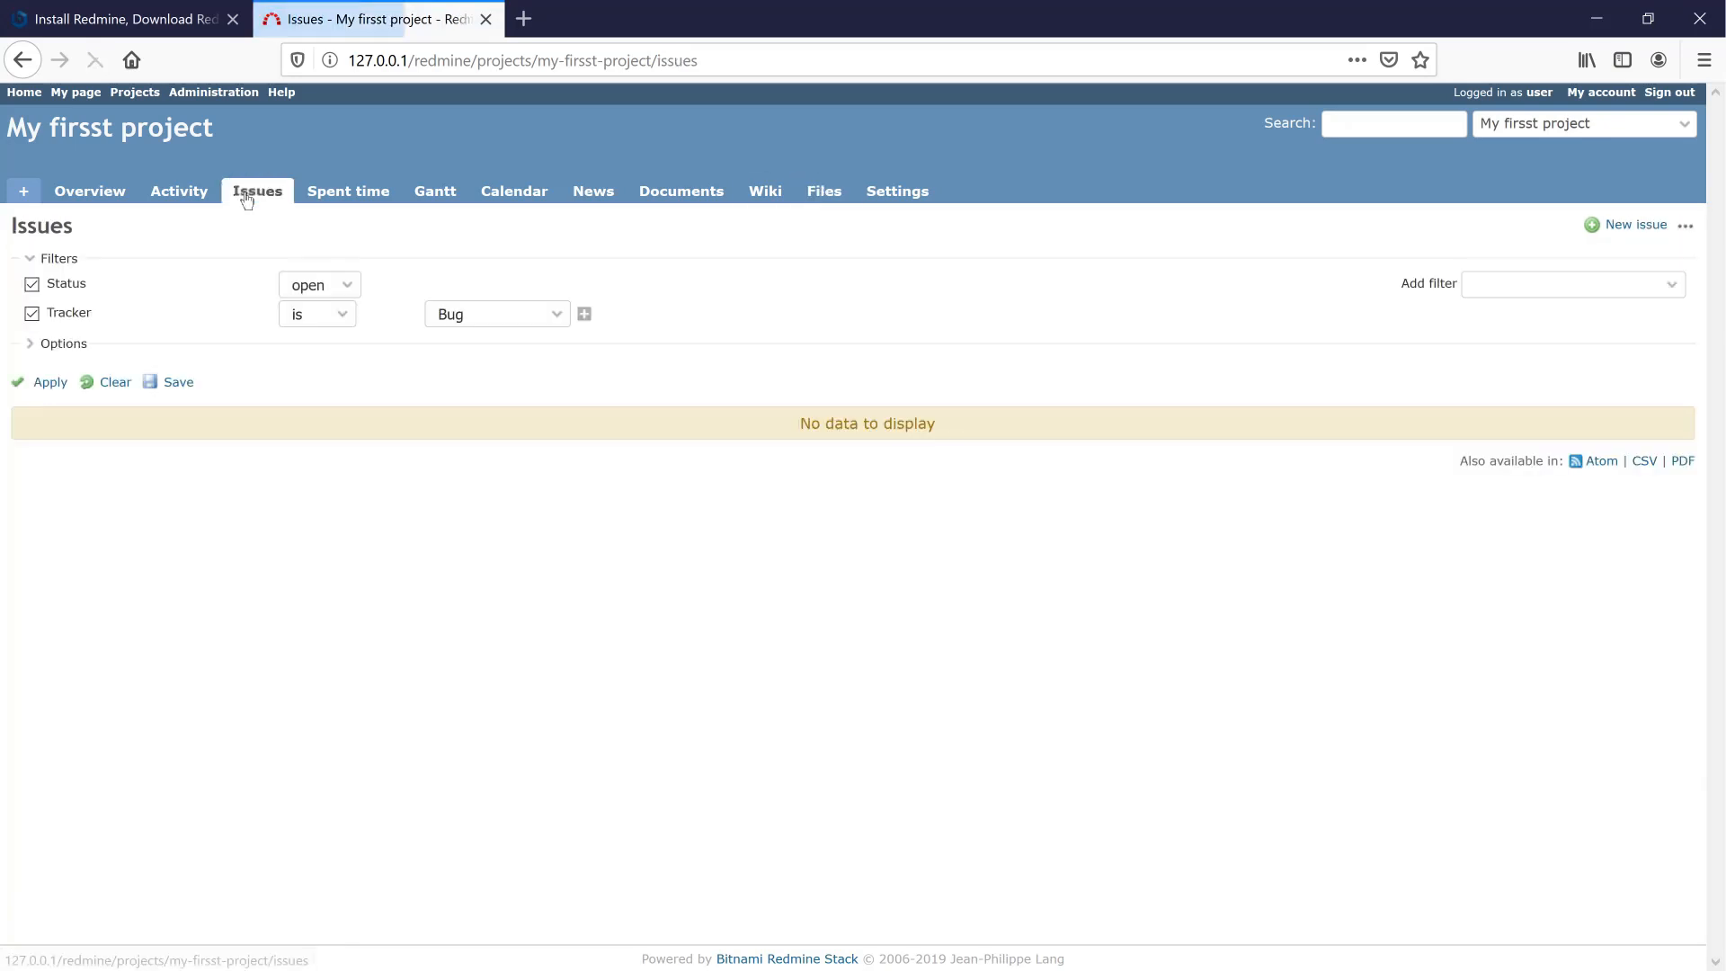
click(349, 284)
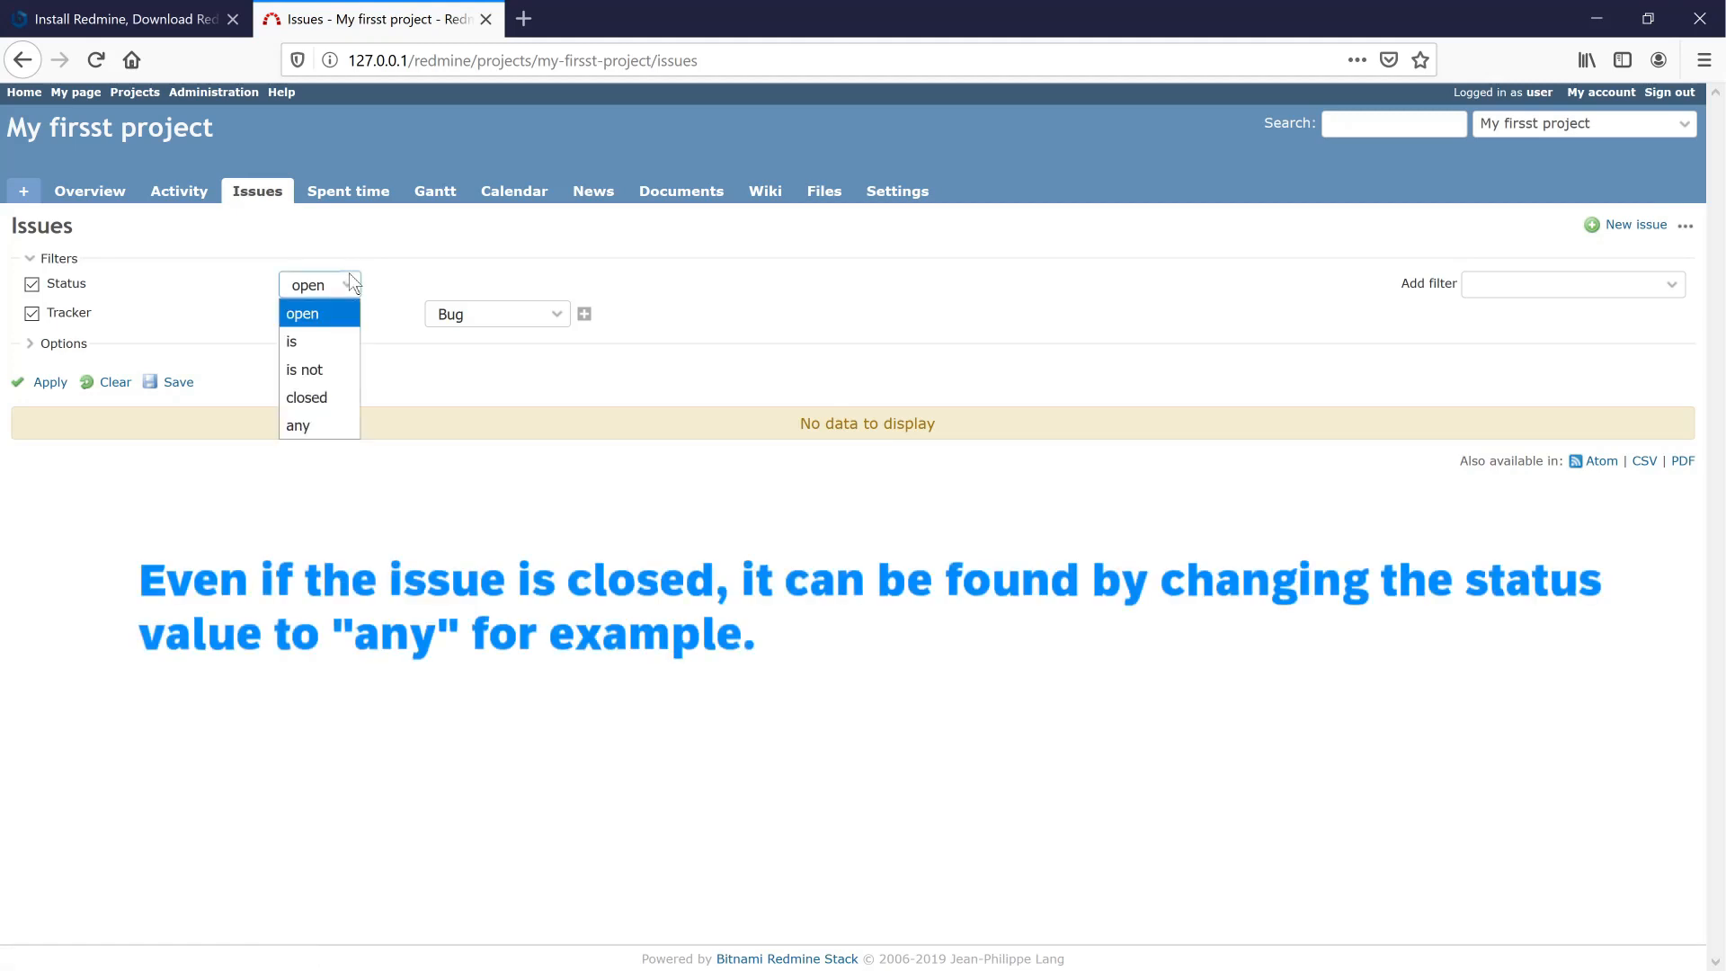
click(326, 434)
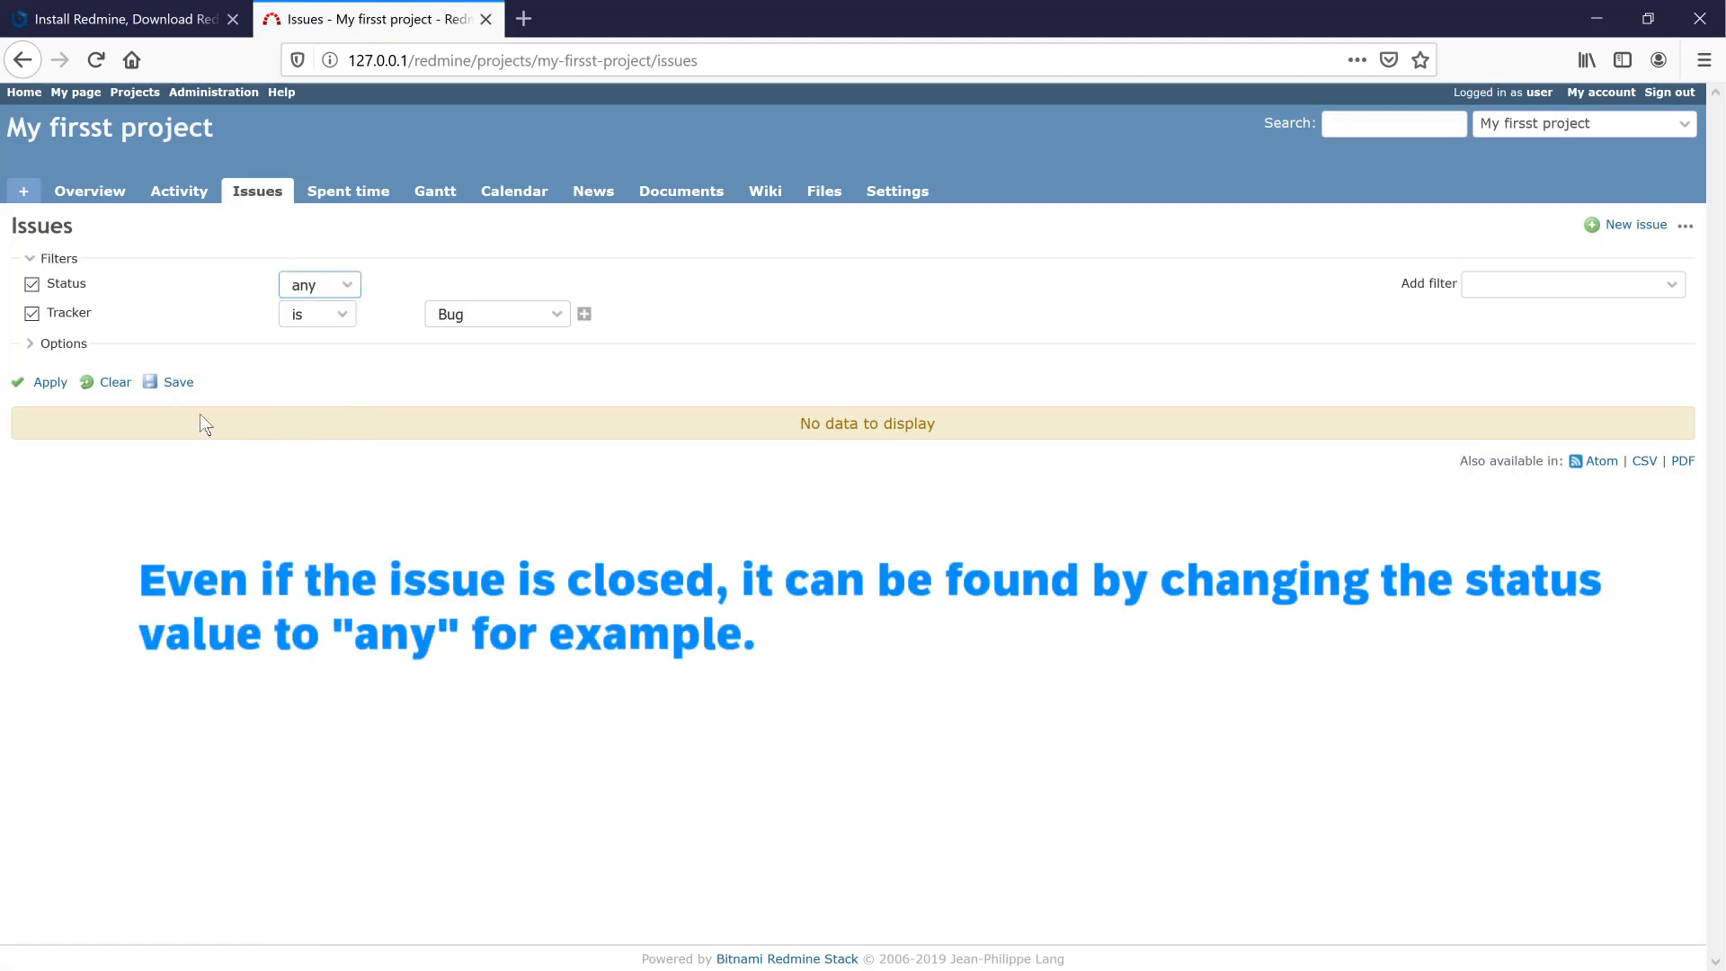
click(48, 384)
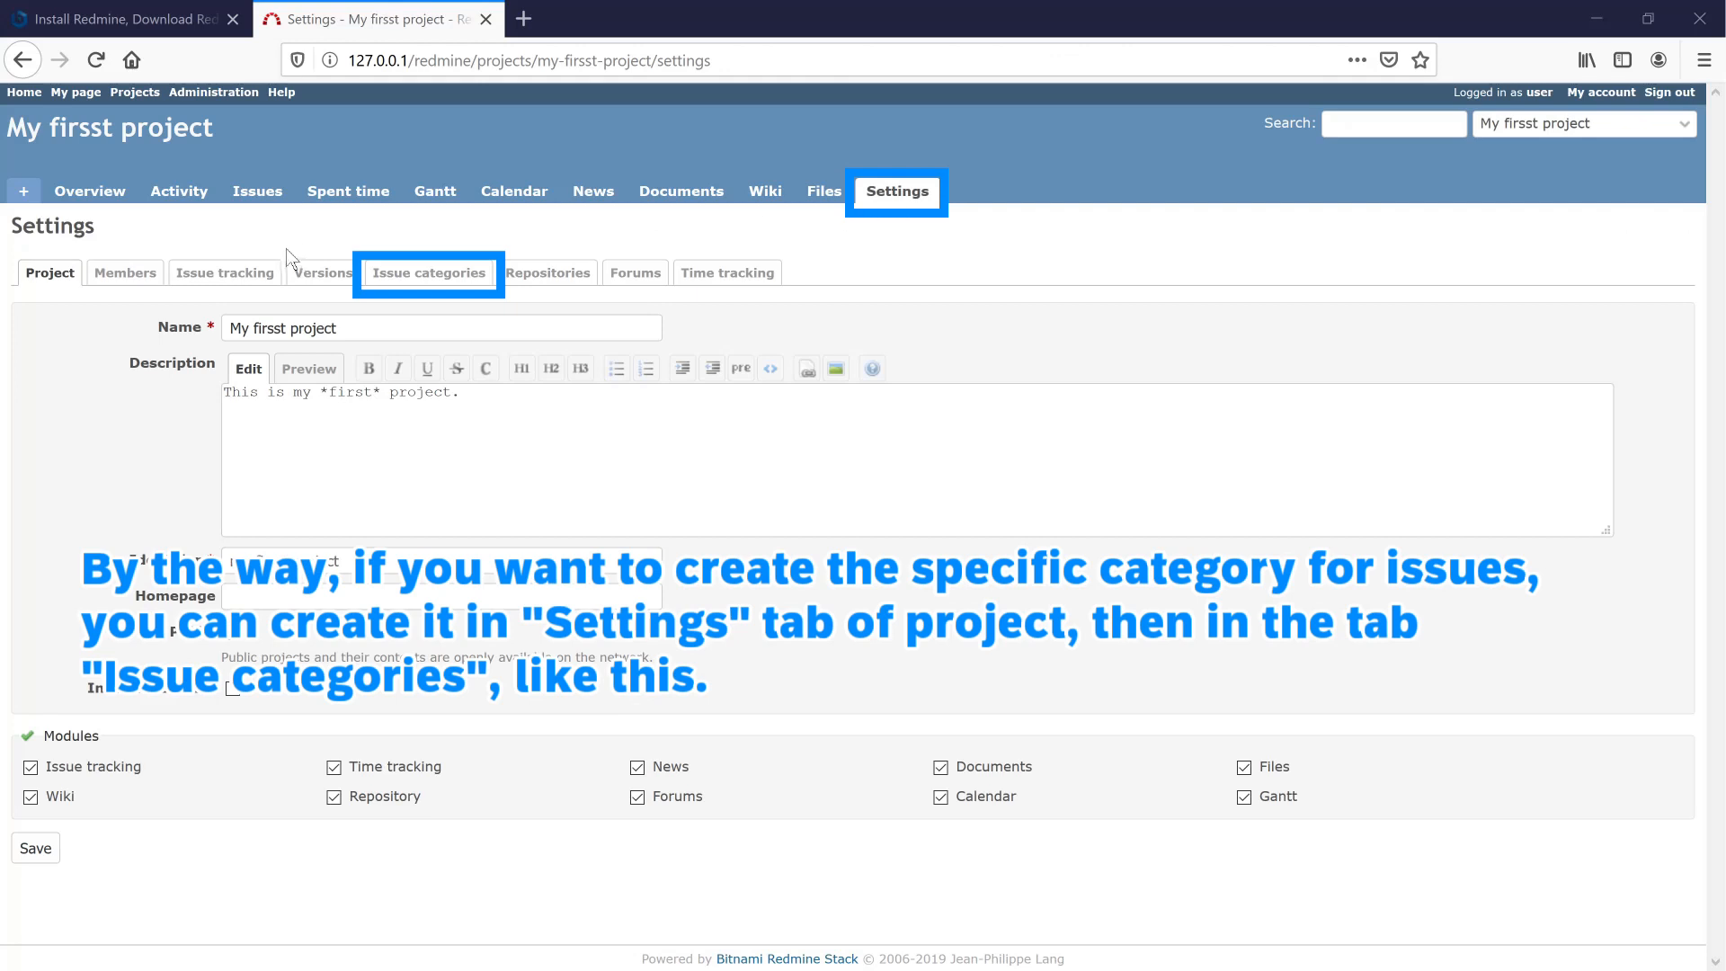
- Create the issue category 'test_category' under the project's Issue categories settings
click(447, 277)
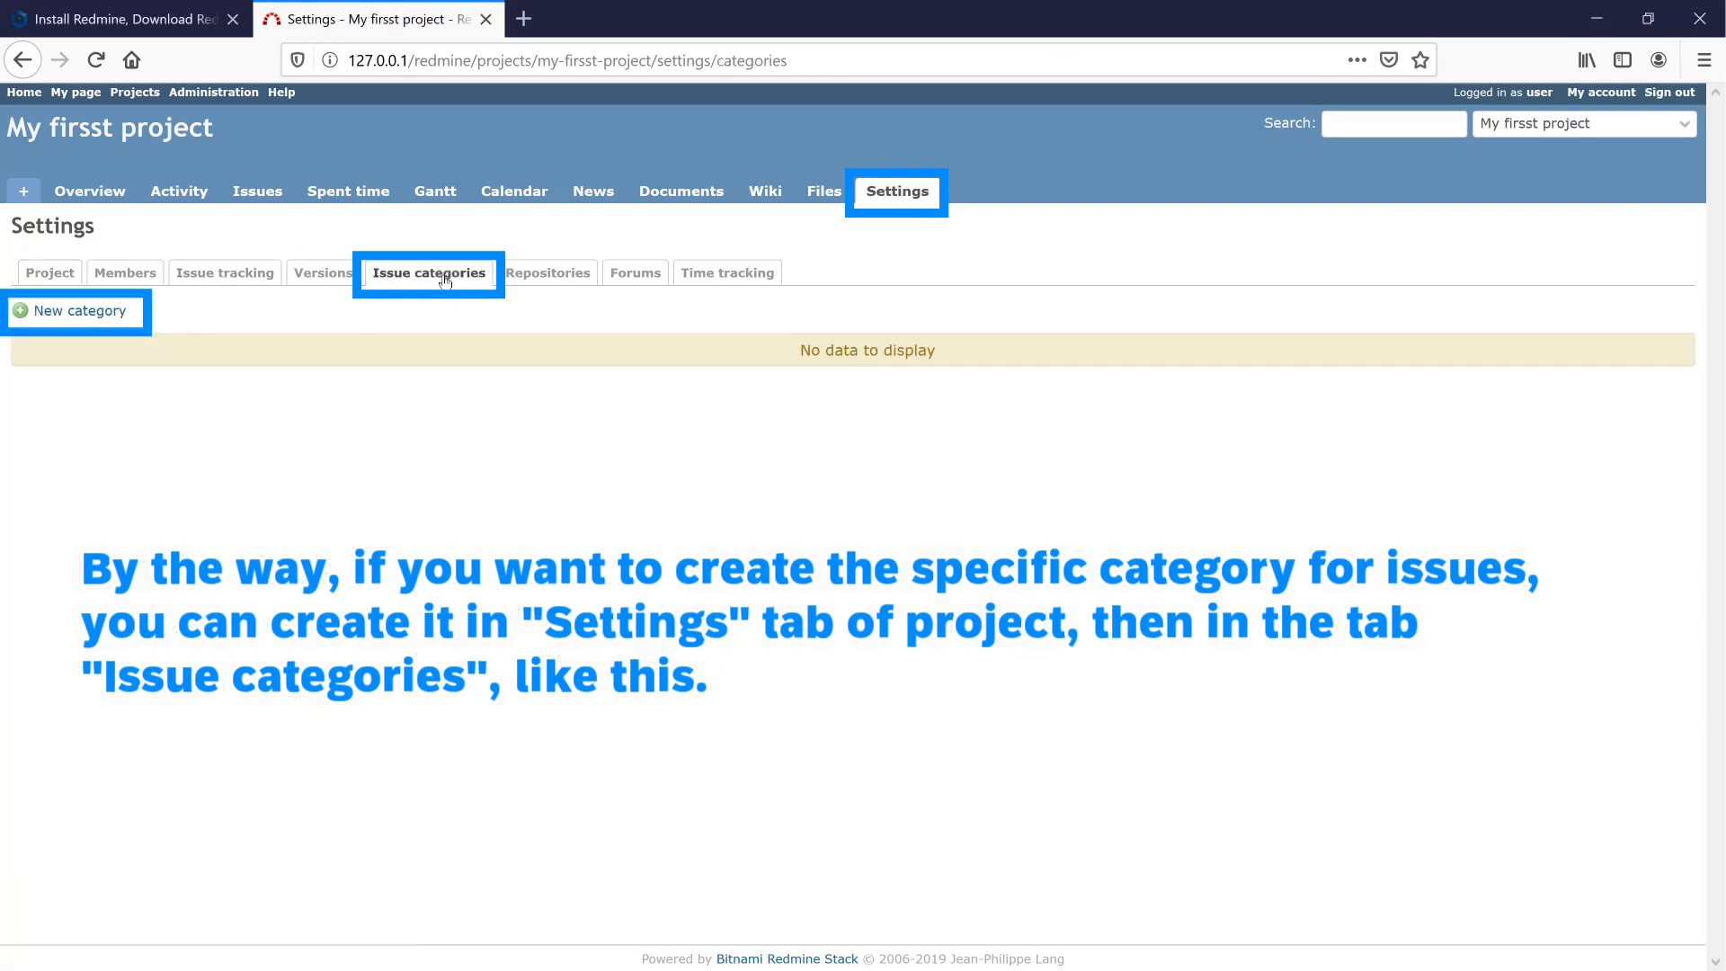
click(82, 315)
text(test_category)
click(316, 388)
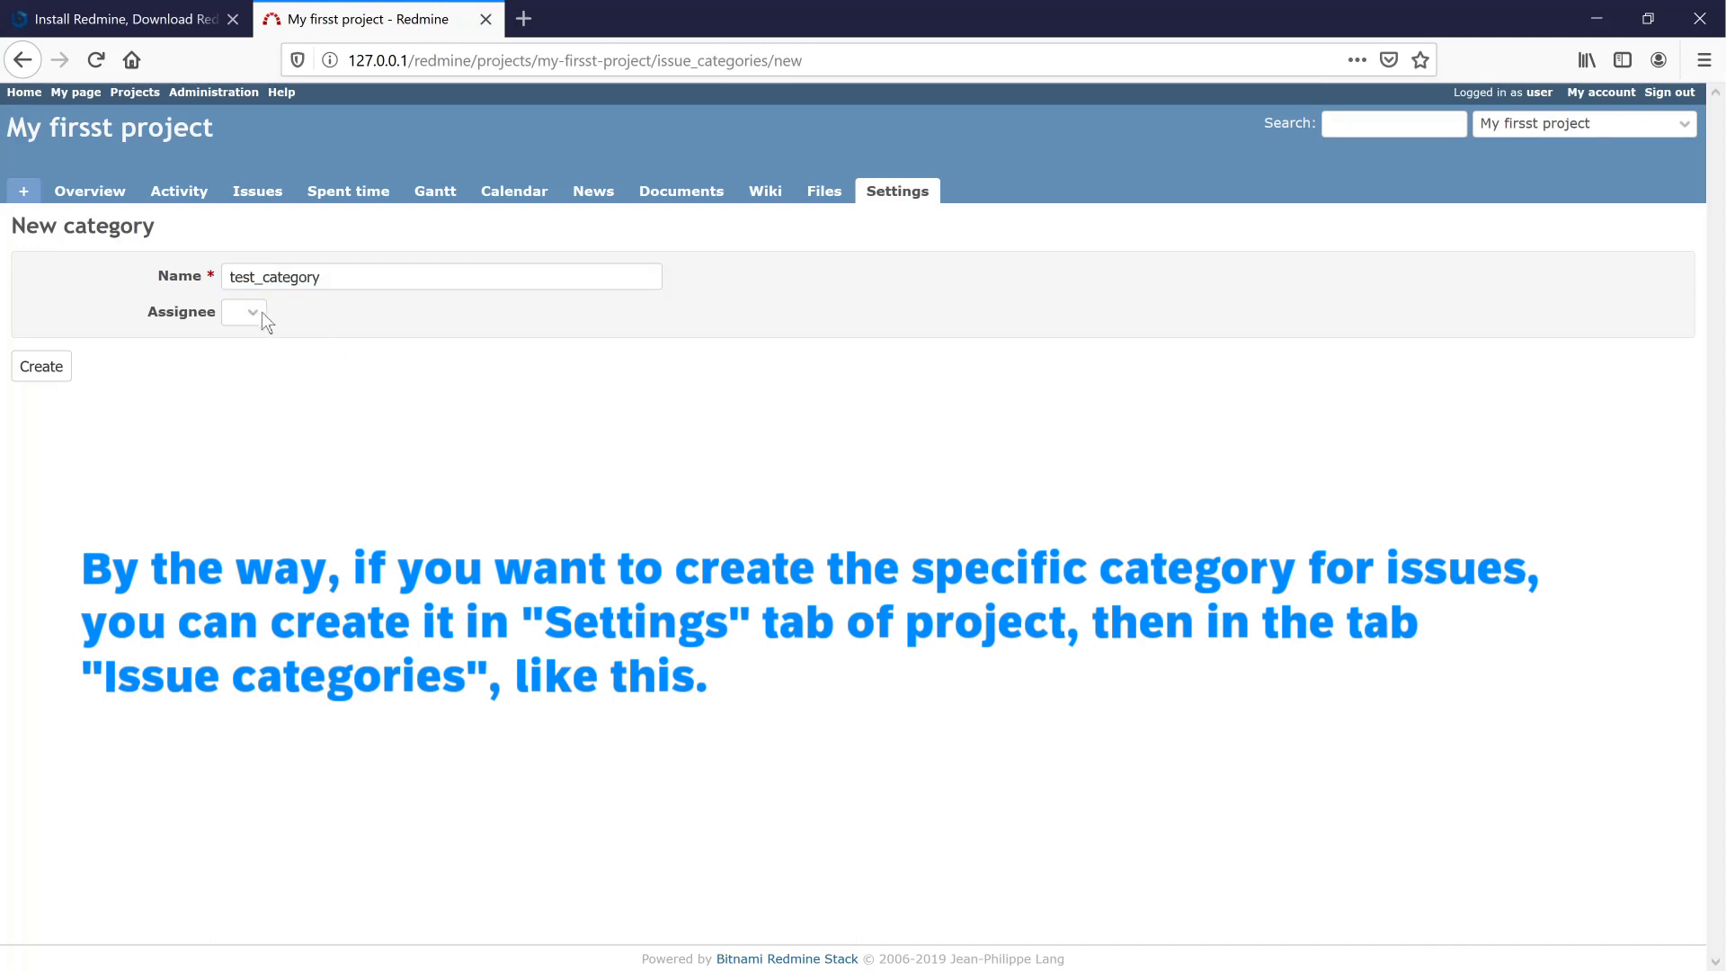
click(56, 375)
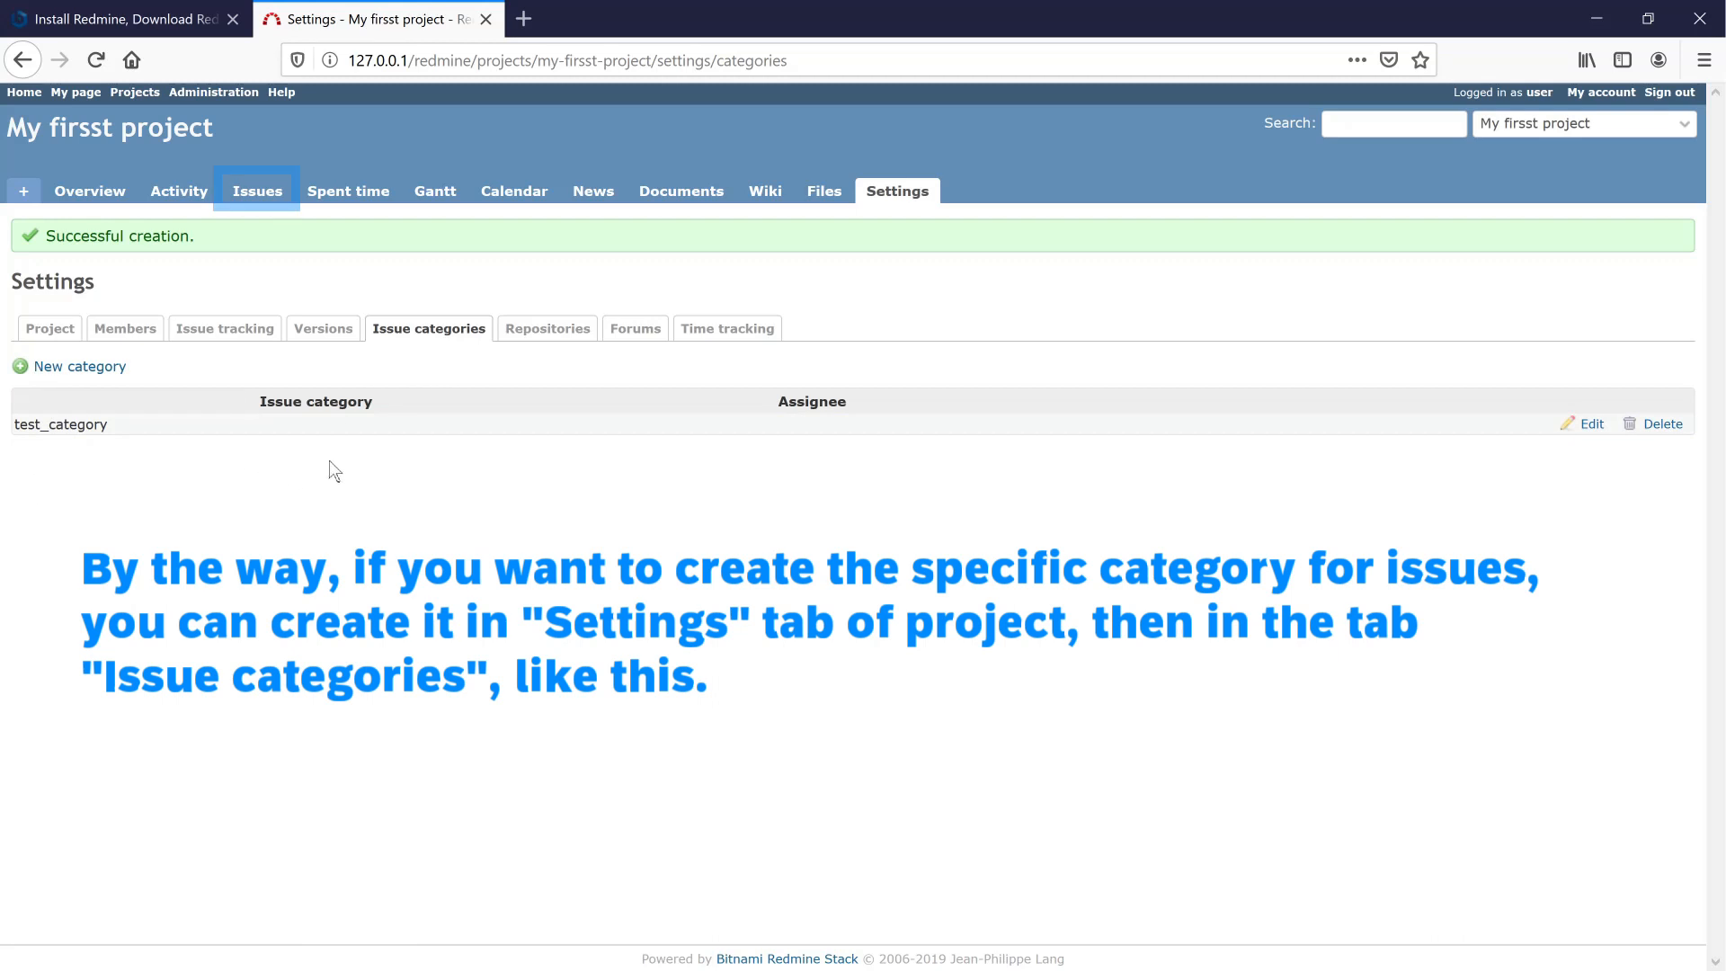
- Set Bug #3's category to test_category from the issue list, then open 'Second issue'
click(273, 203)
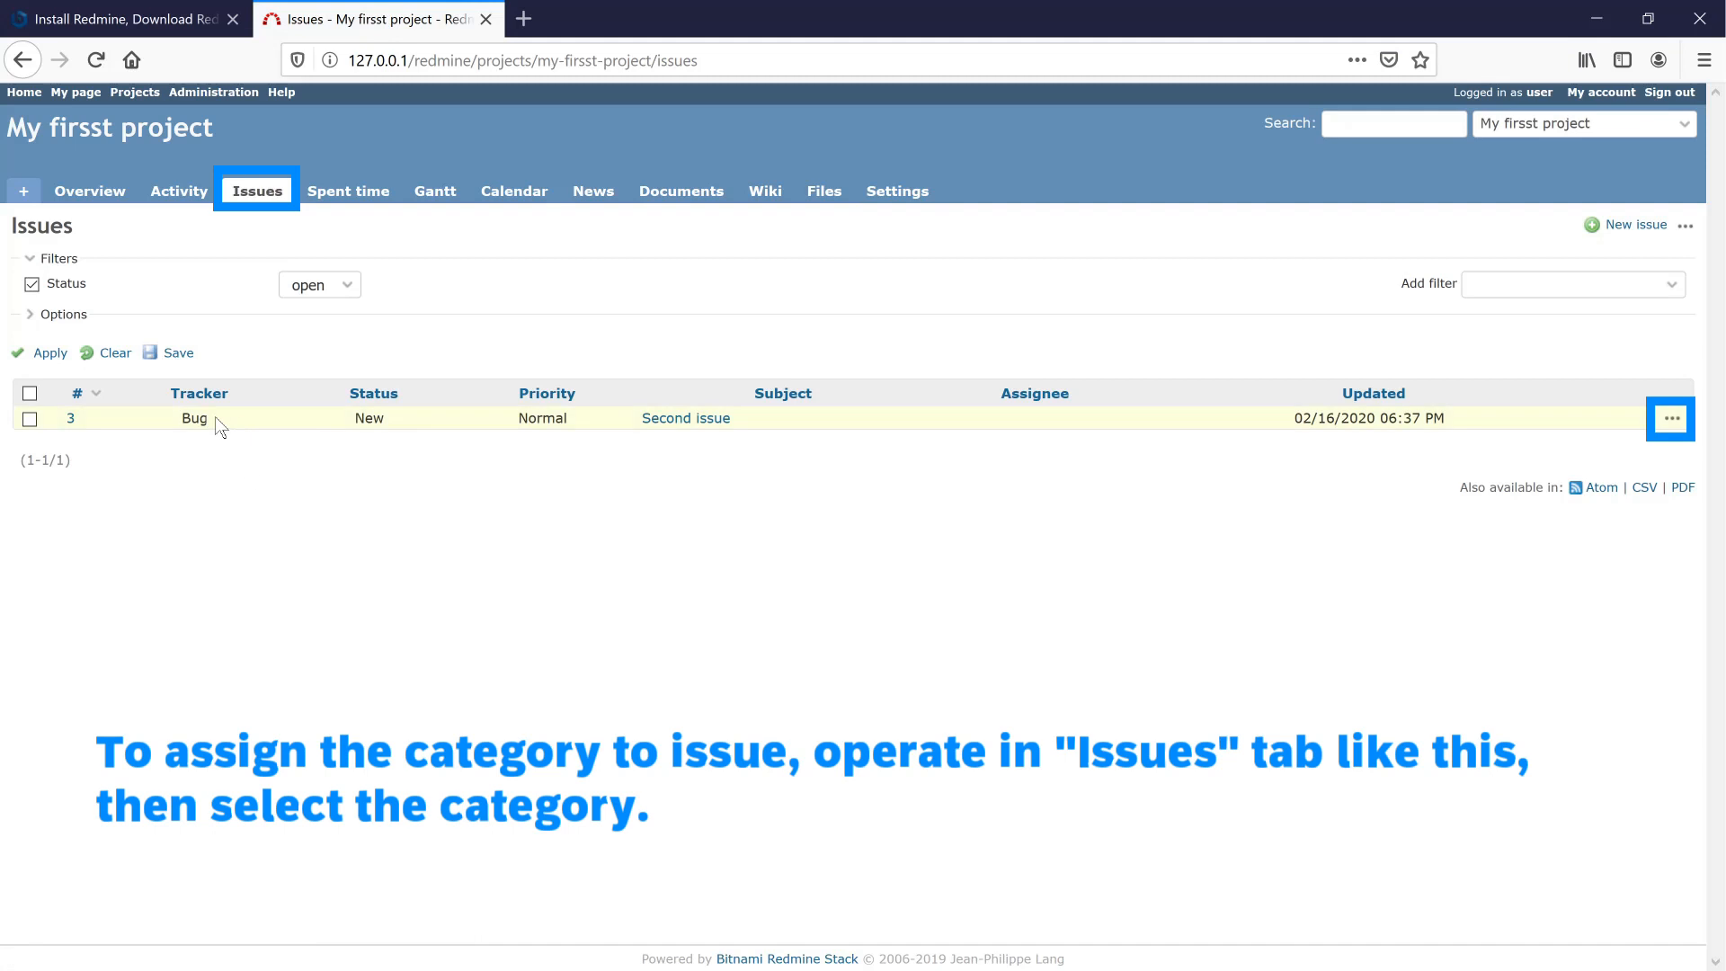
click(1673, 421)
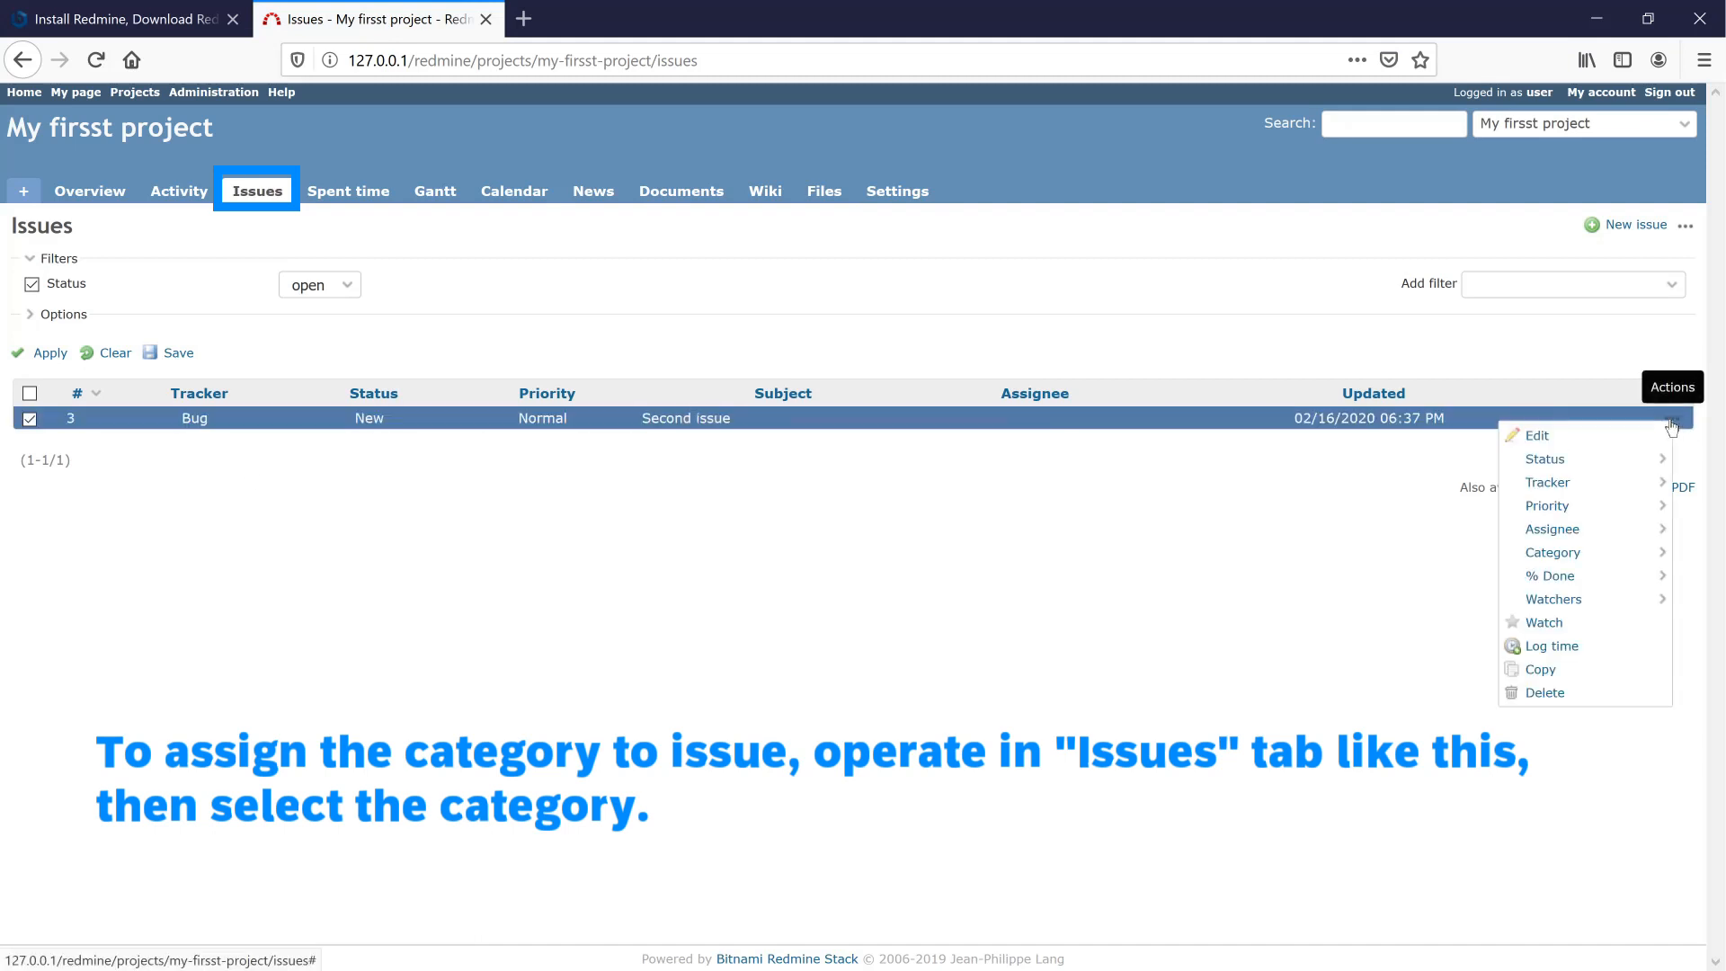
mouse_move(1560, 552)
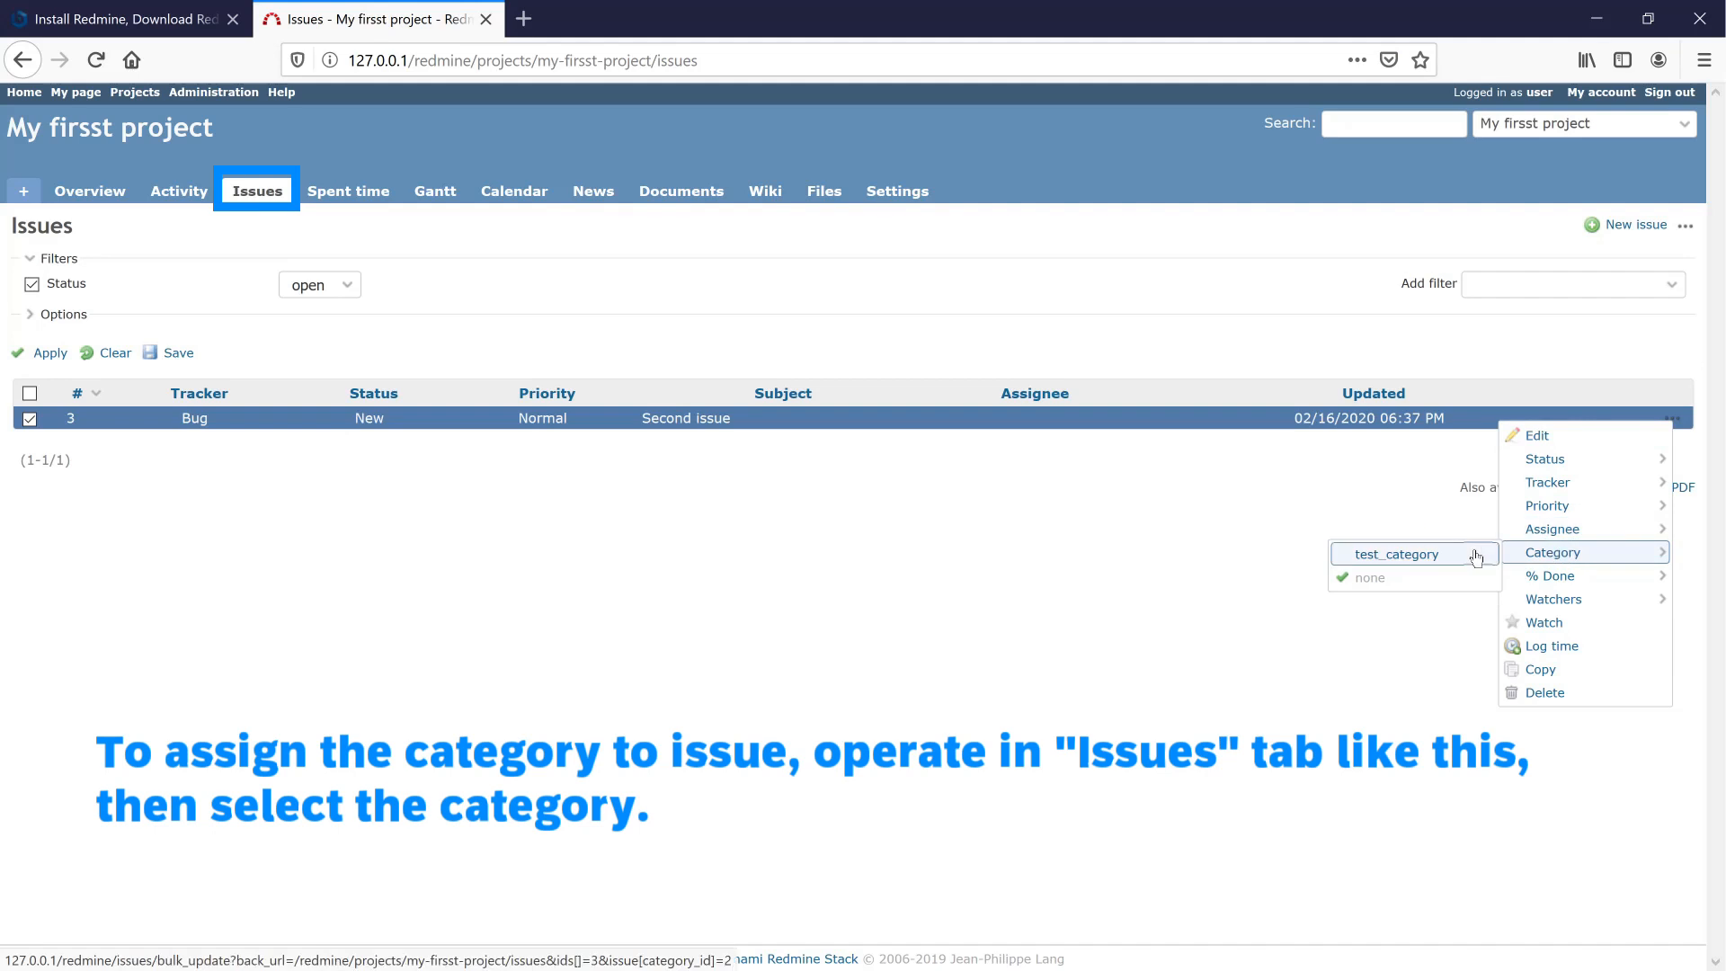
click(1431, 555)
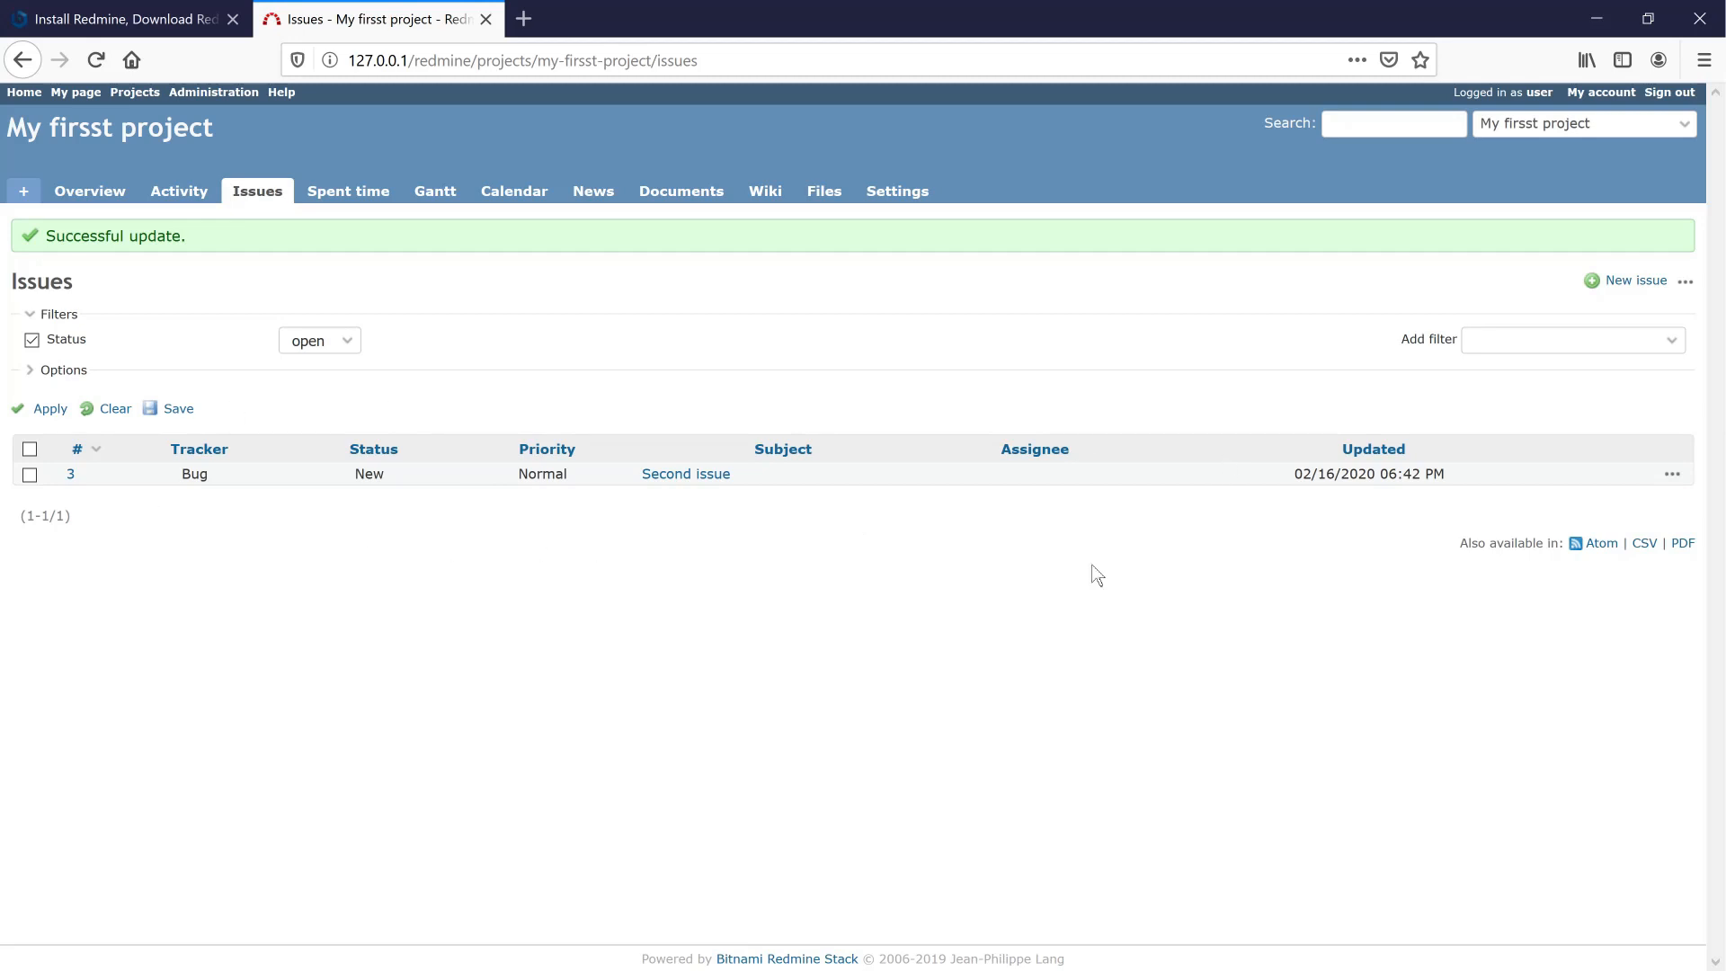
click(673, 481)
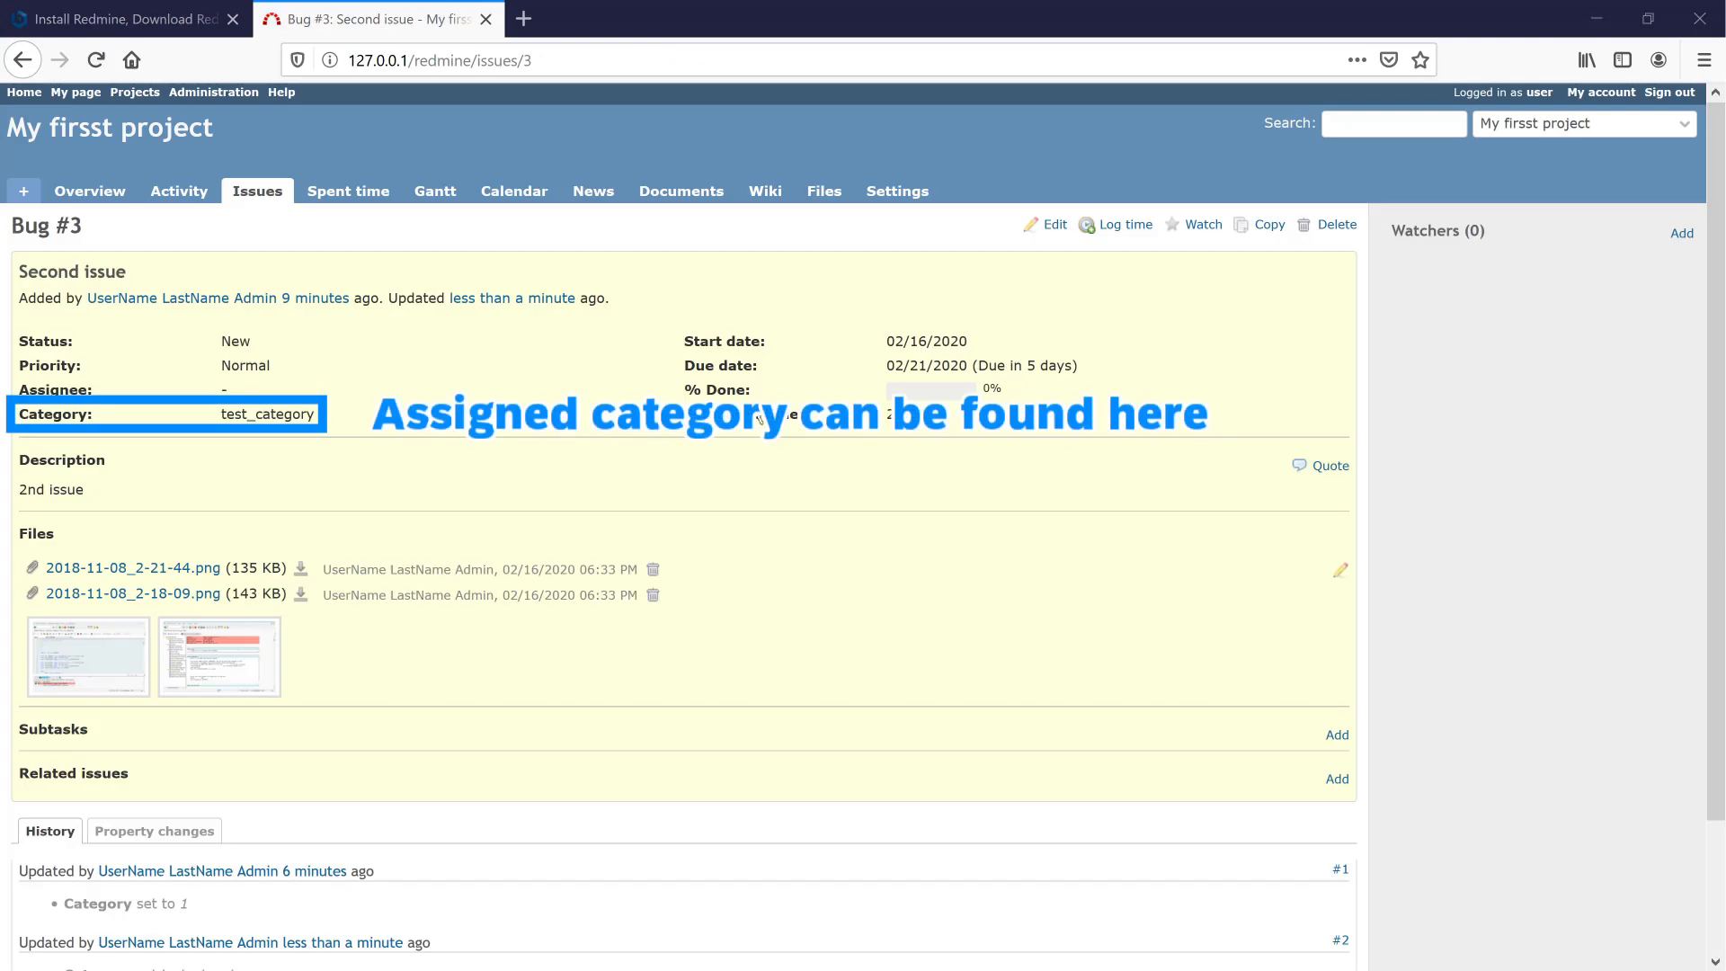
- Review Issue statuses and Roles in Administration, ending on the admin Projects list
click(216, 92)
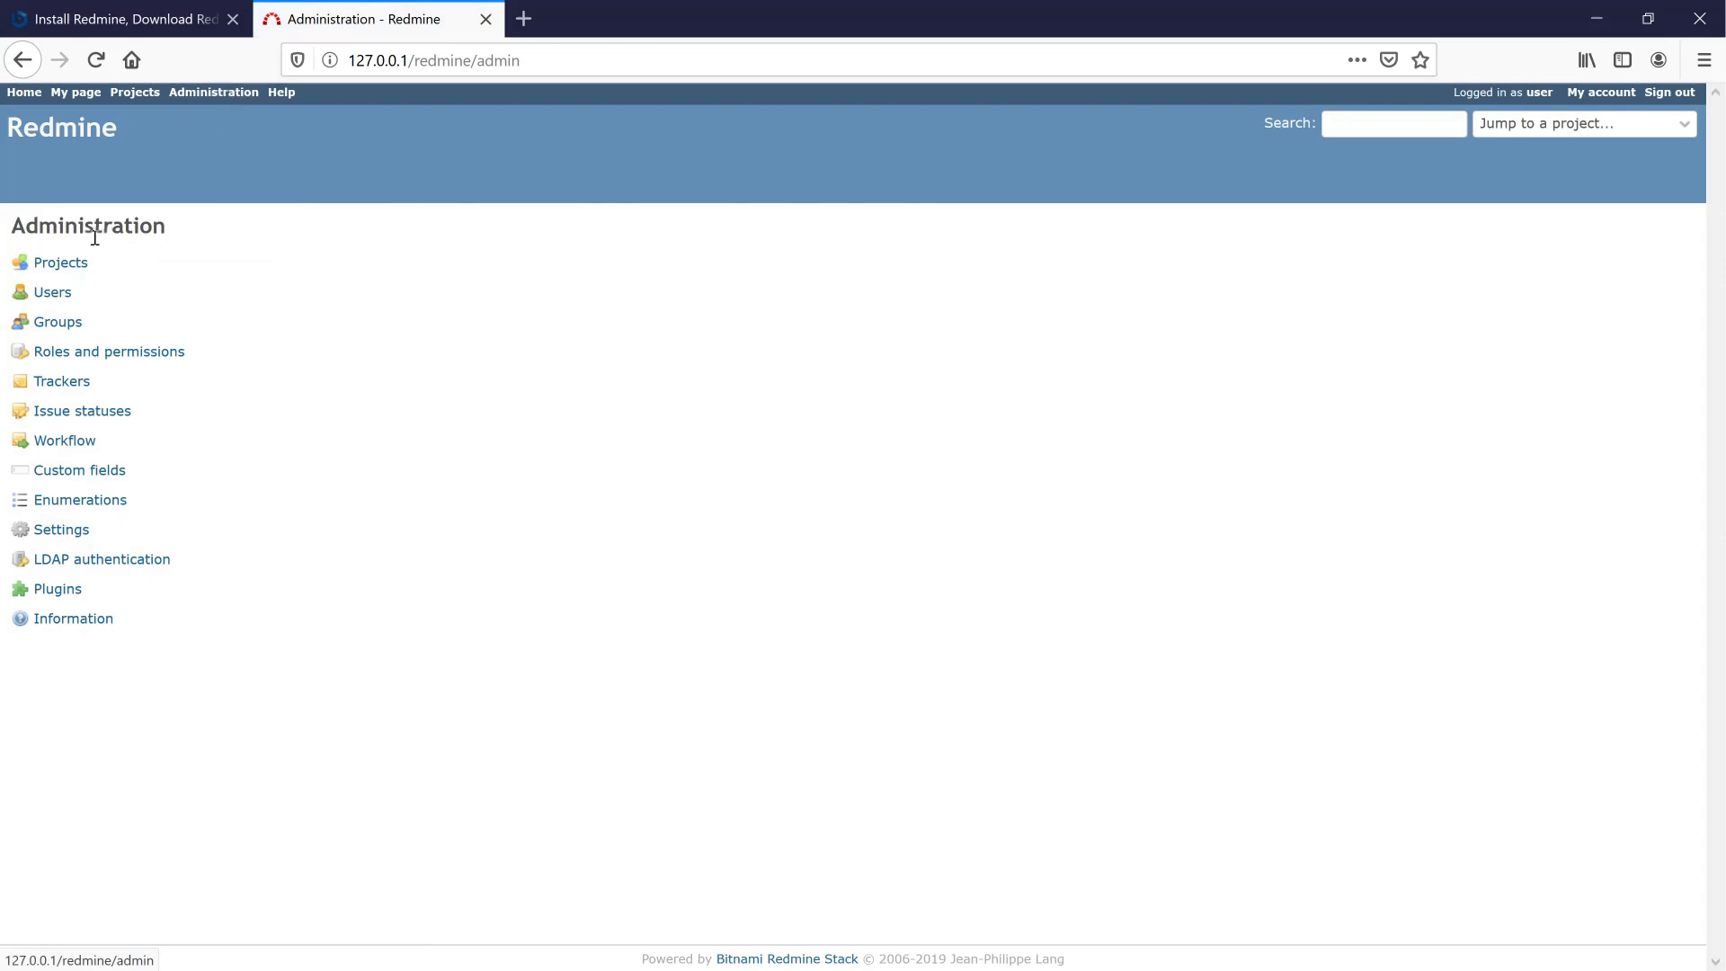
click(61, 263)
click(61, 412)
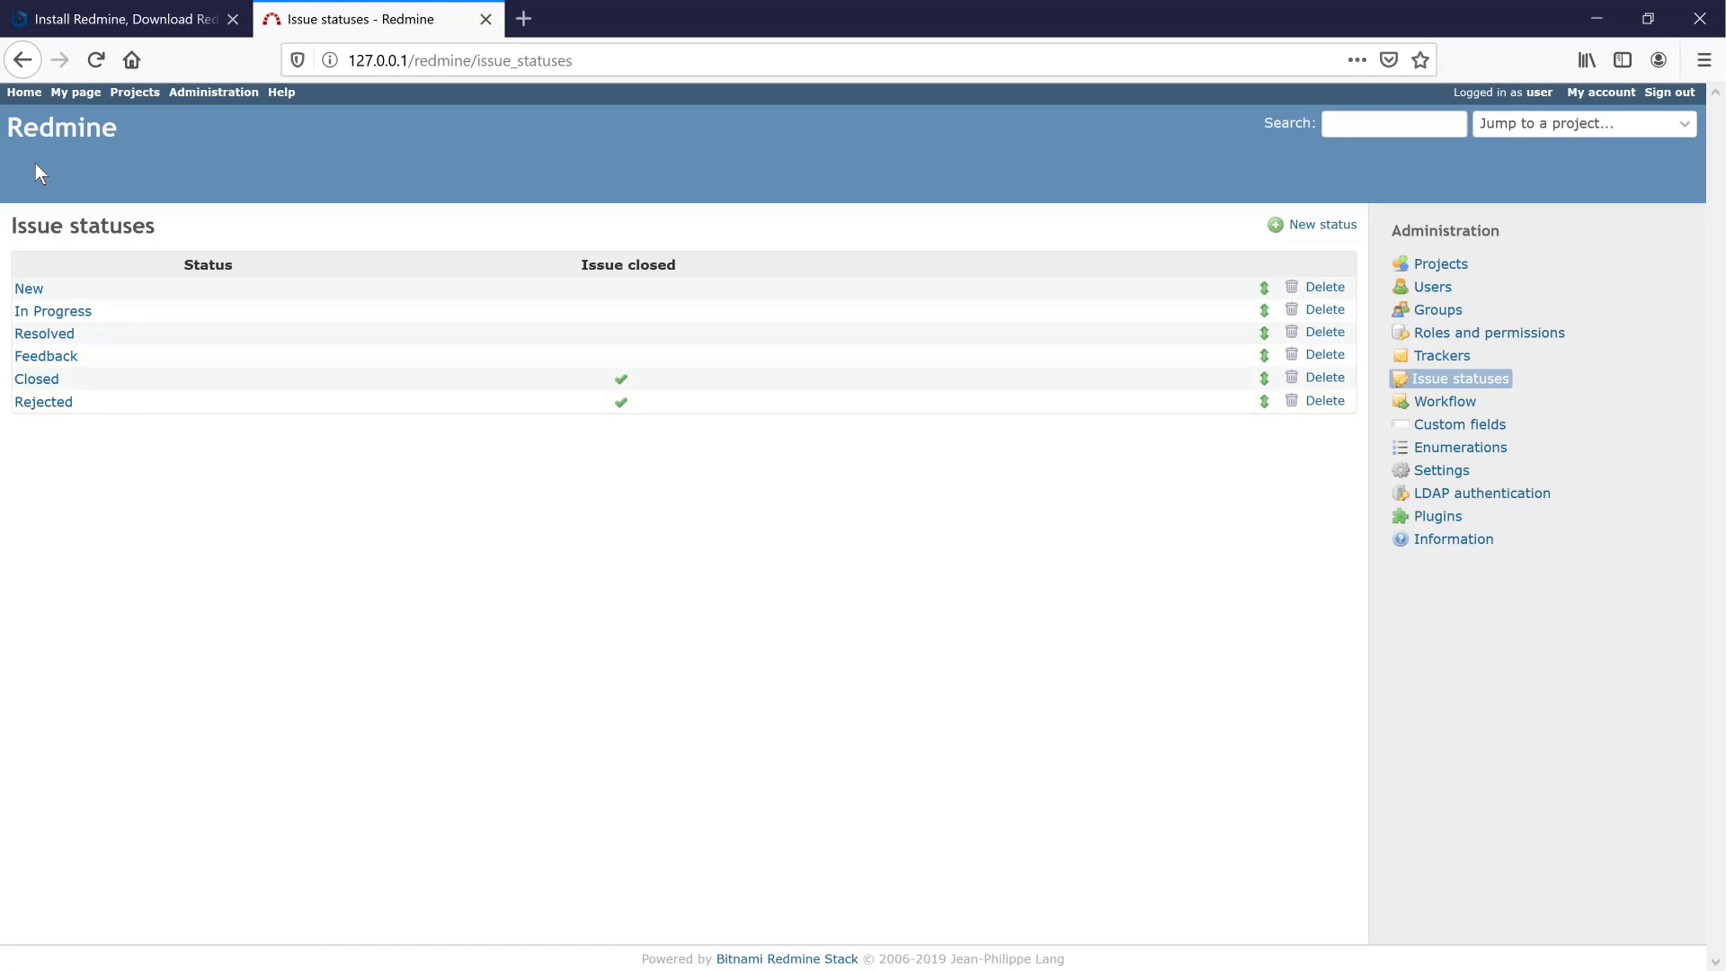
click(23, 63)
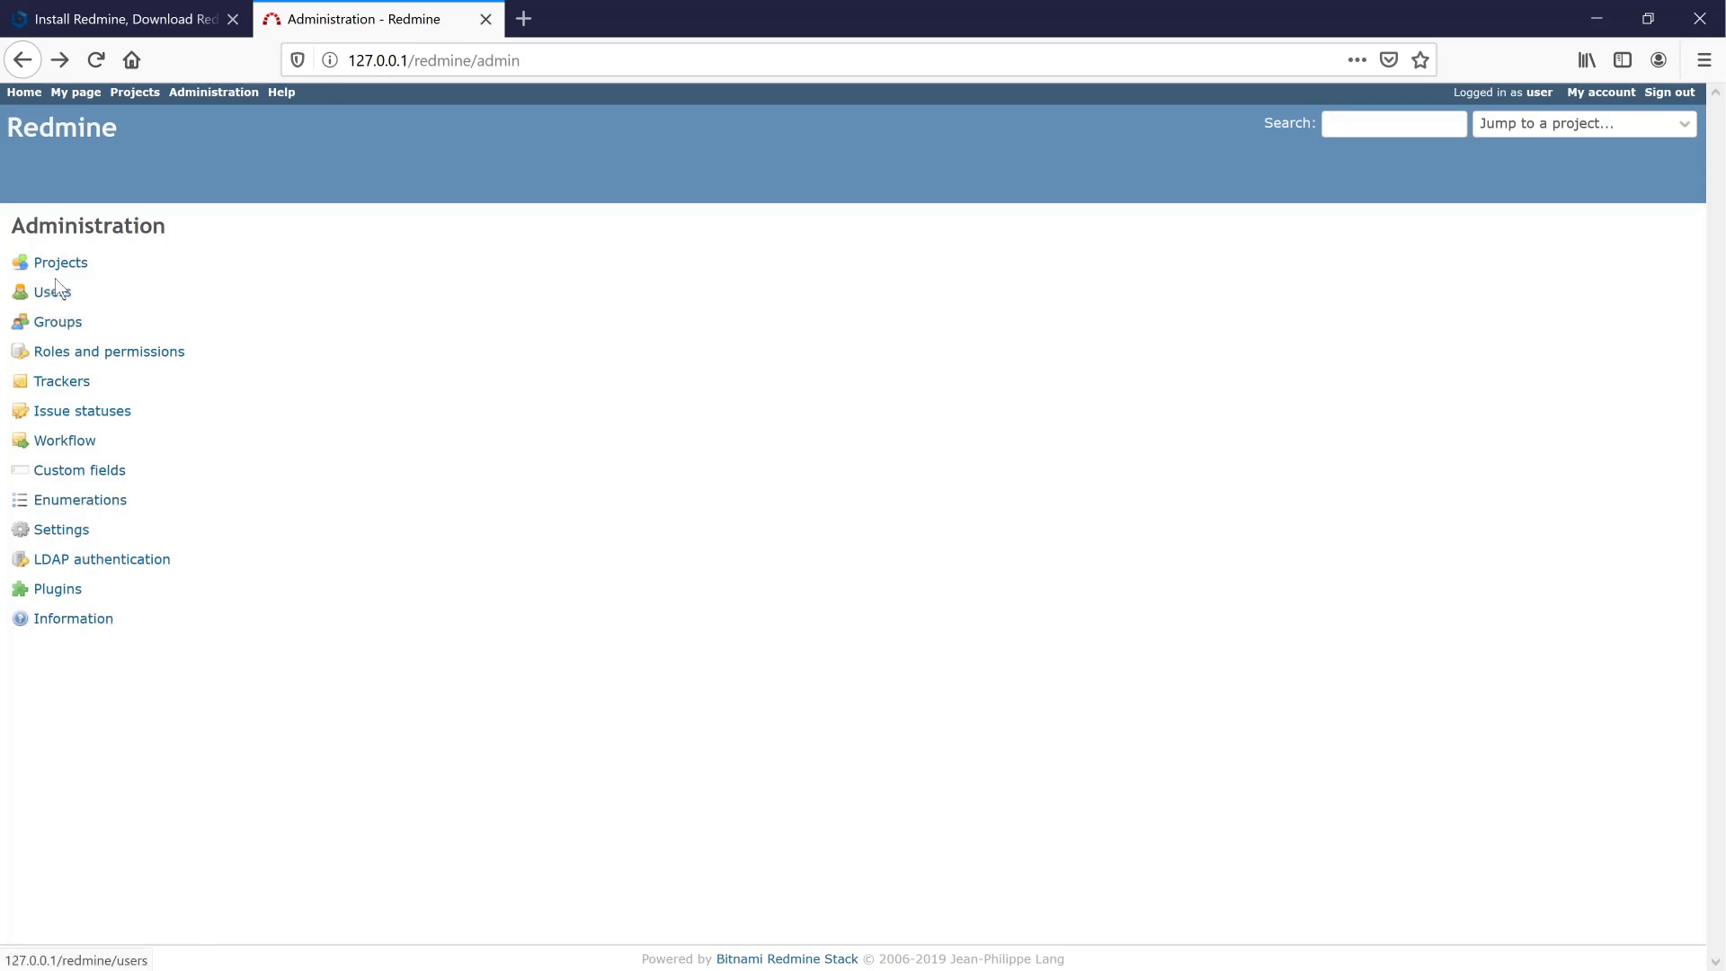
click(59, 354)
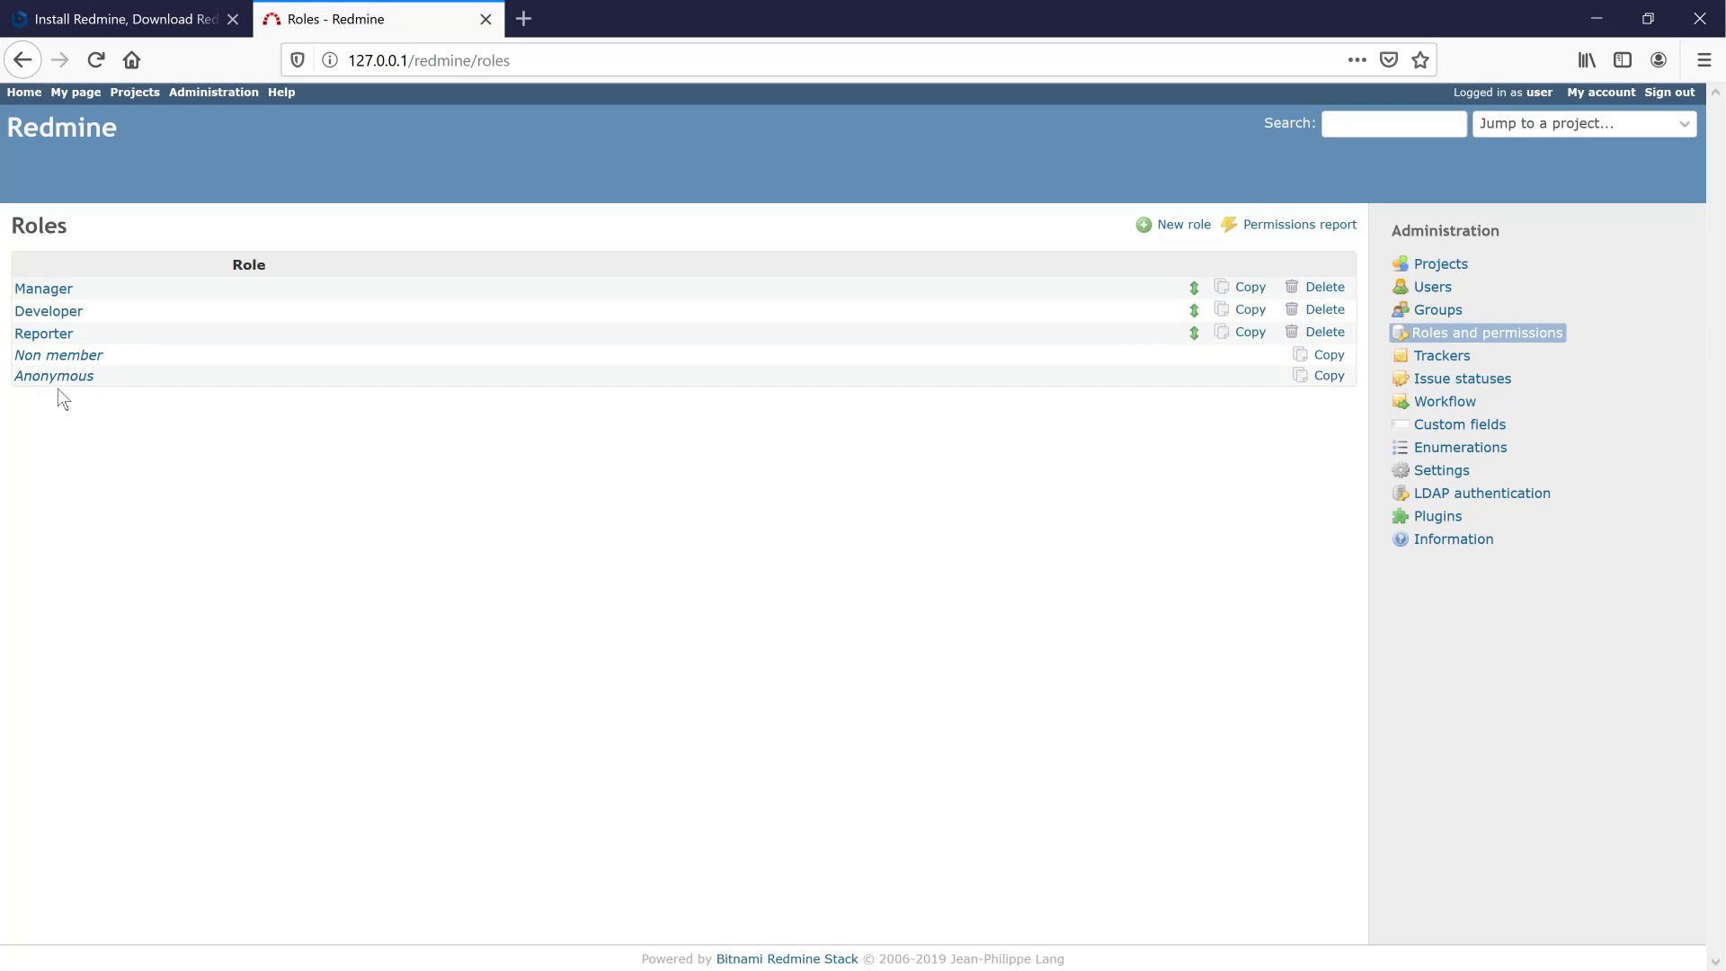
click(22, 59)
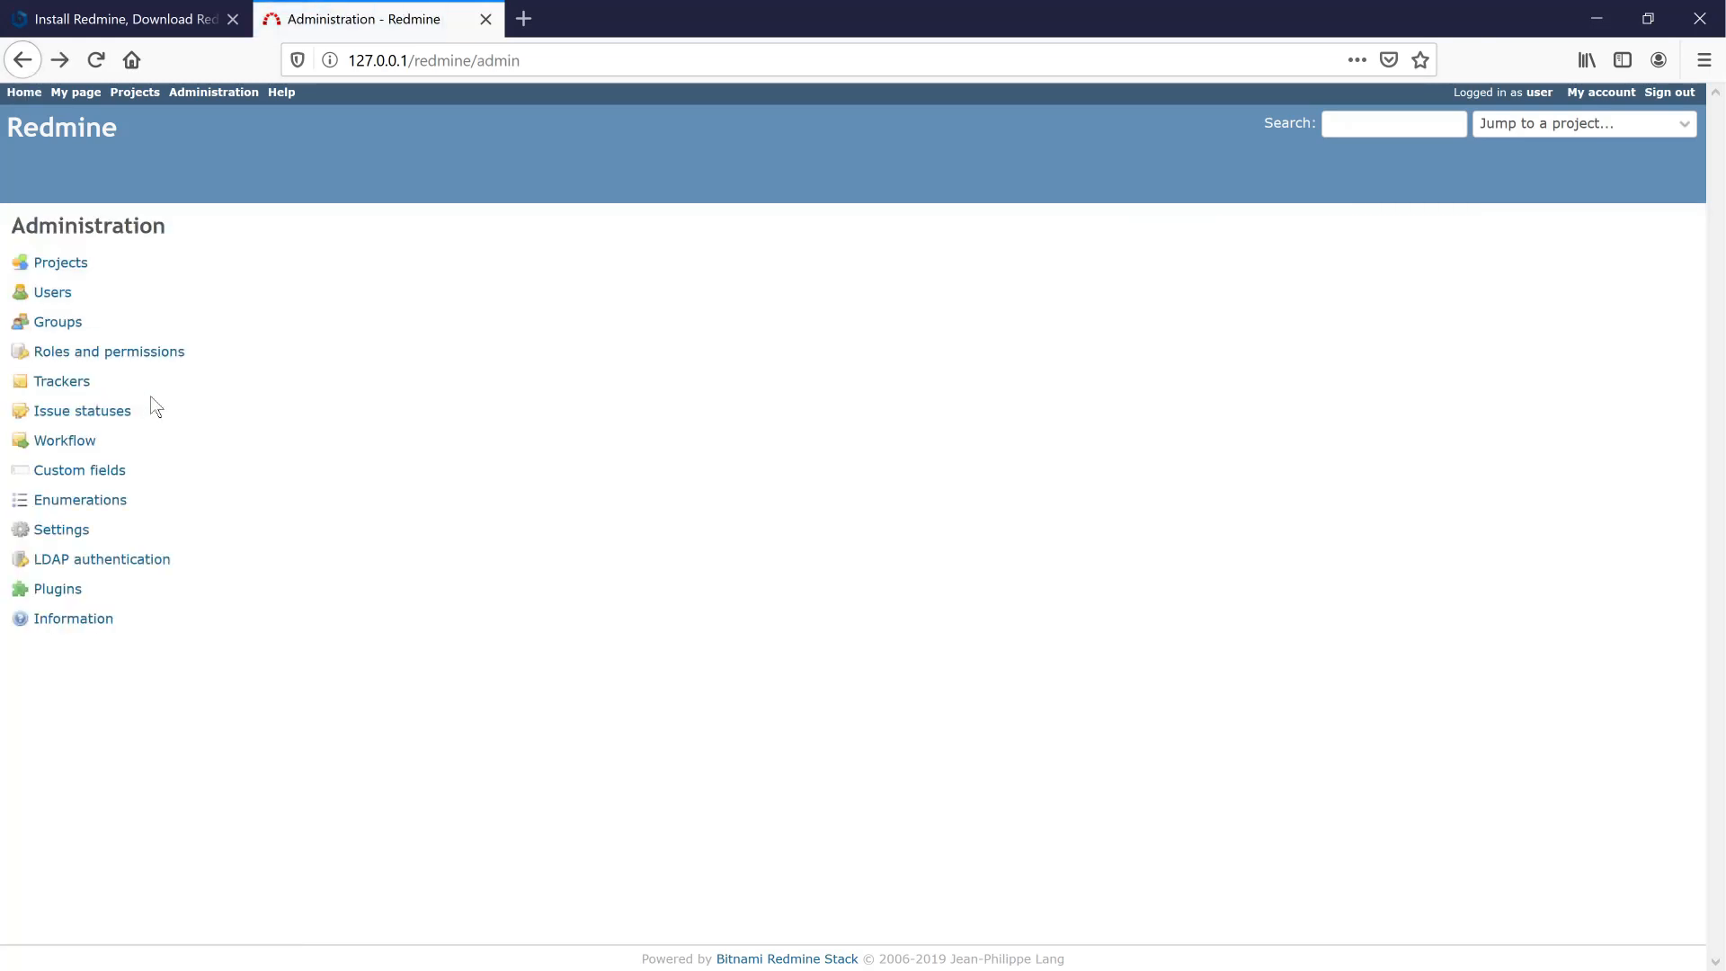
click(63, 261)
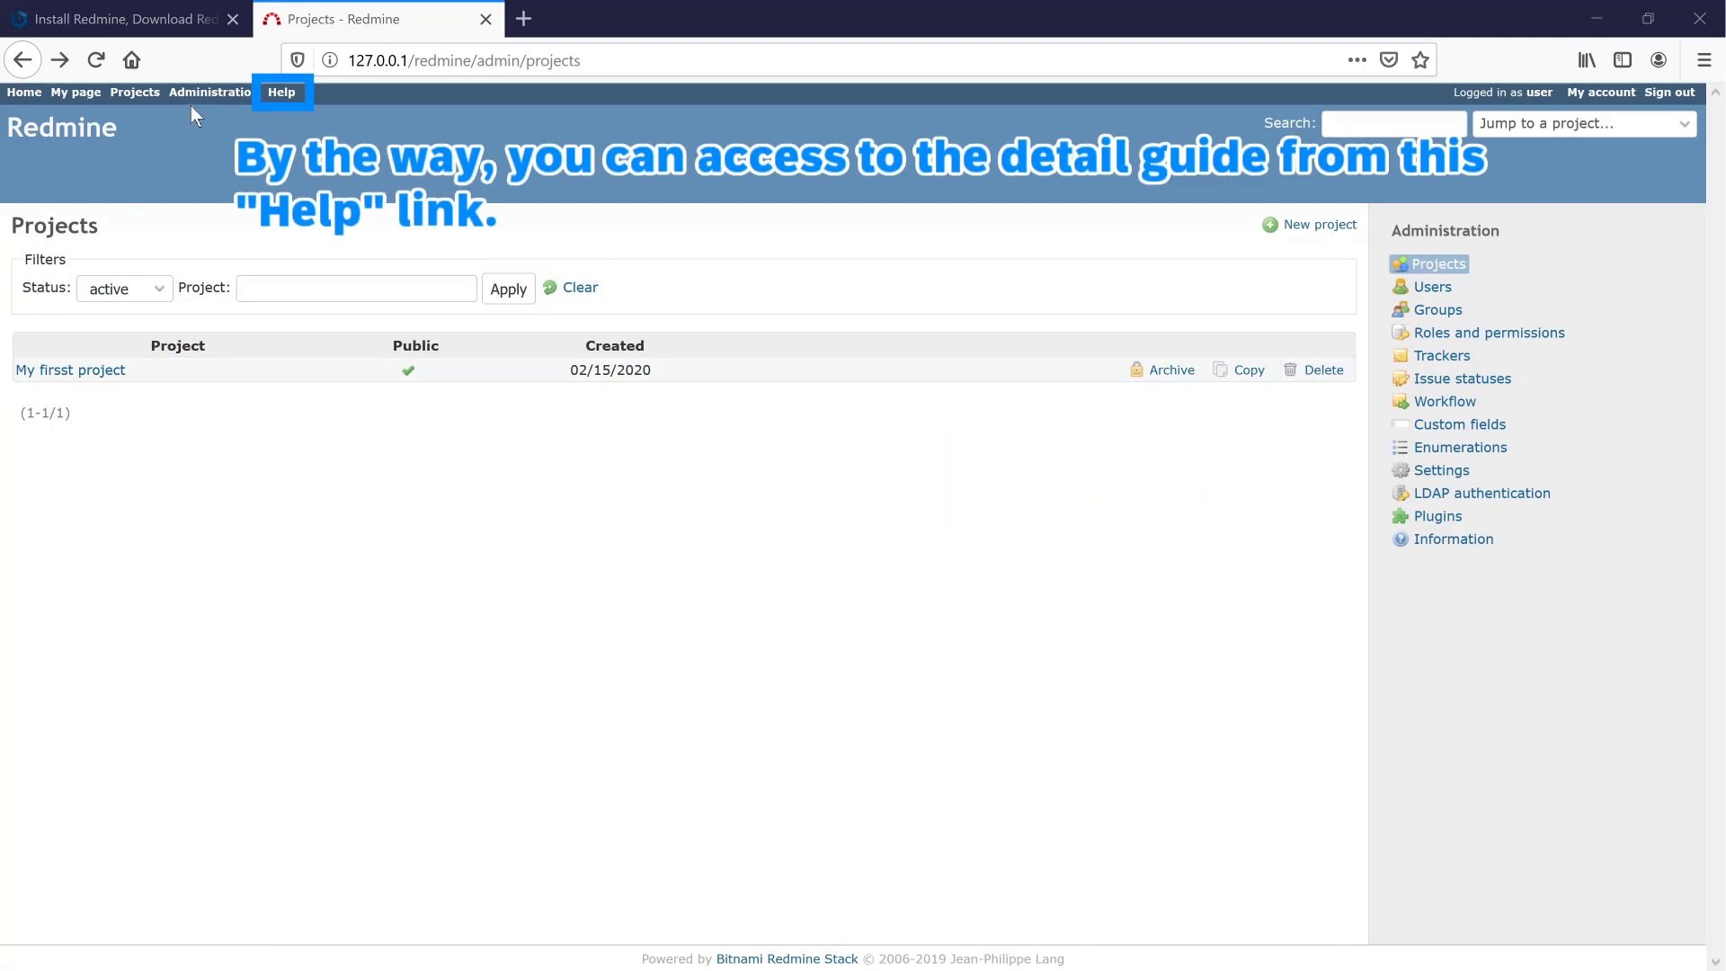
- Open the online Redmine guide and scroll down to its Developer guide section
click(282, 94)
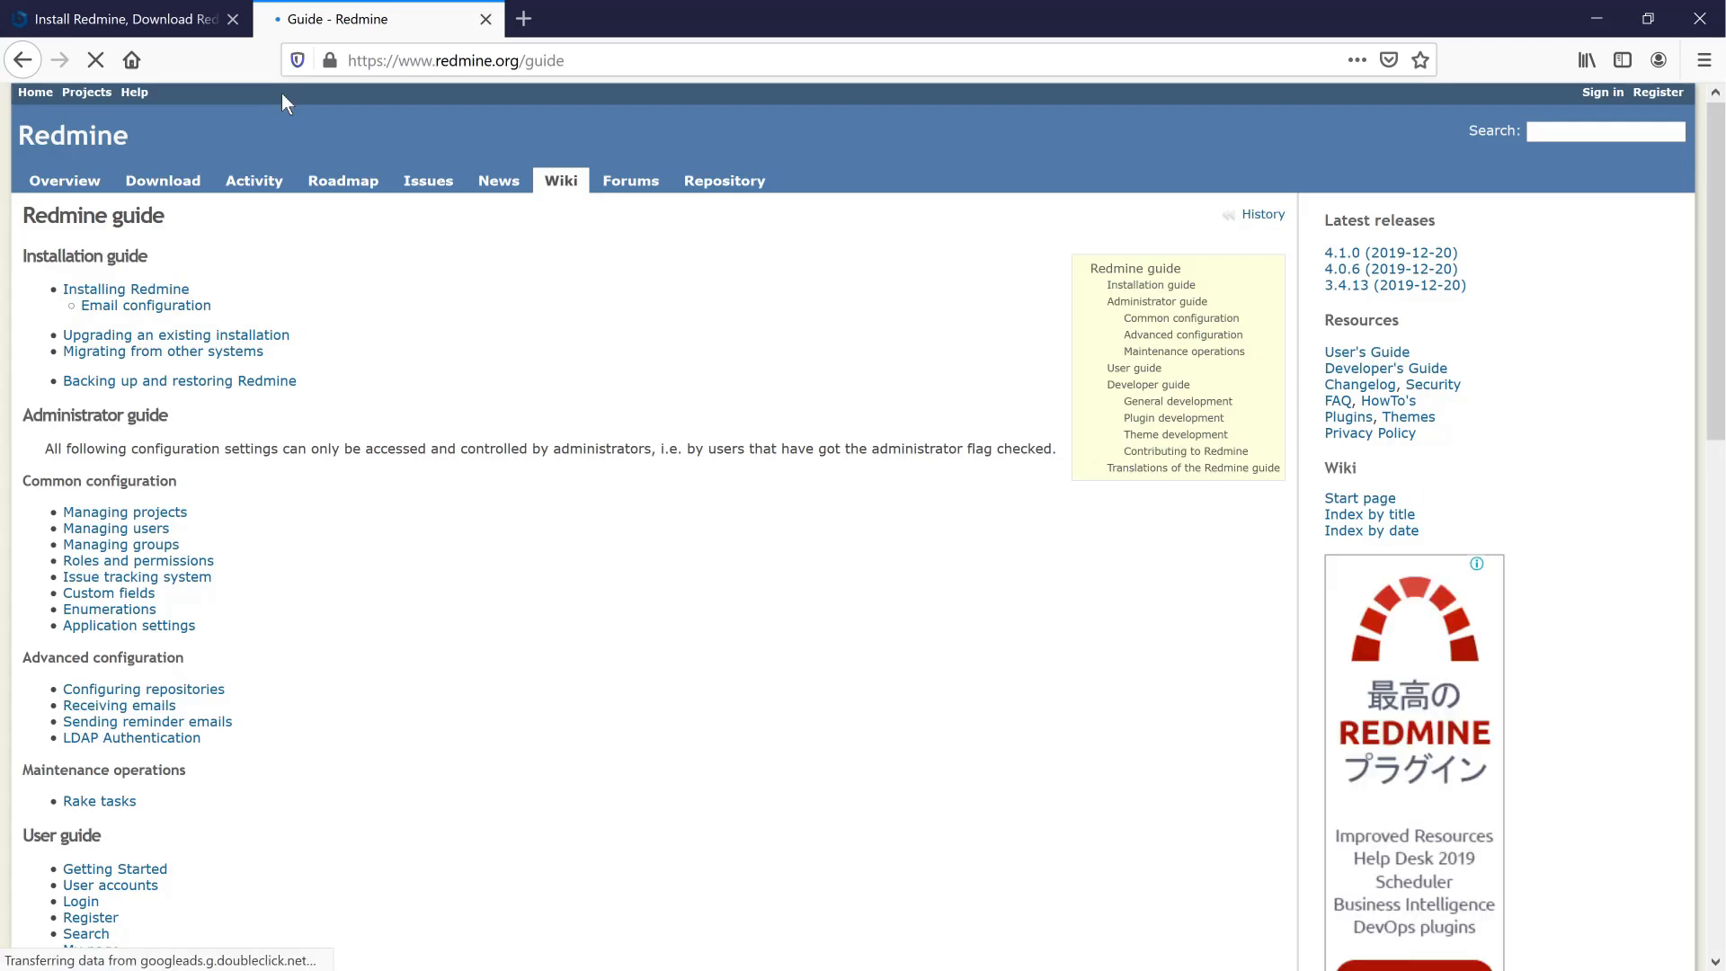
scroll(378, 368, down, 4)
scroll(374, 364, down, 5)
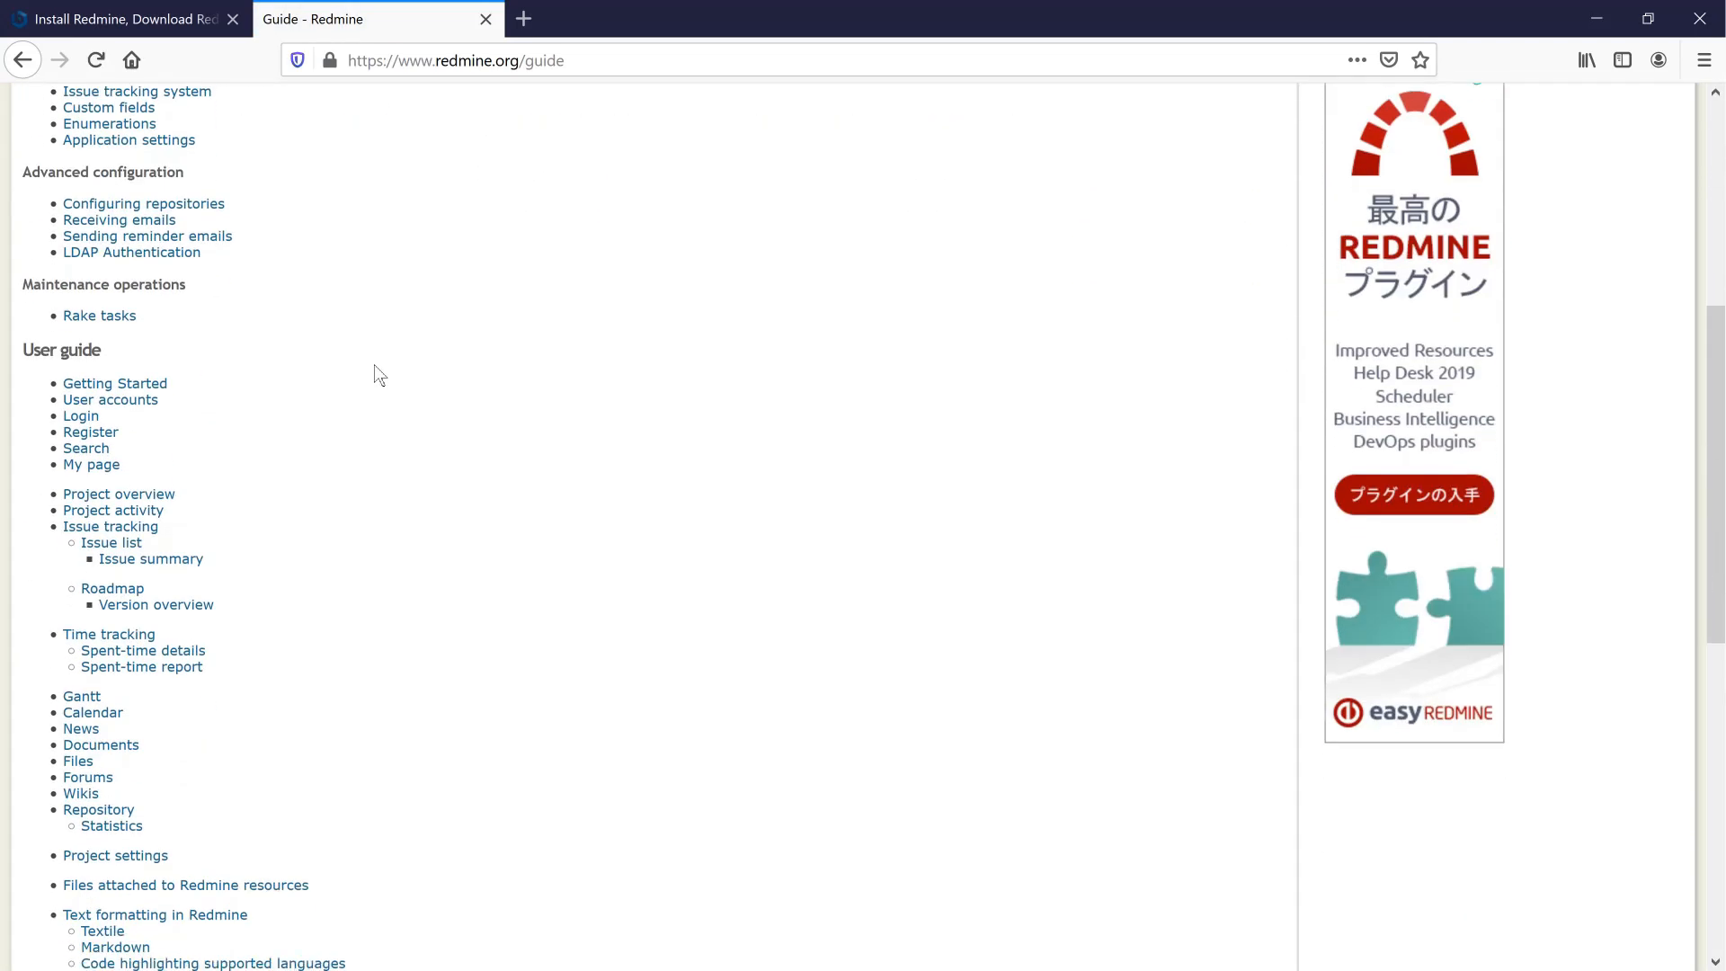
scroll(360, 374, down, 2)
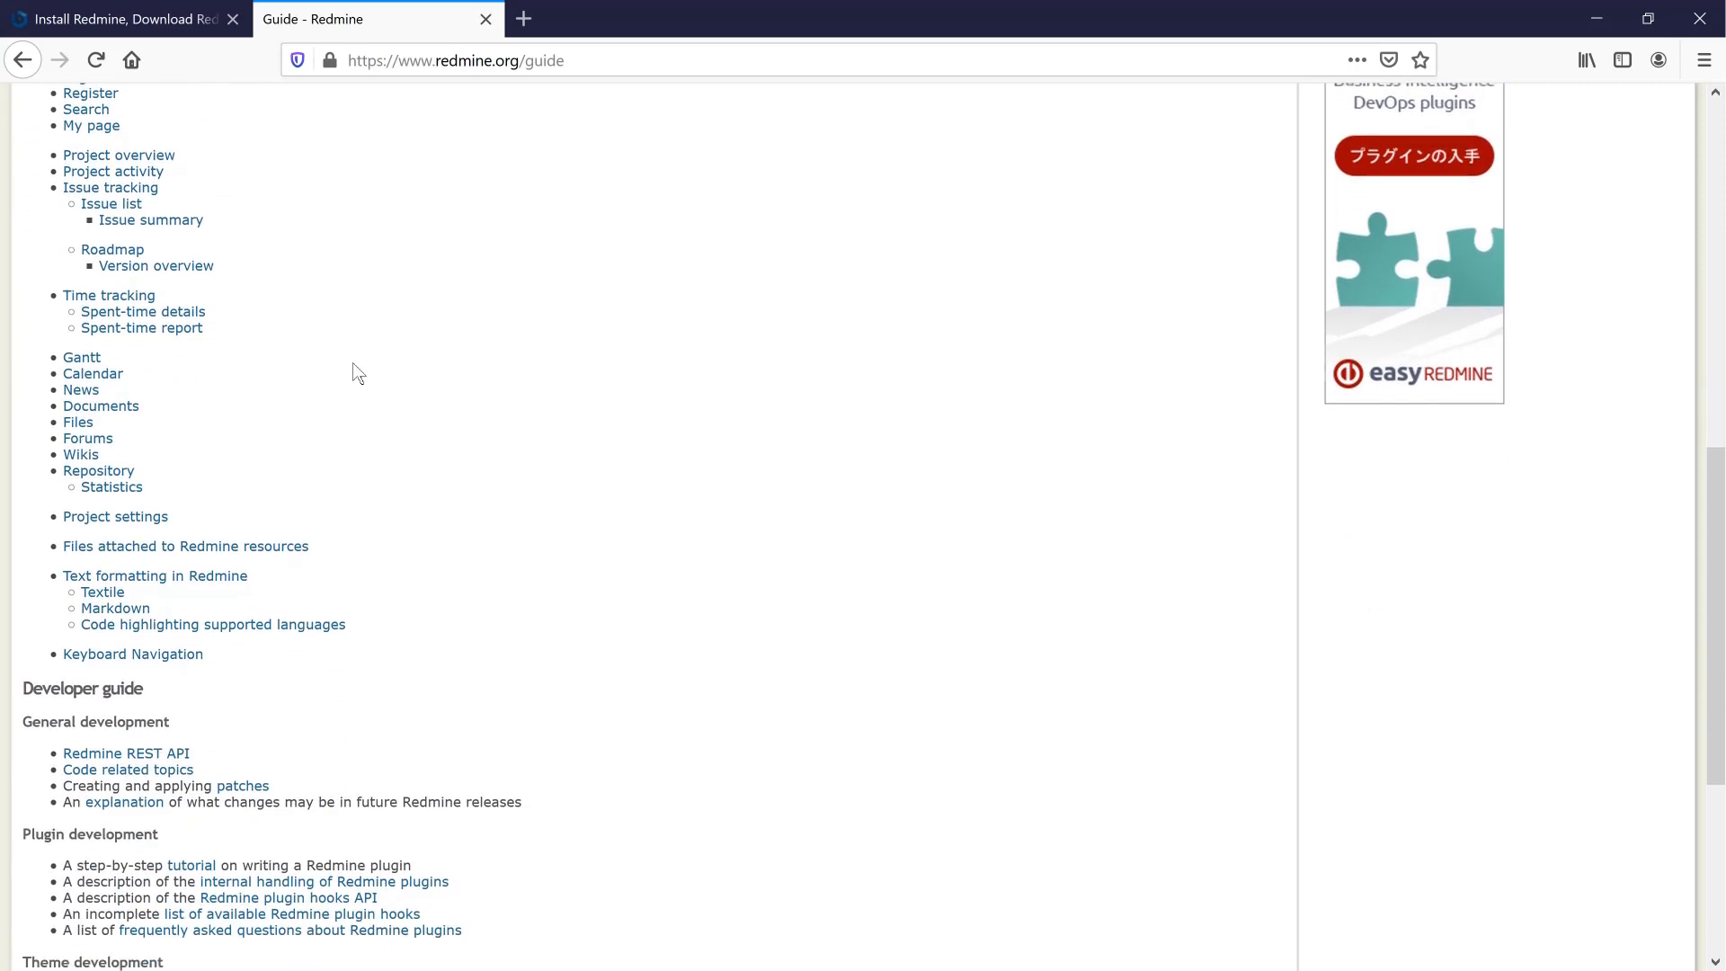
scroll(405, 423, down, 3)
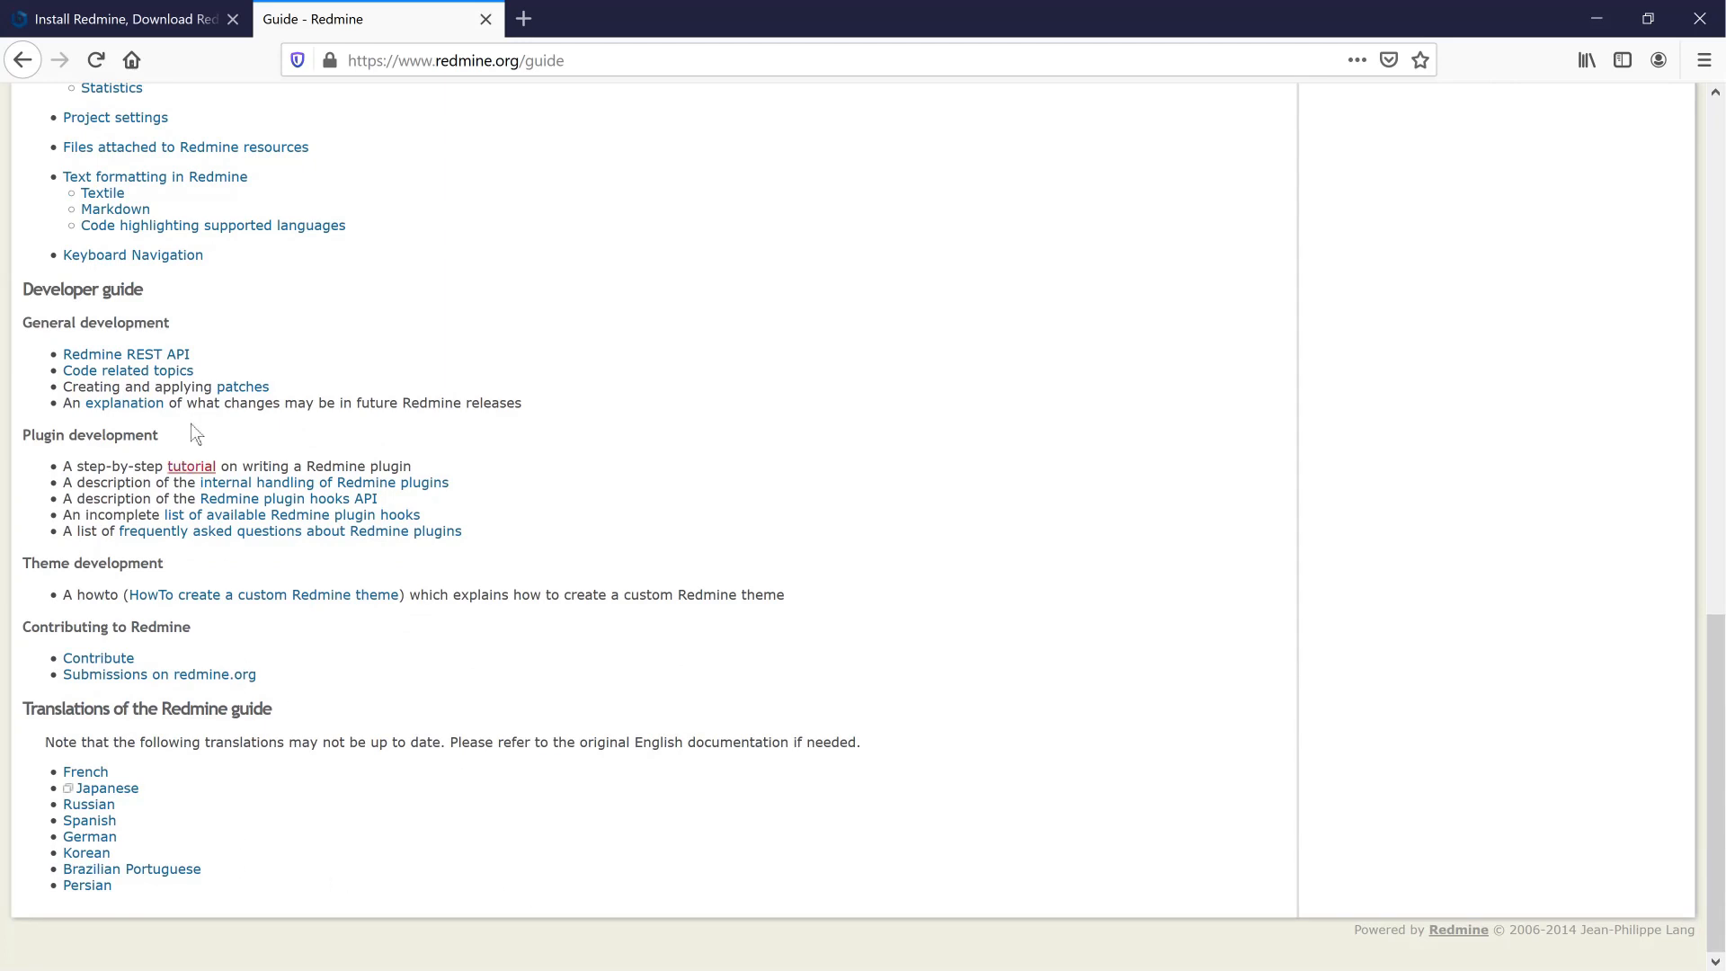
- Open the Redmine REST API page and look over its resource table
click(157, 363)
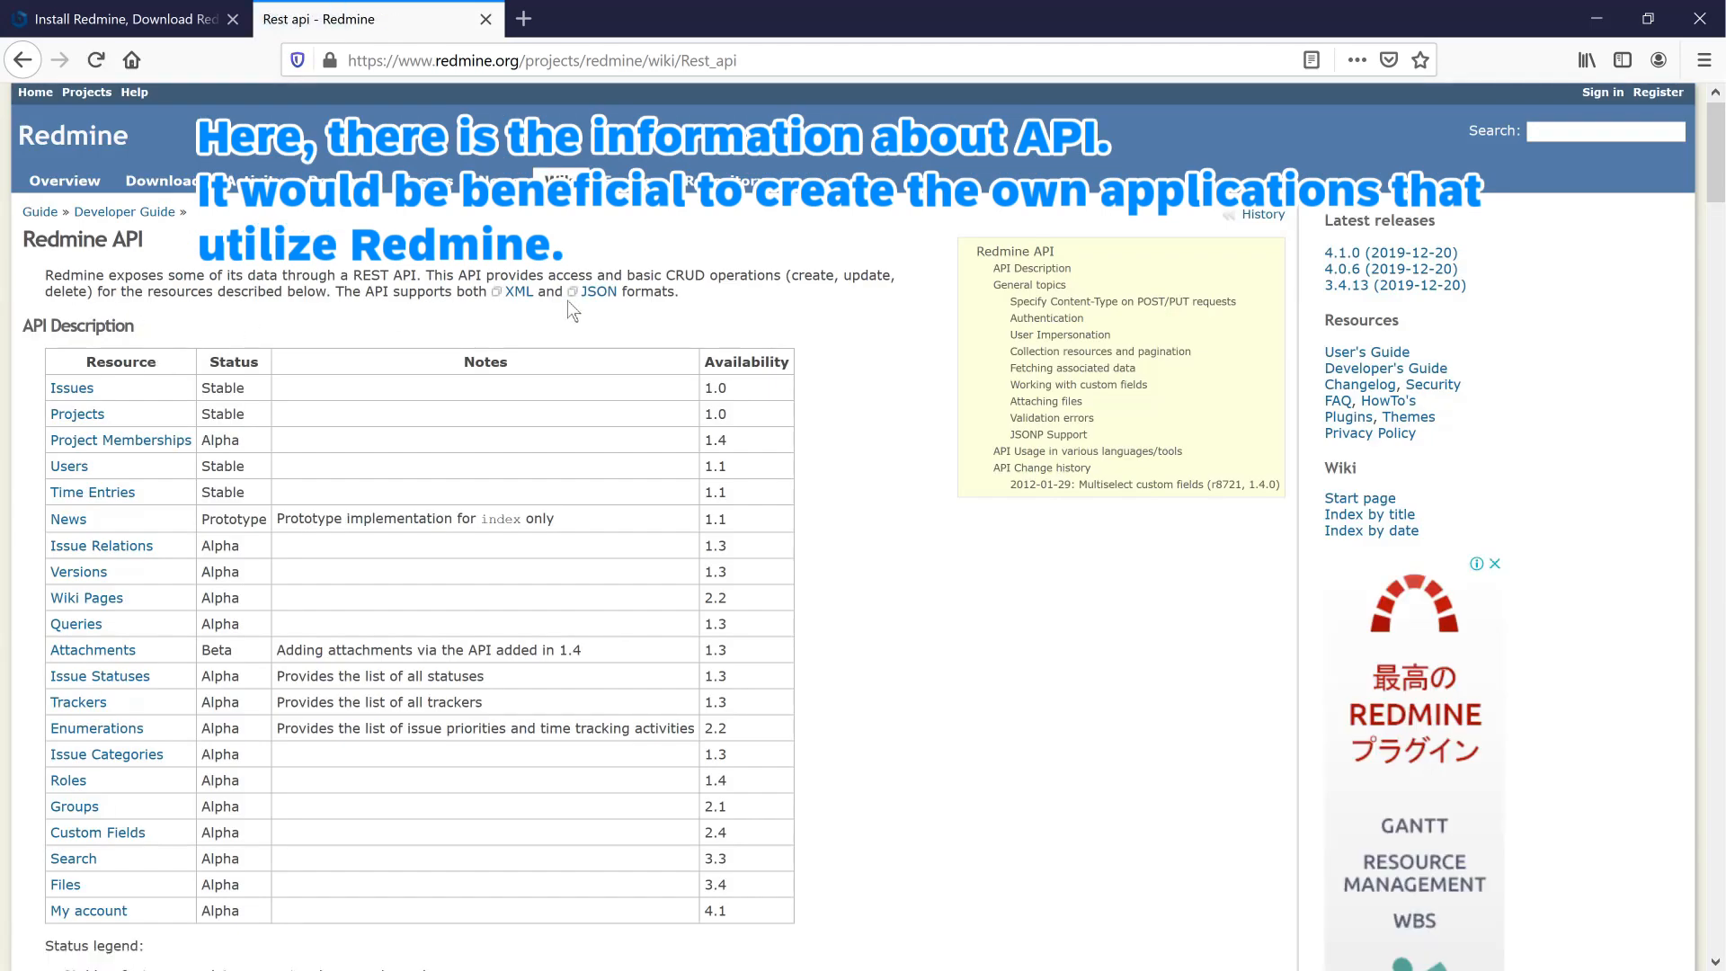
scroll(503, 603, down, 10)
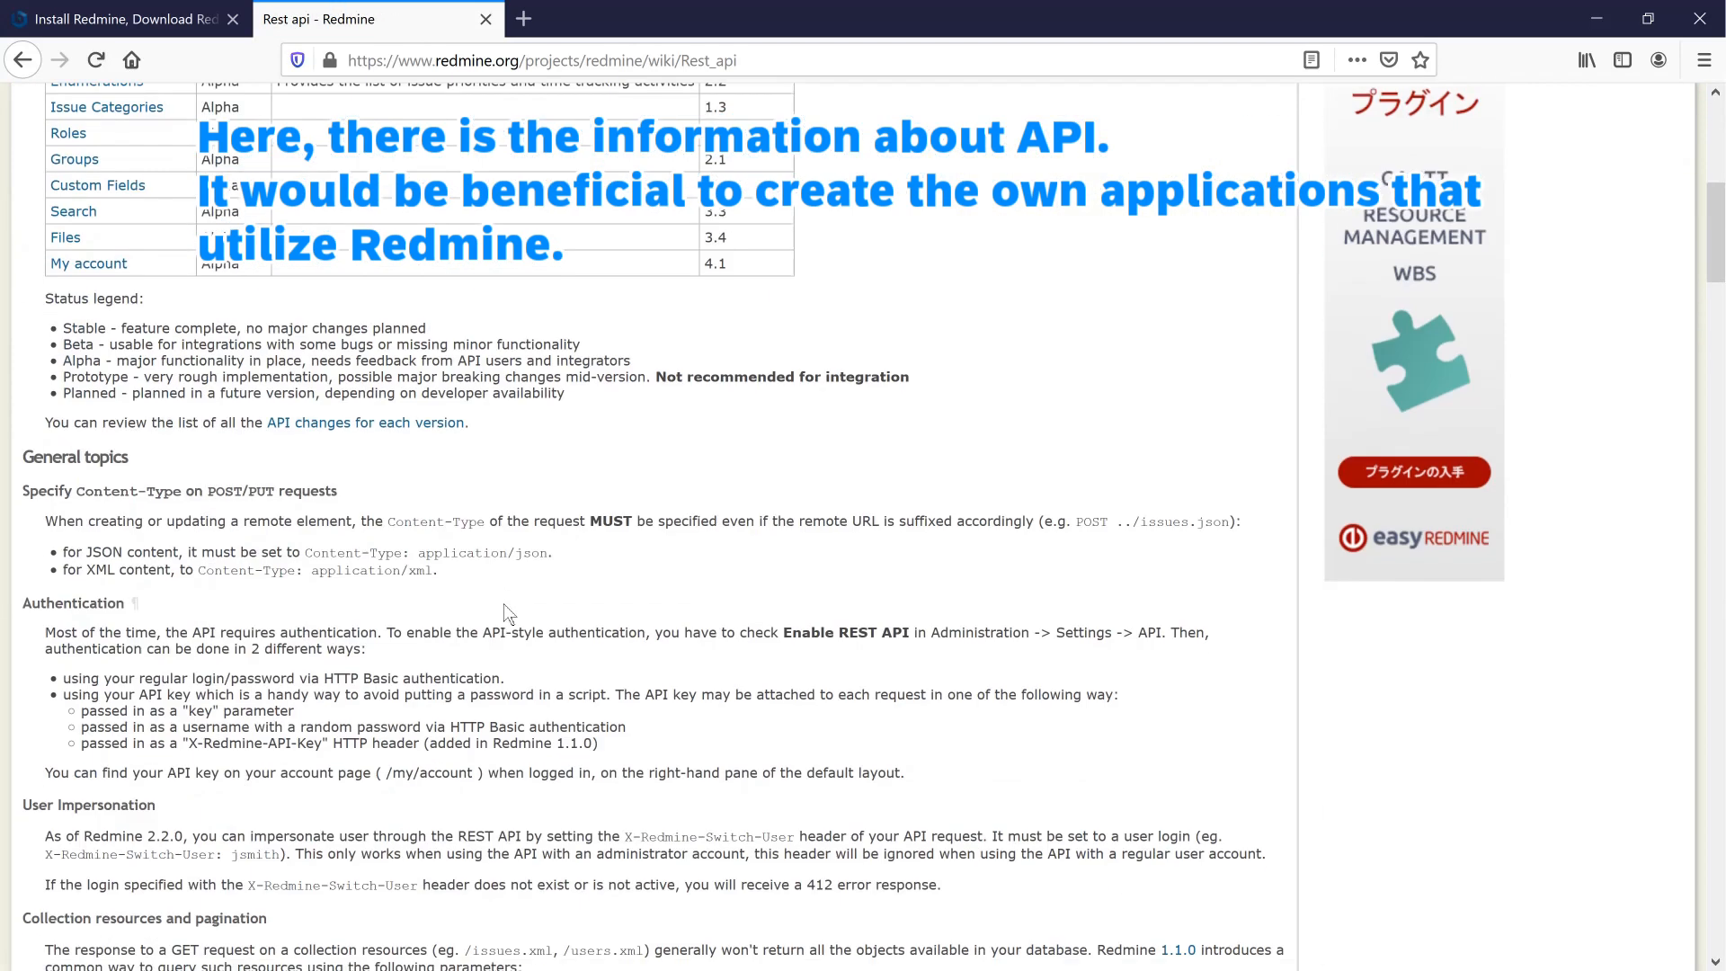
scroll(503, 603, down, 6)
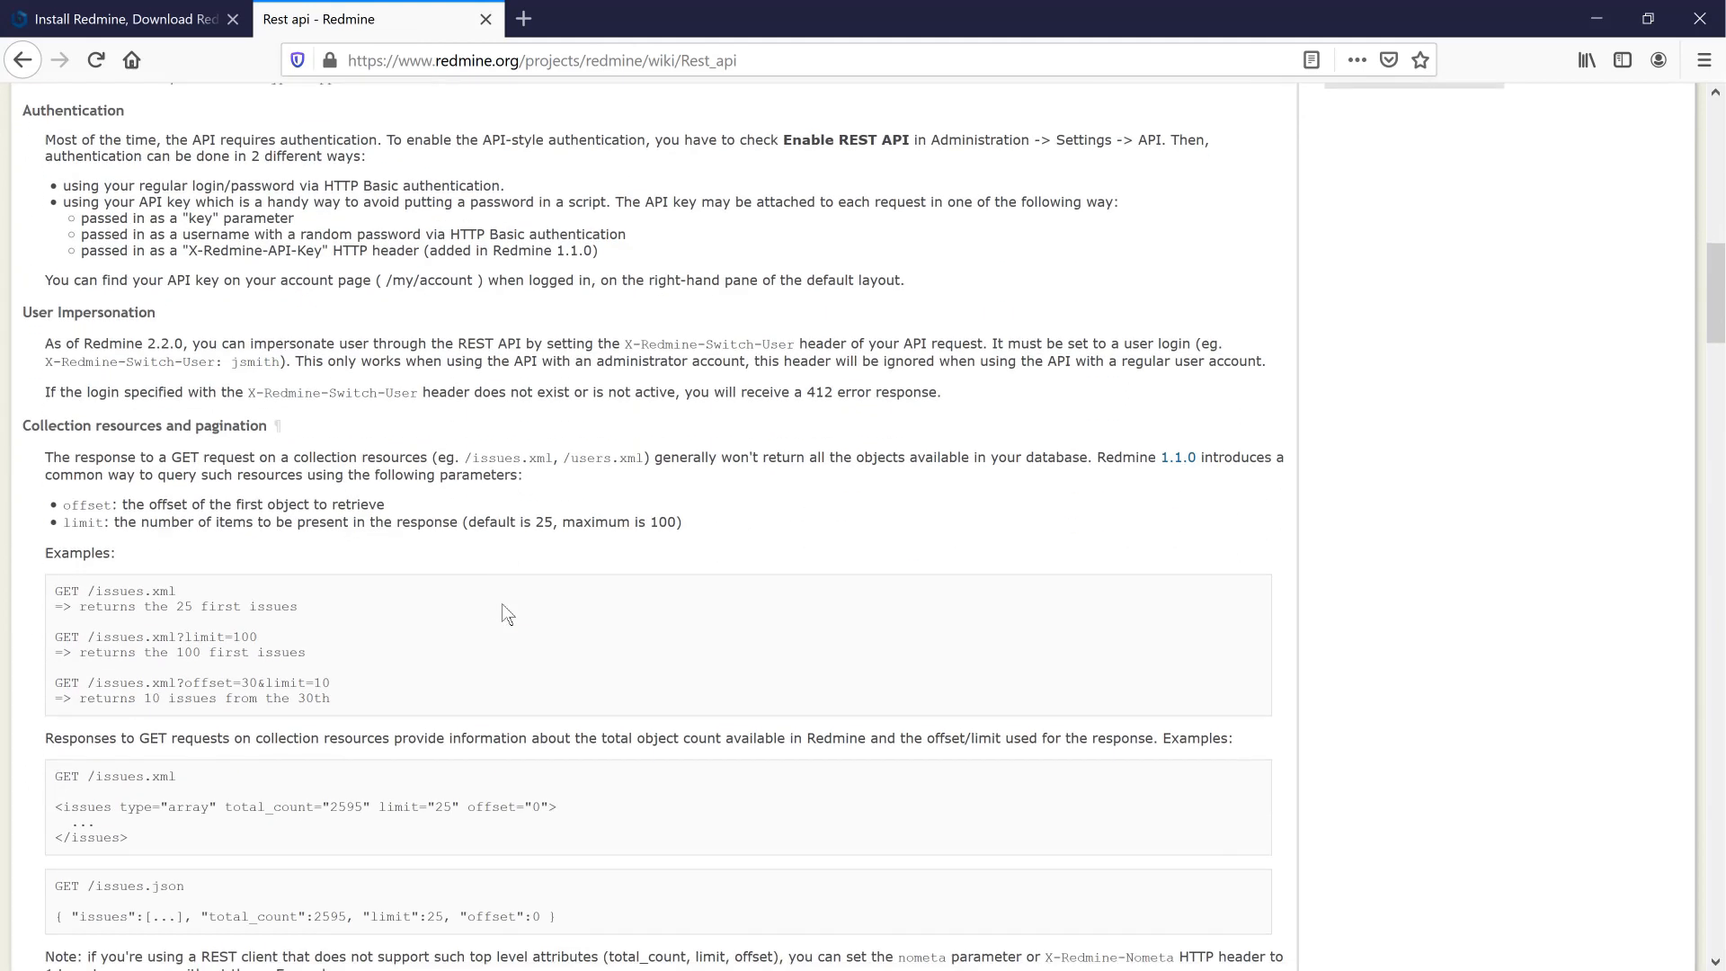
scroll(504, 603, up, 15)
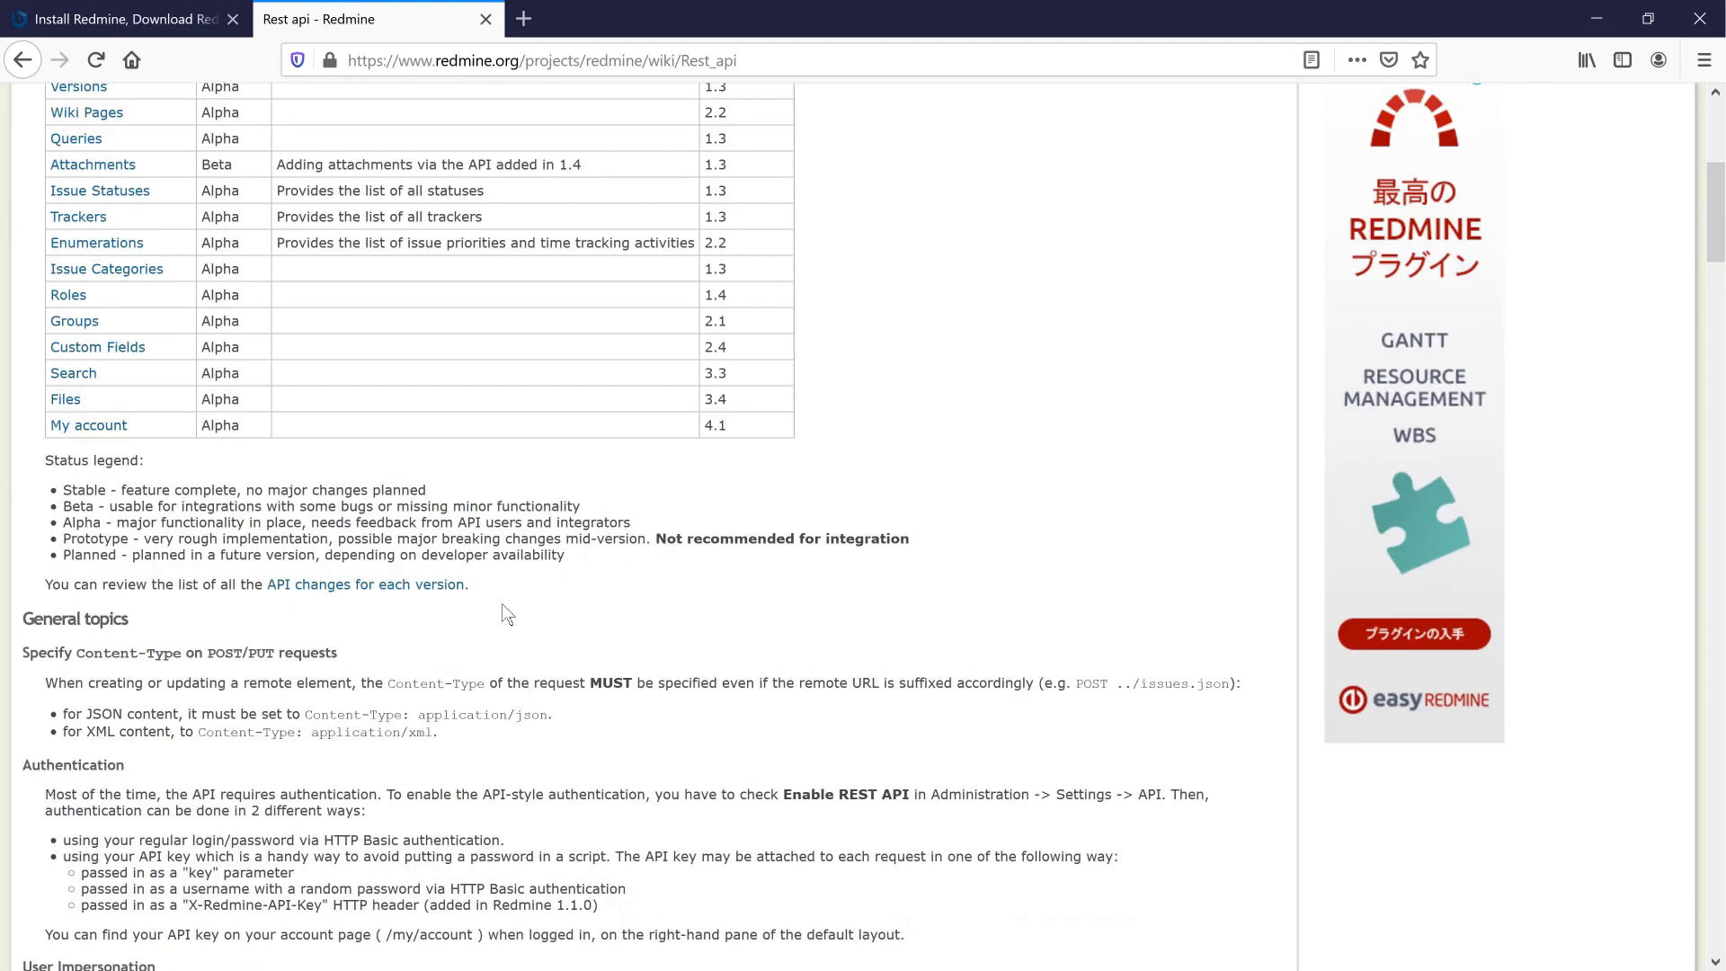
scroll(507, 614, up, 2)
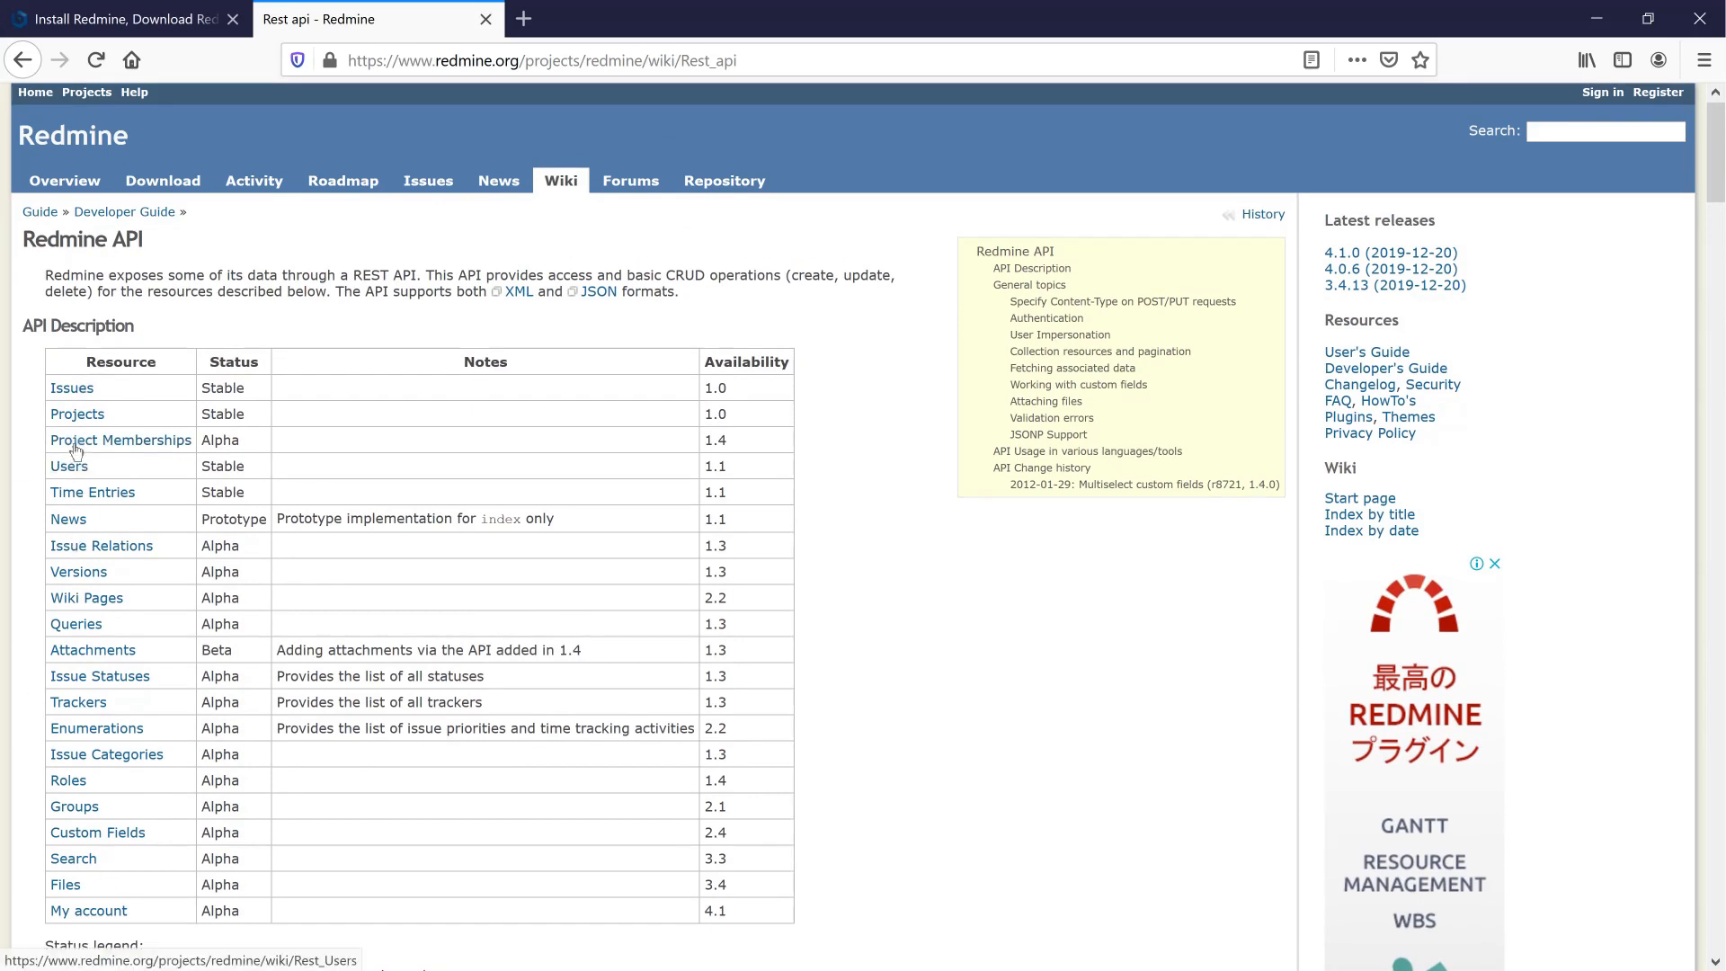
- Open the Issues REST API page and scroll down to 'Creating an issue'
click(72, 391)
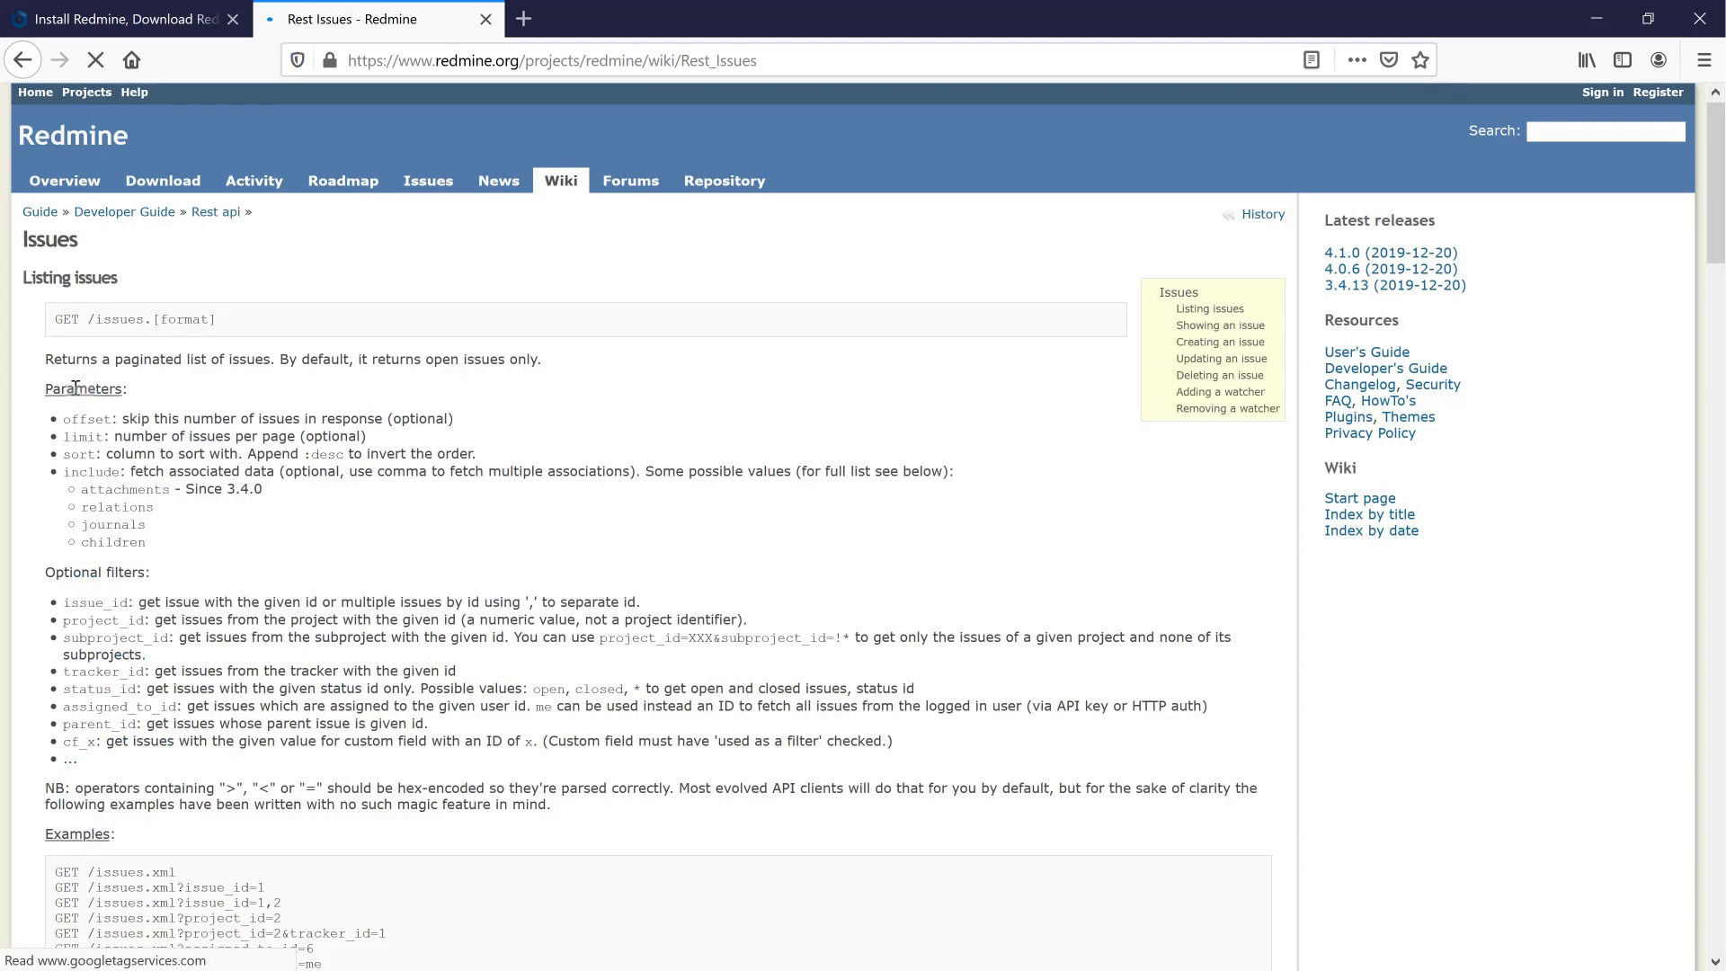
scroll(329, 542, down, 5)
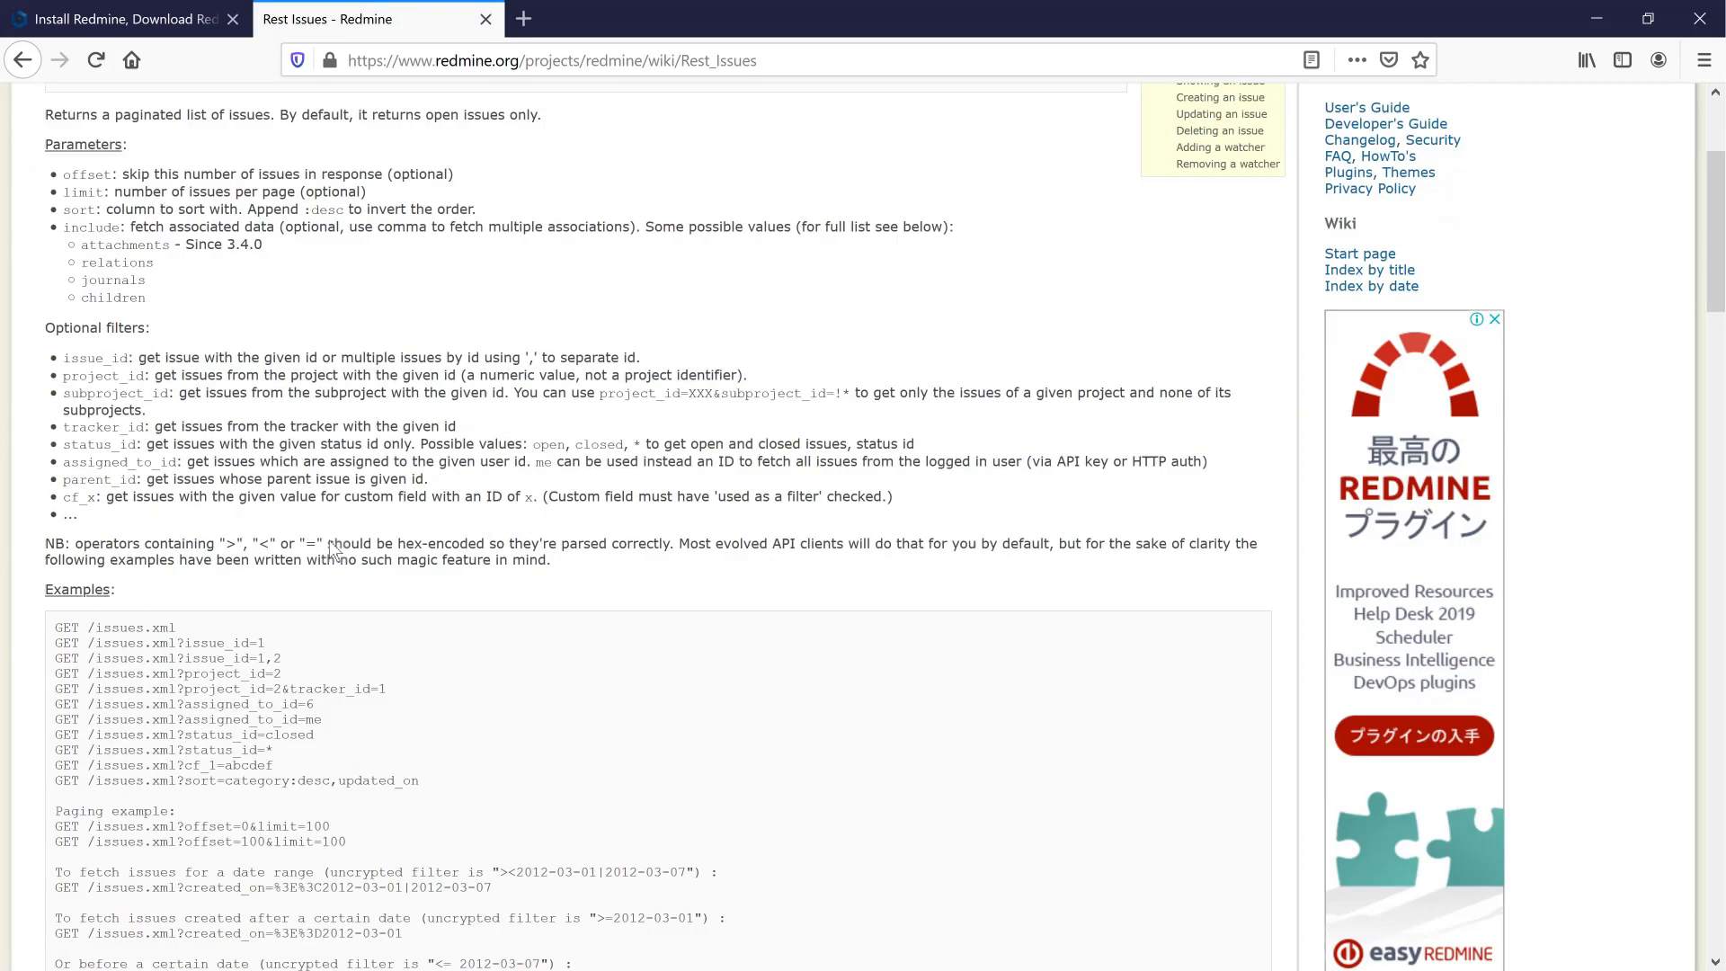
scroll(330, 541, down, 7)
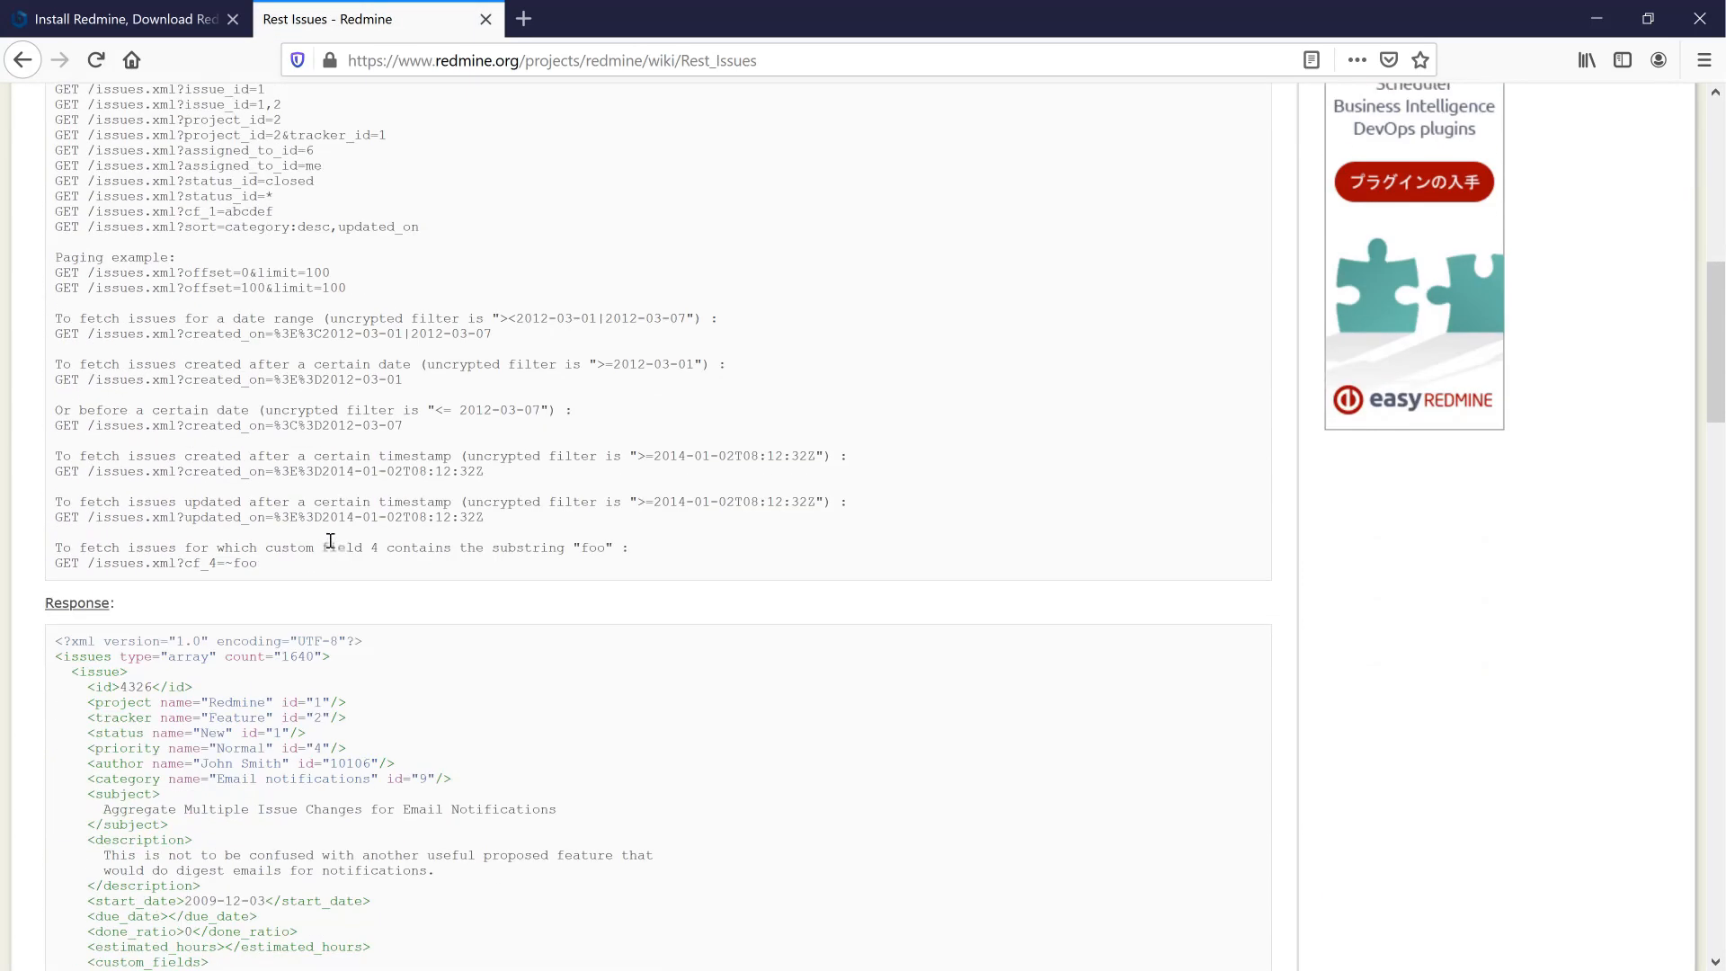
scroll(330, 541, down, 6)
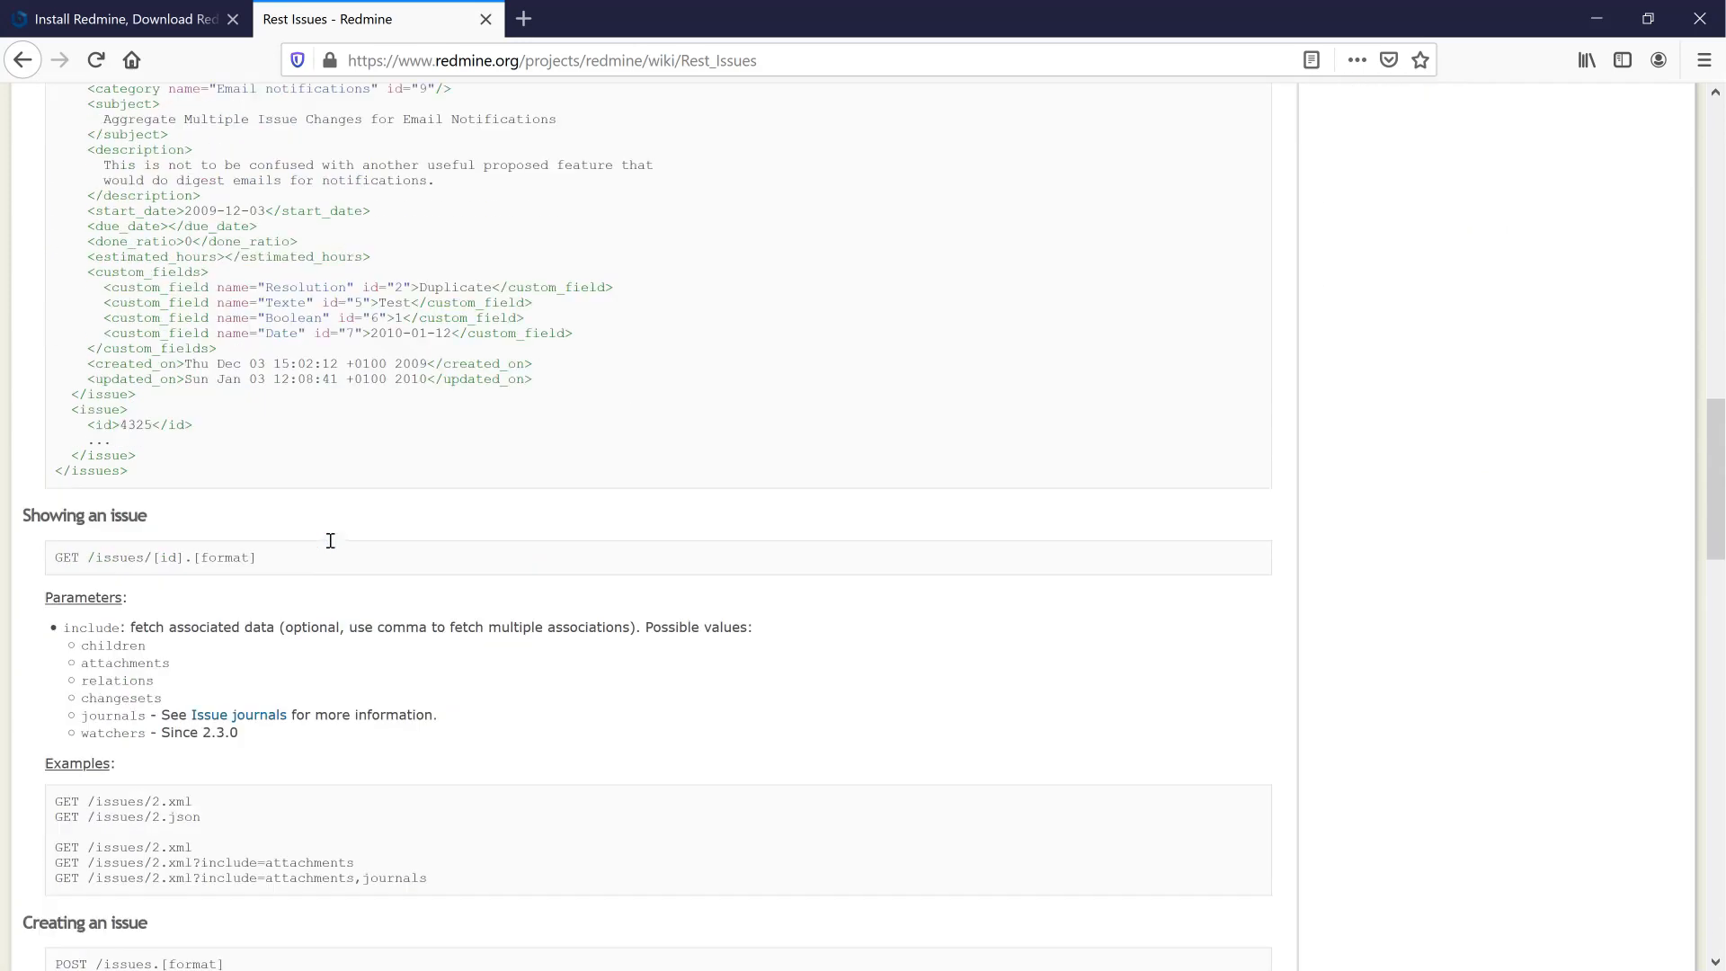
scroll(330, 542, down, 3)
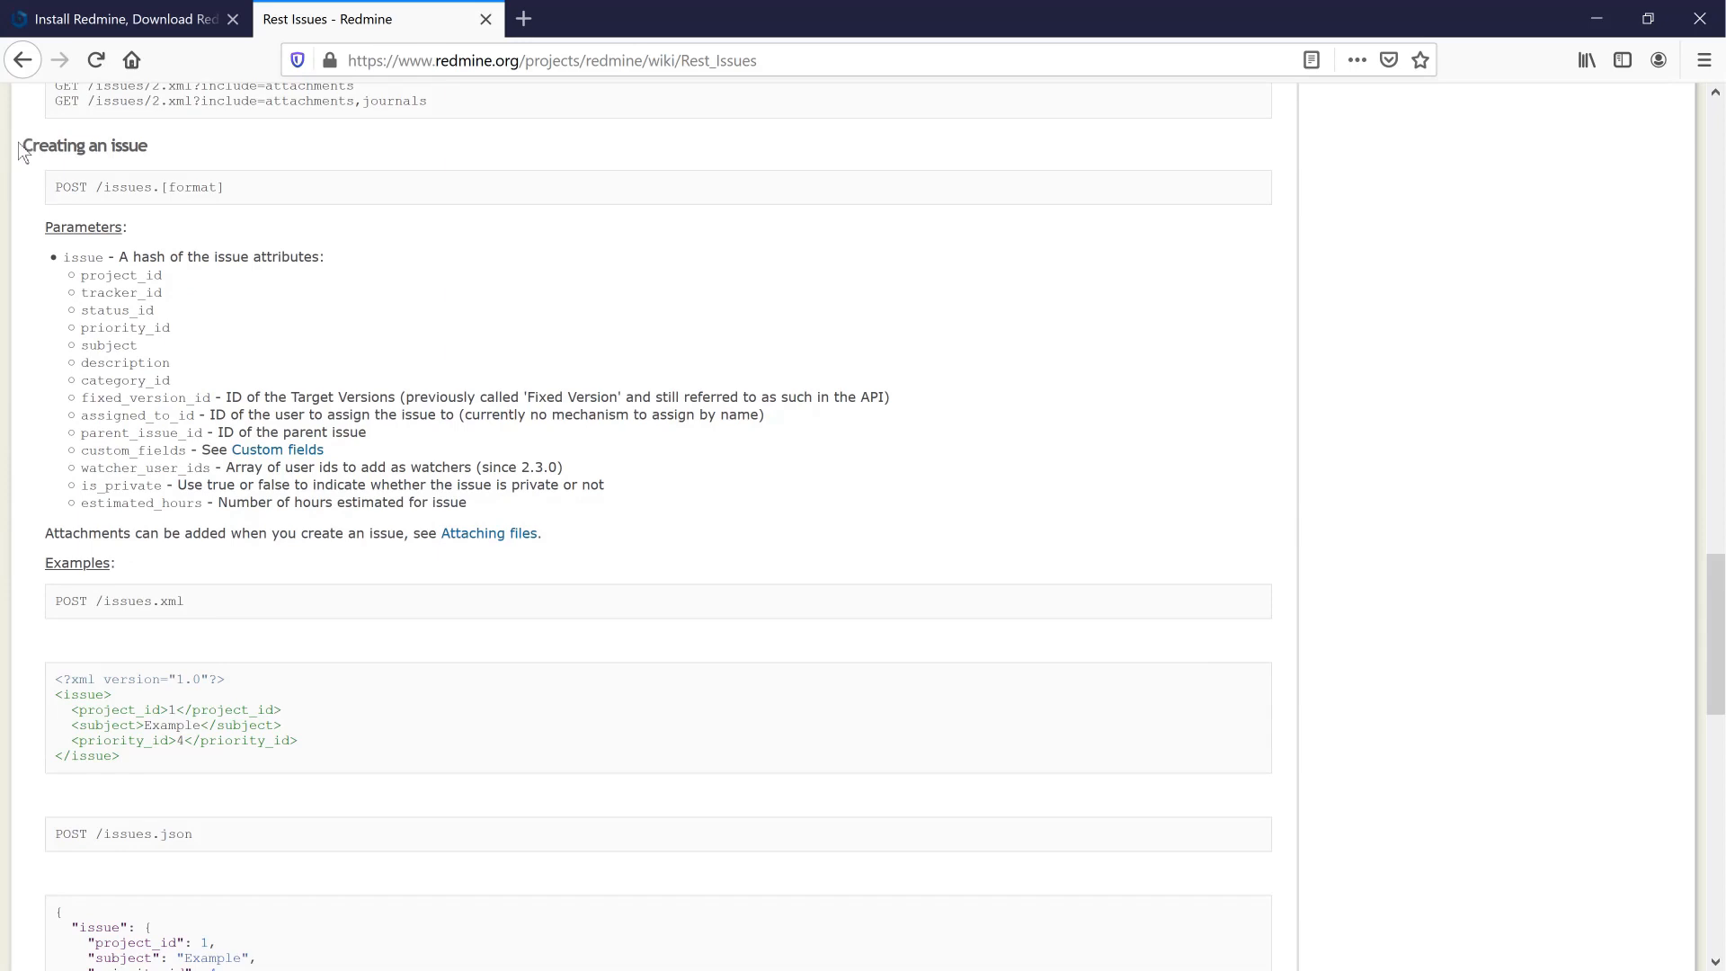
- Highlight the 'Creating an issue' heading, then read on to the page's end
drag(21, 145, 149, 146)
click(368, 371)
scroll(374, 516, down, 3)
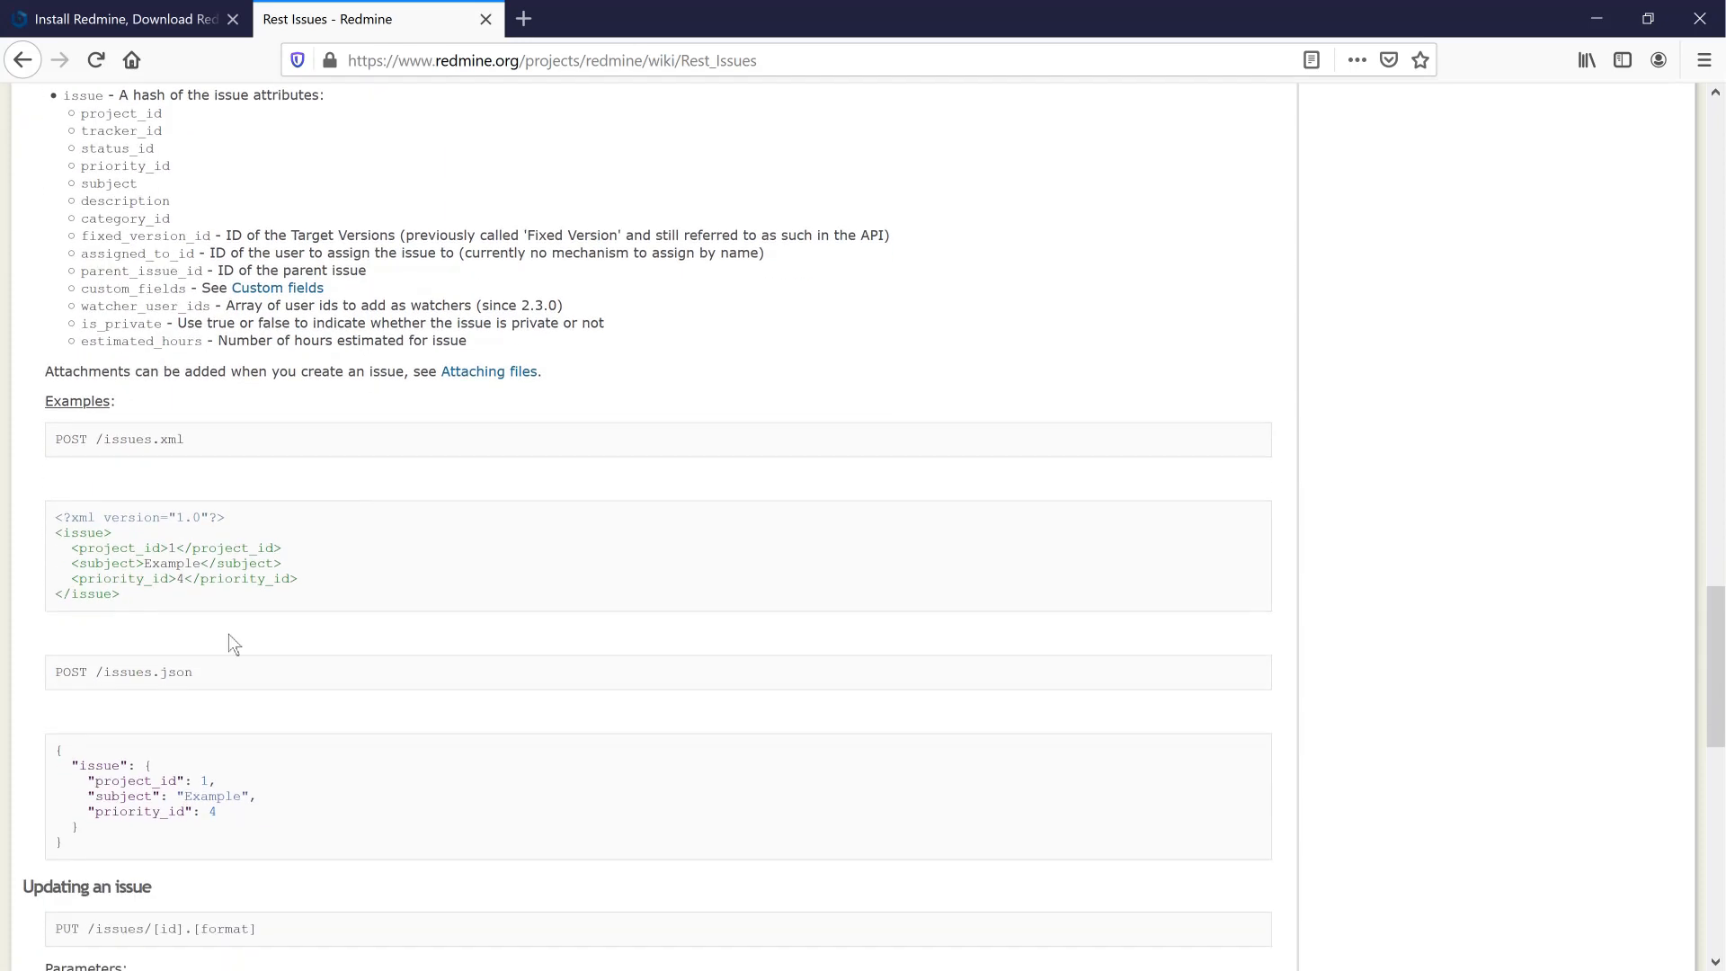
scroll(339, 587, down, 3)
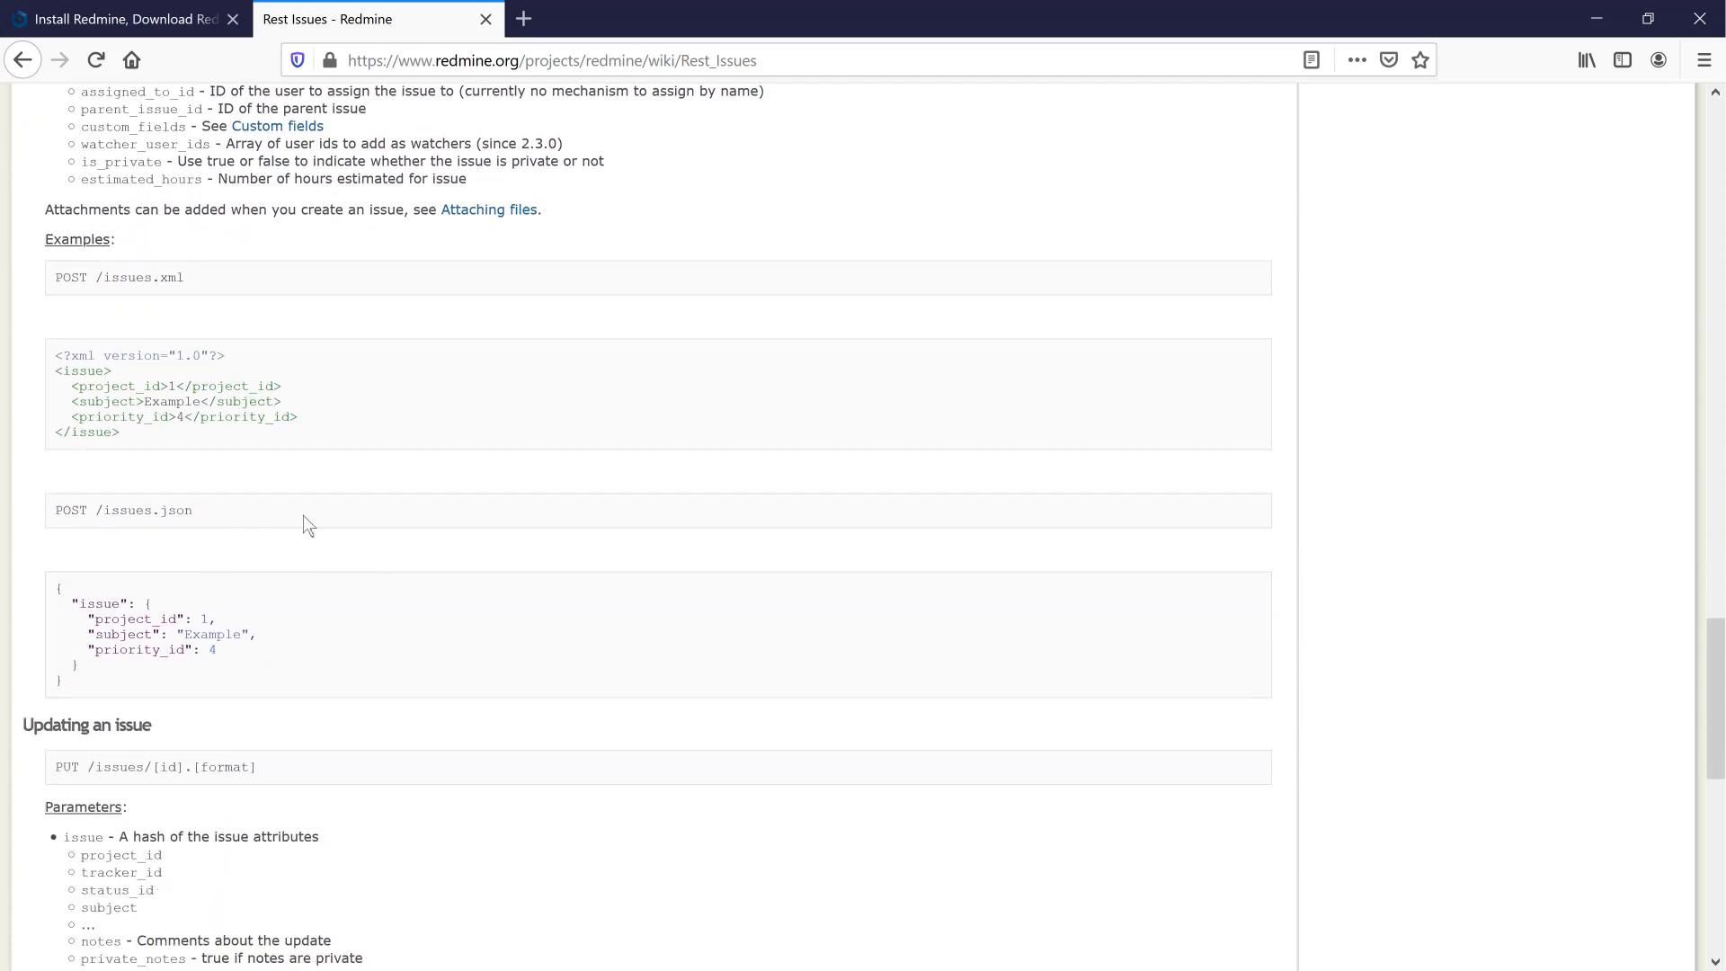
scroll(359, 630, down, 6)
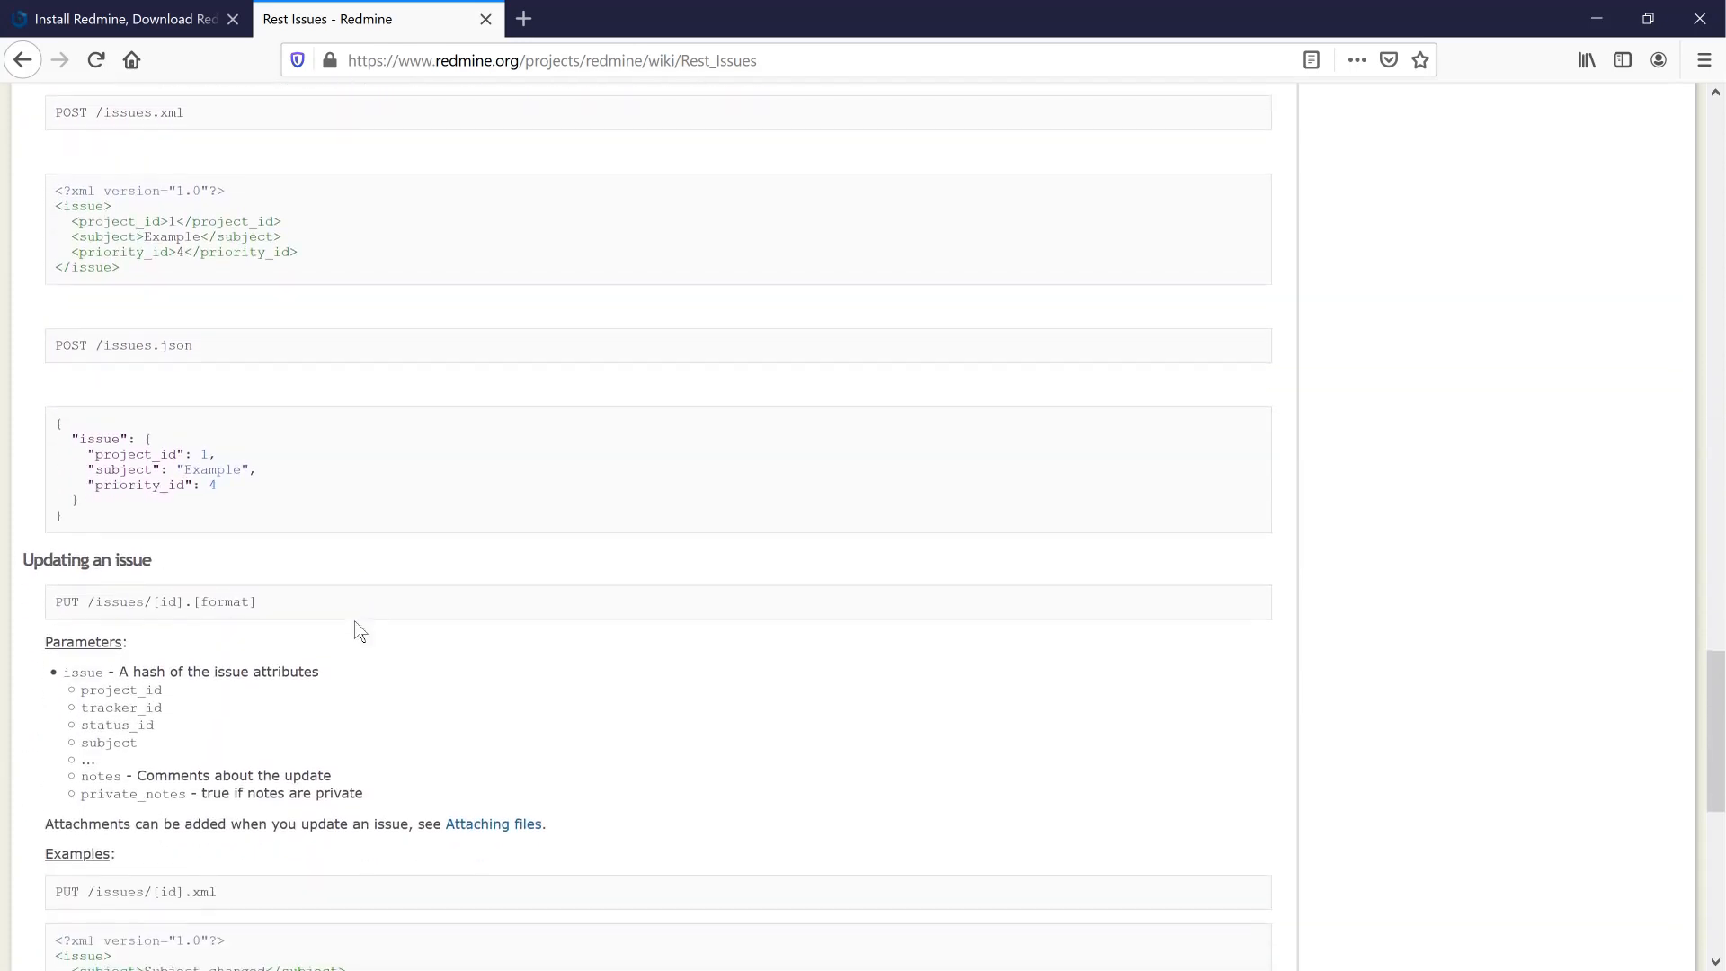
scroll(359, 629, down, 8)
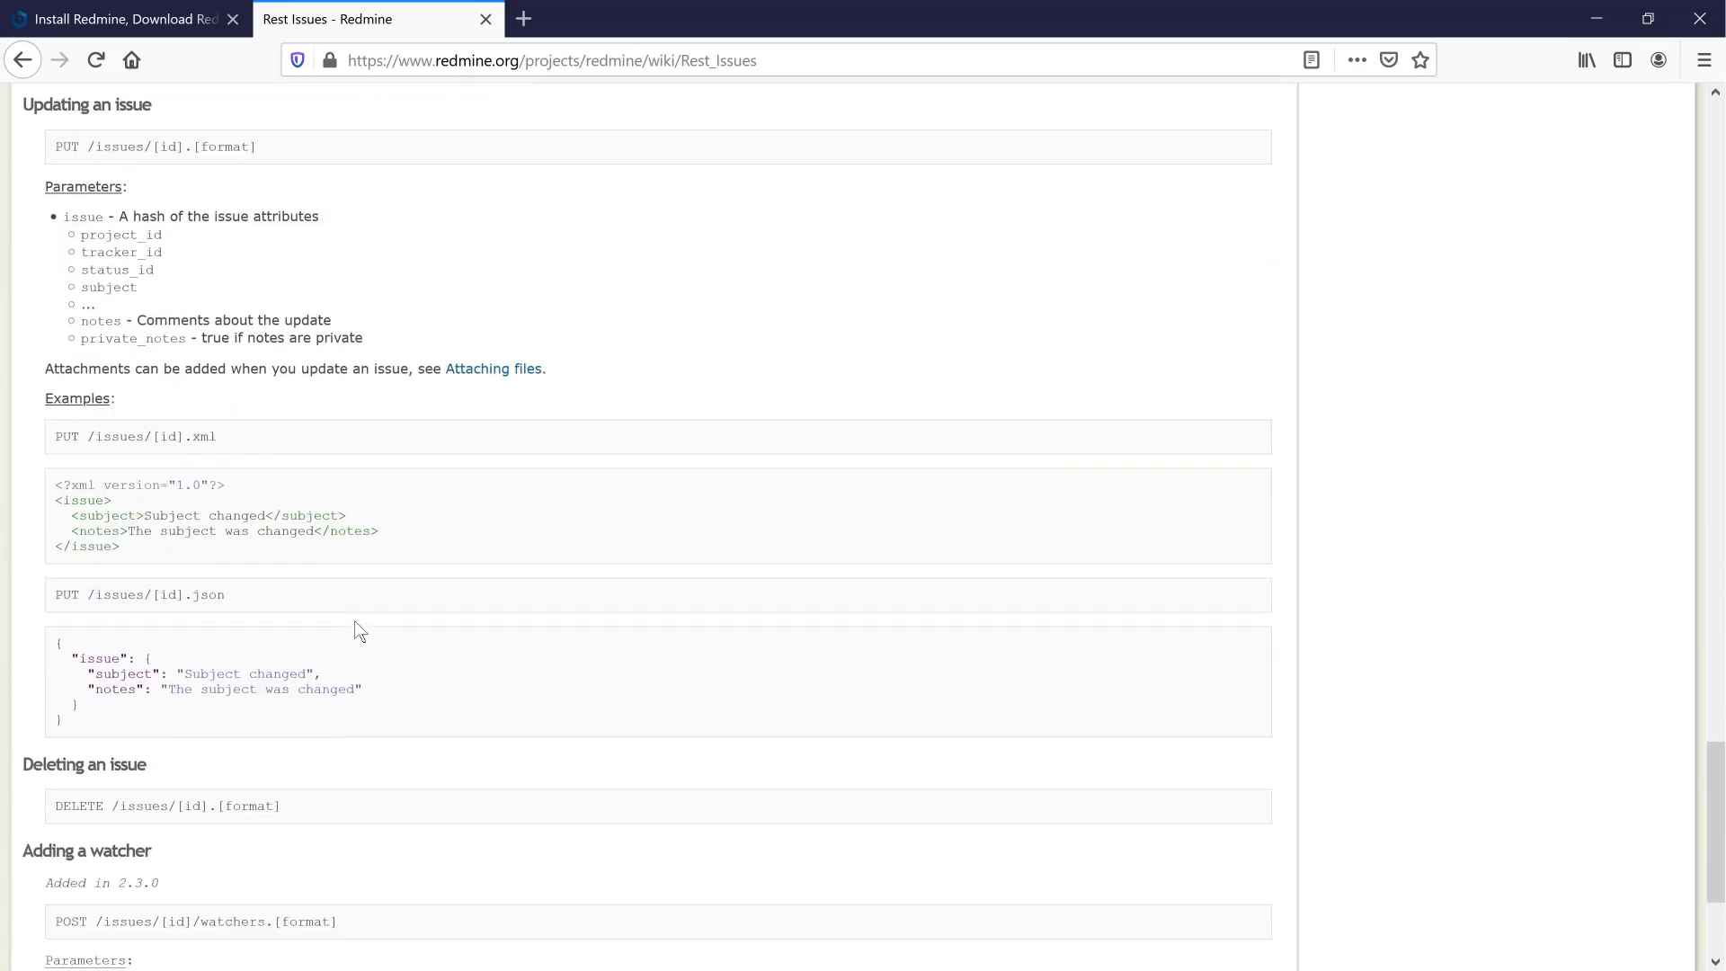
scroll(359, 630, down, 2)
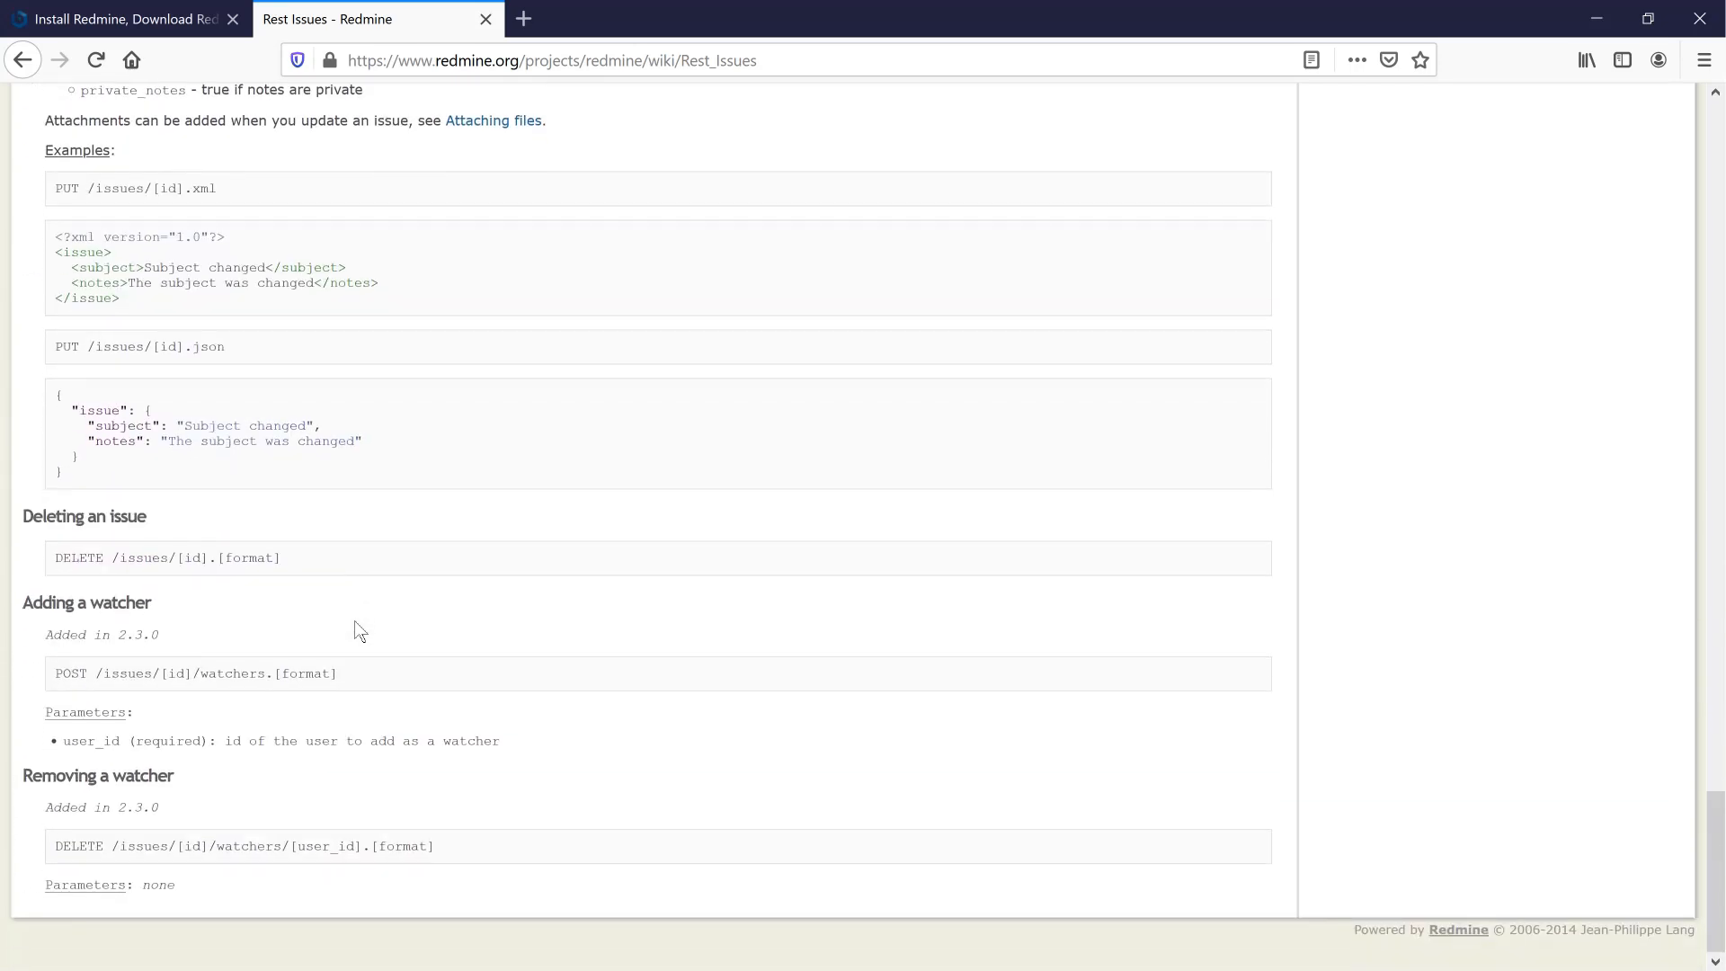